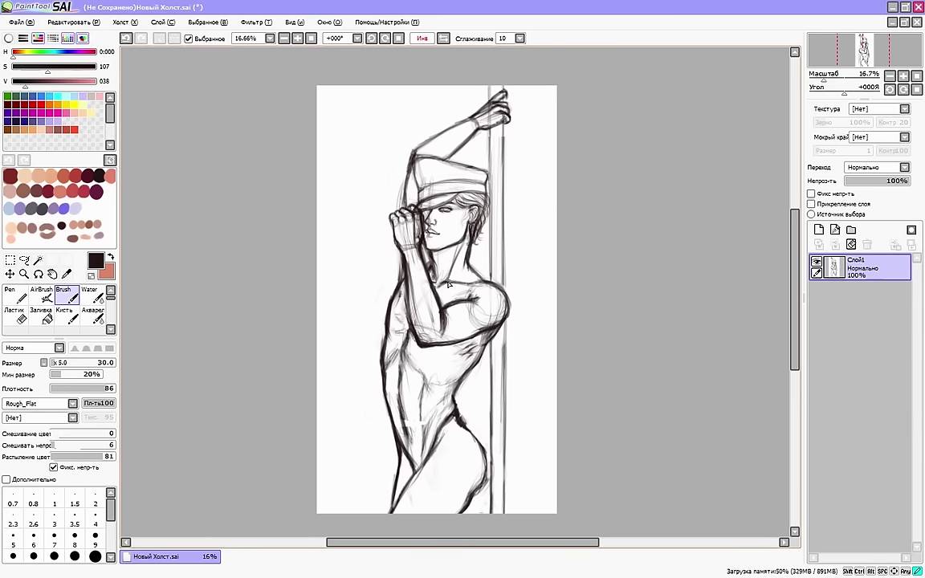
Mirror the canvas view and add a new layer beneath the sketch layer
key(e)
key(b)
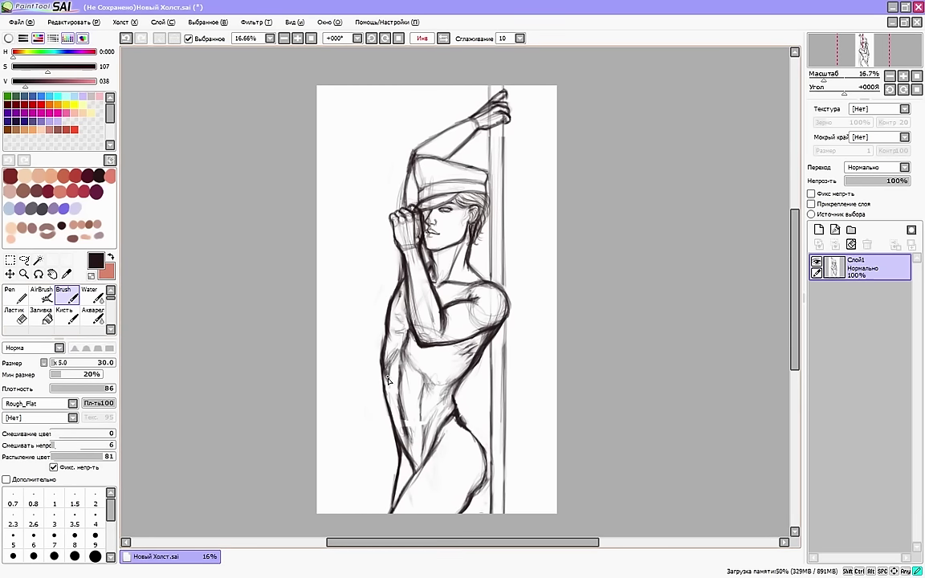
click(422, 38)
click(819, 230)
drag(871, 267, 872, 309)
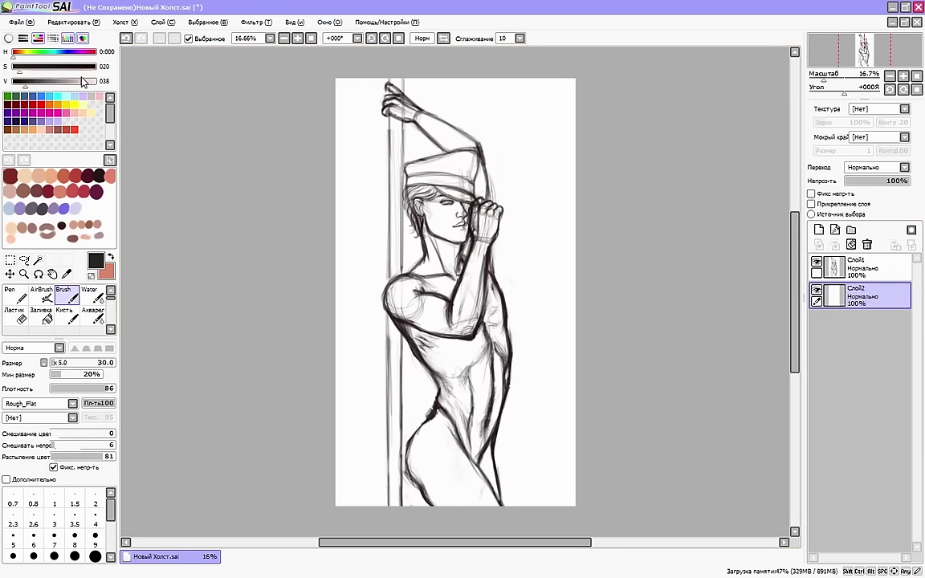
Fill the new layer with a flat mid-grey using the fill tool
click(41, 316)
drag(78, 81, 27, 82)
click(362, 241)
Add another layer and paint broad dark grey vertical watercolour strokes between the canvas edge and the pole
click(14, 69)
click(820, 230)
click(93, 316)
drag(343, 73, 344, 510)
drag(371, 510, 371, 73)
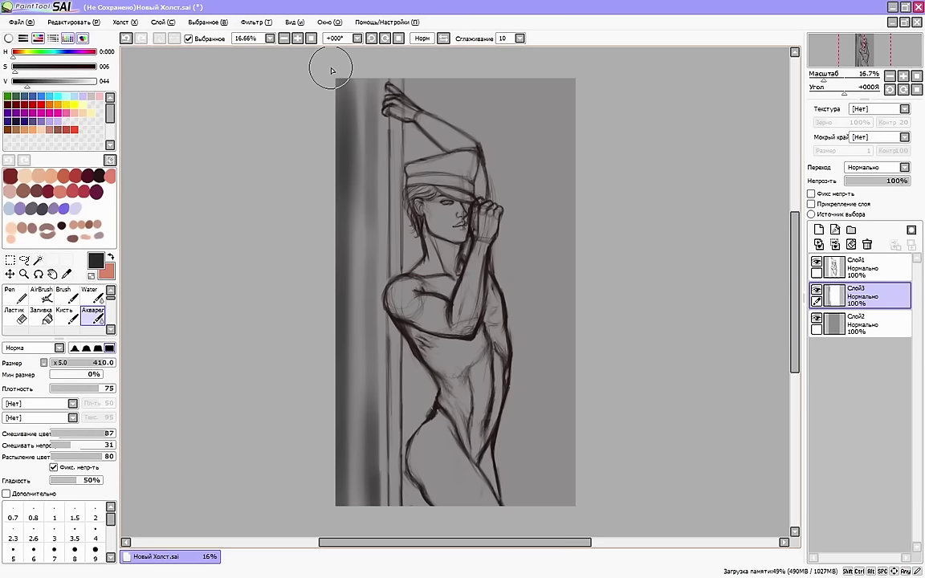
Build up dark curtain folds beside the pole with vertical strokes, varying the brush size down to 120
drag(103, 363, 83, 363)
drag(345, 74, 354, 156)
drag(85, 363, 79, 363)
mouse_move(383, 81)
mouse_down()
mouse_move(382, 331)
mouse_move(368, 499)
mouse_up()
drag(79, 363, 95, 363)
drag(359, 278, 357, 508)
mouse_move(347, 297)
mouse_down()
mouse_move(347, 465)
mouse_move(350, 88)
mouse_up()
drag(94, 363, 66, 363)
drag(368, 156, 374, 76)
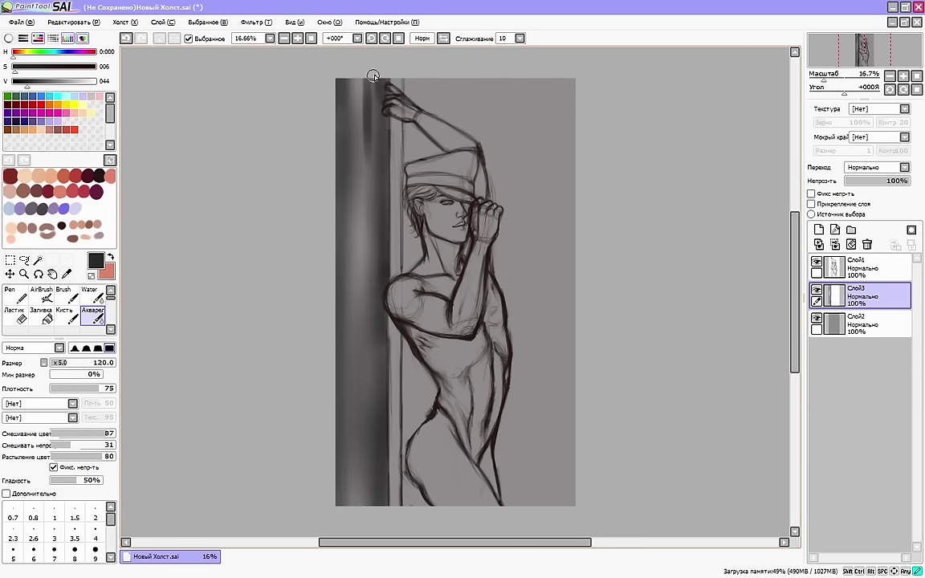
Mirror the view and deepen the curtain folds along the outer edge, enlarging the brush to 205
key(h)
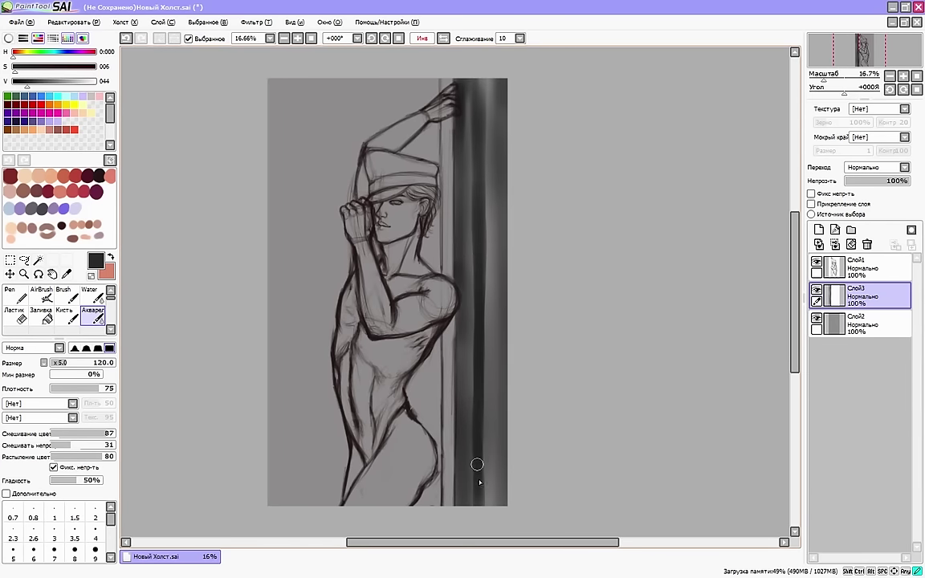
drag(502, 78, 502, 514)
drag(66, 363, 77, 363)
drag(471, 246, 489, 489)
drag(500, 189, 498, 370)
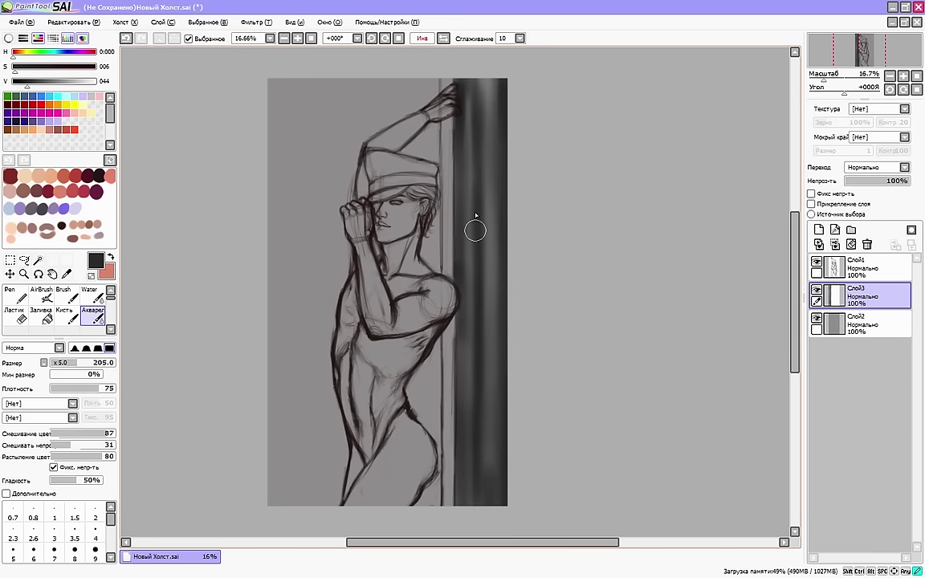
Mirror the view back and paint dark background behind the head, neck and shoulder with a size 190 brush
key(h)
key([)
drag(795, 263, 796, 253)
mouse_move(461, 156)
mouse_down()
mouse_move(457, 218)
mouse_move(479, 276)
mouse_move(453, 307)
mouse_up()
drag(479, 253, 476, 292)
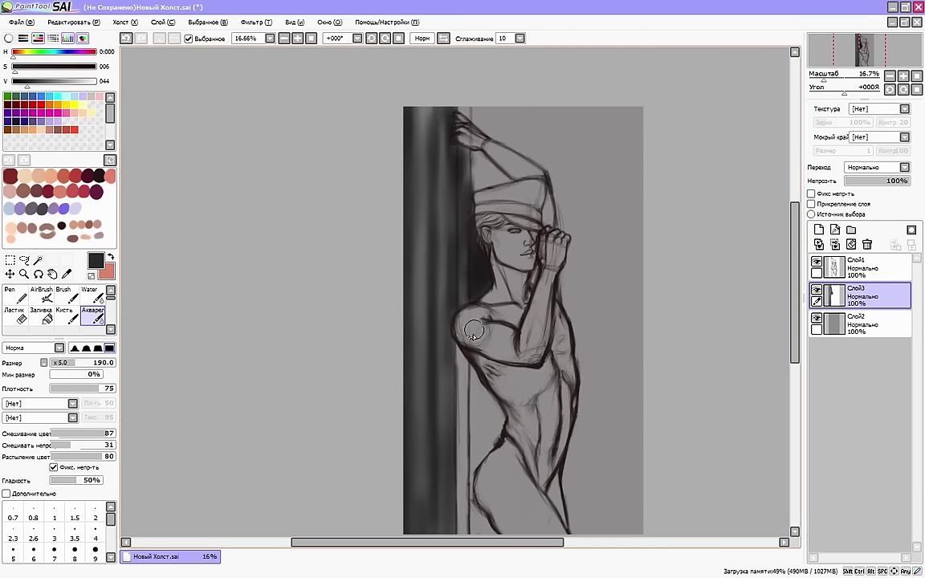
drag(474, 335, 444, 351)
key(bracketleft)
key(bracketleft)
key(bracketleft)
click(444, 38)
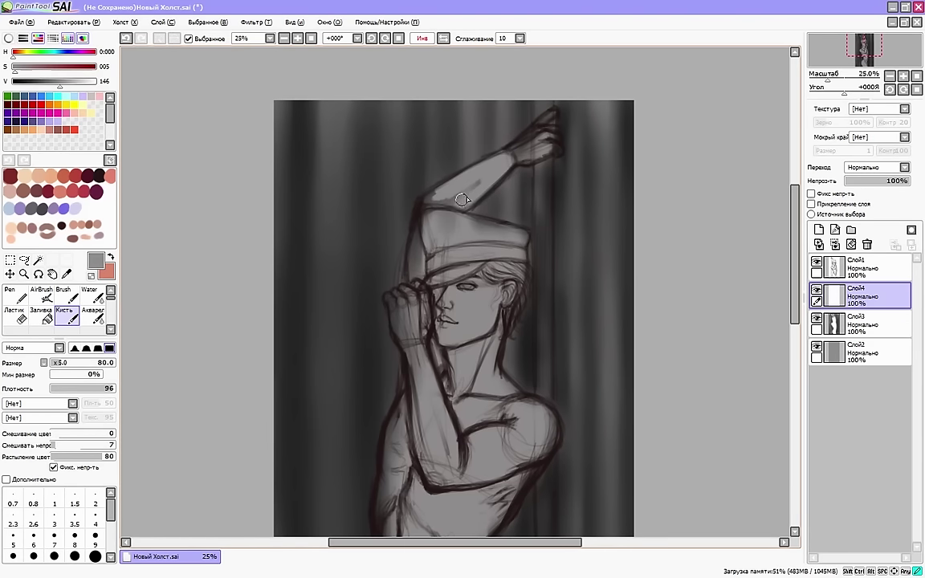
Block in a grey base on the raised arm, hand and forearm with a size 80 brush on Слой4
mouse_move(462, 199)
mouse_down()
mouse_move(427, 217)
mouse_move(416, 244)
mouse_move(452, 223)
mouse_up()
scroll(490, 140, down, 3)
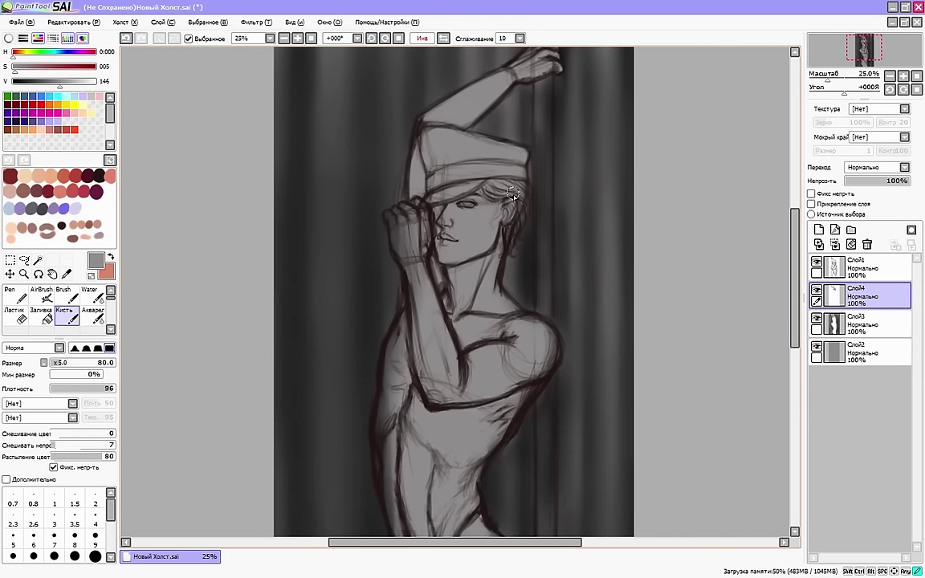
drag(395, 211, 398, 222)
mouse_move(413, 294)
mouse_down()
mouse_move(417, 317)
mouse_move(390, 342)
mouse_up()
Enlarge the brush to 155 and block in the grey base over the torso, waist, hips and thighs
scroll(470, 336, down, 3)
click(71, 363)
drag(531, 256, 482, 376)
drag(386, 339, 415, 491)
scroll(416, 491, down, 5)
drag(414, 374, 400, 447)
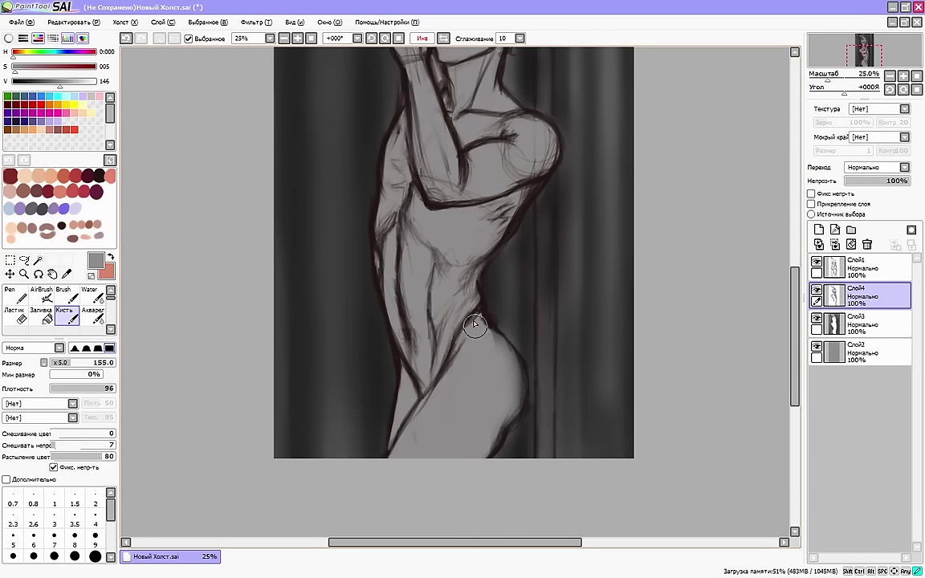
drag(475, 323, 505, 441)
click(41, 316)
click(594, 277)
key(ctrl+z)
key(b)
Add a new layer above the figure's grey base, choose the watercolour brush and mirror the view
scroll(431, 241, up, 5)
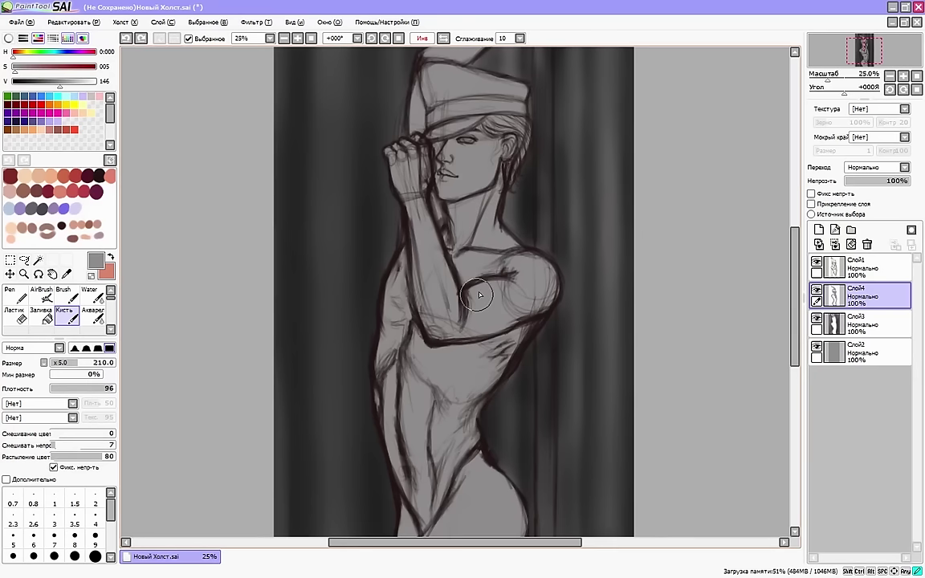
scroll(434, 175, up, 4)
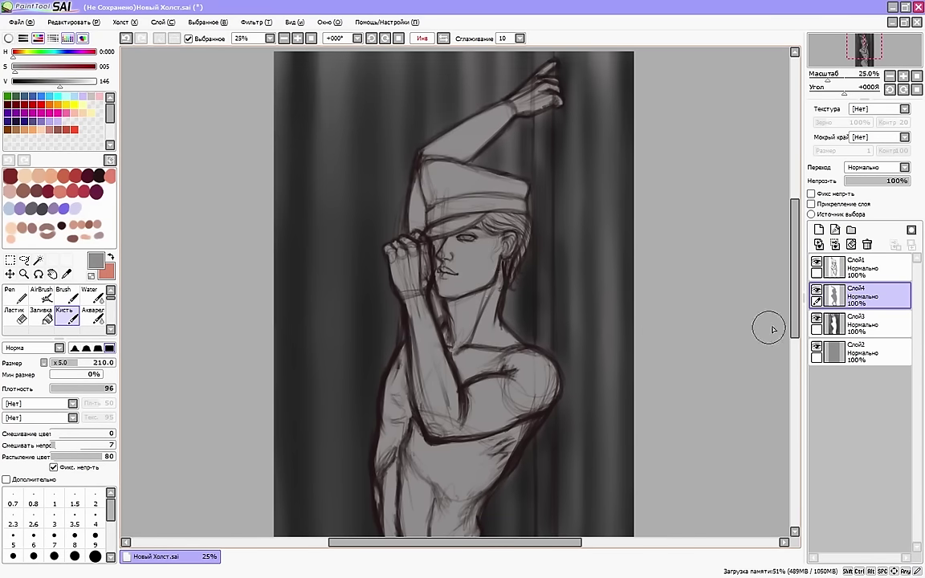
drag(794, 321, 795, 365)
drag(796, 293, 799, 255)
click(819, 230)
click(93, 315)
click(444, 38)
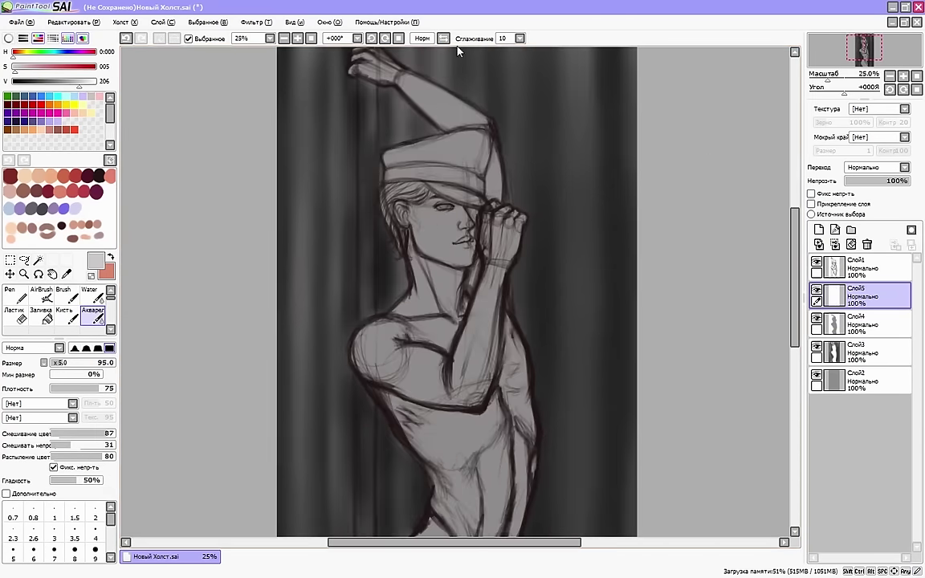
Choose a dark grey and darken the cap, the glove and the shadowed side of the arm
right_click(43, 209)
click(443, 38)
drag(427, 121, 522, 149)
drag(395, 201, 422, 238)
drag(402, 293, 424, 386)
Reduce the brush to size 60 and darken the gloves on the lower hand and the raised wrist
key(bracketleft)
key(bracketleft)
key(bracketleft)
key(bracketleft)
key(bracketleft)
key(bracketleft)
key(bracketleft)
key(bracketleft)
key(bracketleft)
key(bracketleft)
key(bracketleft)
key(bracketleft)
key(bracketleft)
drag(392, 197, 425, 241)
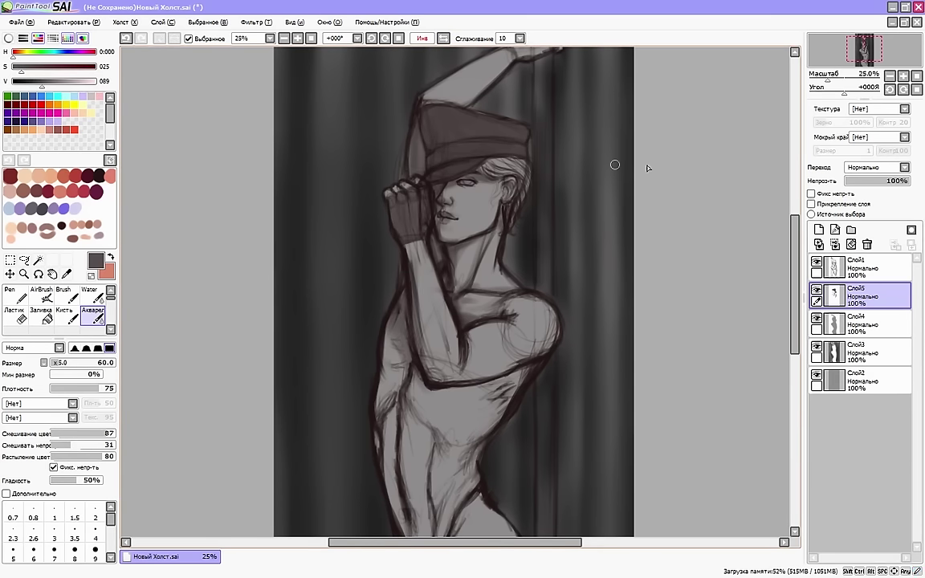
drag(795, 278, 795, 266)
drag(547, 67, 548, 92)
Enlarge the brush to 130 and shade the shoulder, chest and side of the torso
drag(795, 262, 795, 294)
key(bracketright)
key(bracketright)
key(bracketright)
key(bracketright)
key(bracketright)
key(bracketright)
key(bracketright)
key(bracketright)
key(bracketright)
key(bracketright)
key(bracketright)
mouse_move(506, 302)
mouse_down()
mouse_move(461, 316)
mouse_move(545, 282)
mouse_up()
drag(440, 279, 377, 433)
drag(368, 291, 469, 280)
Mirror the view and shade the outer hip and thighs with soft dark strokes
key(h)
scroll(647, 320, down, 4)
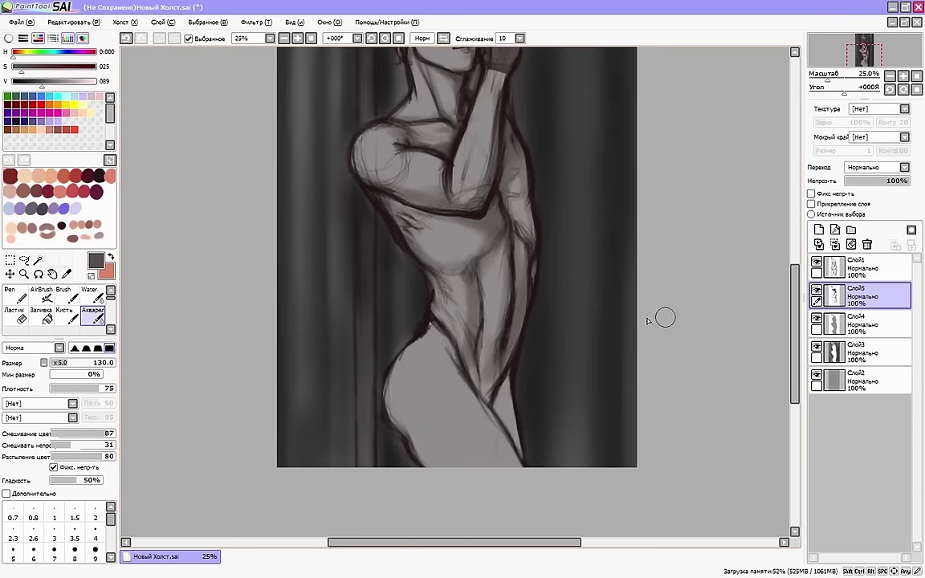
drag(395, 368, 426, 458)
drag(468, 373, 515, 457)
mouse_move(516, 457)
mouse_down()
mouse_move(494, 411)
mouse_move(507, 391)
mouse_up()
Add a new layer and paint light grey over the collarbone, bent arm, side and hand with an enlarged brush
click(819, 230)
drag(42, 82, 80, 81)
key(h)
drag(795, 295, 796, 284)
key(bracketright)
key(bracketright)
key(bracketright)
key(bracketright)
key(bracketright)
key(bracketright)
key(bracketright)
key(bracketright)
mouse_move(475, 289)
mouse_down()
mouse_move(454, 277)
mouse_move(495, 273)
mouse_up()
drag(462, 310, 447, 379)
drag(392, 307, 396, 380)
drag(395, 211, 388, 269)
Increase the brush size further and lighten the hip and thigh
drag(795, 321, 795, 349)
drag(66, 363, 78, 364)
drag(487, 311, 435, 388)
Select Слой4, sample a grey from the canvas and paint the vertical pole with a size 85 brush
drag(796, 350, 796, 244)
click(861, 325)
click(861, 352)
right_click(512, 314)
drag(78, 364, 64, 363)
drag(546, 217, 545, 443)
drag(795, 244, 796, 298)
drag(546, 318, 546, 409)
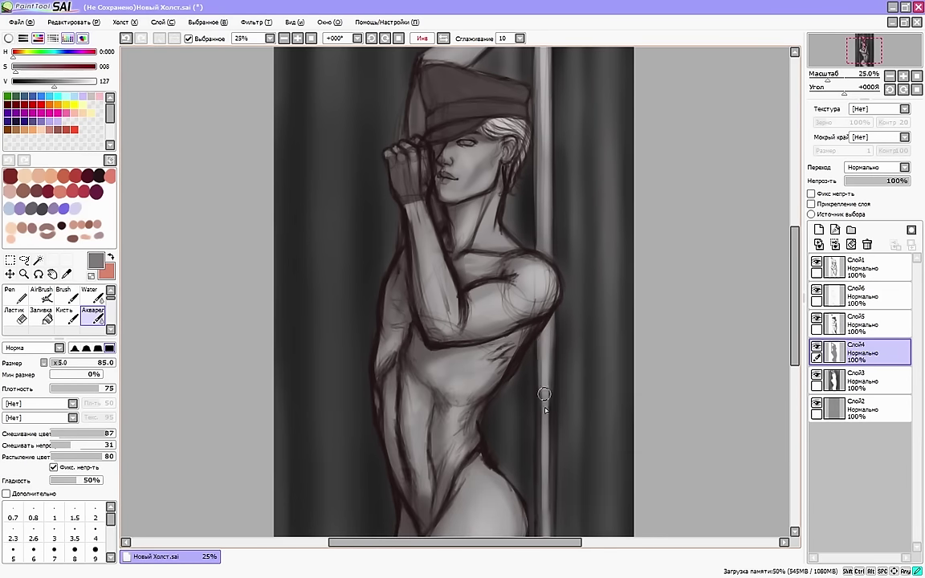
drag(546, 349, 548, 467)
Merge Слой5, Слой6 and the Слой1 sketch down into Слой4
mouse_move(795, 298)
mouse_down()
mouse_move(795, 327)
mouse_move(795, 282)
mouse_up()
click(864, 324)
key(ctrl+e)
click(865, 296)
key(ctrl+e)
click(865, 269)
key(ctrl+e)
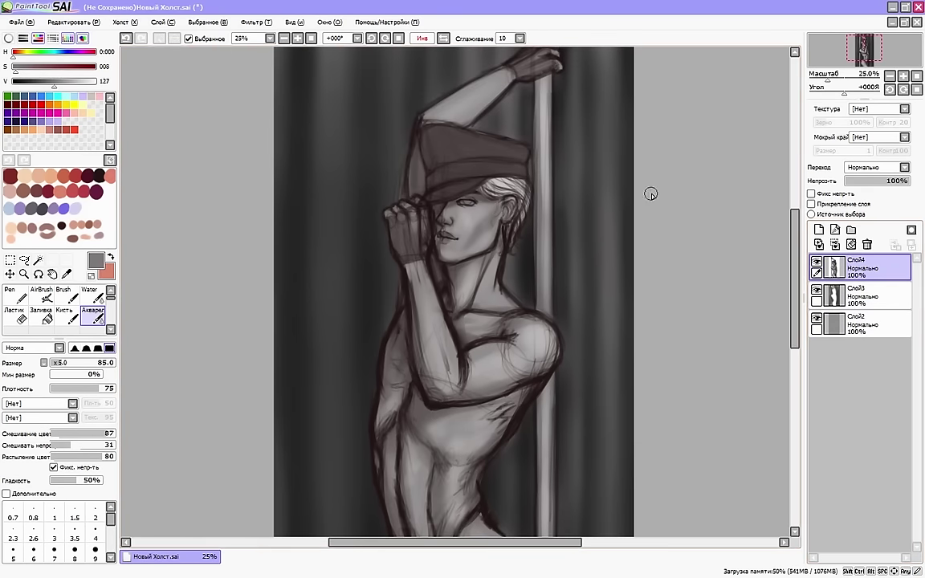
Switch to the Brush tool, enlarge the view and paint over the nose and eye area of the face
key(h)
key(h)
click(63, 295)
click(311, 39)
drag(795, 246, 795, 263)
mouse_move(440, 222)
mouse_down()
mouse_move(443, 238)
mouse_move(485, 229)
mouse_up()
Sample a light grey from the face and paint the cheek in mirrored view with a size 35 brush
alt+click(477, 241)
click(443, 38)
key(bracketright)
key(bracketright)
mouse_move(417, 225)
mouse_down()
mouse_move(406, 228)
mouse_move(417, 246)
mouse_up()
click(444, 38)
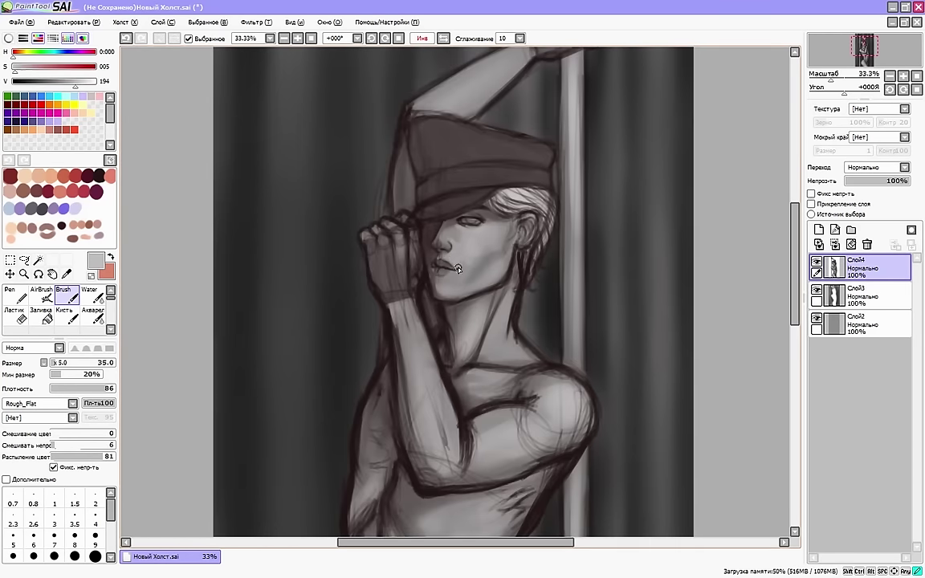
Paint over the chin and the cheek beside the nose with greys sampled from the face, using a size 45 brush
click(63, 365)
mouse_move(461, 277)
mouse_down()
mouse_move(457, 294)
mouse_move(442, 291)
mouse_move(462, 290)
mouse_up()
click(59, 365)
key(bracketleft)
key(bracketleft)
alt+click(448, 234)
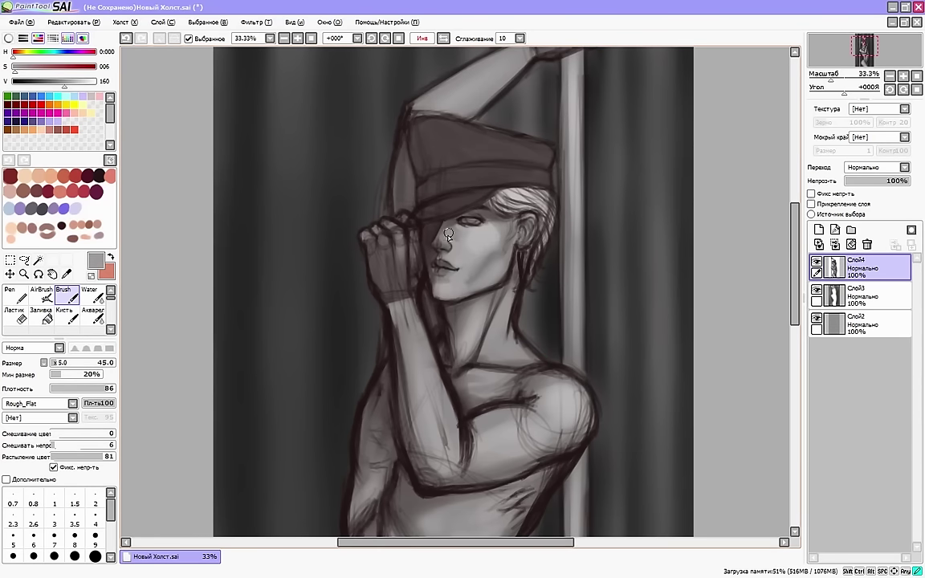
alt+click(463, 242)
alt+click(455, 219)
Paint over the dark jawline between ear and chin with greys sampled from the neck, working in both mirrored and normal views
click(422, 39)
click(62, 364)
drag(400, 228, 406, 280)
alt+click(413, 308)
key(h)
mouse_move(502, 278)
mouse_down()
mouse_move(452, 305)
mouse_move(434, 281)
mouse_up()
click(59, 366)
alt+click(434, 292)
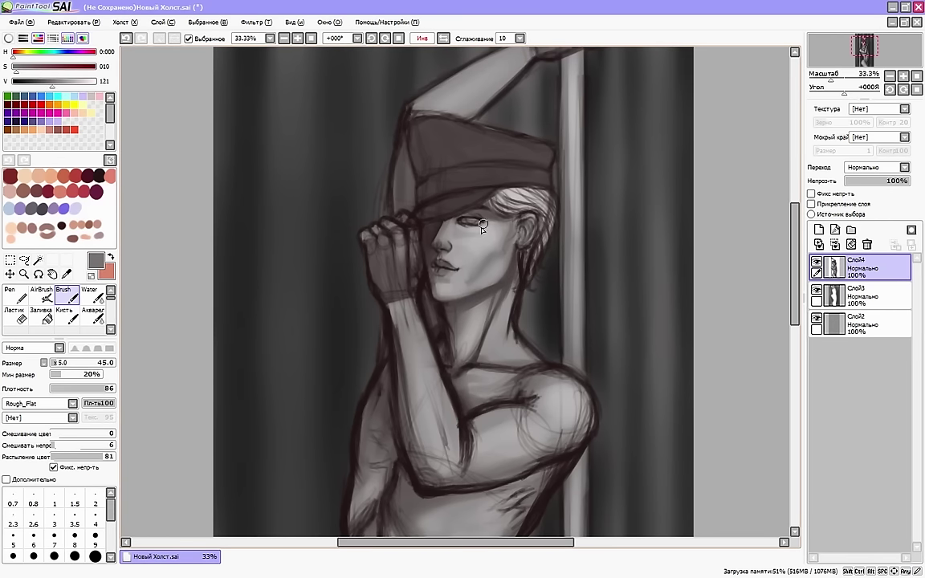
Sample a mid grey beside the eye and smooth the shading of the nose with a size 30 brush
alt+click(482, 226)
click(57, 365)
drag(436, 235, 435, 244)
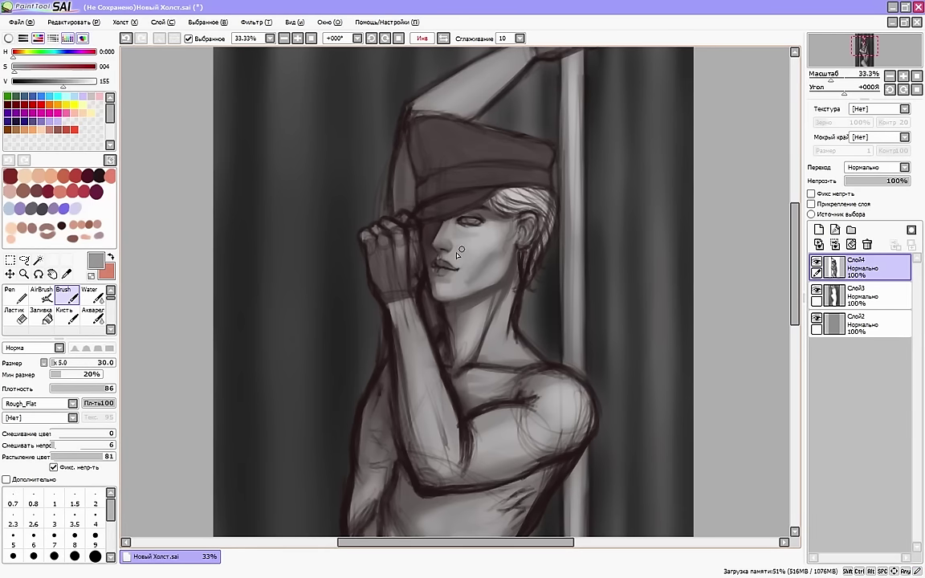
alt+click(397, 219)
key(h)
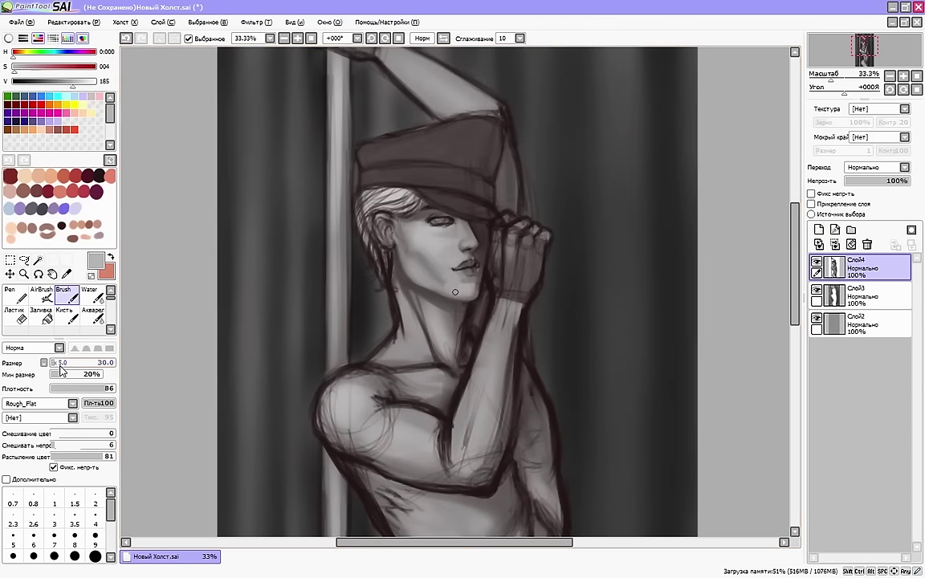
Lighten the nose with a size 25 brush and the eyeball with a size 10 brush in light grey
click(61, 367)
key(h)
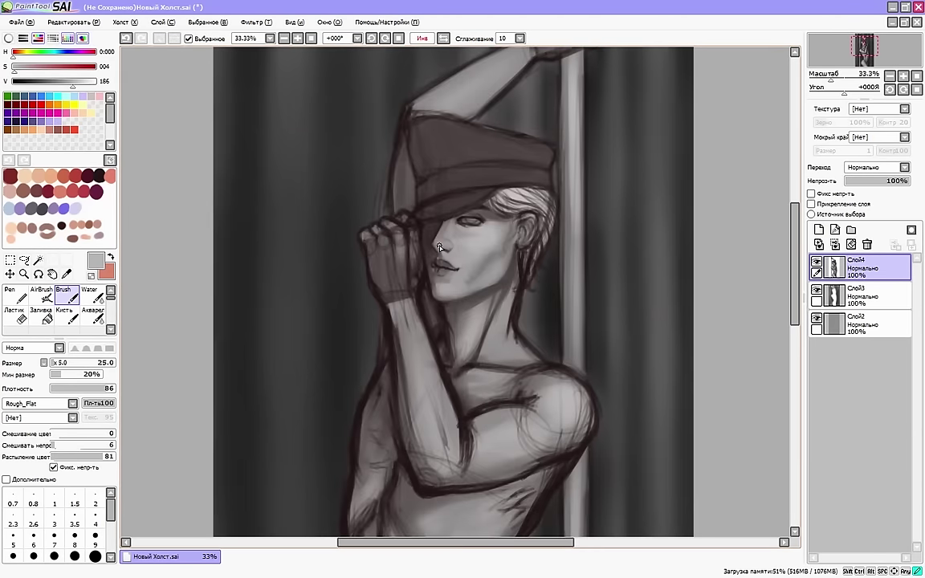
key(h)
click(13, 555)
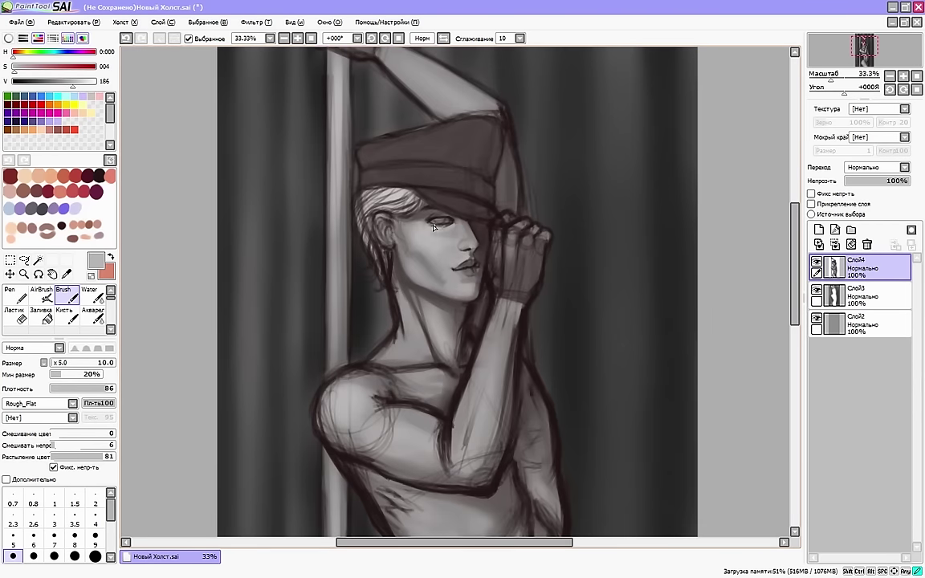
key(h)
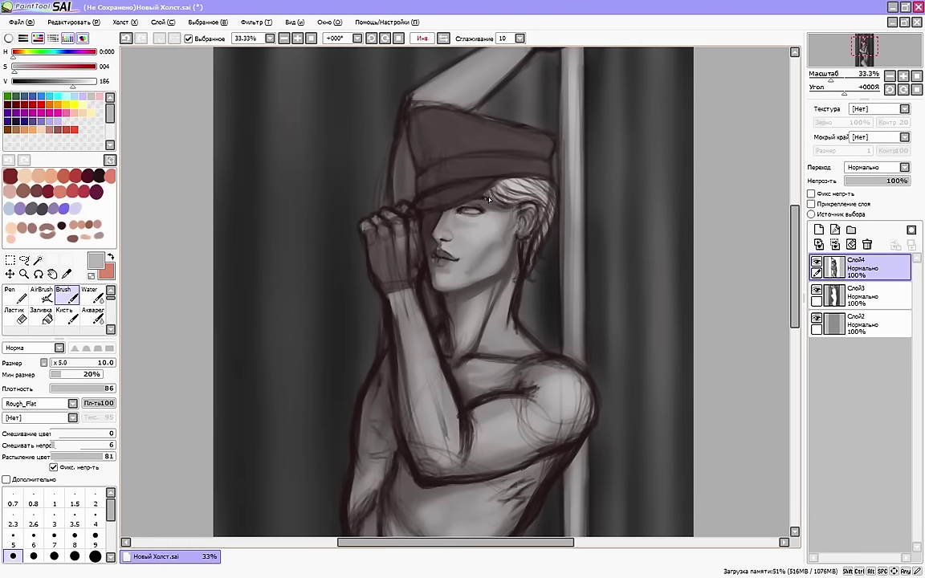
Sample the dark tone at the eye and deepen the shadow under the cap brim with a size 25 brush
alt+click(473, 209)
key(bracketright)
key(bracketright)
key(bracketright)
key(bracketright)
key(bracketright)
key(bracketright)
key(bracketright)
key(bracketright)
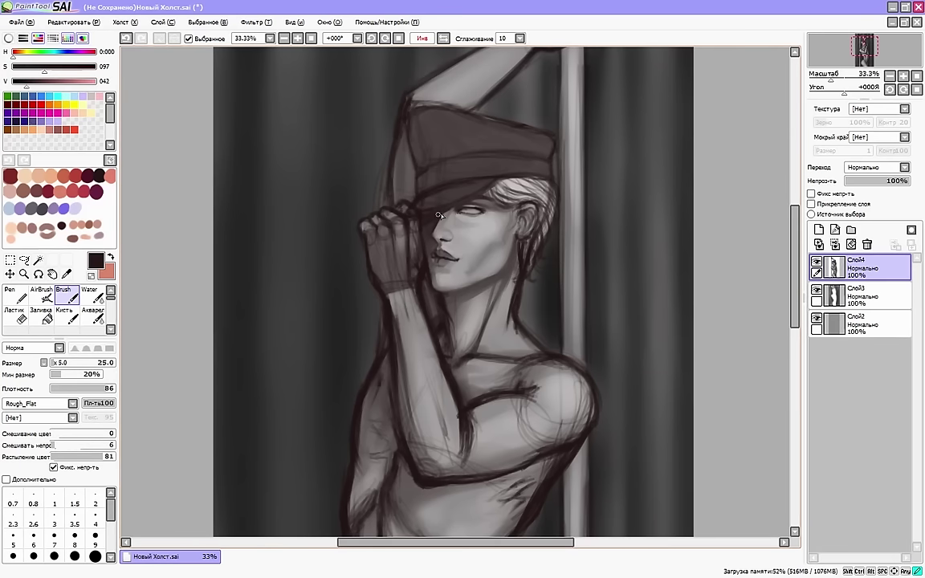
Fill the shadow between the face and the raised hand with a sampled dark tone, using a size 65 brush
alt+click(392, 214)
key(h)
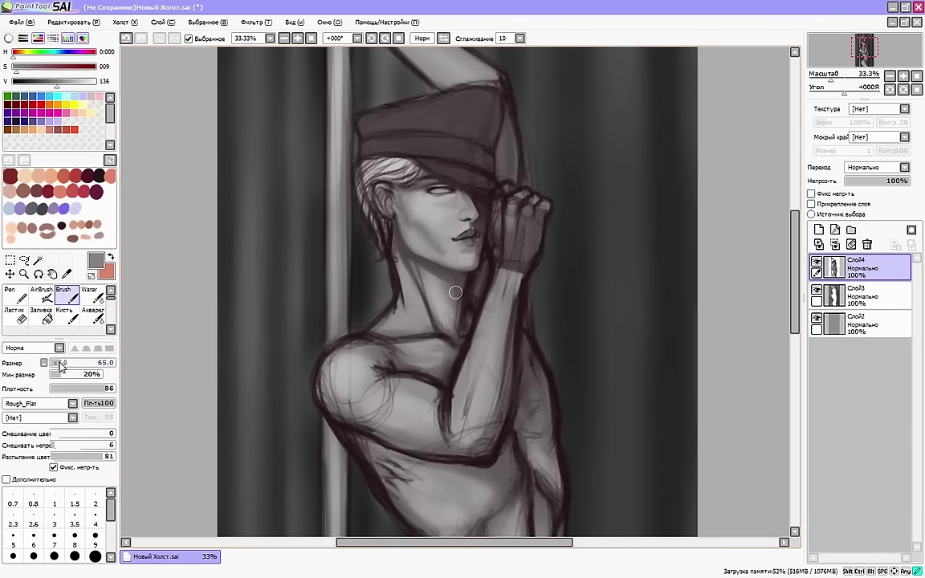
key(h)
alt+click(509, 241)
key(bracketright)
key(bracketright)
key(bracketright)
key(bracketright)
key(bracketright)
key(bracketright)
key(bracketright)
key(bracketright)
drag(438, 236, 421, 244)
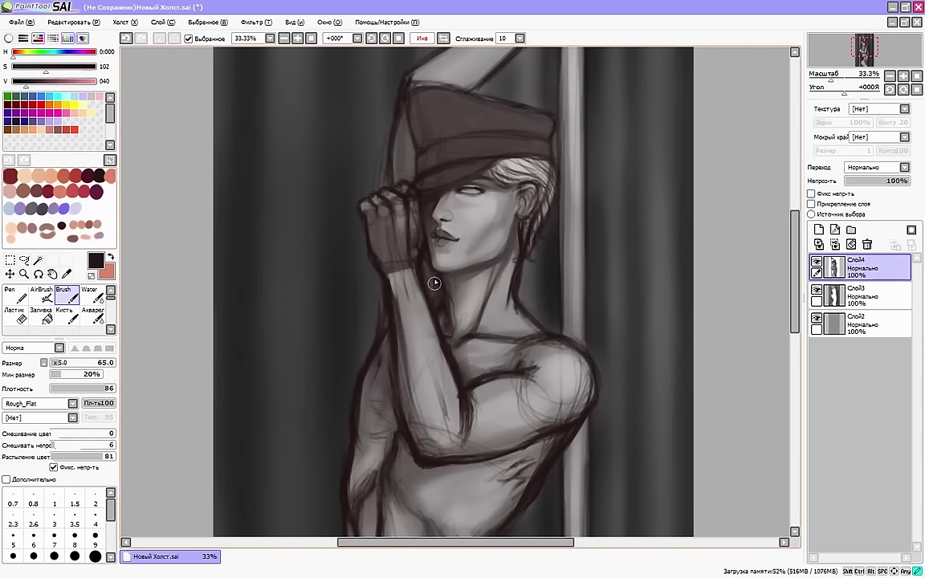
drag(795, 233, 794, 240)
drag(434, 241, 433, 266)
Paint over the sketch lines on the neck in sampled light grey and erase the dark outline behind the neck
alt+click(488, 273)
key(h)
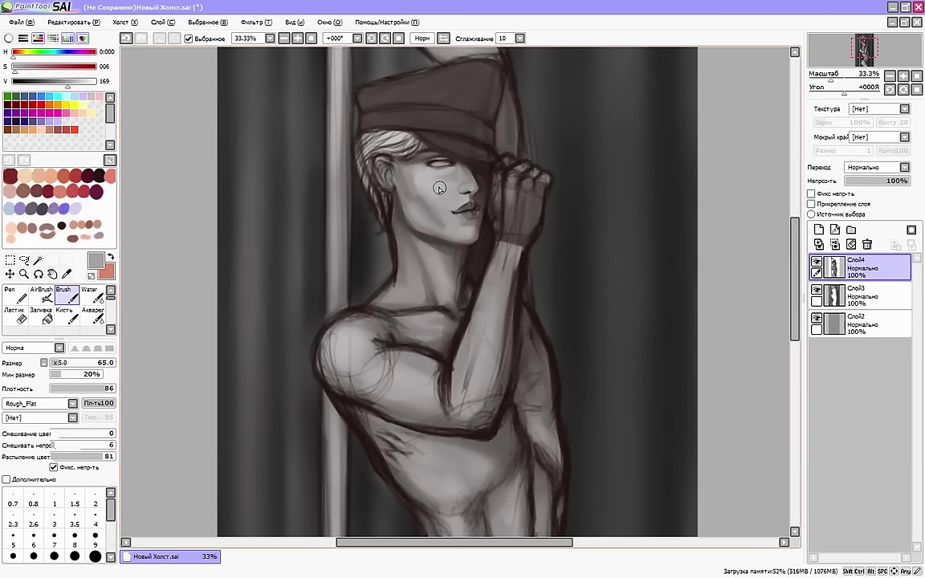
alt+click(449, 132)
key(e)
key(h)
drag(526, 266, 534, 218)
drag(471, 542, 502, 537)
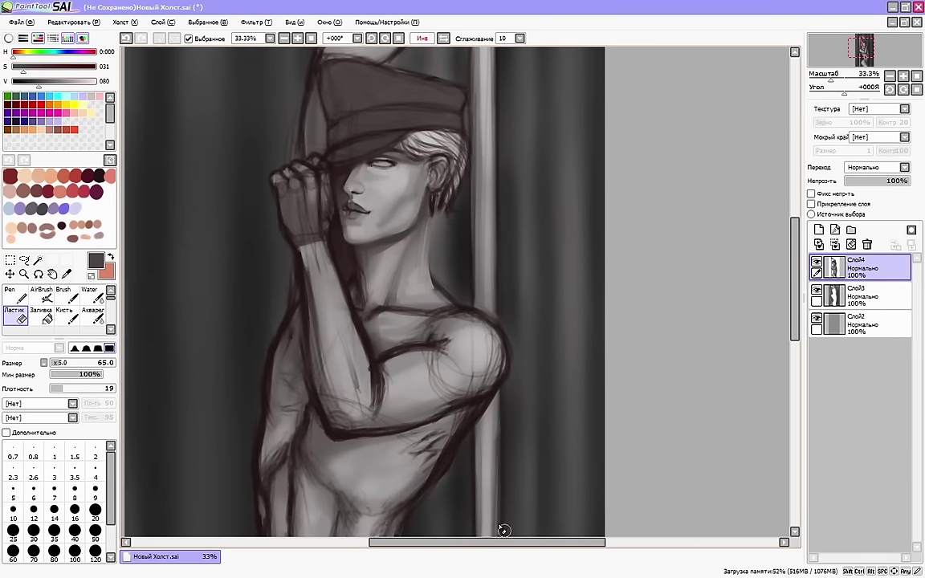
Redraw the outline along the back of the neck and touch up the collarbone with sampled dark tones at brush size 35
key(b)
alt+click(419, 191)
drag(433, 220, 439, 283)
key(e)
key(b)
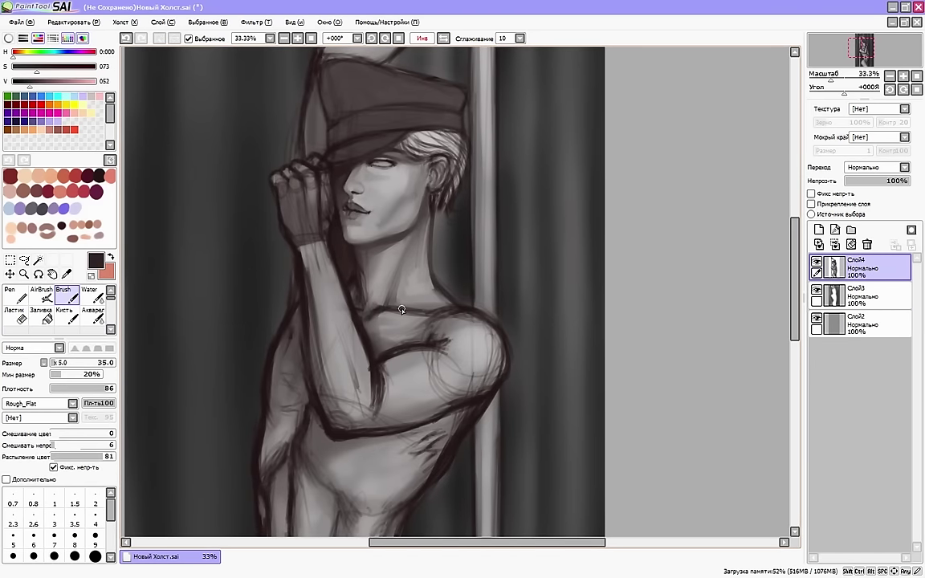
alt+click(366, 304)
key(h)
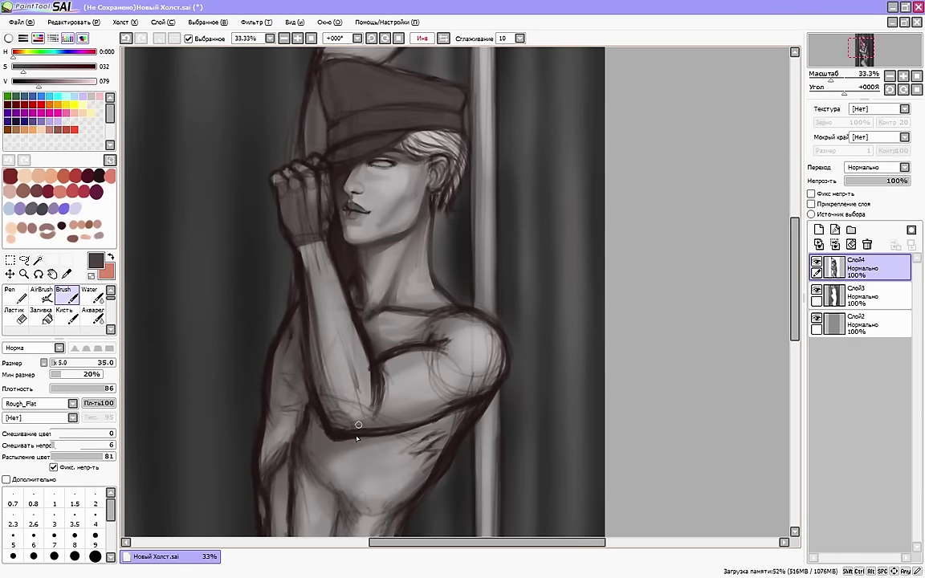
scroll(497, 527, left, 3)
key(h)
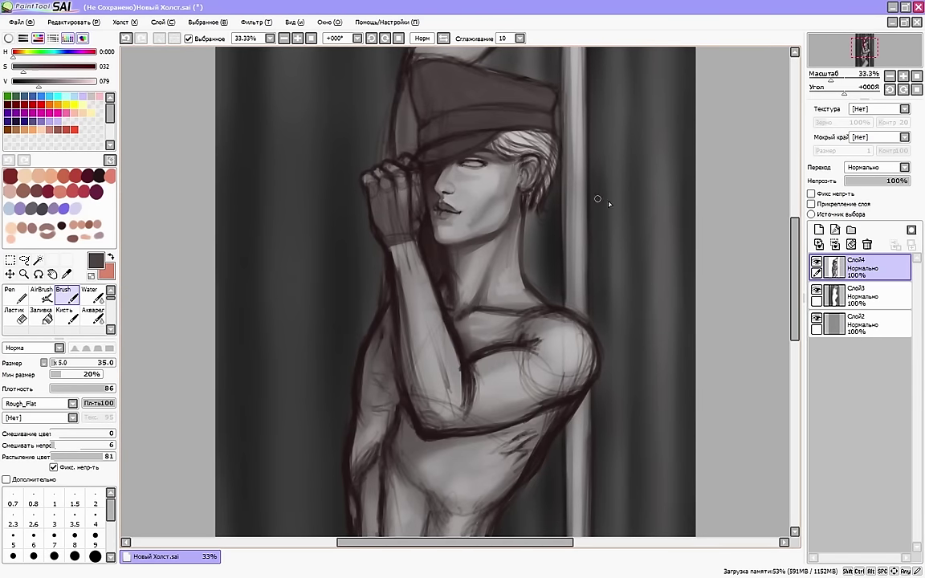
Shade the upper chest from the shoulder toward the folded arm in sampled dark grey with a size 65 brush
click(60, 363)
drag(795, 277, 795, 294)
alt+click(531, 260)
mouse_move(554, 280)
mouse_down()
mouse_move(524, 269)
mouse_move(473, 295)
mouse_up()
alt+click(485, 295)
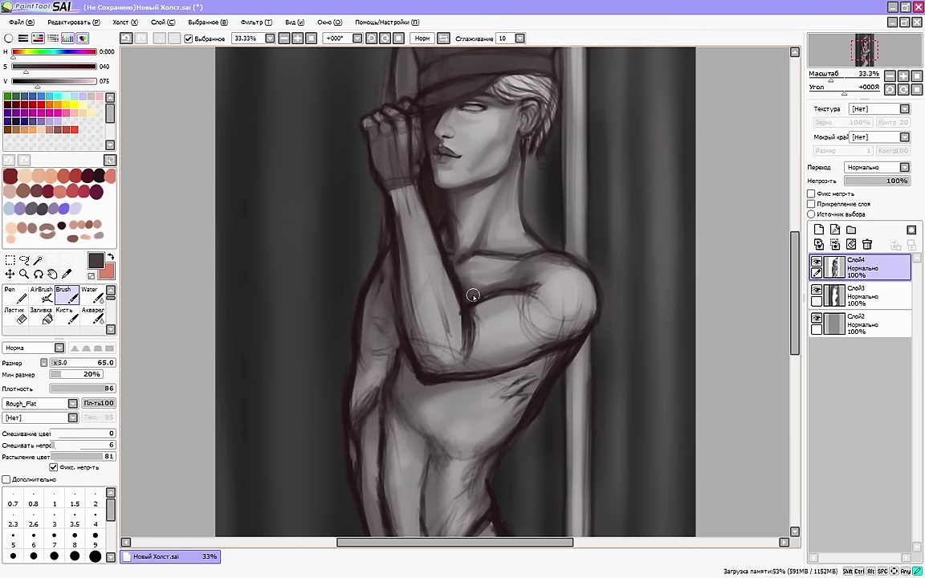
Soften the collarbone and paint over the outline where the neck meets the shoulder with sampled greys
key(h)
scroll(434, 295, up, 1)
drag(394, 282, 438, 273)
alt+click(422, 262)
key(h)
alt+click(509, 233)
alt+click(516, 252)
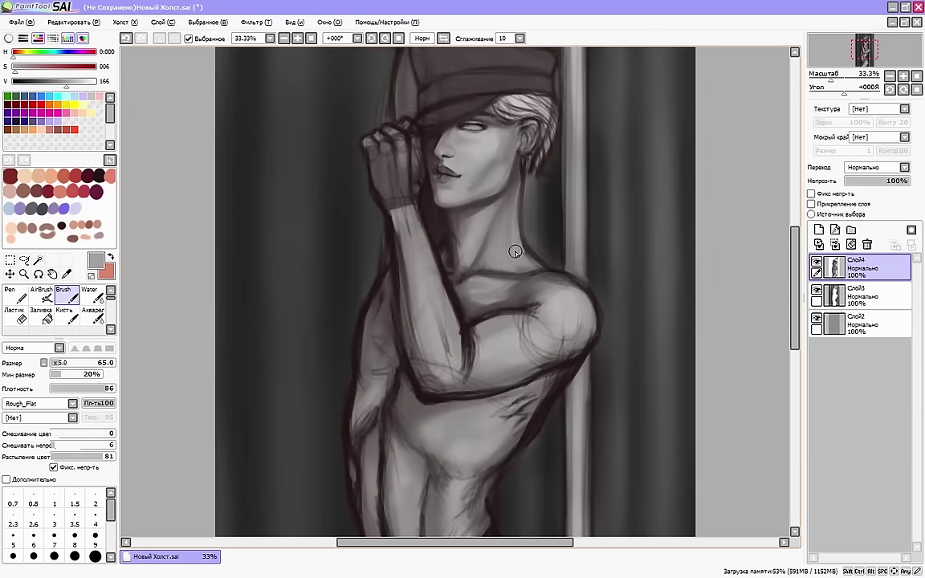
mouse_move(510, 252)
mouse_down()
mouse_move(513, 203)
mouse_move(522, 244)
mouse_move(522, 217)
mouse_move(548, 269)
mouse_up()
alt+click(500, 237)
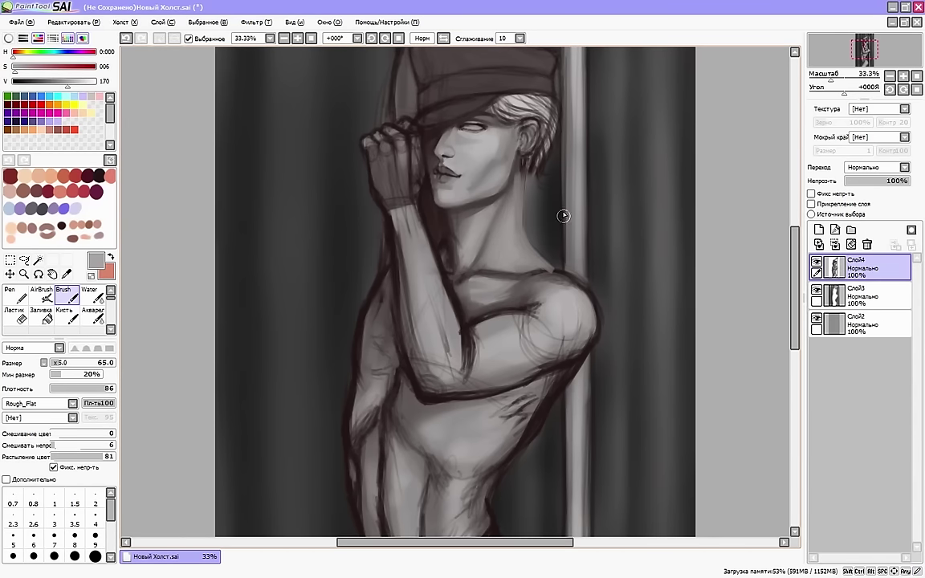
Paint light grey over the forearm lines near the wrist, reducing the brush to size 45
drag(421, 242, 411, 215)
mouse_move(399, 227)
mouse_down()
mouse_move(400, 238)
mouse_move(390, 194)
mouse_up()
drag(394, 212, 387, 189)
drag(795, 277, 795, 279)
key([)
key([)
key([)
key([)
drag(407, 216, 408, 249)
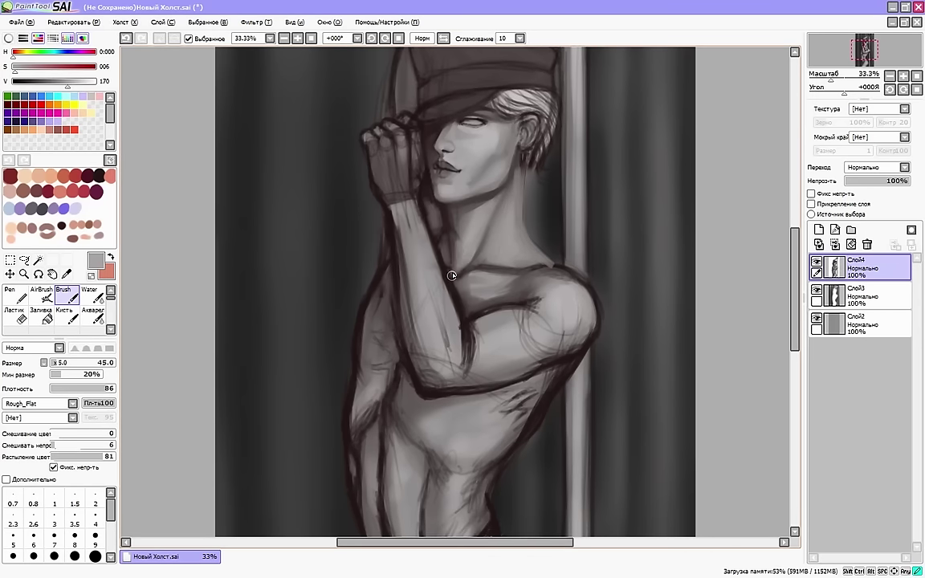
Paint over the dark collarbone line at the base of the neck with sampled greys and a size 45 brush
mouse_move(458, 267)
mouse_down()
mouse_move(448, 285)
mouse_move(450, 262)
mouse_move(478, 273)
mouse_up()
right_click(456, 283)
key(h)
drag(454, 547, 447, 546)
right_click(432, 271)
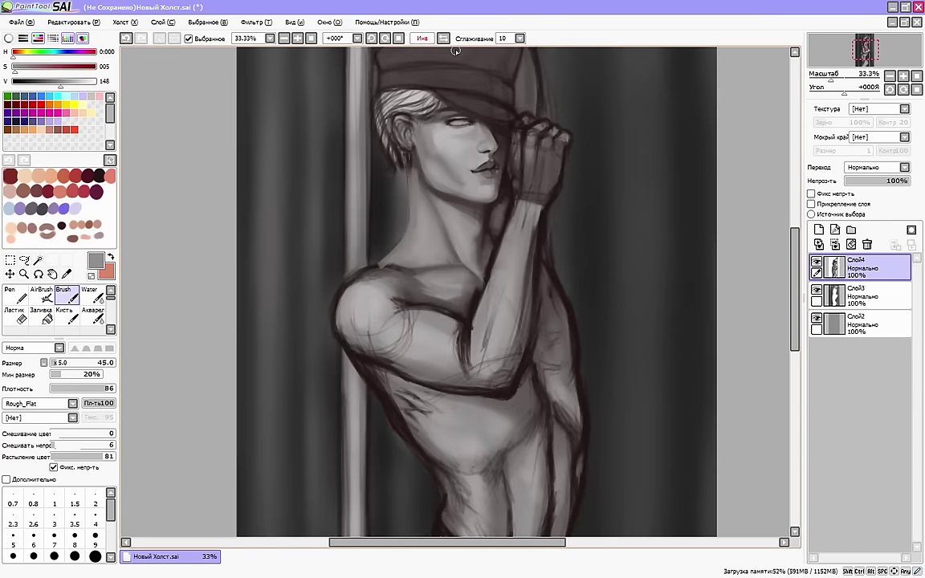
Blend the chest above the folded arm and the outer end of the collarbone with sampled greys
key(h)
right_click(456, 324)
drag(455, 324, 466, 321)
right_click(466, 298)
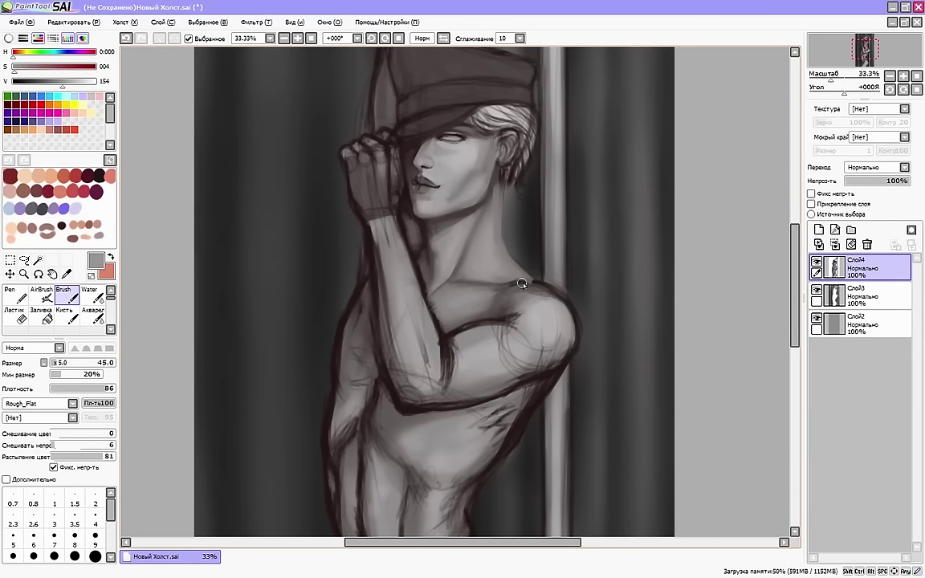
right_click(535, 285)
drag(535, 285, 526, 281)
Sample a light grey from the hair and paint over the front lock beneath the cap with a smaller brush
drag(797, 241, 795, 261)
key(h)
alt+click(438, 194)
key(bracketleft)
key(bracketleft)
key(bracketleft)
key(bracketleft)
key(h)
key(bracketright)
Shade the gloved hand beside the face with sampled tones, using a size 30 brush
right_click(436, 291)
right_click(389, 277)
right_click(385, 273)
drag(389, 272, 374, 281)
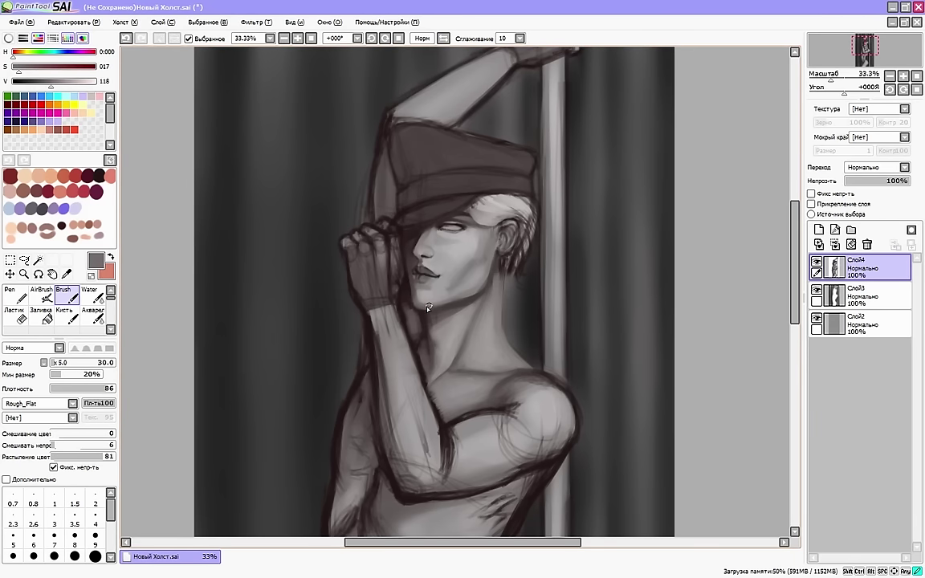
Sample greys around the chin and define the shadow along its lower edge
right_click(471, 290)
right_click(423, 316)
right_click(414, 314)
drag(415, 311, 428, 312)
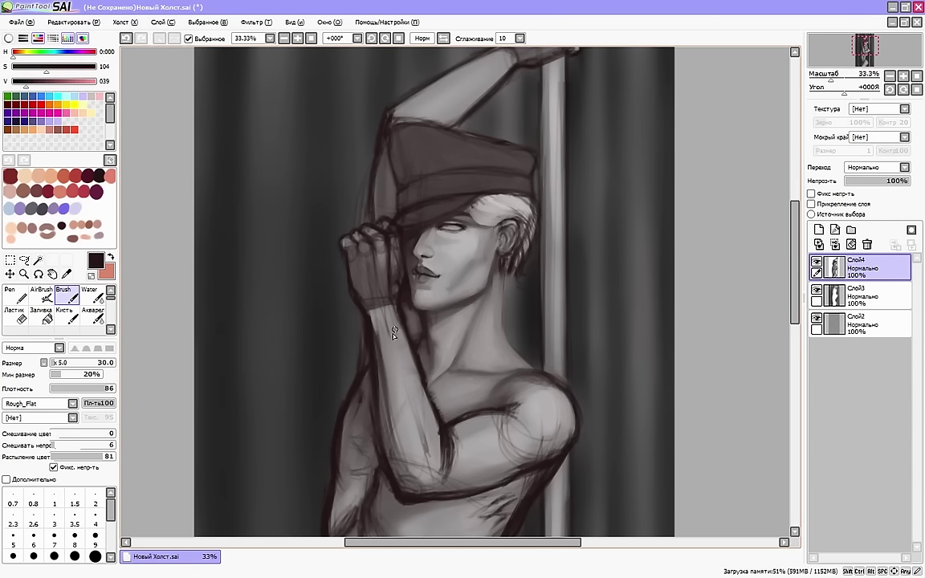
Darken the front edge of the neck beside the forearm with sampled dark tones and a size 55 brush
key(bracketright)
key(bracketright)
key(bracketright)
key(bracketright)
key(bracketright)
right_click(422, 323)
right_click(416, 314)
drag(428, 354, 429, 376)
right_click(424, 355)
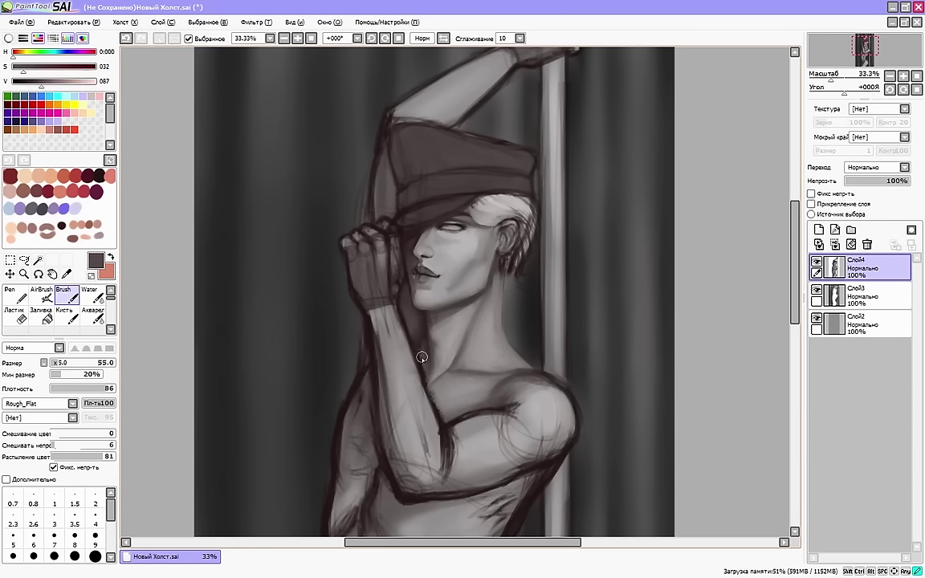
Rotate the canvas to -11°, zoom to 50% and refine the brow and upper eyelid with sampled greys at brush size 15
key(bracketleft)
key(bracketleft)
key(bracketleft)
key(bracketleft)
key(bracketleft)
key(bracketleft)
key(bracketleft)
key(bracketleft)
click(371, 38)
click(297, 38)
right_click(438, 211)
drag(417, 197, 447, 194)
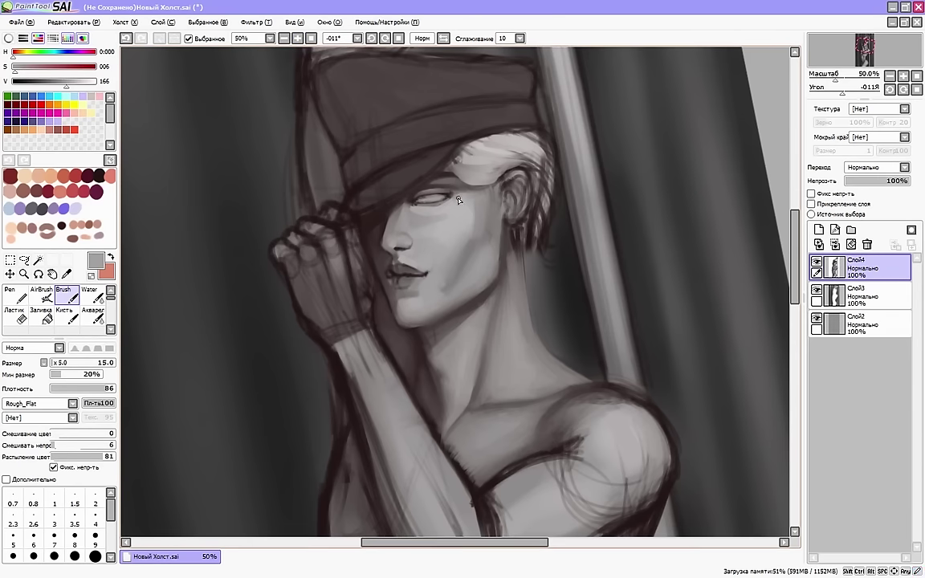
right_click(424, 192)
right_click(433, 206)
right_click(437, 204)
Reset the canvas rotation, mirror the view and blend the nose bridge and cheek with sampled greys at brush size 35
click(398, 38)
click(422, 38)
right_click(450, 208)
key(bracketright)
key(bracketright)
key(bracketright)
key(bracketright)
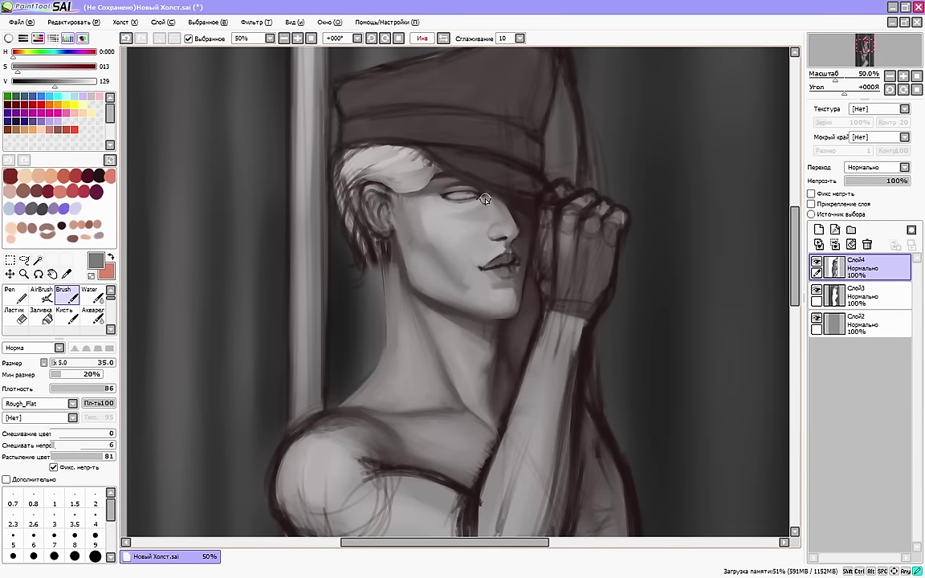
right_click(470, 217)
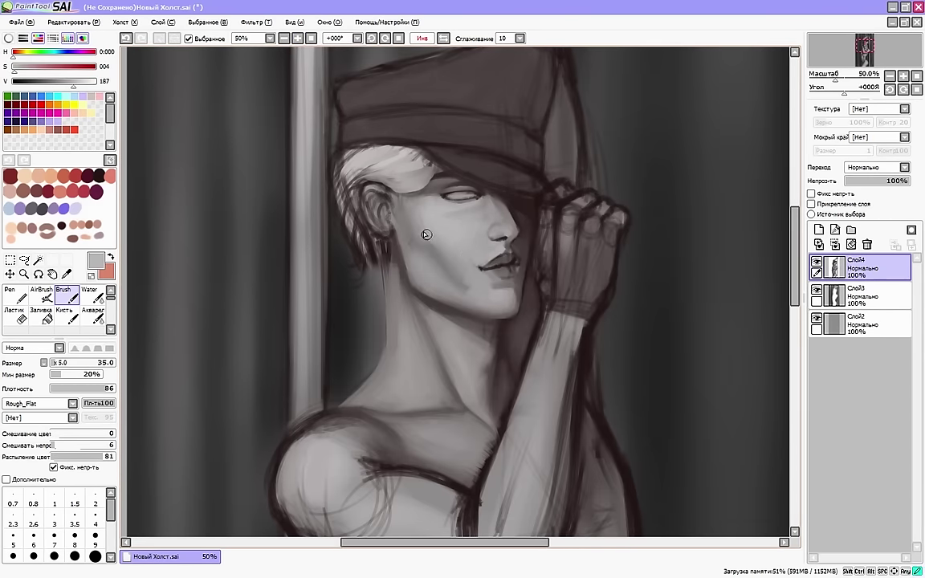
Tilt the unmirrored canvas and paint the lower eyelid with a sampled grey and a size 5 brush, then reset the rotation
key(h)
key(Delete)
key(bracketleft)
key(bracketleft)
key(bracketleft)
key(bracketleft)
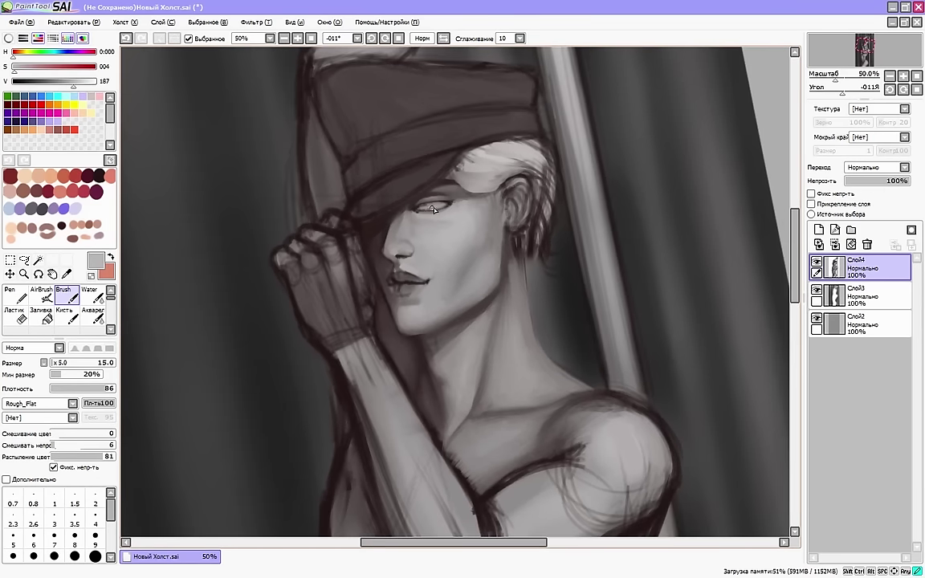
right_click(434, 204)
click(13, 540)
drag(418, 206, 439, 210)
key(Home)
right_click(434, 207)
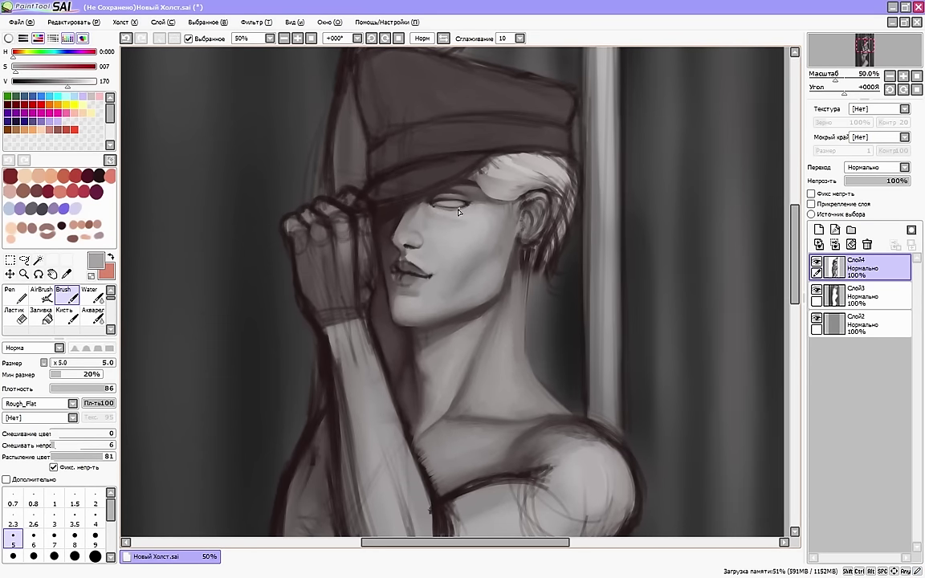
Refine the eye and the shading around the nose tip with sampled tones, using brush sizes 5 and 15
right_click(457, 210)
alt+click(436, 212)
alt+click(463, 183)
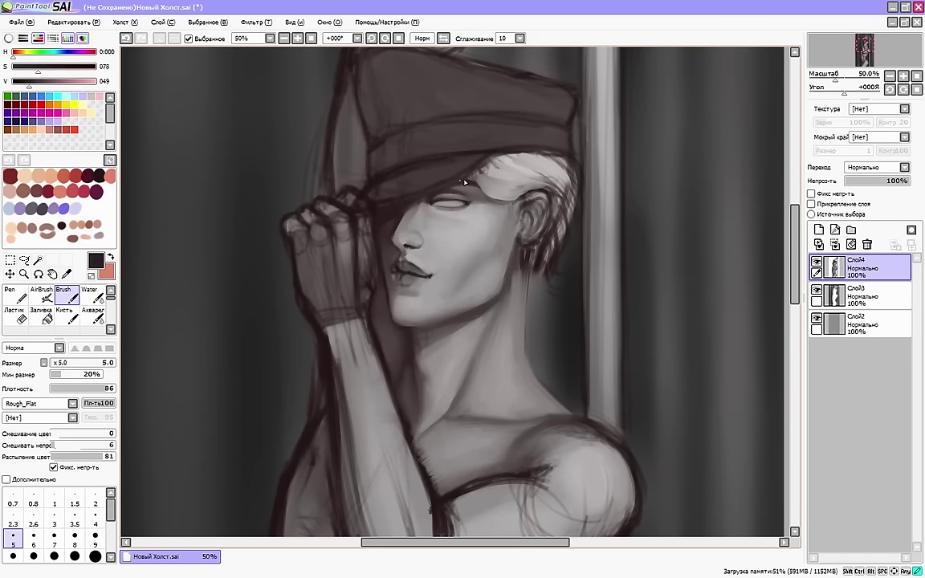
drag(795, 214, 795, 212)
alt+click(399, 255)
mouse_move(399, 241)
mouse_down()
mouse_move(396, 259)
mouse_move(420, 262)
mouse_up()
key(bracketright)
key(bracketright)
alt+click(403, 258)
alt+click(432, 251)
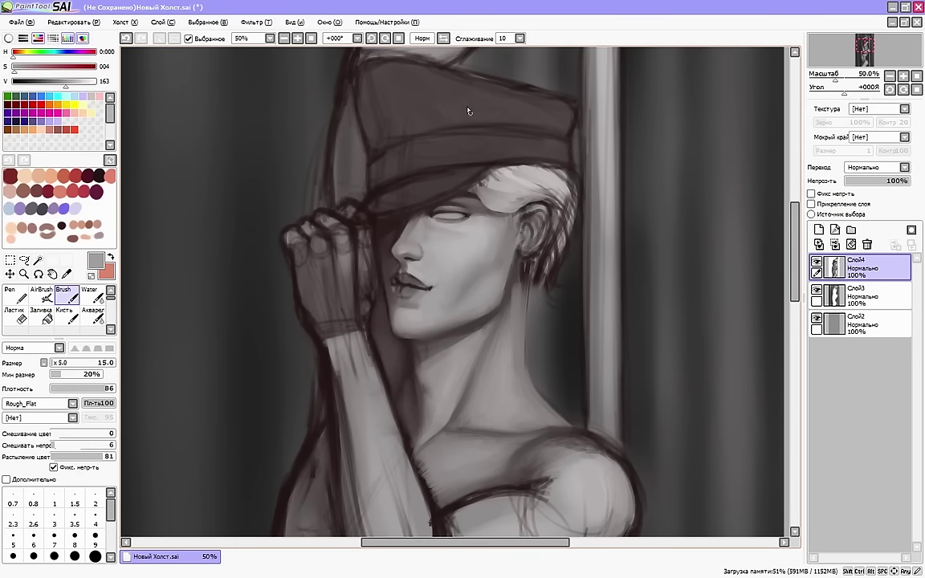
Mirror the view to check the profile, then sharpen the nostril and upper lip edge with sampled tones at brush sizes 7 and 5
click(422, 38)
click(52, 366)
click(54, 535)
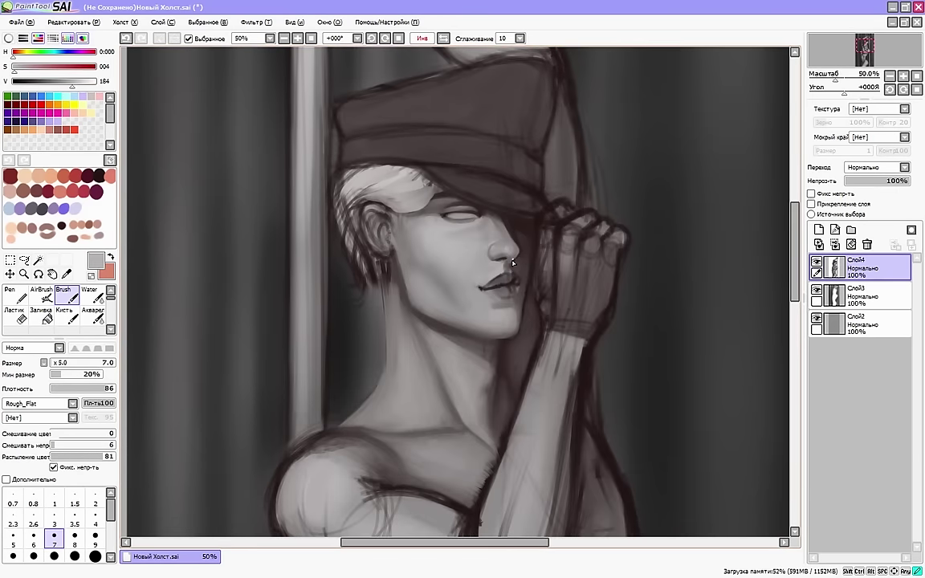
key(h)
alt+click(411, 267)
drag(400, 272, 404, 277)
drag(335, 484, 351, 484)
click(13, 538)
alt+click(412, 268)
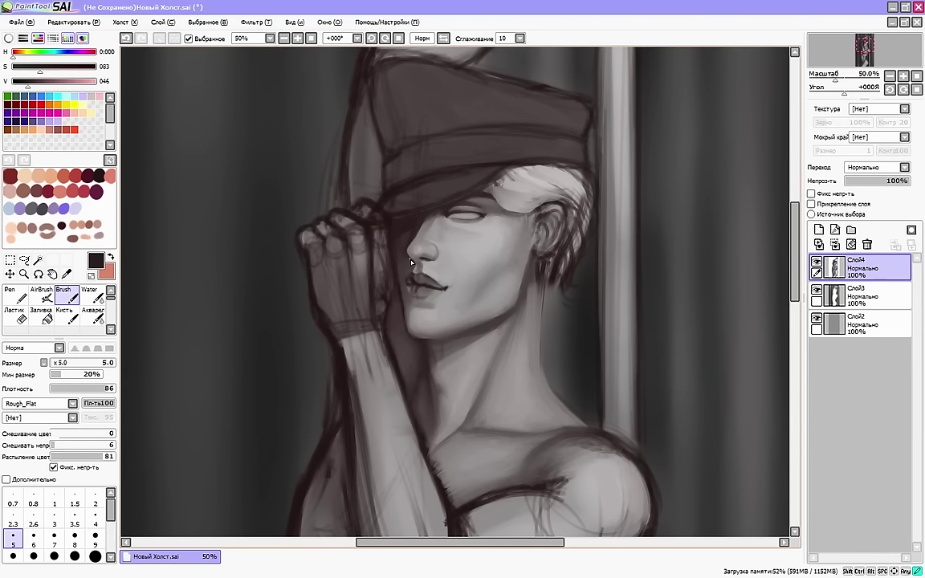
Repaint the lips over their sketch lines with sampled greys at brush sizes 20 and 10, working in normal and mirrored views
alt+click(442, 248)
alt+click(414, 278)
click(94, 556)
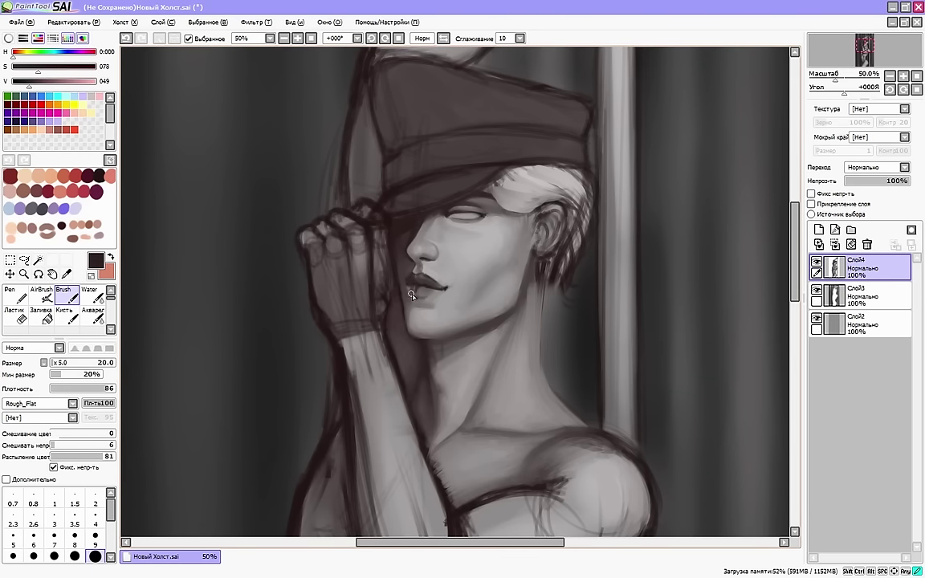
alt+click(412, 279)
key(h)
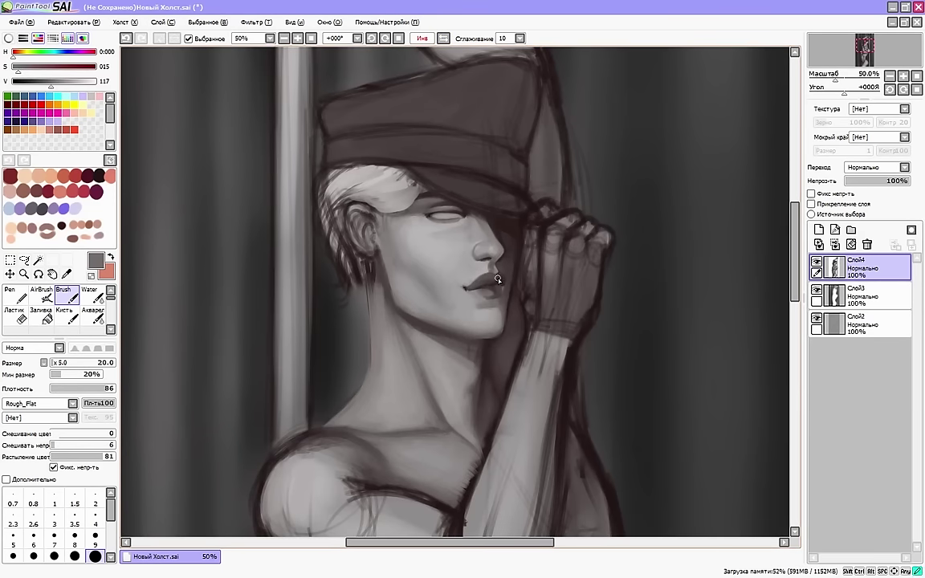
alt+click(474, 277)
click(13, 556)
alt+click(475, 271)
Blend the cheek beside the mouth corner with the sampled light grey at brush size 35, checking both view orientations
key(bracketright)
key(bracketright)
key(bracketright)
key(bracketright)
key(bracketright)
key(bracketright)
key(bracketright)
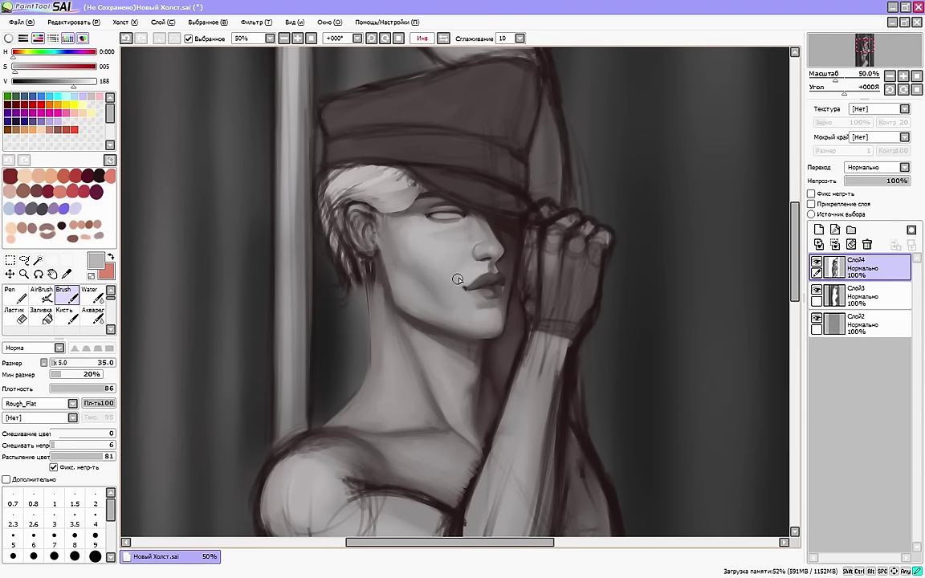
click(444, 40)
click(447, 39)
Paint over the ear's sketch lines and model its inner folds with sampled greys at brush size 15
key(bracketleft)
key(bracketleft)
key(bracketleft)
key(bracketleft)
drag(352, 206, 347, 231)
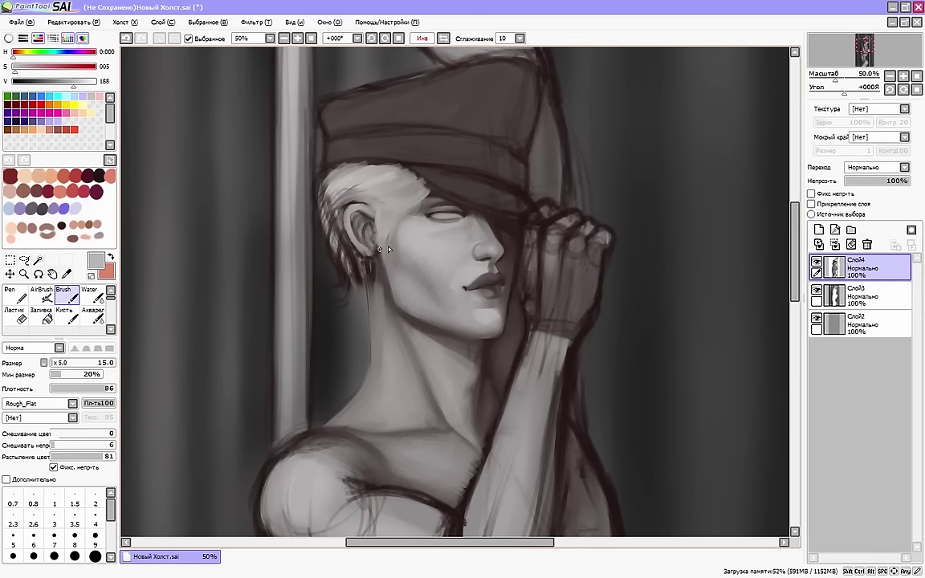
click(444, 39)
right_click(555, 215)
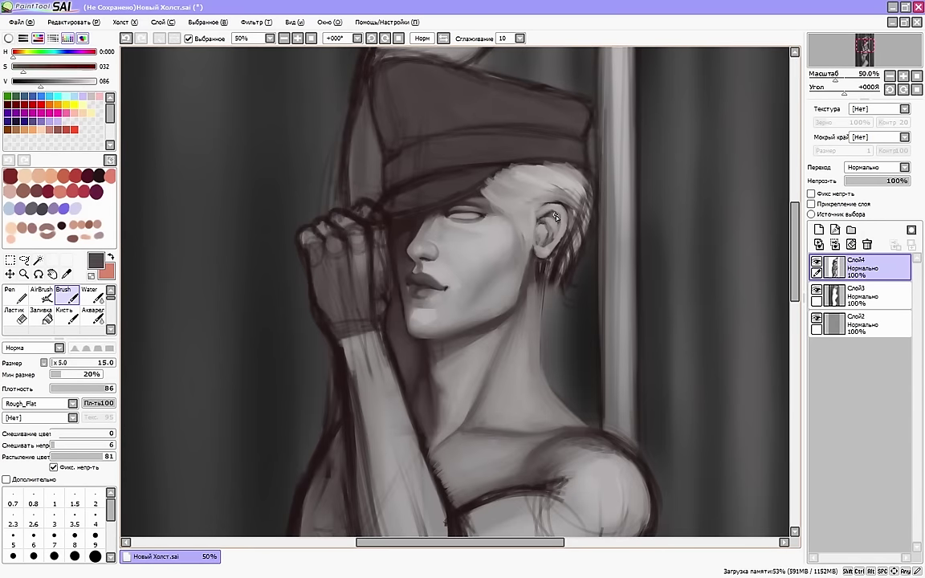
right_click(546, 219)
right_click(550, 217)
alt+click(547, 224)
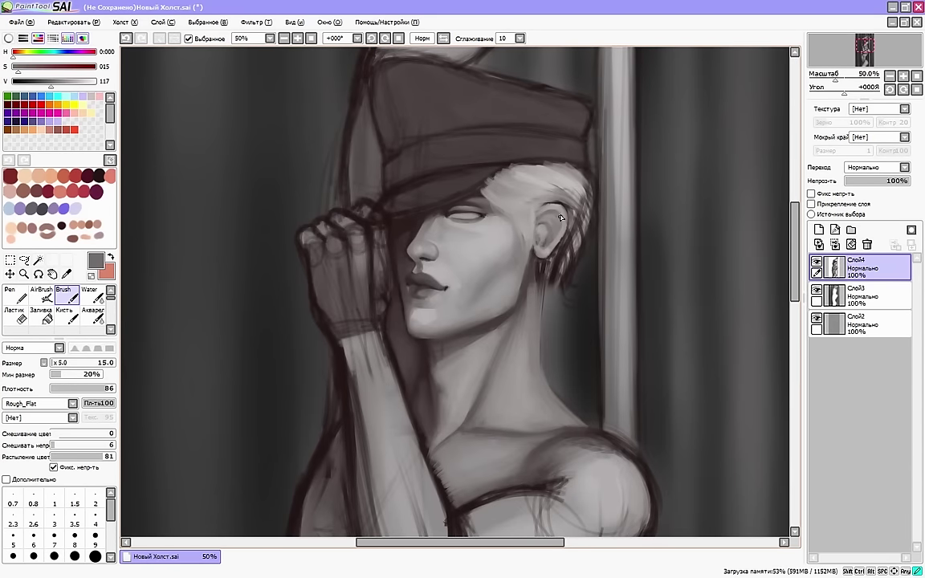
Smooth the jawline with a sampled light grey and darken the shadow between the face, neck and forearm at brush size 15
alt+click(519, 274)
scroll(471, 310, down, 2)
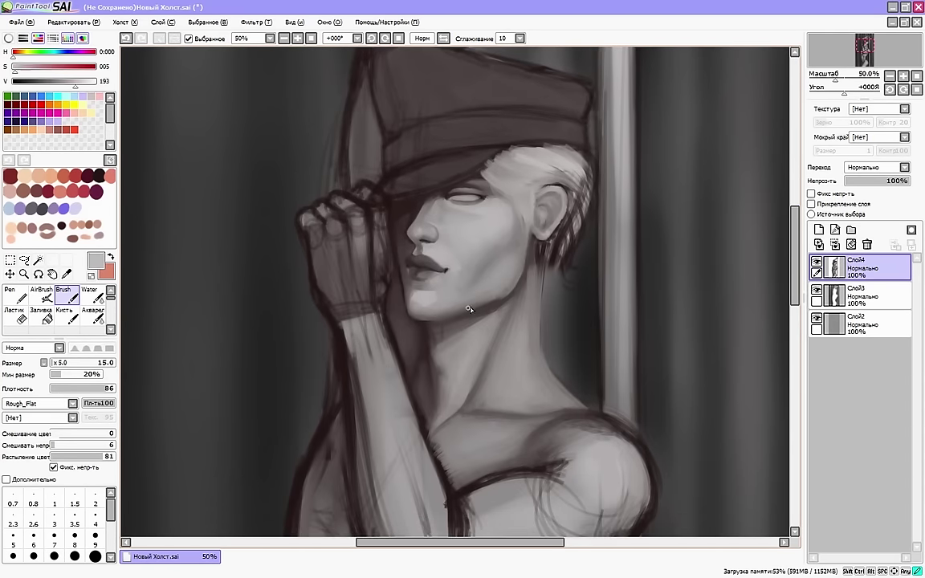
drag(471, 310, 498, 299)
right_click(587, 247)
scroll(410, 281, up, 3)
right_click(410, 293)
mouse_move(399, 278)
mouse_down()
mouse_move(411, 340)
mouse_move(437, 392)
mouse_move(434, 446)
mouse_up()
right_click(398, 312)
alt+click(422, 378)
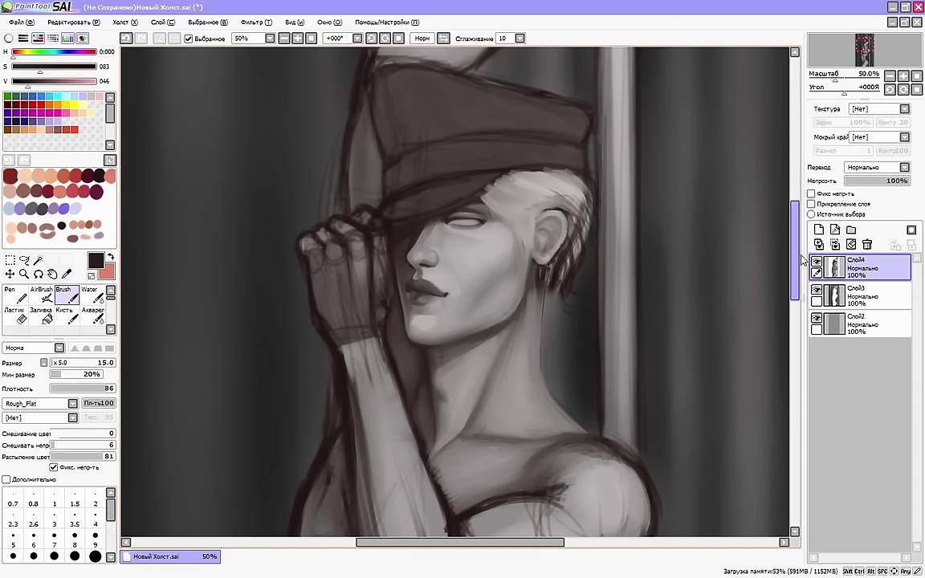
Refine the area between the nostril and upper lip with sampled greys at brush sizes 15 and 5, checking the mirrored view
drag(797, 257, 797, 255)
mouse_move(410, 302)
mouse_down()
mouse_move(433, 300)
mouse_move(463, 274)
mouse_up()
right_click(434, 310)
right_click(447, 285)
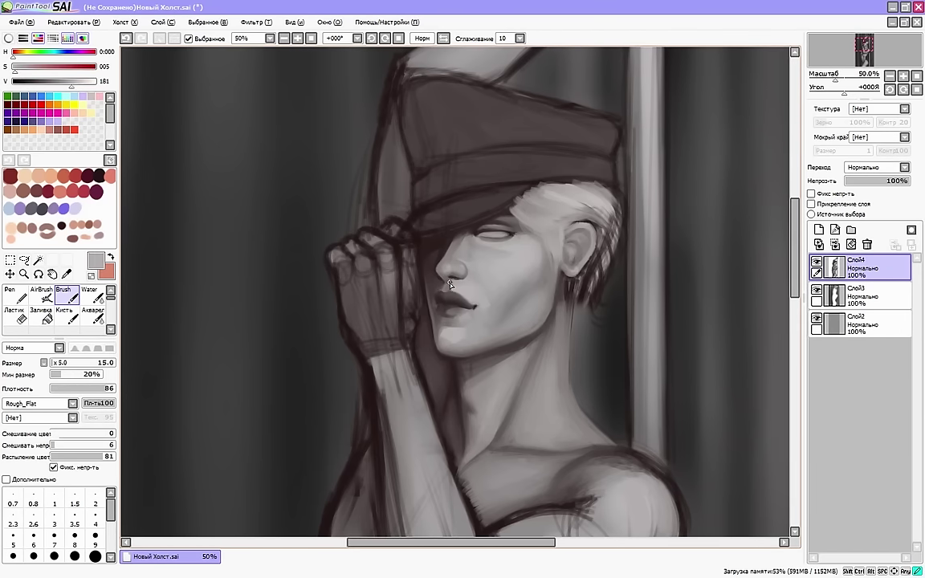
key(h)
click(53, 365)
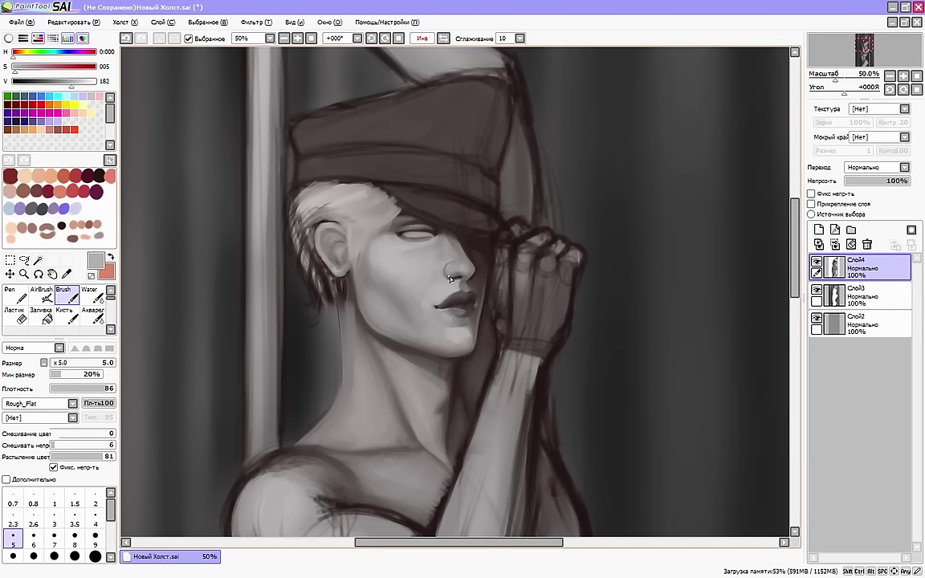
alt+click(455, 281)
Darken the inner corner of the eye beneath the cap's visor with sampled dark tones at brush size 10, working partly mirrored
key(h)
key(bracketright)
key(bracketright)
key(bracketright)
key(bracketright)
key(bracketright)
alt+click(485, 232)
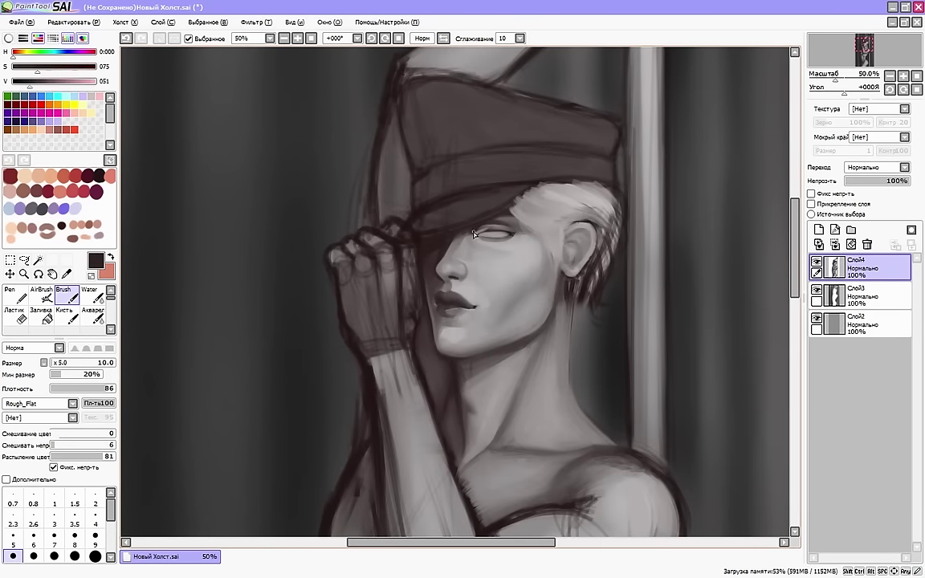
key(h)
drag(416, 222, 403, 224)
right_click(410, 223)
click(443, 38)
Shade the eyelids and eyeball with sampled greys and dark tones at brush size 15
key(bracketright)
key(bracketright)
key(bracketright)
key(bracketright)
key(bracketright)
right_click(499, 228)
drag(495, 231, 516, 226)
right_click(489, 223)
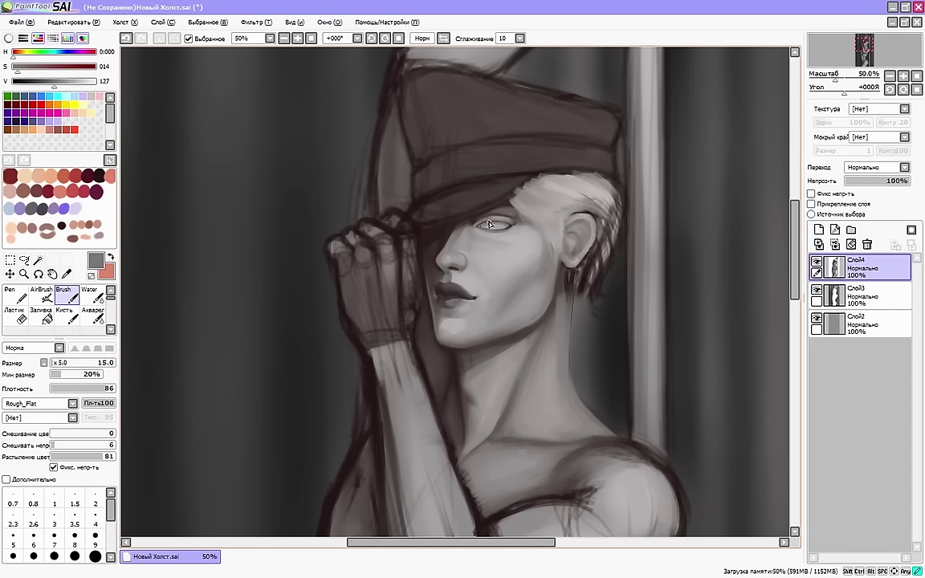
alt+click(424, 205)
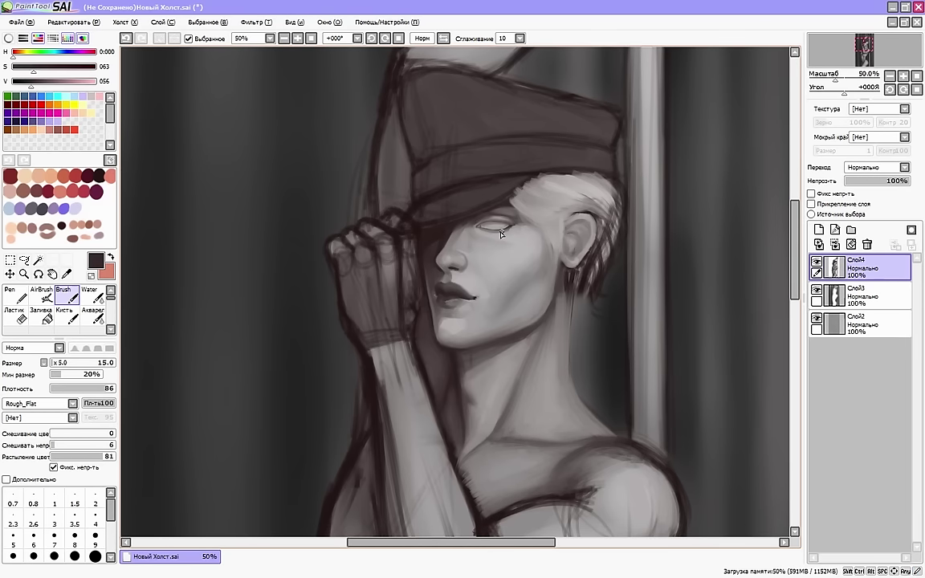
alt+click(520, 230)
Paint the hair behind the ear and darken the cap's visor with sampled tones at brush size 15
drag(604, 210, 592, 278)
right_click(378, 230)
mouse_move(376, 228)
mouse_down()
mouse_move(429, 212)
mouse_move(405, 237)
mouse_up()
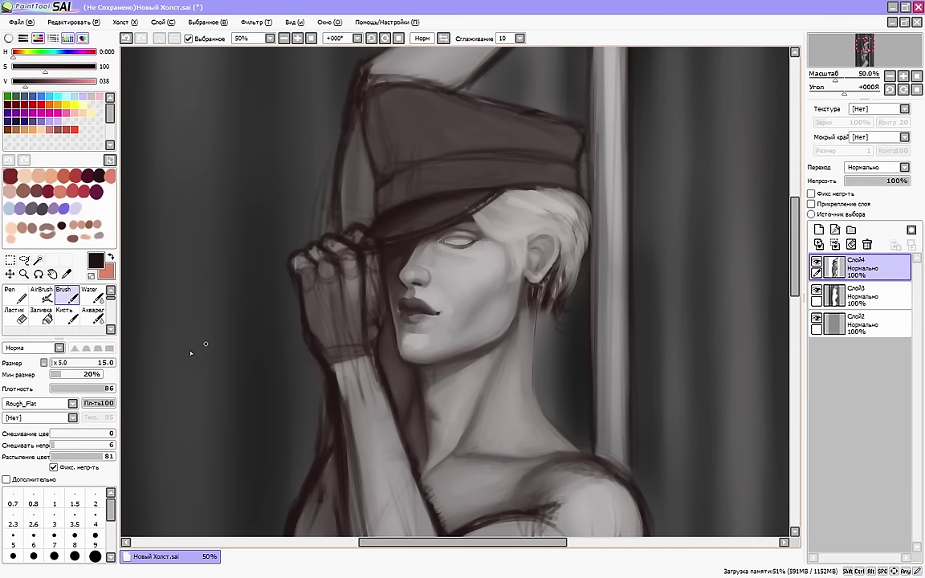
alt+click(382, 203)
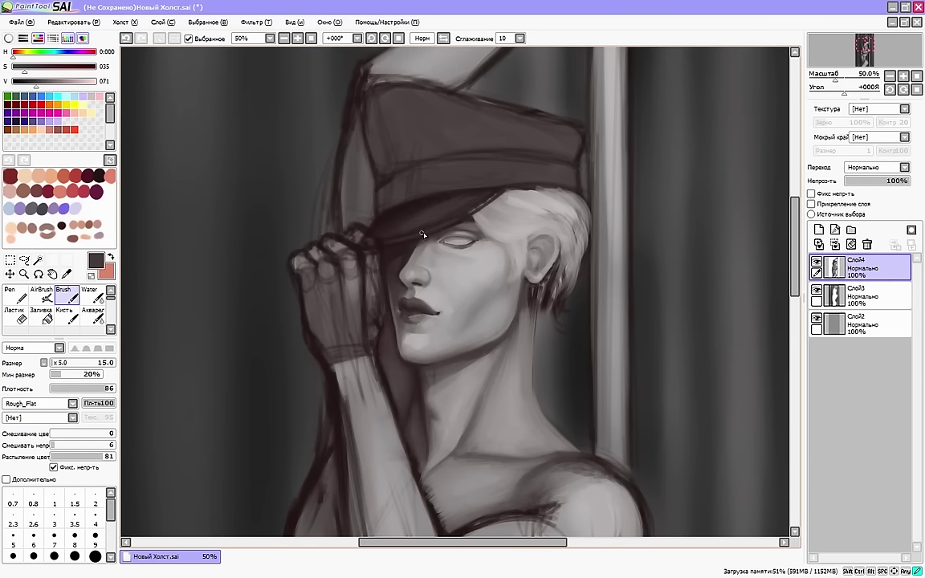
alt+click(414, 235)
alt+click(475, 228)
Cover the sketch lines on the raised upper arm at brush size 85 and erase the stray lines along its outer edge
key(bracketleft)
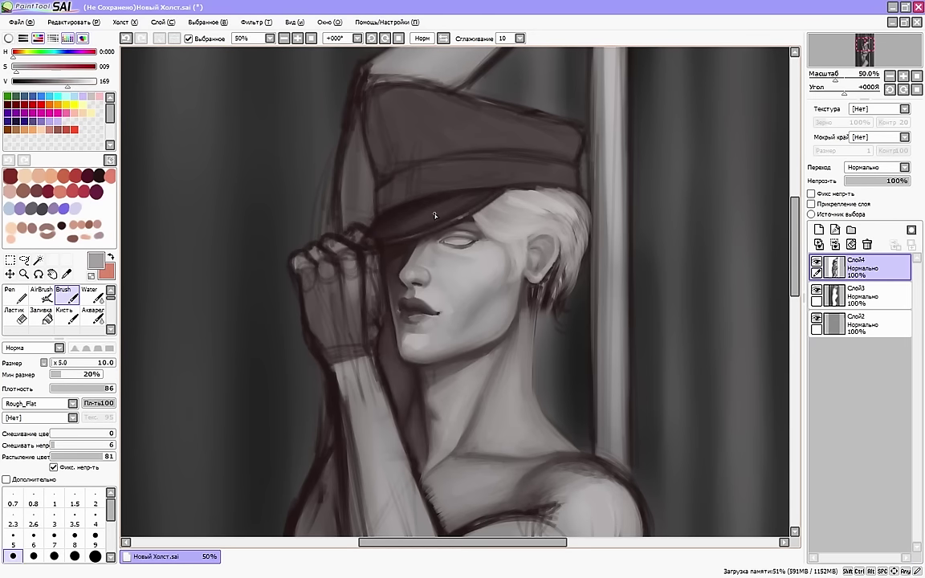
key(bracketright)
key(bracketright)
key(bracketright)
key(bracketright)
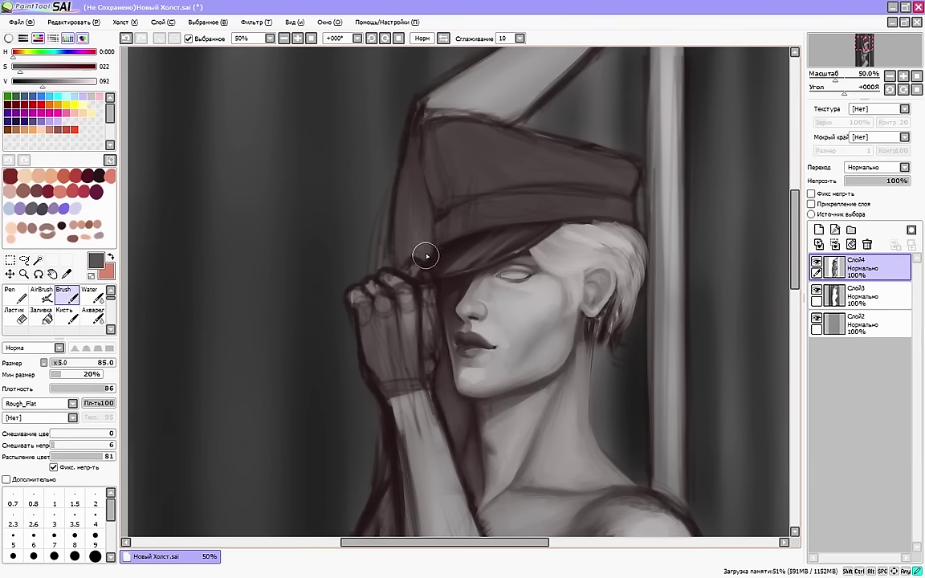
key(e)
drag(405, 135, 386, 258)
drag(391, 199, 383, 269)
key(b)
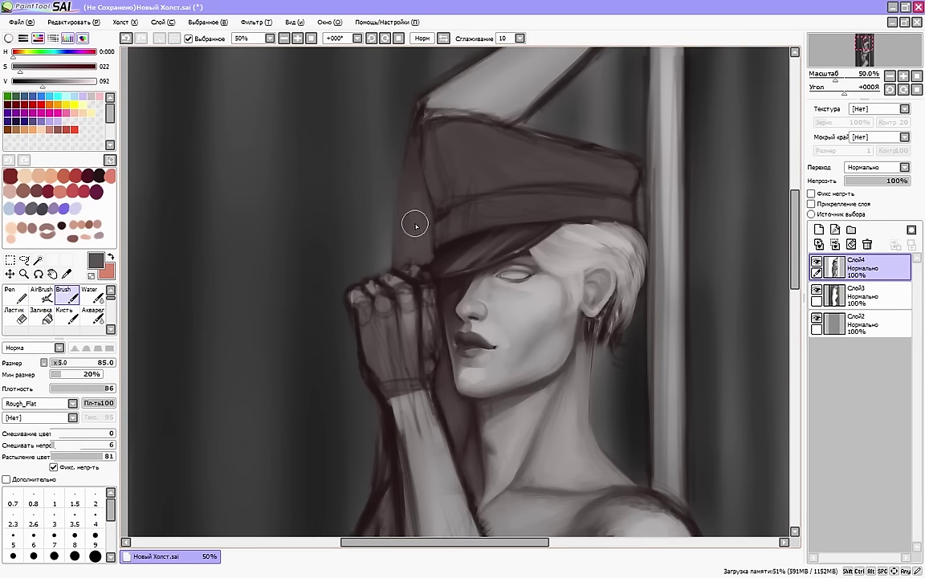
Shade the raised upper arm beside the cap with sampled dark tones at brush size 45
alt+click(414, 225)
key(bracketleft)
key(bracketleft)
key(bracketleft)
key(bracketleft)
key(h)
mouse_move(495, 346)
mouse_down()
mouse_move(496, 384)
mouse_move(529, 385)
mouse_up()
key(h)
alt+click(456, 293)
click(58, 363)
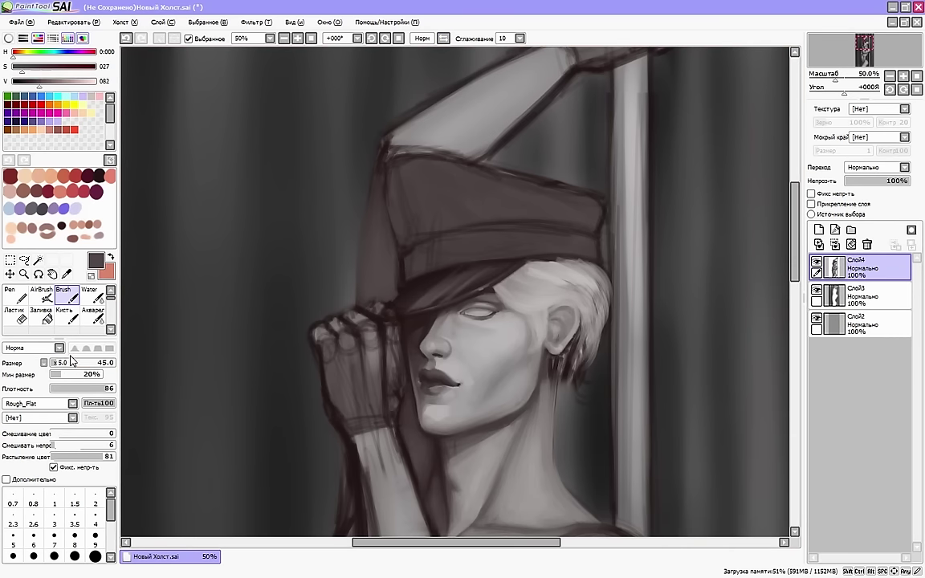
alt+click(390, 250)
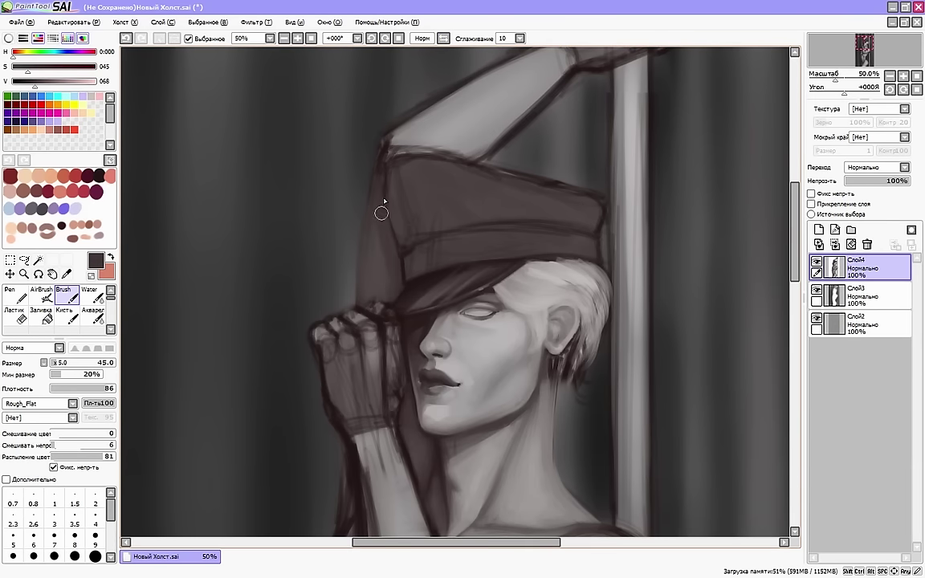
alt+click(378, 216)
Darken the cap's band and crown folds with a sampled dark tone at brush sizes 75, 40 and 25, checking the mirrored view
alt+click(407, 285)
mouse_move(401, 278)
mouse_down()
mouse_move(454, 250)
mouse_move(486, 250)
mouse_up()
drag(486, 250, 444, 267)
key(h)
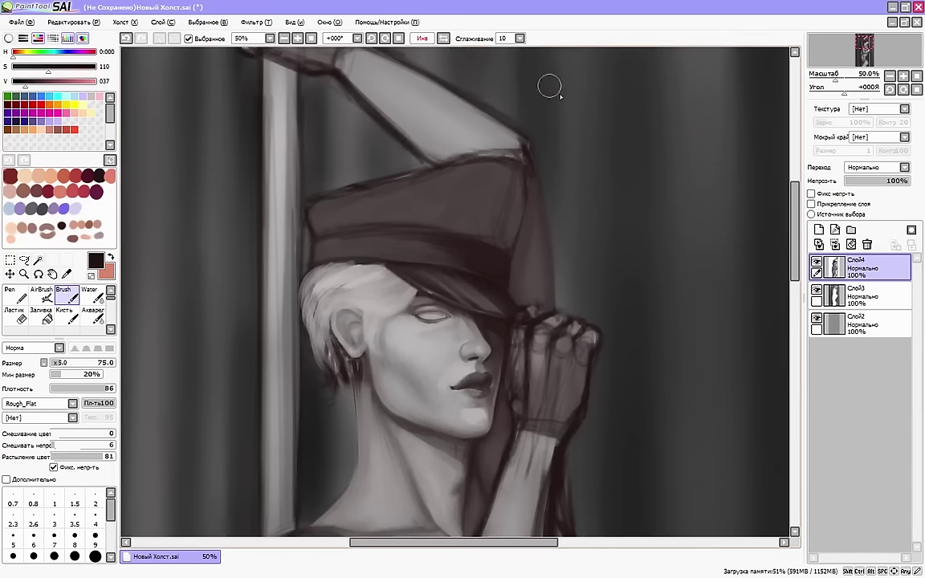
click(16, 316)
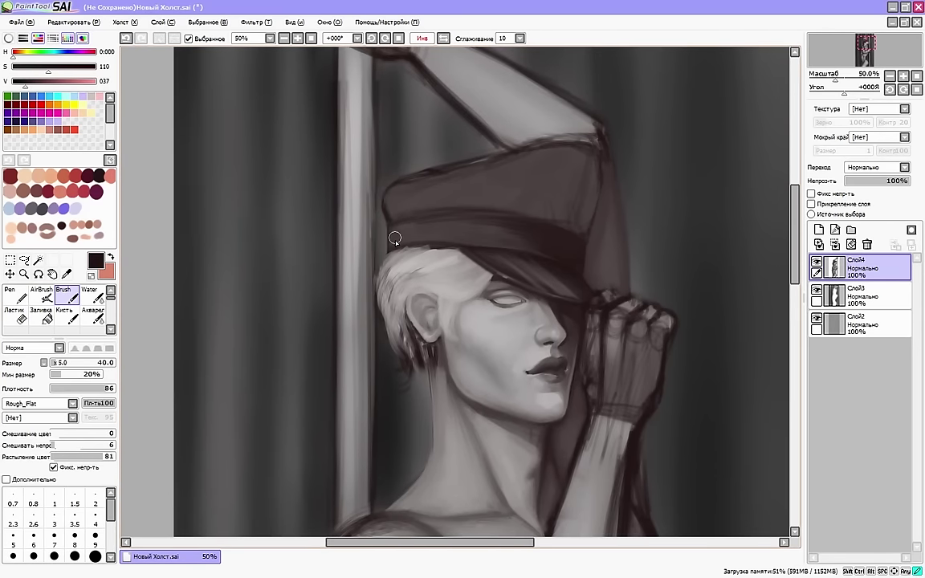
key(h)
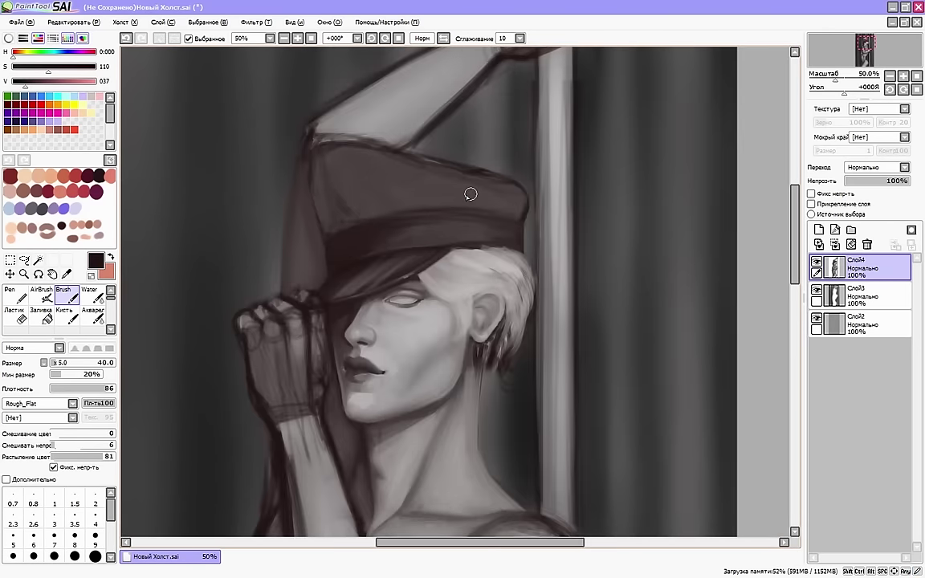
key(h)
key(h)
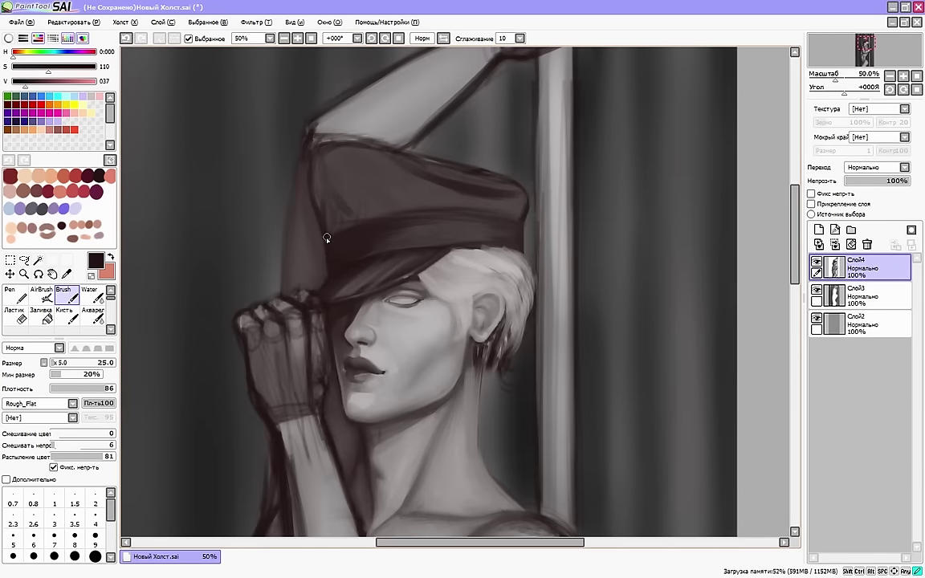
Repaint the shadowed raised upper arm with a sampled tone at brush size 65 and trim its outer edge with a size 60 eraser
right_click(299, 225)
drag(299, 215, 300, 165)
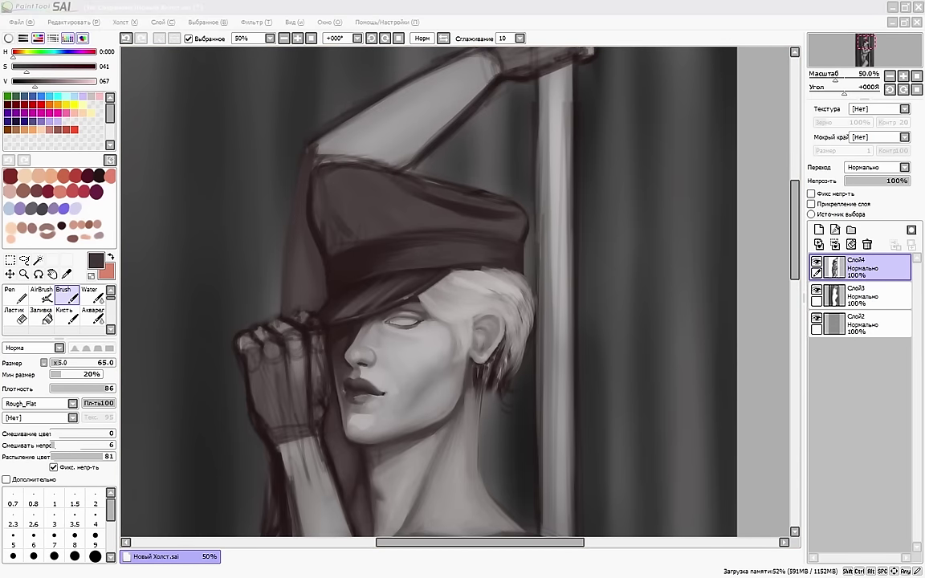
scroll(306, 206, up, 2)
key(e)
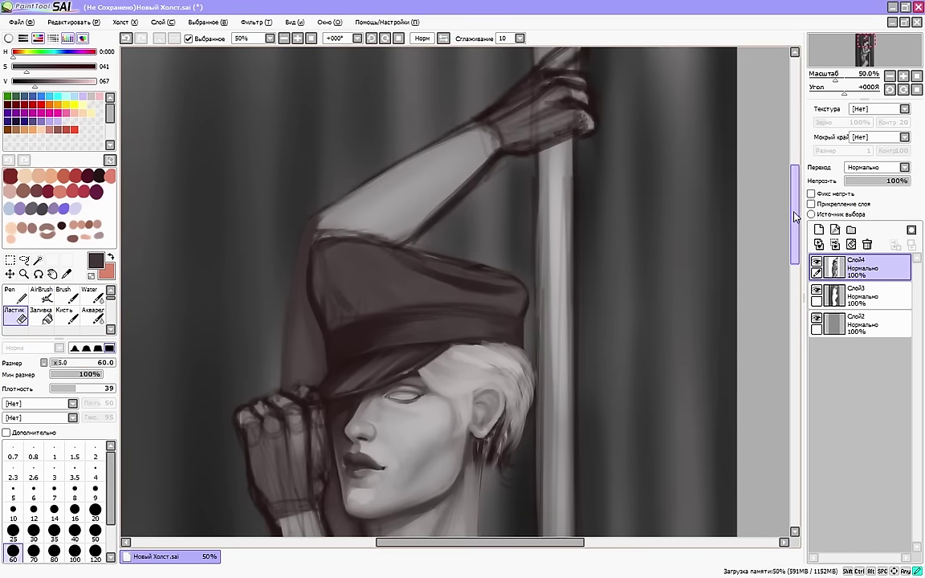
drag(795, 217, 795, 222)
key(b)
Cover the sketch lines on the elbow and along the raised forearm with a sampled grey at brush size 65
mouse_move(314, 214)
mouse_down()
mouse_move(389, 211)
mouse_move(329, 203)
mouse_move(346, 187)
mouse_move(312, 210)
mouse_up()
right_click(359, 209)
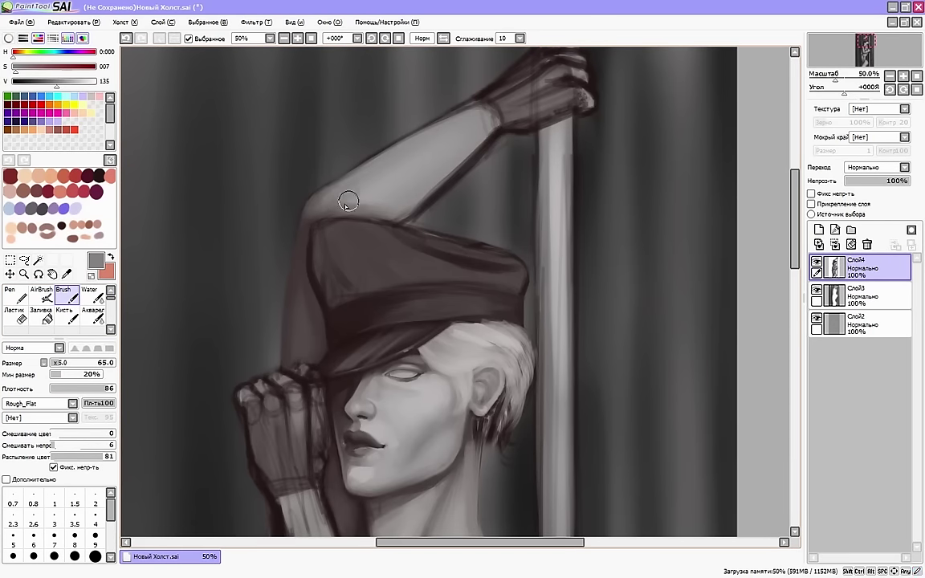
mouse_move(388, 151)
mouse_down()
mouse_move(347, 173)
mouse_move(467, 114)
mouse_up()
scroll(442, 179, up, 1)
Lighten the background on layer Слой3 with a filter adjustment and reselect layer Слой4
click(861, 296)
click(256, 23)
click(293, 49)
drag(767, 176, 740, 177)
drag(767, 195, 771, 198)
click(285, 39)
click(850, 238)
click(861, 268)
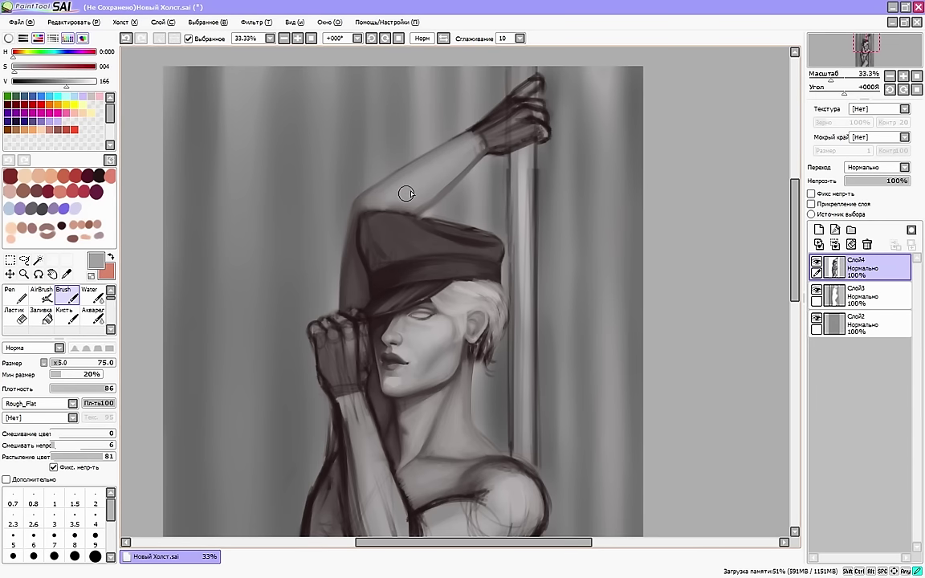
Smooth the raised forearm's shading with light grey at brush size 75, using a mirrored canvas rotated 22°, then restore the normal view
drag(407, 193, 432, 194)
key(h)
key(End)
key(End)
drag(501, 188, 517, 222)
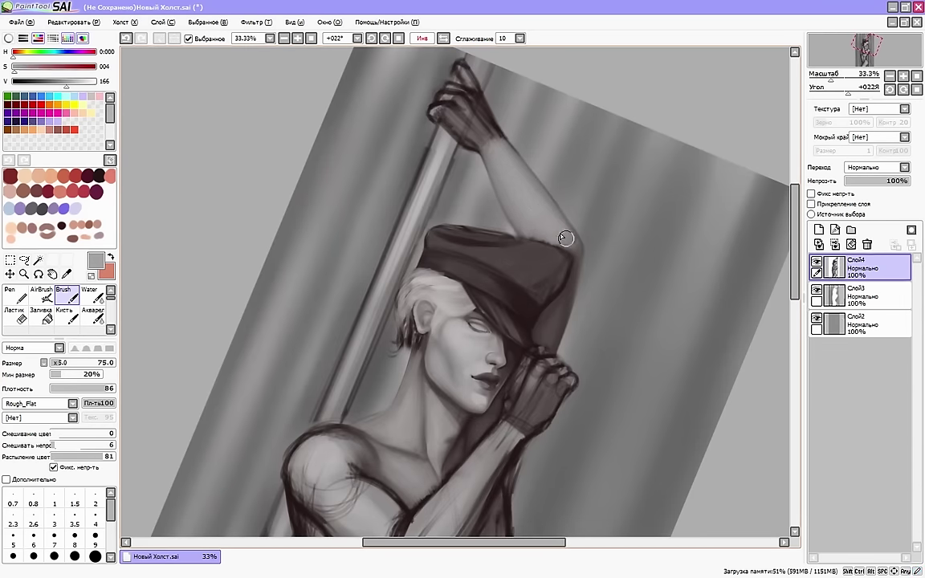
click(398, 39)
click(444, 39)
Blend the cap's crown and side shading over the remaining sketch lines with sampled tones at brush size 60, then reset the canvas rotation
drag(450, 321, 481, 281)
key([)
right_click(434, 201)
mouse_move(401, 193)
mouse_down()
mouse_move(514, 205)
mouse_move(428, 217)
mouse_up()
drag(513, 212, 525, 213)
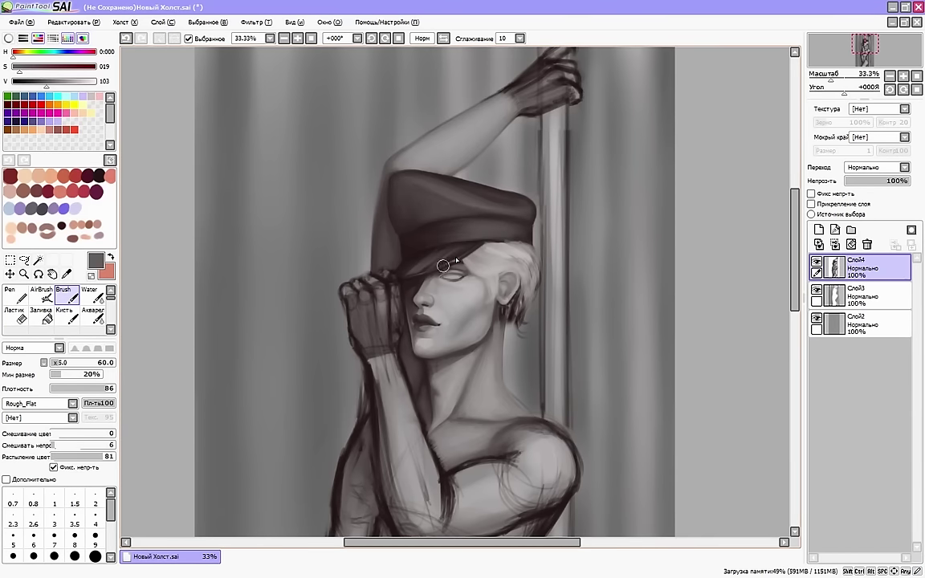
key(Delete)
right_click(398, 242)
key(Home)
Sample the raised forearm's light grey, check the mirrored view and clean the edge along the pole with a size 35 eraser
mouse_move(794, 205)
mouse_down()
mouse_move(795, 230)
mouse_move(794, 186)
mouse_up()
right_click(513, 147)
key(h)
key(h)
key(e)
drag(538, 194, 540, 277)
drag(474, 542, 492, 542)
drag(796, 261, 796, 257)
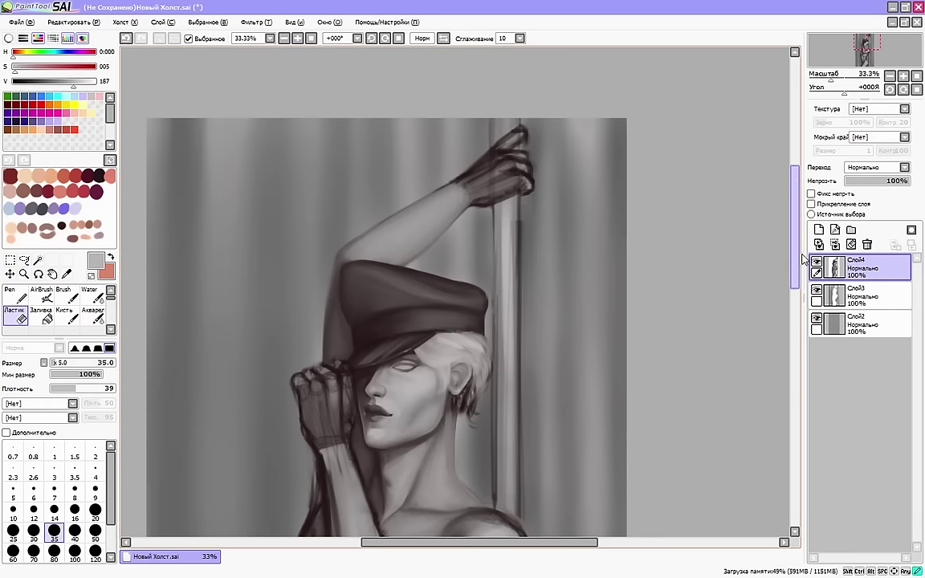
Lasso a section of the pole below the raised hand and paste a copy of it onto a new layer
click(24, 259)
mouse_move(529, 289)
mouse_down()
mouse_move(488, 282)
mouse_move(528, 289)
mouse_up()
click(74, 22)
click(79, 89)
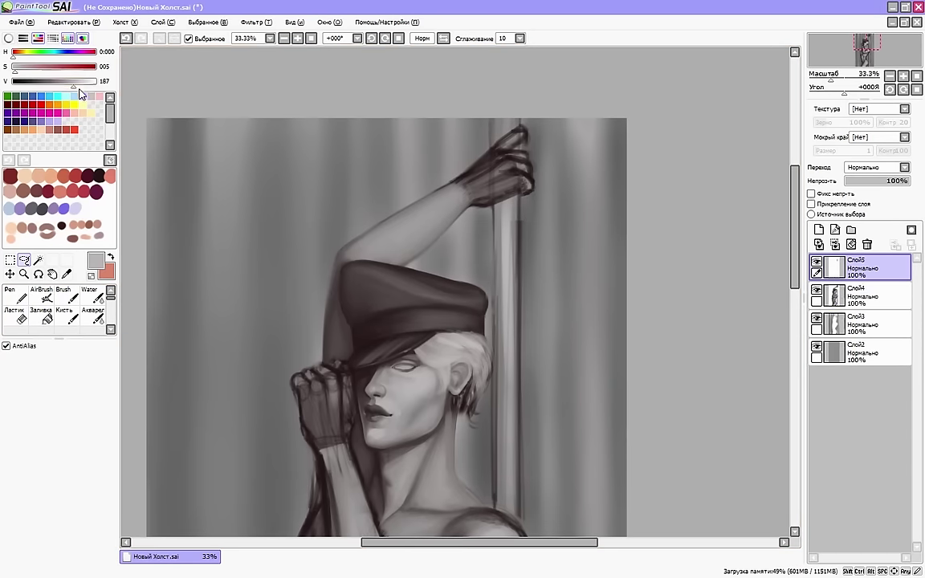
Erase the old pole along its full length on layer Слой4 with a size 80 eraser
click(871, 296)
drag(795, 227, 795, 239)
click(16, 315)
click(60, 366)
drag(508, 261, 509, 338)
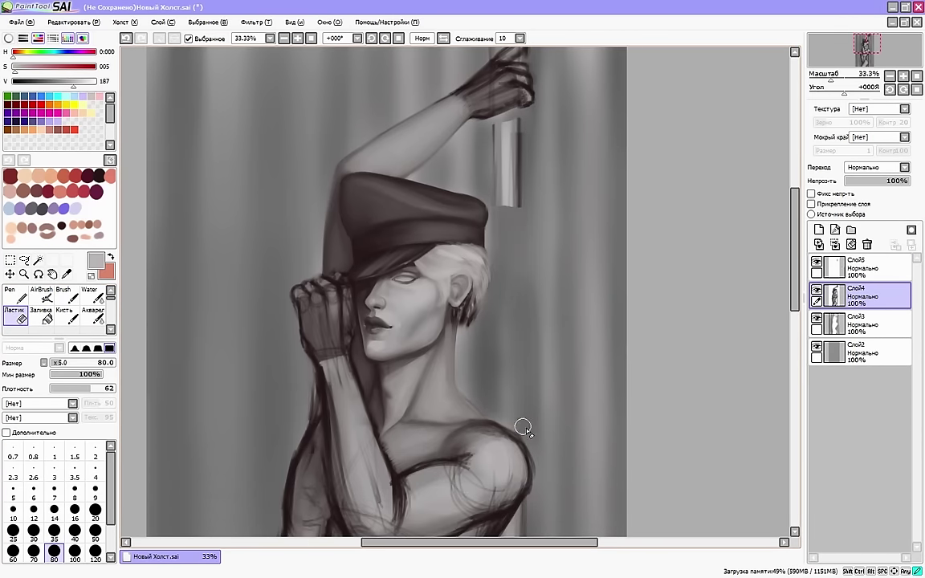
scroll(523, 427, up, 3)
scroll(498, 319, down, 10)
drag(497, 319, 523, 330)
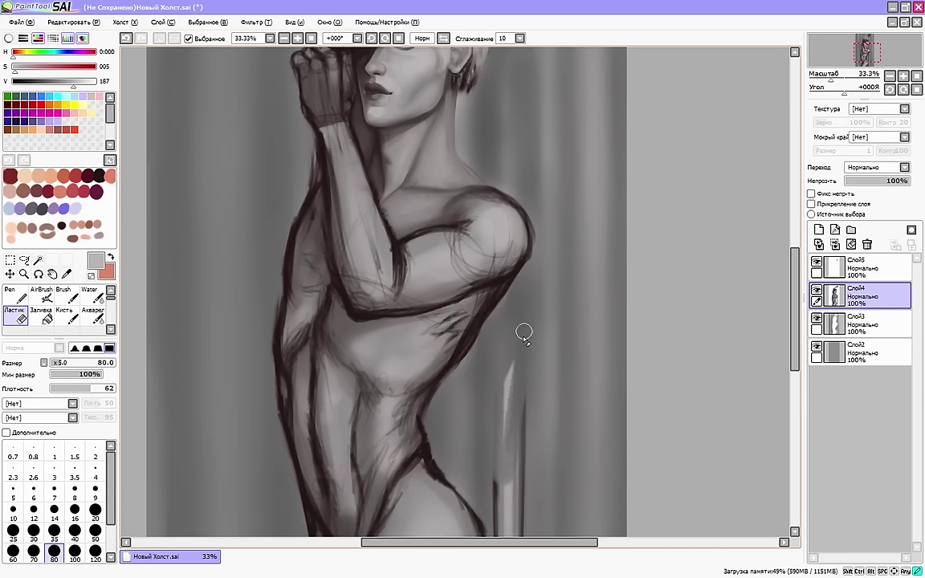
scroll(518, 337, down, 7)
drag(512, 185, 498, 466)
Smooth the copied pole section on layer Слой5 with the watercolour brush and trim its edges with the eraser
scroll(514, 401, up, 12)
click(866, 268)
click(92, 315)
scroll(504, 280, up, 4)
drag(503, 280, 505, 308)
click(16, 316)
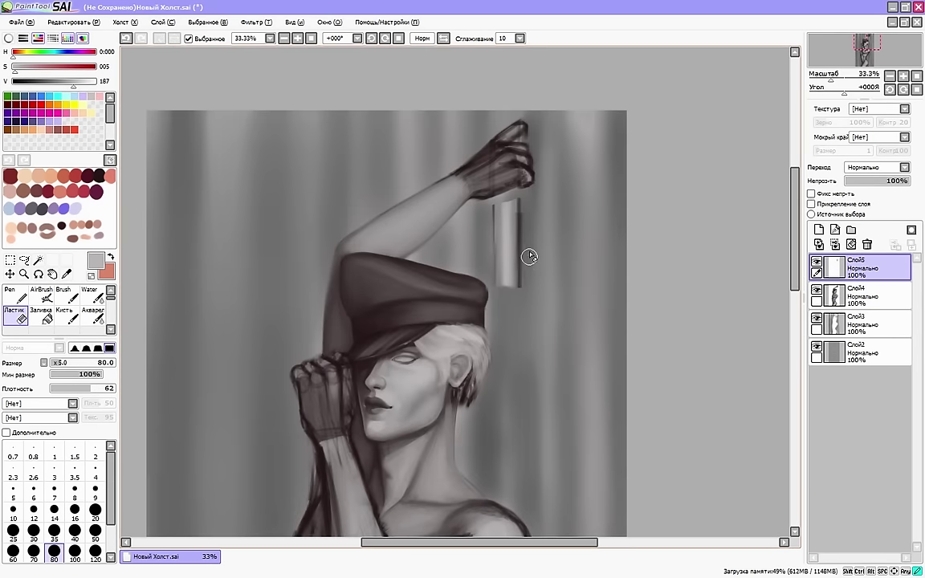
mouse_move(528, 258)
mouse_down()
mouse_move(531, 210)
mouse_move(528, 227)
mouse_move(495, 247)
mouse_move(515, 216)
mouse_up()
click(93, 315)
click(57, 364)
right_click(518, 215)
click(67, 295)
click(93, 315)
click(16, 316)
drag(526, 201, 529, 197)
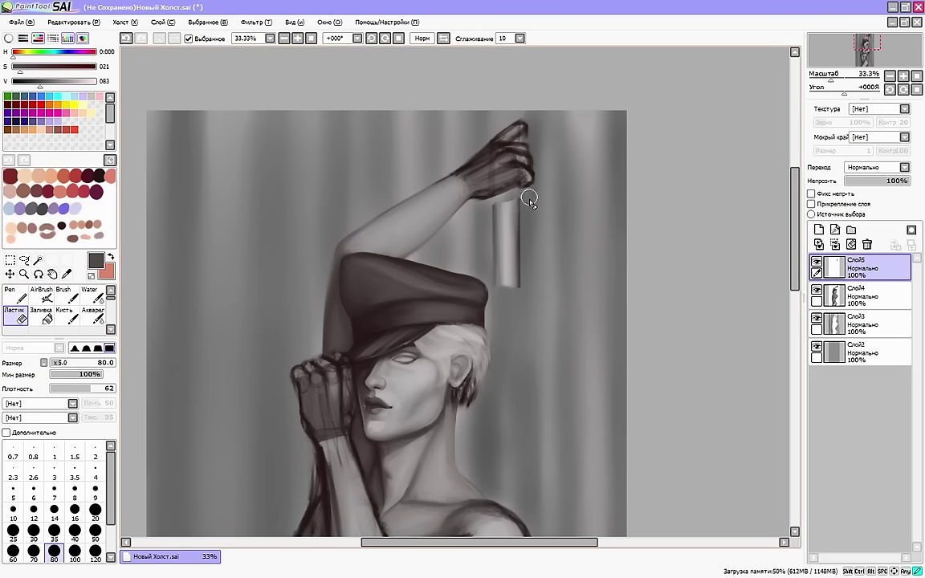
Place layer Слой5 beneath layer Слой4 and stretch the pole section over the canvas height
key(c)
key(ctrl+t)
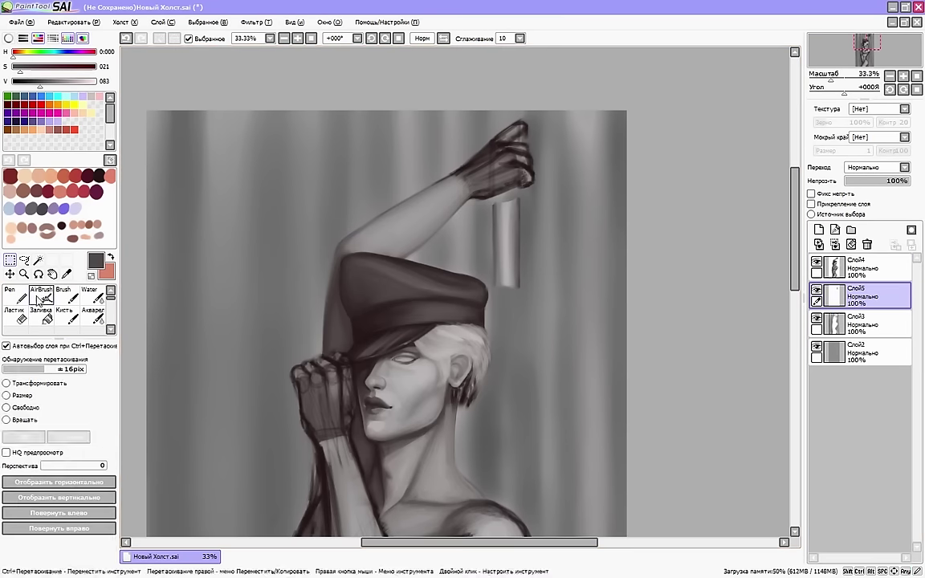
mouse_move(796, 197)
mouse_down()
mouse_move(791, 401)
mouse_move(792, 256)
mouse_up()
key(Return)
Return to layer Слой4 and trim the shoulder's dark outer outline with the eraser in the mirrored view
click(867, 268)
click(66, 295)
drag(477, 543, 424, 541)
key(h)
right_click(413, 291)
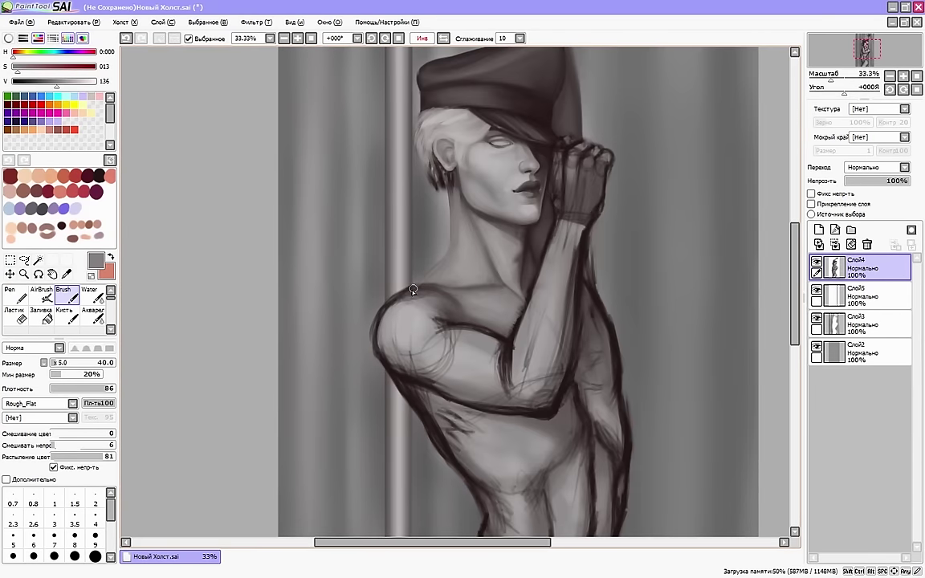
key(e)
drag(380, 304, 372, 331)
Paint over the shoulder and upper-arm outlines with sampled greys at brush size 40, checking the mirrored view
key(b)
right_click(415, 287)
key(h)
right_click(498, 297)
key(h)
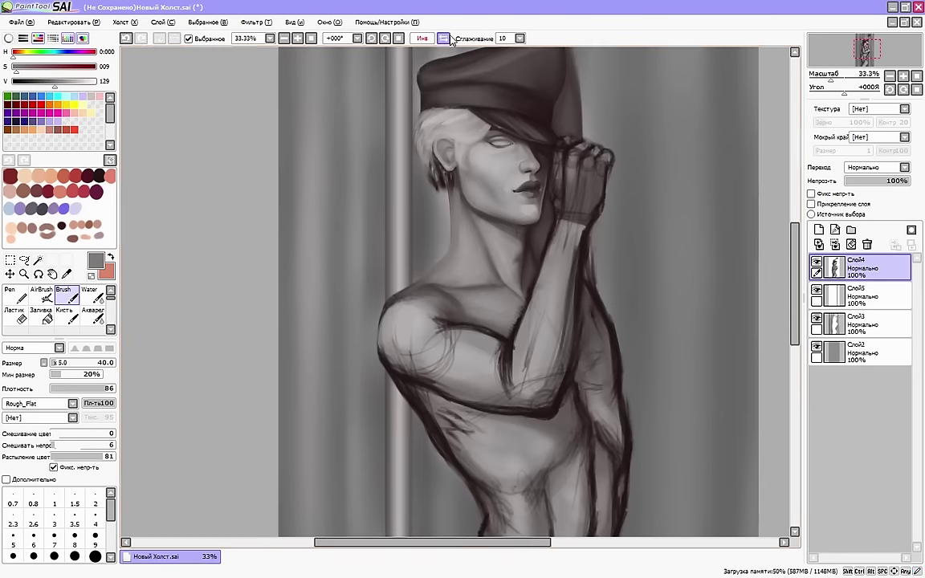
right_click(346, 327)
key(h)
drag(796, 281, 795, 299)
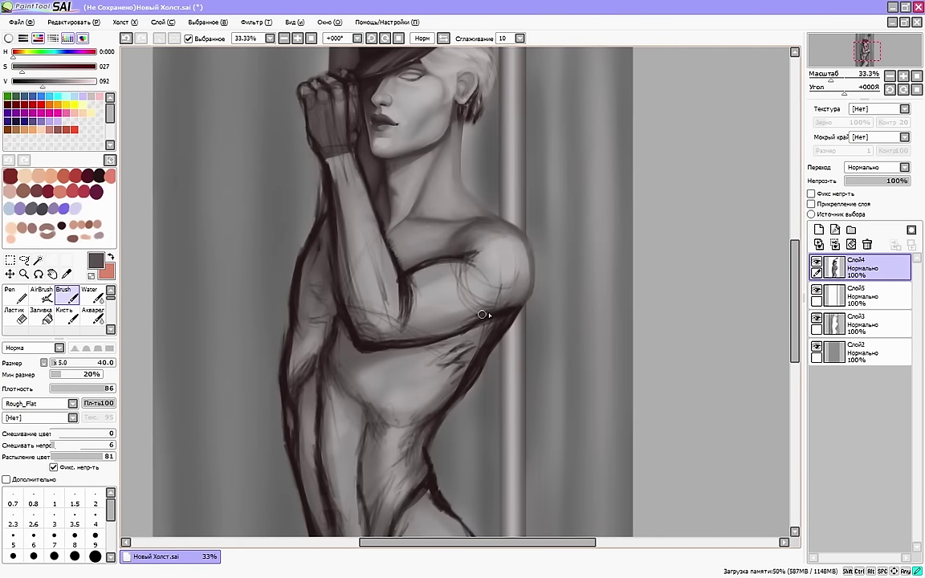
drag(484, 316, 527, 266)
Blend the collarbone and shoulder shading over the sketch lines with sampled light greys, raising the brush size to 75
drag(482, 542, 471, 542)
mouse_move(443, 271)
mouse_down()
mouse_move(487, 263)
mouse_move(536, 232)
mouse_up()
right_click(520, 238)
key(bracketright)
key(bracketright)
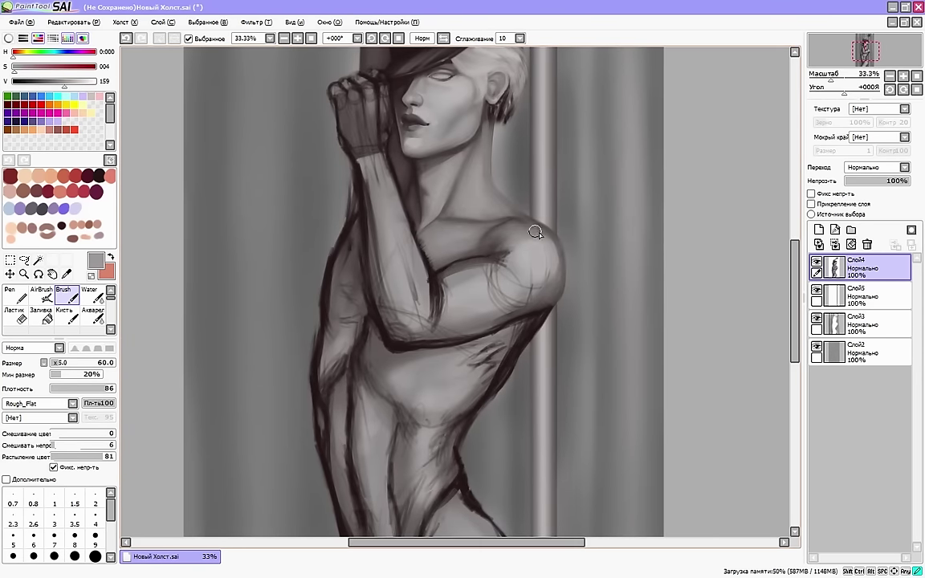
right_click(480, 202)
click(442, 39)
drag(410, 261, 470, 281)
key(bracketright)
drag(795, 252, 793, 238)
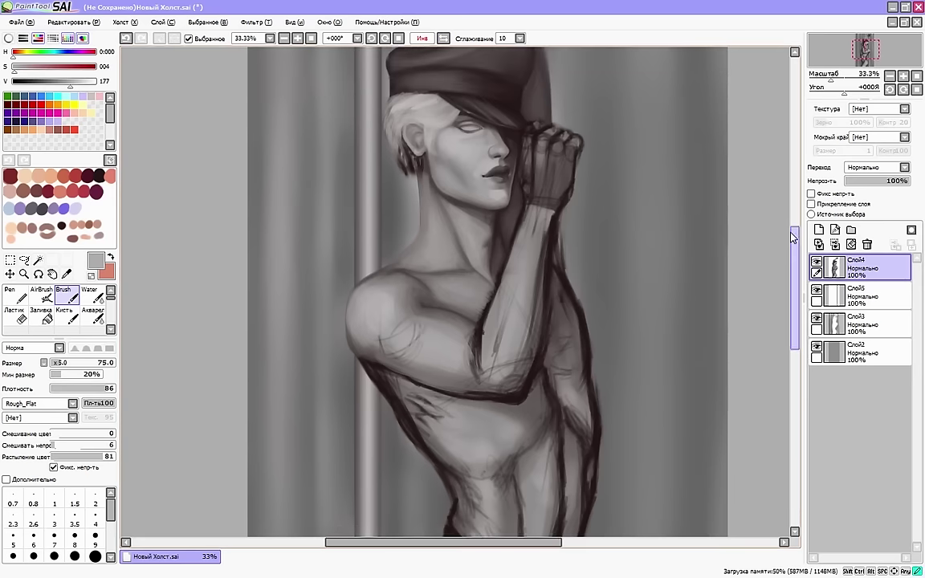
Smooth the rounded shoulder with sampled light greys at brush size 75 on a rotated canvas, then reset the rotation
key(End)
key(End)
key(End)
right_click(339, 298)
drag(345, 281, 384, 369)
right_click(376, 303)
mouse_move(365, 317)
mouse_down()
mouse_move(358, 263)
mouse_move(385, 299)
mouse_up()
click(398, 39)
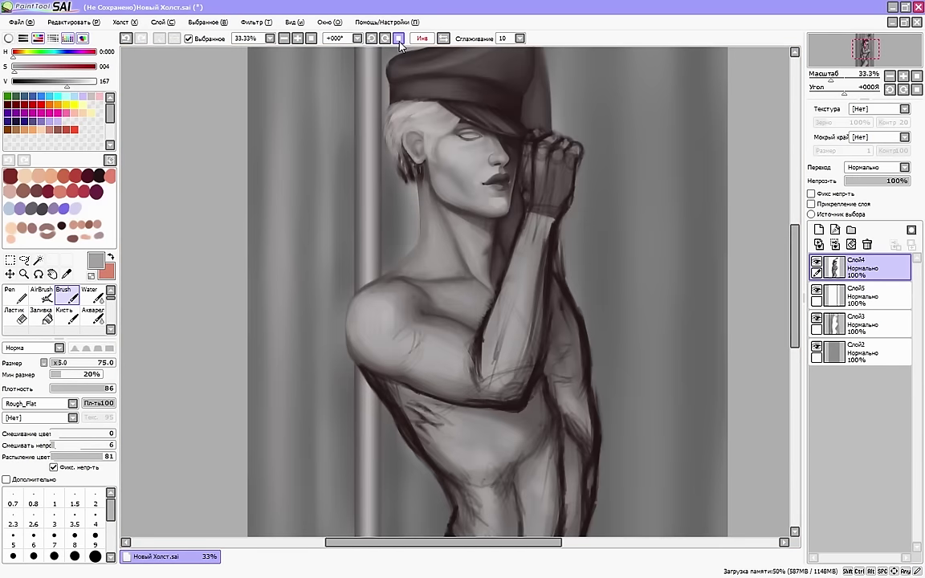
Restore the unmirrored view and blend the upper arm near the elbow with a sampled light grey
click(443, 38)
right_click(518, 310)
right_click(476, 353)
drag(480, 353, 504, 358)
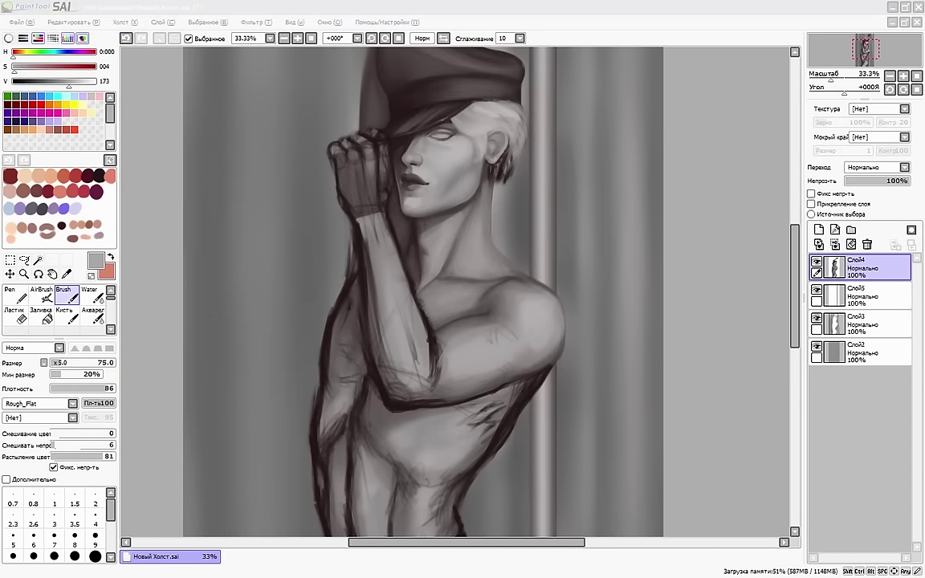
Refine the shadow between the neck and the bent forearm with sampled greys at brush size 35
click(729, 238)
right_click(424, 304)
click(55, 363)
drag(418, 281, 420, 293)
drag(794, 279, 794, 284)
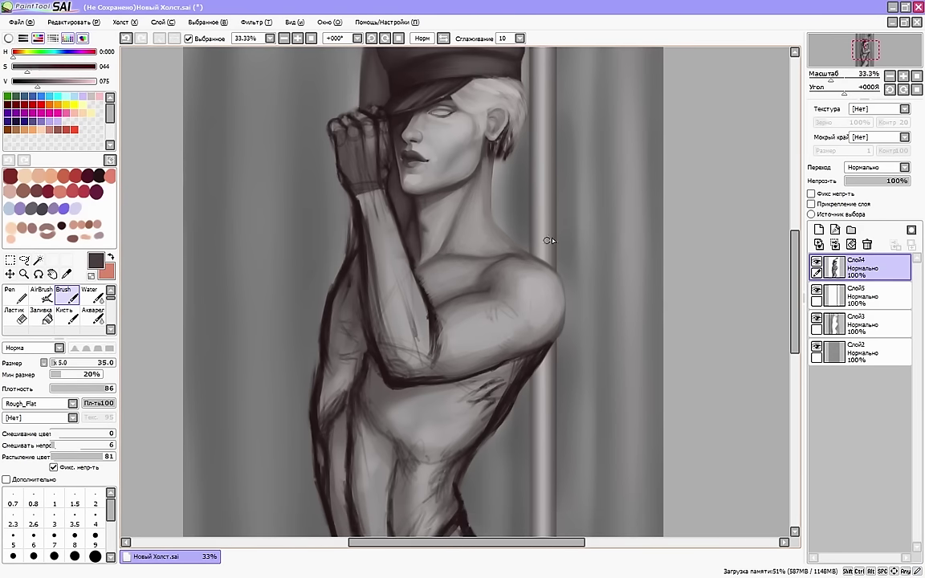
right_click(483, 276)
right_click(434, 259)
right_click(428, 260)
drag(424, 275, 419, 267)
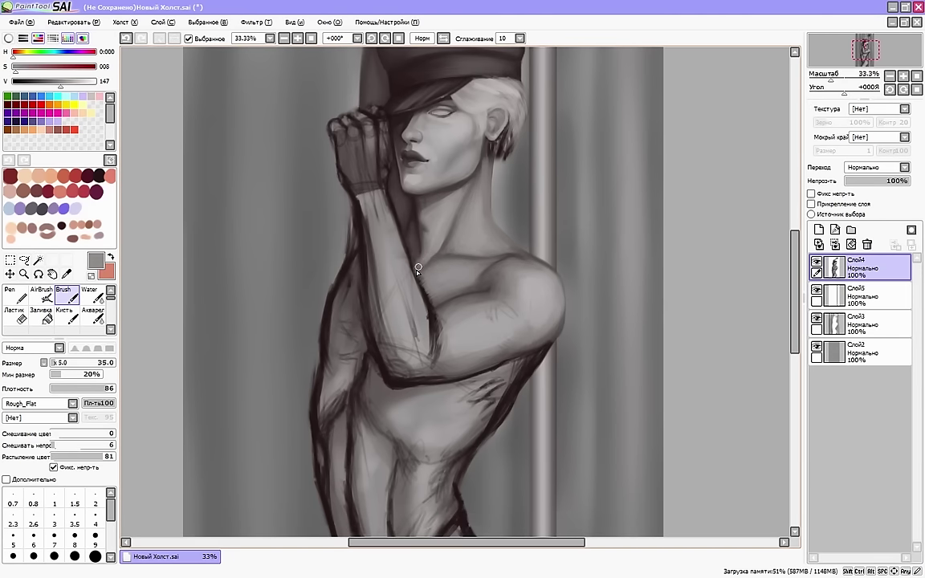
Cover the bent forearm's sketch lines with sampled light grey at brush size 65, working in mirrored and normal views
click(771, 293)
drag(792, 233, 793, 241)
key(bracketright)
key(bracketright)
key(bracketright)
right_click(448, 291)
key(h)
right_click(451, 306)
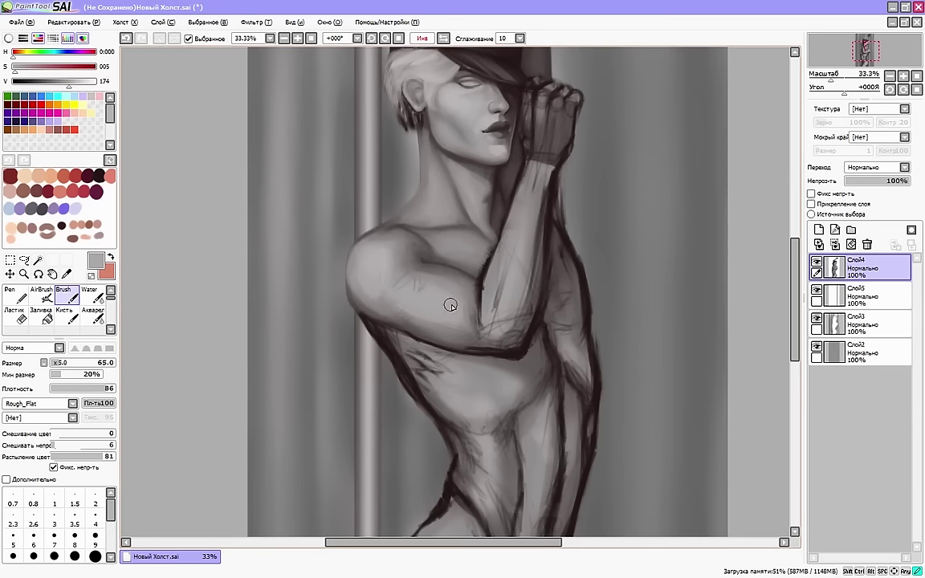
drag(480, 324, 499, 323)
drag(512, 256, 527, 256)
scroll(486, 160, up, 1)
drag(514, 348, 534, 290)
drag(515, 338, 542, 265)
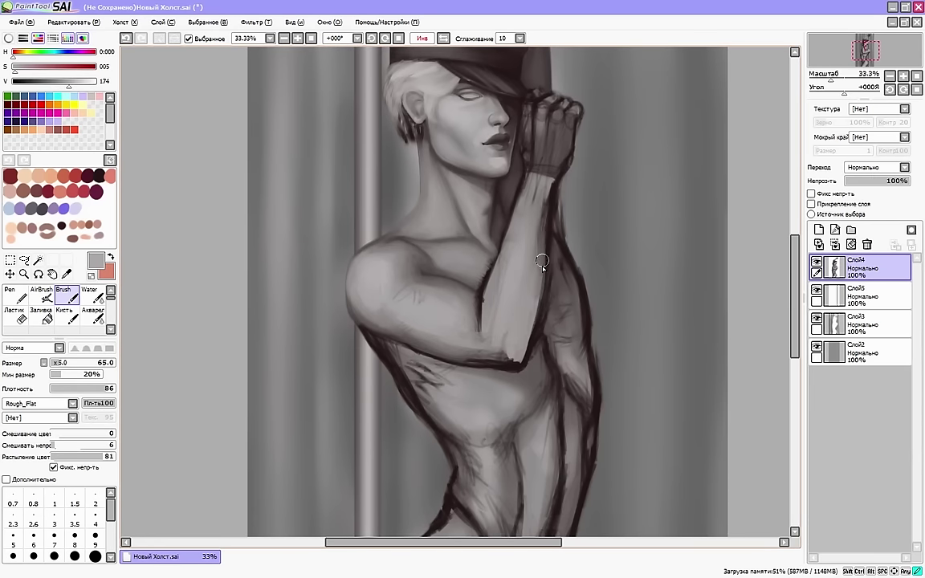
key(h)
mouse_move(370, 252)
mouse_down()
mouse_move(379, 333)
mouse_move(407, 353)
mouse_move(426, 353)
mouse_up()
Shade the upper arm with the watercolour brush on a new layer with a changed blending mode, then merge it down
right_click(434, 349)
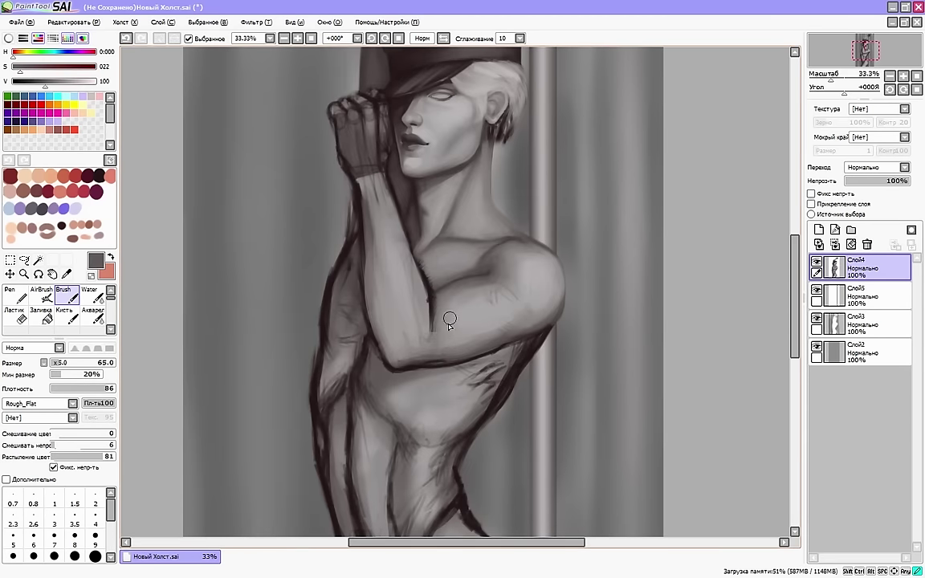
click(818, 230)
click(877, 168)
click(872, 188)
click(92, 316)
mouse_move(480, 307)
mouse_down()
mouse_move(513, 314)
mouse_move(458, 330)
mouse_move(474, 306)
mouse_up()
click(836, 245)
Even out the shoulder's shading with a sampled mid grey at brush size 165, then restore the normal view
click(66, 295)
right_click(434, 351)
key(h)
key(End)
key(End)
key(End)
key(bracketright)
key(bracketright)
key(bracketright)
key(bracketright)
key(bracketright)
right_click(407, 234)
key(h)
key(Home)
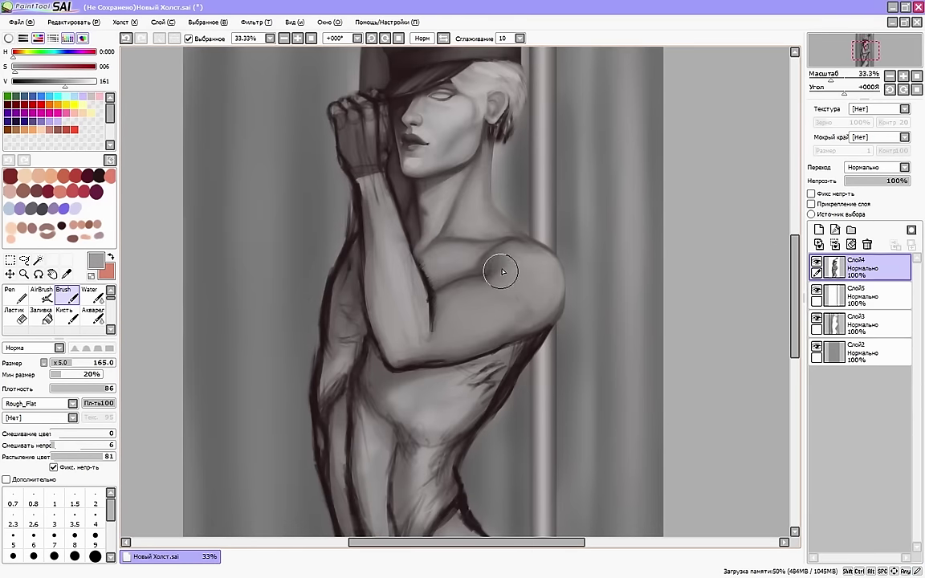
drag(500, 271, 542, 257)
Blend the shoulder and the underside of the upper arm with a sampled grey at brush size 90
key(bracketleft)
key(bracketleft)
key(bracketleft)
key(bracketleft)
right_click(516, 328)
drag(517, 332, 547, 285)
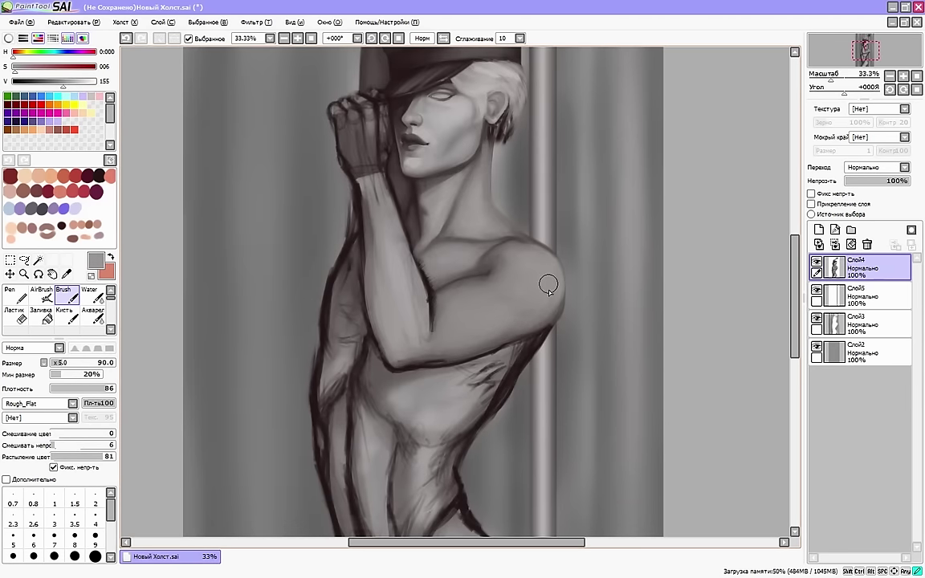
Soften the dark crease between the bent forearm and upper arm with sampled tones in the mirrored view
right_click(418, 354)
key(h)
right_click(484, 275)
mouse_move(481, 282)
mouse_down()
mouse_move(468, 318)
mouse_move(477, 314)
mouse_up()
right_click(475, 334)
key(h)
Clean the outer outline of the far upper arm with the eraser
drag(581, 147, 613, 225)
click(16, 316)
drag(379, 267, 343, 415)
drag(672, 298, 671, 269)
Paint over the far upper arm's sketch lines with sampled dark greys, checking the mirrored view
right_click(386, 314)
click(66, 295)
mouse_move(391, 319)
mouse_down()
mouse_move(386, 283)
mouse_move(393, 369)
mouse_up()
click(300, 39)
click(284, 38)
key(h)
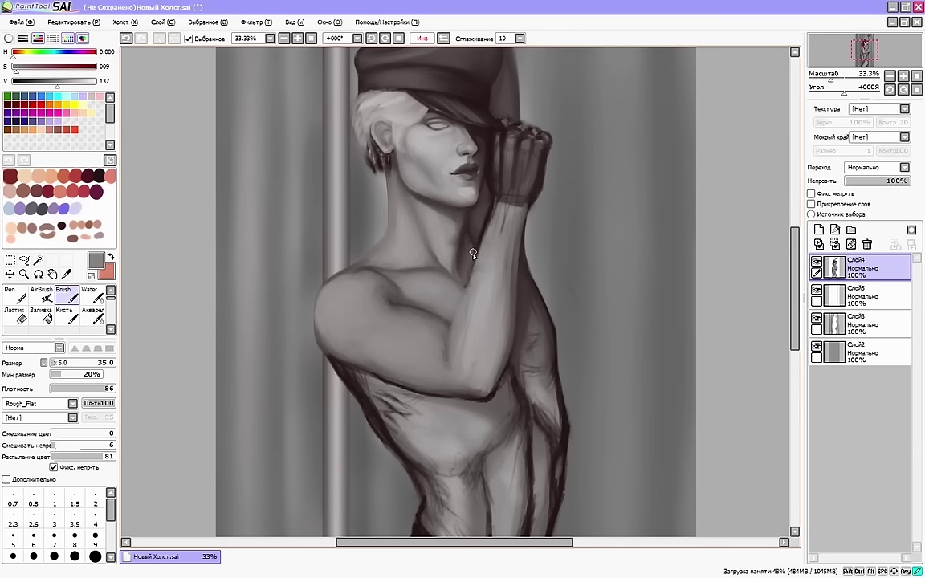
key(h)
right_click(388, 335)
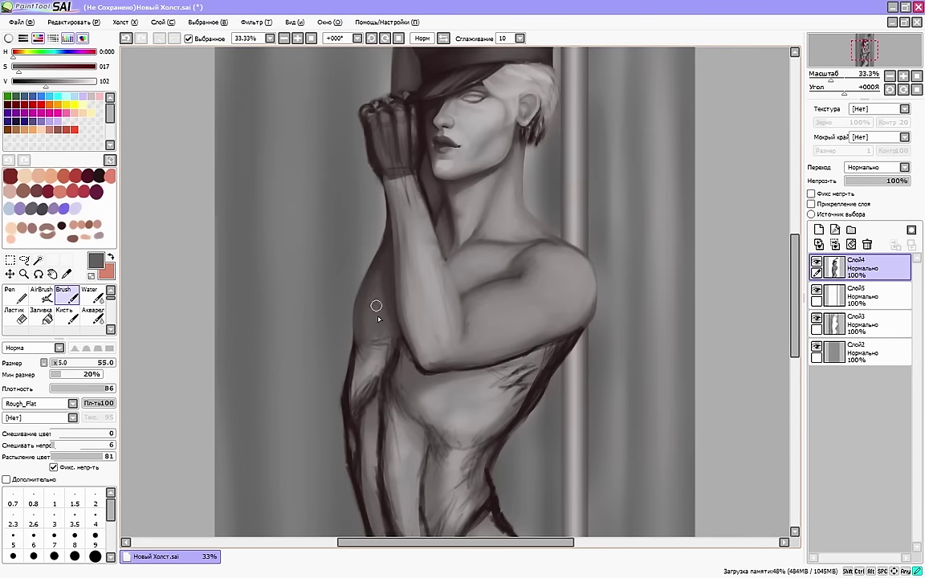
Trim the far arm's outer edge near the elbow with a size 50 eraser in the mirrored view
key(h)
key(e)
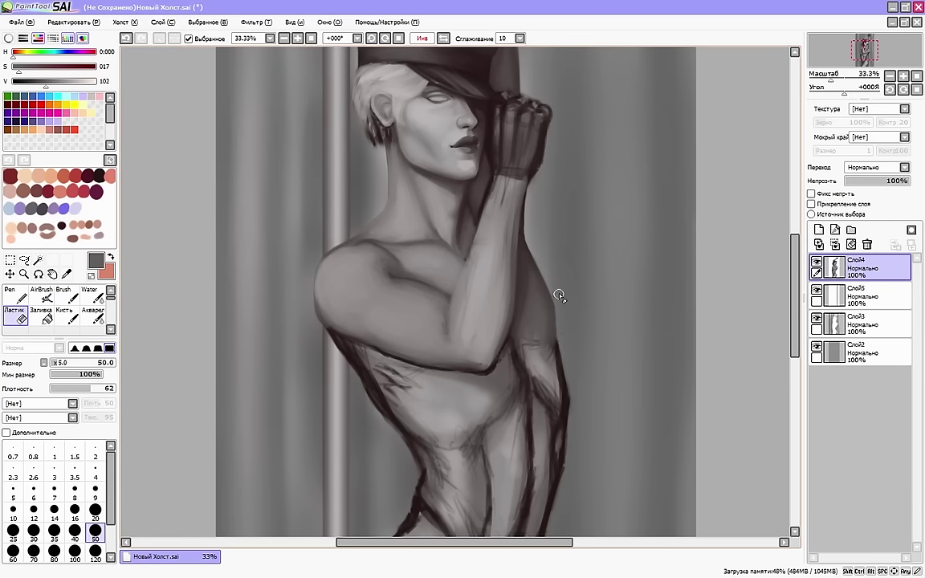
drag(559, 325, 562, 380)
drag(469, 351, 469, 272)
Paint light grey highlight strokes down the far forearm and torso at brush size 35 in the normal view
key(h)
key(b)
right_click(245, 315)
right_click(447, 89)
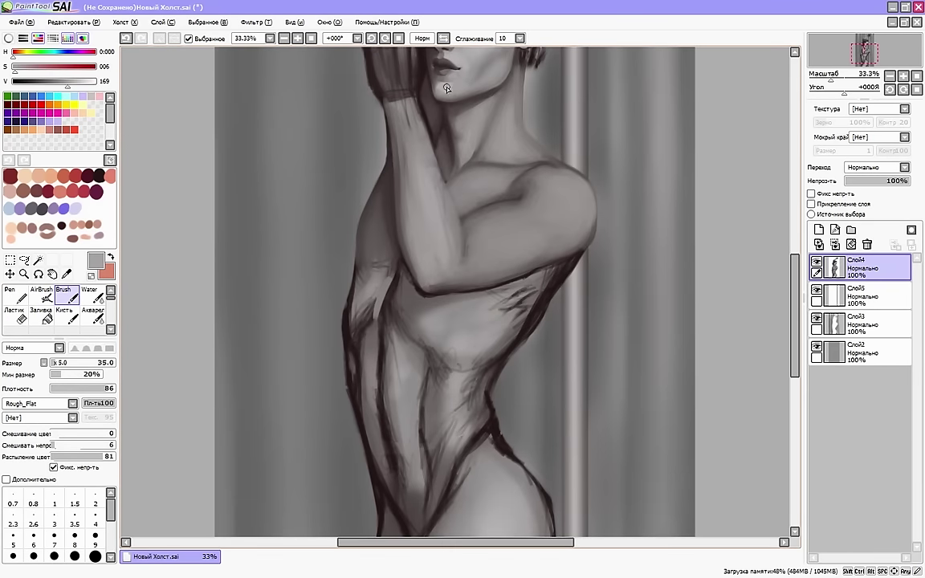
right_click(447, 89)
mouse_move(385, 284)
mouse_down()
mouse_move(377, 403)
mouse_move(421, 450)
mouse_up()
drag(454, 383, 457, 441)
Paint over the hatch lines at the far arm's elbow with sampled greys at brush size 70 in the mirrored view
key(h)
key(])
key(])
key(])
key(])
right_click(518, 265)
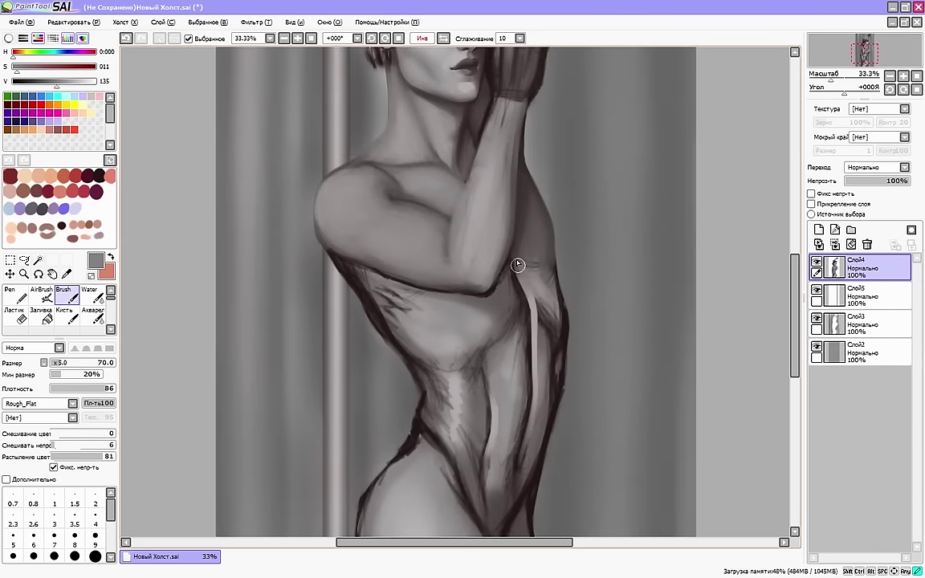
alt+click(516, 254)
key(h)
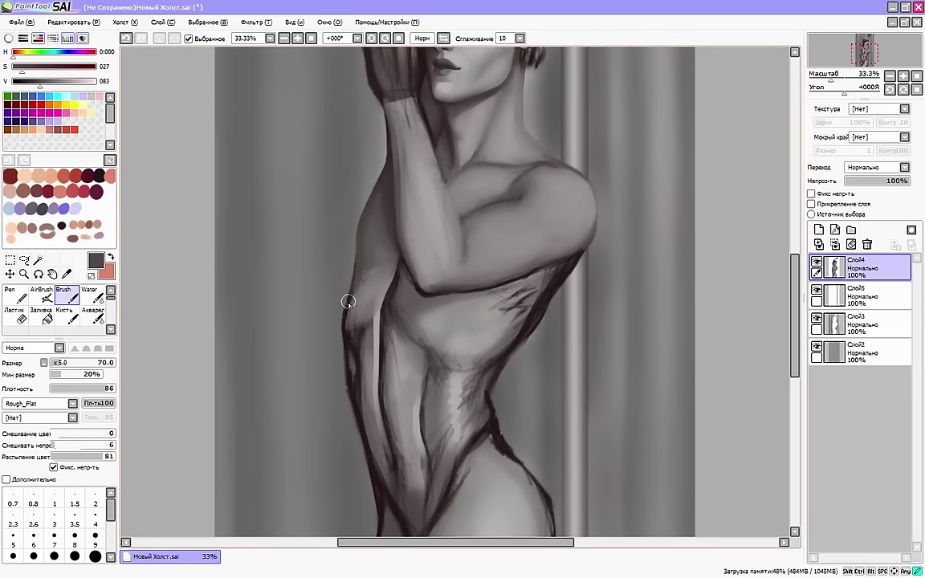
Shade the far elbow's outer edge and the upper part of that forearm with sampled greys in the normal view
drag(349, 302, 347, 329)
right_click(368, 304)
drag(347, 461, 347, 453)
right_click(374, 307)
drag(373, 310, 364, 353)
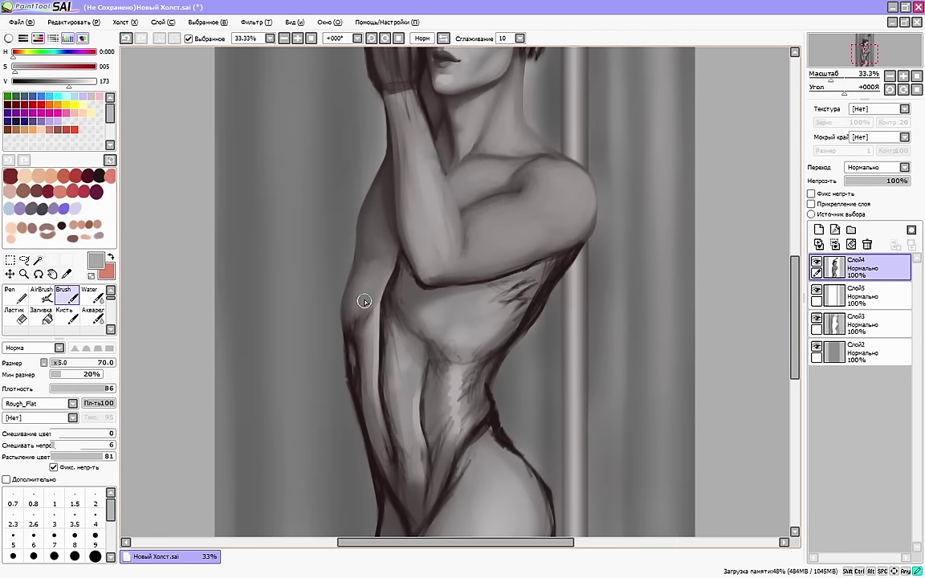
Refine the far elbow and the arm's inner edge with sampled greys at brush size 65, checking the mirrored view
key(h)
scroll(651, 335, down, 1)
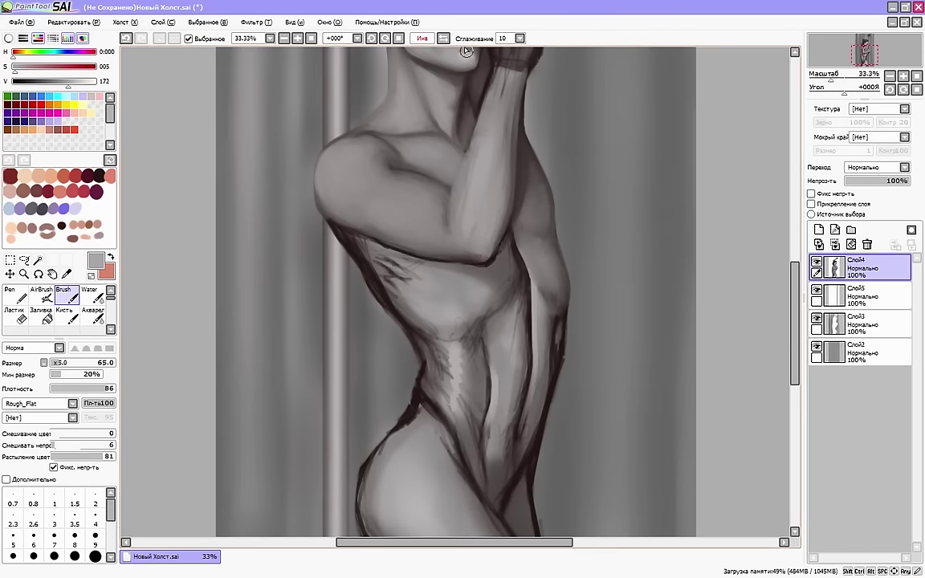
key(h)
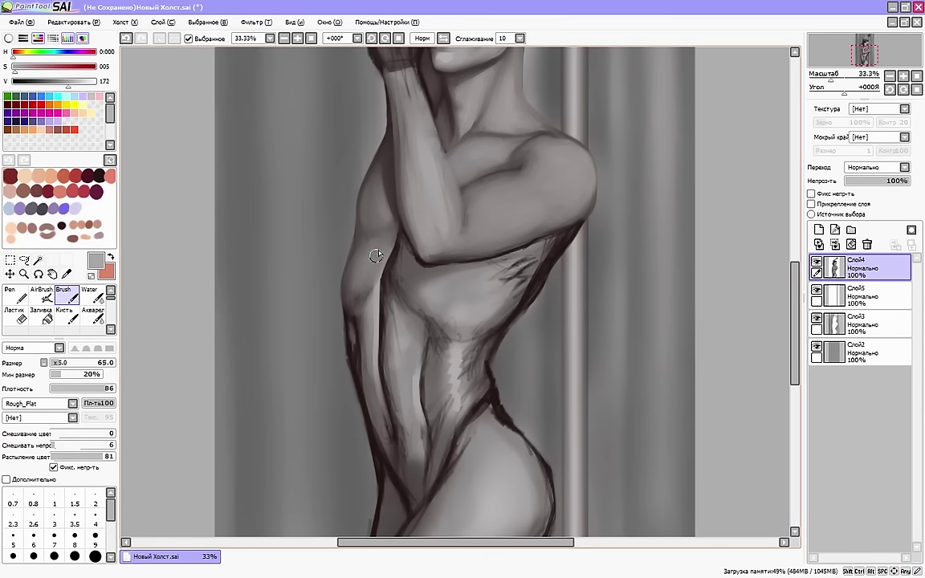
alt+click(360, 278)
right_click(382, 286)
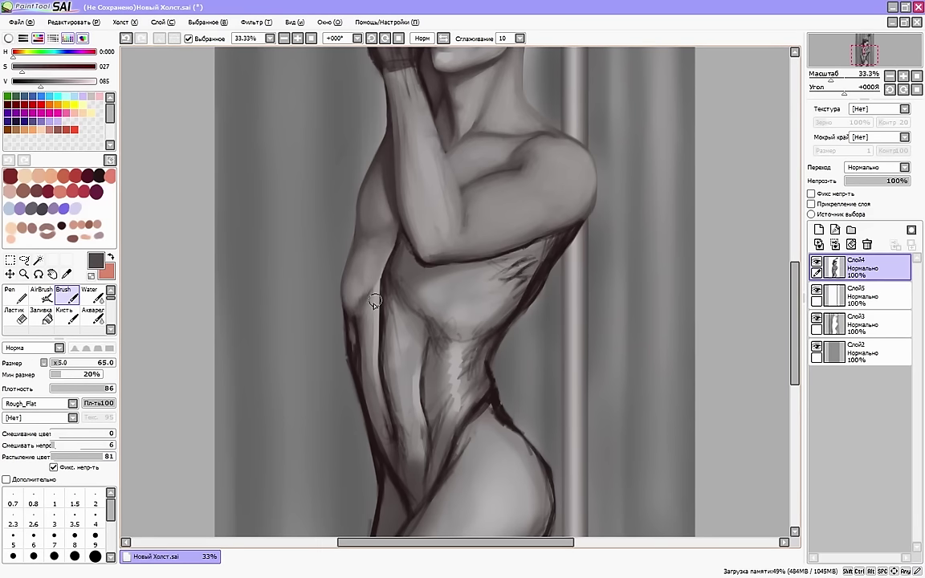
right_click(410, 252)
drag(396, 244, 387, 279)
key(h)
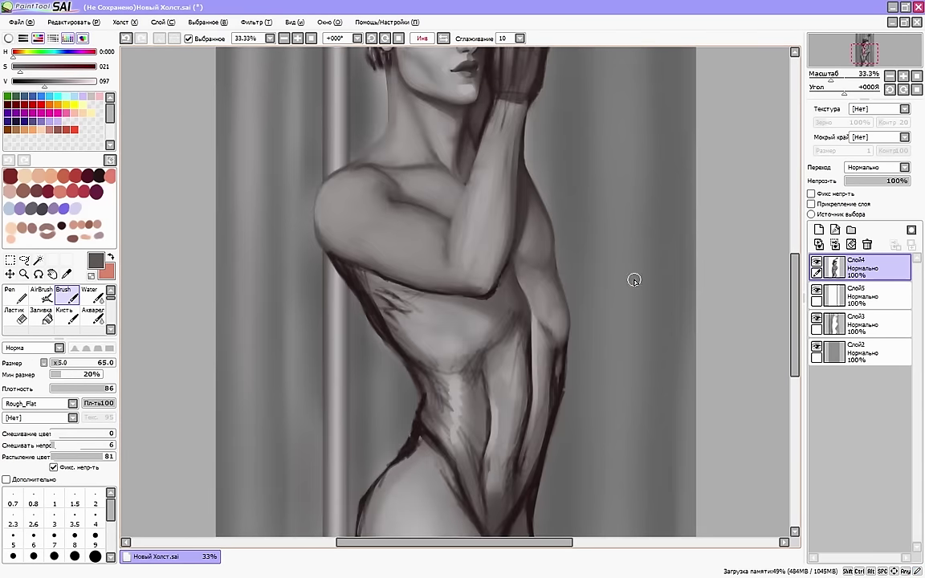
Save the painting as 279.sai in the SAI format
key(ctrl+s)
text(279.sai)
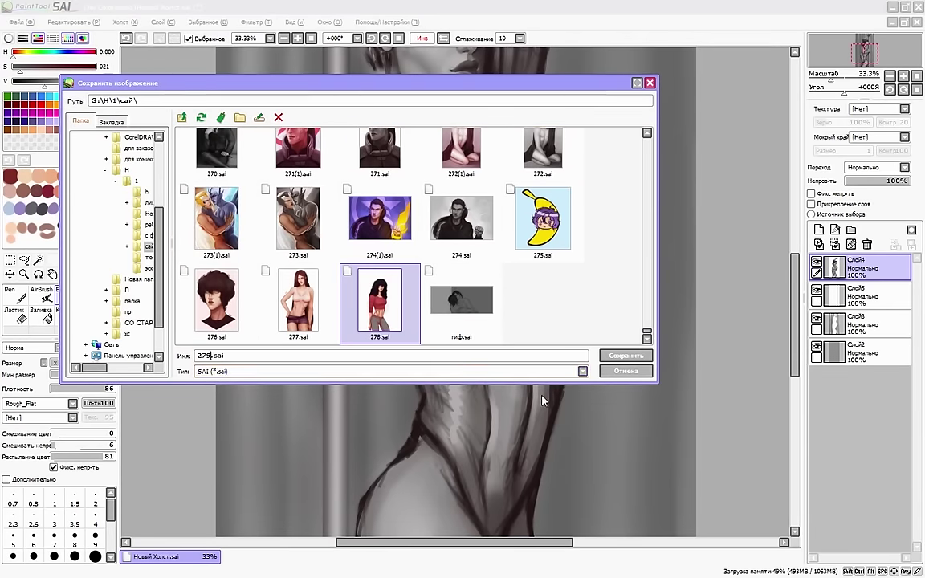
key(Return)
Paint over the dark sketch line beneath the near arm from elbow to armpit with sampled greys at brush size 65
key(h)
alt+click(411, 288)
scroll(416, 296, up, 1)
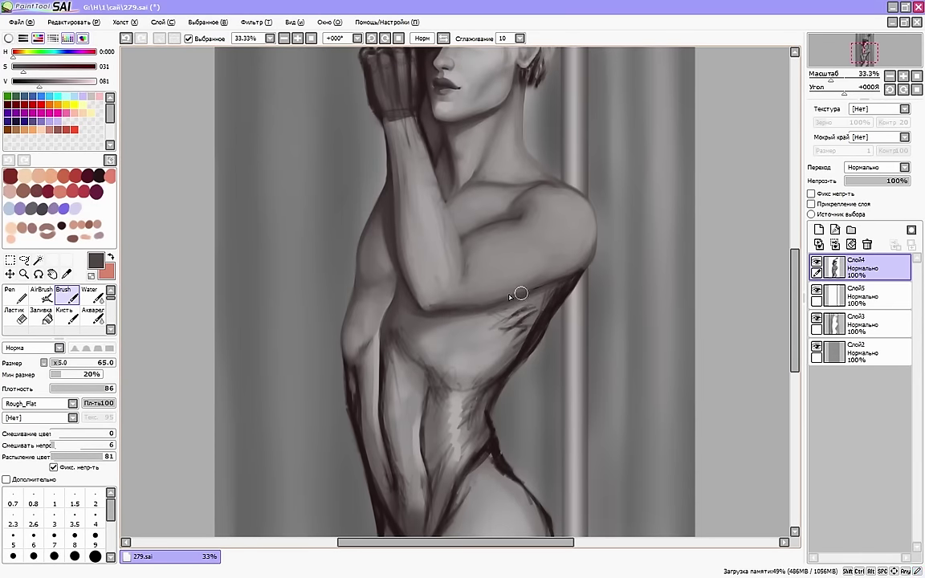
alt+click(423, 304)
alt+click(572, 259)
mouse_move(569, 274)
mouse_down()
mouse_move(586, 264)
mouse_move(556, 310)
mouse_move(559, 286)
mouse_up()
Blend the torso's side contour below the armpit with a sampled grey in the mirrored view
alt+click(530, 344)
key(h)
key(End)
mouse_move(345, 265)
mouse_down()
mouse_move(362, 313)
mouse_move(369, 286)
mouse_up()
key(Home)
key(h)
Cover the far forearm's outer sketch lines with sampled greys and trim its outer edge with a size 50 eraser
alt+click(370, 309)
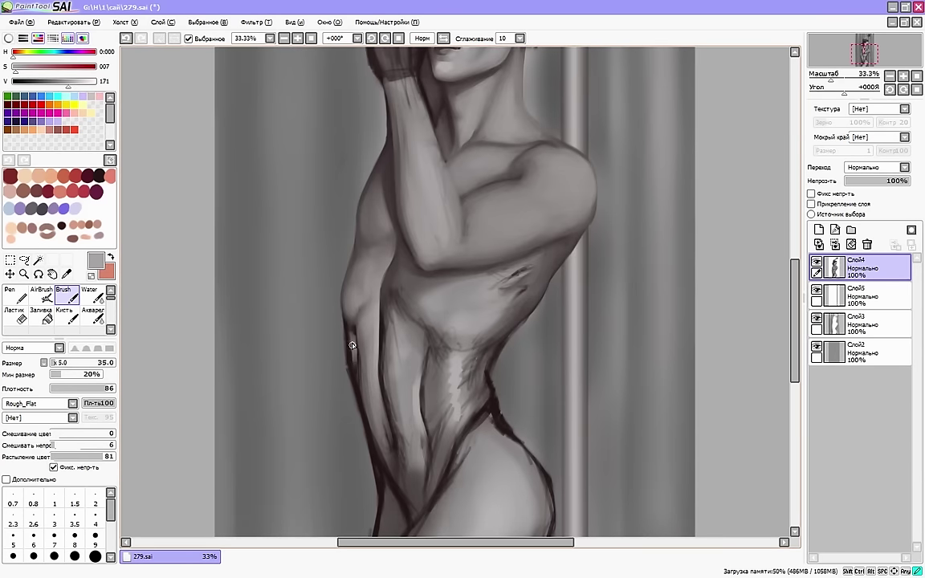
alt+click(355, 258)
key(e)
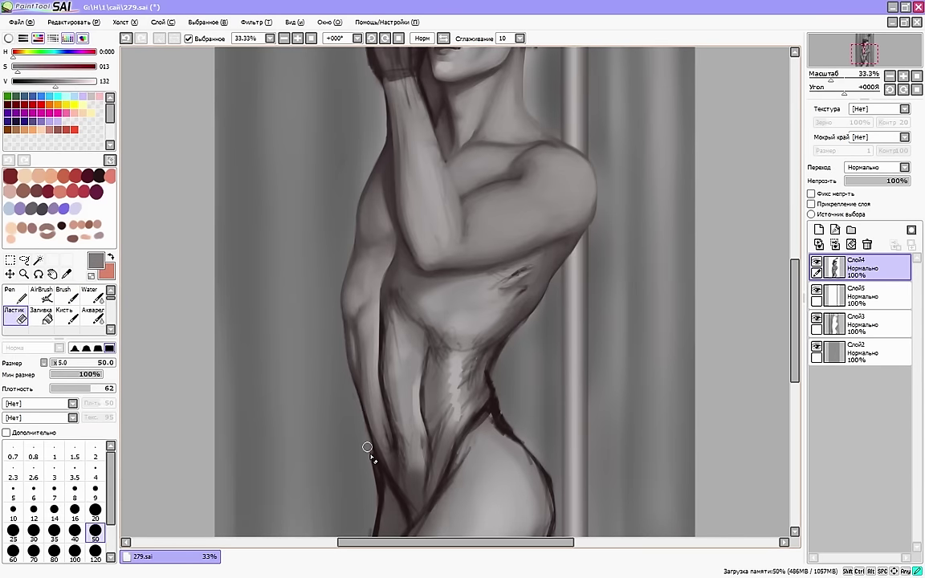
click(444, 38)
drag(464, 157, 464, 233)
Paint light grey strokes down the raised forearm from wrist to elbow at brush size 75
key(b)
alt+click(466, 228)
alt+click(477, 275)
click(444, 38)
key(bracketright)
key(bracketright)
key(bracketright)
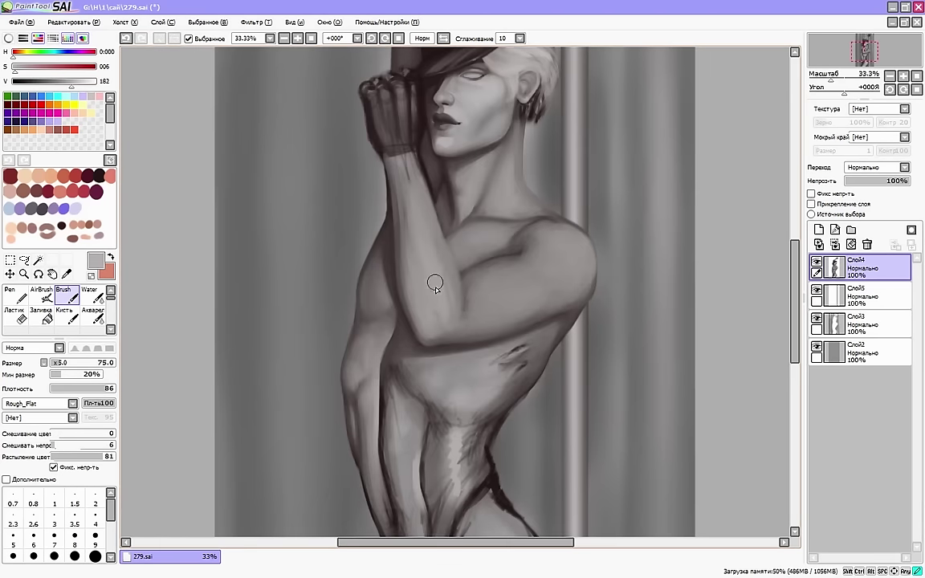
drag(405, 156, 435, 262)
drag(408, 150, 430, 199)
drag(407, 261, 425, 333)
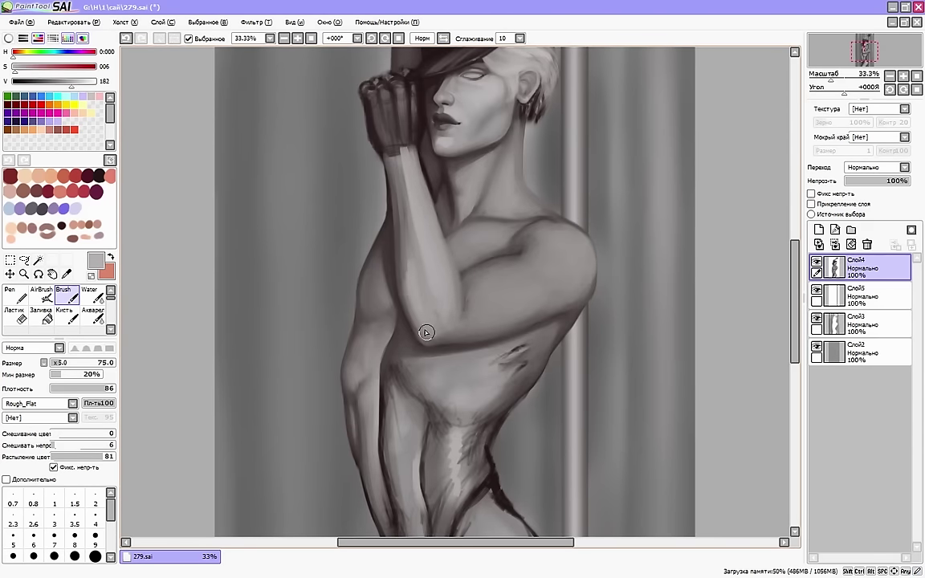
drag(402, 229, 408, 302)
Smooth the raised forearm's shading at brush size 65 in the mirrored view
key(h)
key(bracketleft)
drag(503, 300, 512, 181)
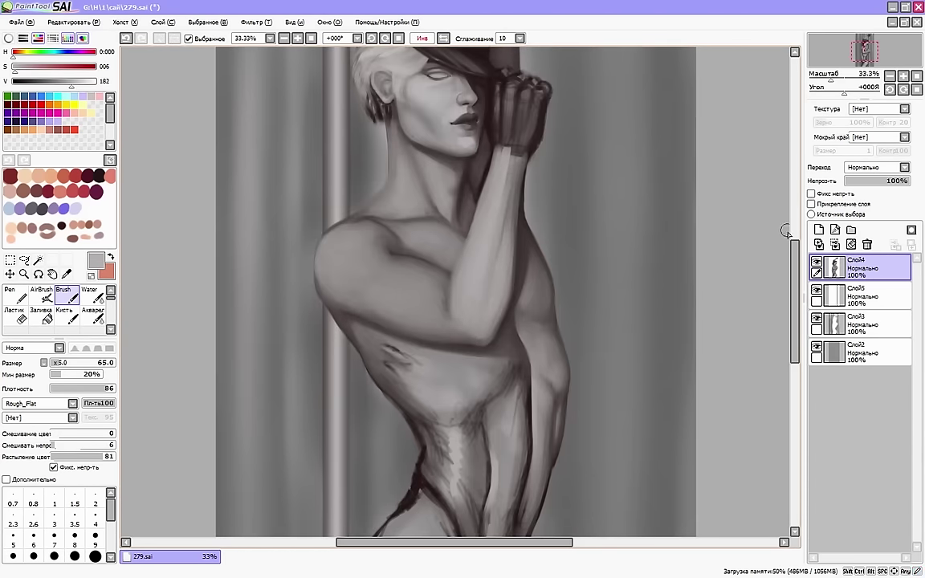
drag(793, 244, 794, 240)
alt+click(507, 241)
mouse_move(507, 268)
mouse_down()
mouse_move(512, 228)
mouse_move(506, 273)
mouse_up()
Refine the near arm's underside and armpit edge with sampled tones at brush size 45, checking the mirrored view
key(h)
scroll(482, 273, down, 3)
key(bracketleft)
key(bracketleft)
alt+click(551, 281)
drag(567, 283, 553, 308)
alt+click(548, 287)
alt+click(430, 143)
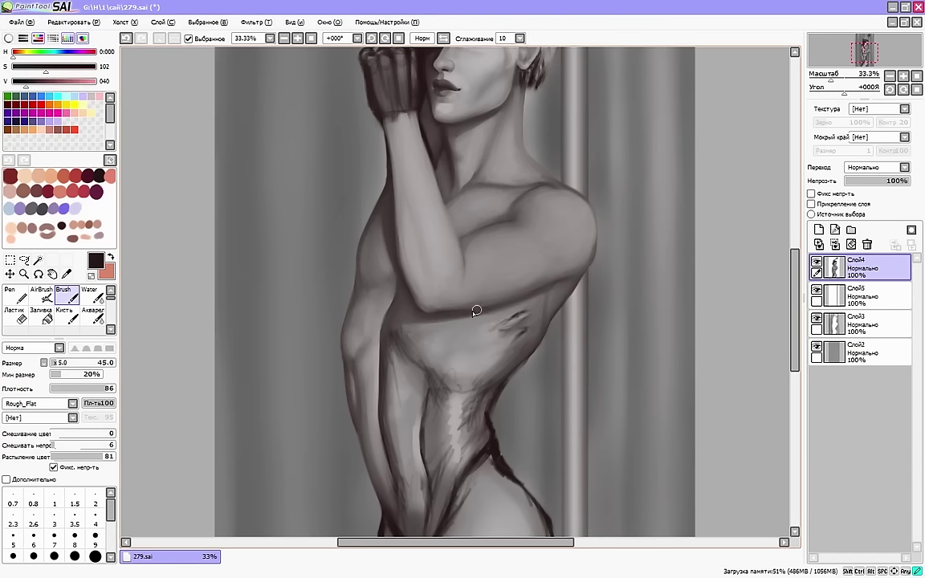
key(h)
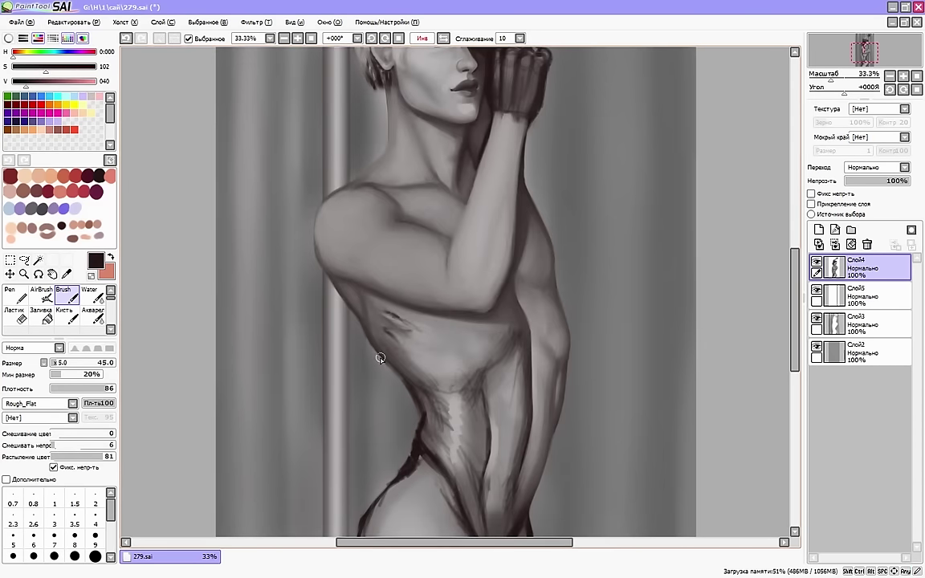
key(h)
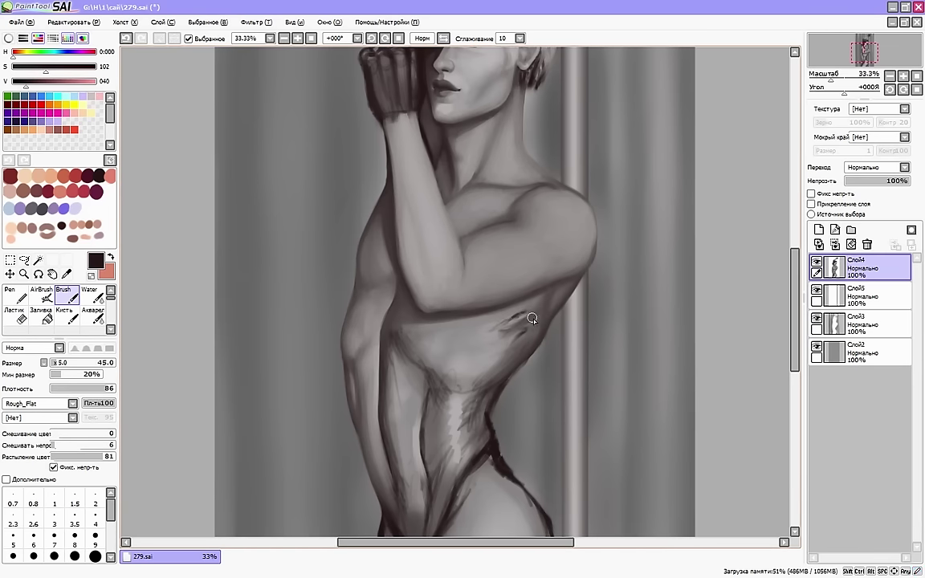
Rework the short dark rib marks below the armpit, reducing the brush to size 20
drag(529, 320, 514, 332)
key(bracketleft)
key(bracketleft)
key(bracketleft)
key(bracketleft)
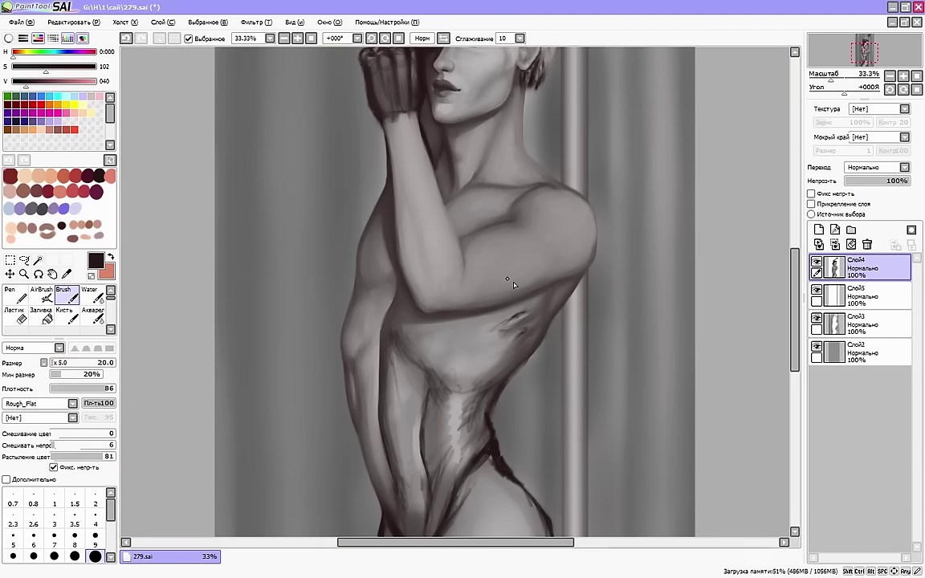
mouse_move(522, 326)
mouse_down()
mouse_move(506, 330)
mouse_move(521, 308)
mouse_up()
Cover the rib marks below the armpit with sampled greys at brush size 55, continuing in the mirrored view
key(bracketright)
key(bracketright)
key(bracketright)
key(bracketright)
key(bracketright)
key(bracketright)
right_click(522, 307)
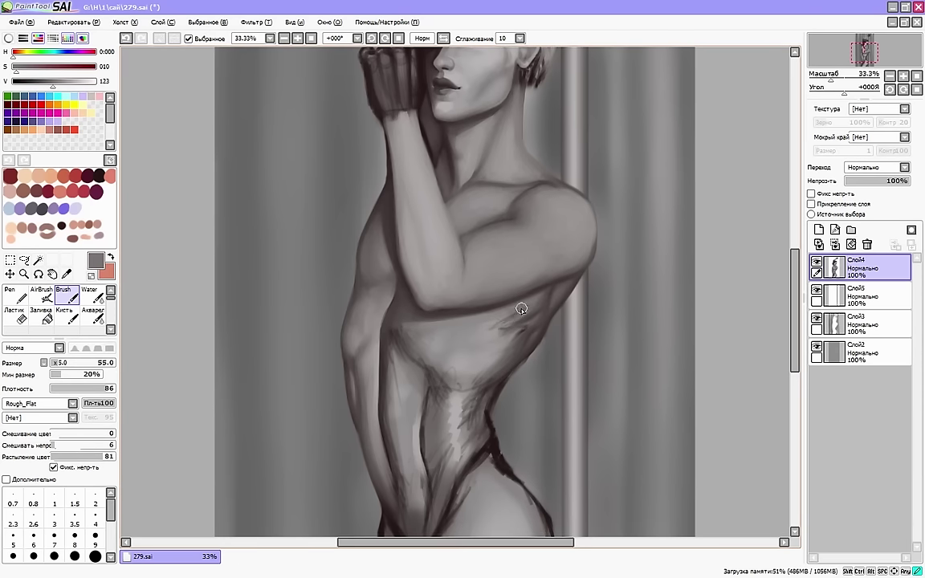
alt+click(523, 315)
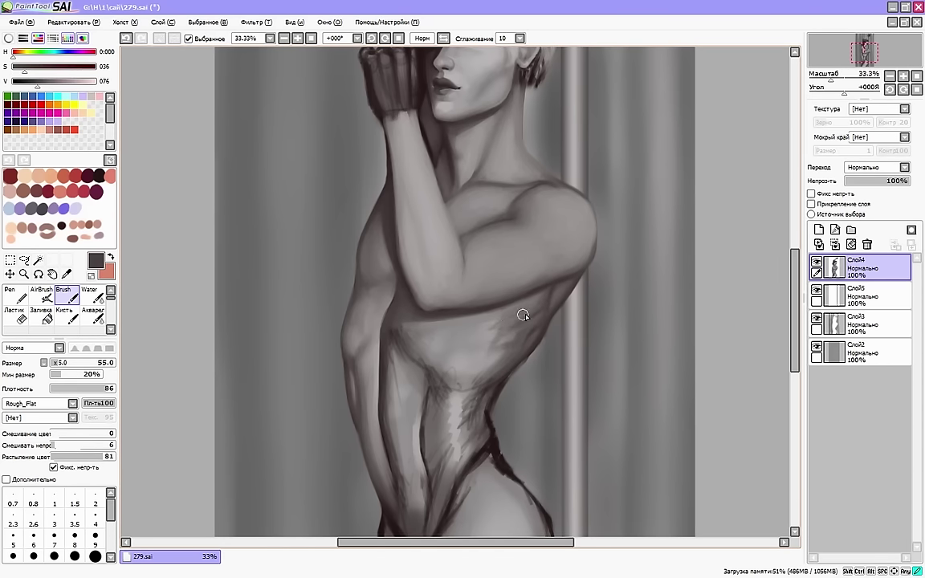
key(h)
drag(378, 322, 419, 341)
Paint over the sketch lines on the lower torso with a sampled dark tone at brush size 75 in the mirrored view
scroll(481, 401, down, 1)
key(bracketright)
key(bracketright)
key(bracketright)
key(bracketright)
alt+click(487, 474)
mouse_move(487, 455)
mouse_down()
mouse_move(489, 472)
mouse_move(498, 464)
mouse_up()
key(h)
Shade the far forearm's lower end and the adjoining lower abdomen with sampled dark tones
scroll(391, 406, down, 2)
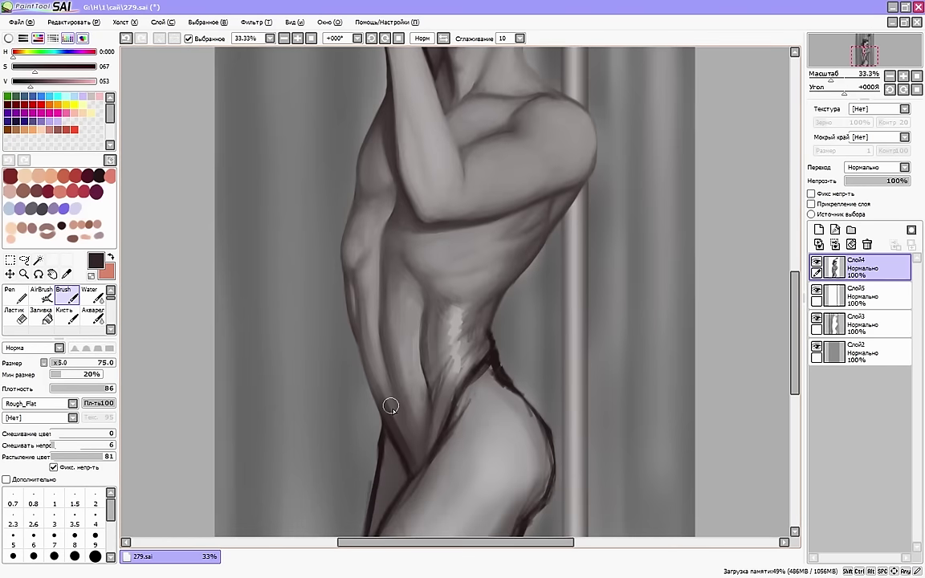
drag(391, 407, 394, 427)
alt+click(409, 463)
key(bracketleft)
key(bracketleft)
key(bracketleft)
drag(392, 375, 431, 389)
Paint over the abdomen's vertical sketch line with sampled greys at brush size 65
alt+click(417, 351)
key(bracketright)
drag(419, 351, 438, 402)
drag(428, 315, 419, 355)
alt+click(419, 316)
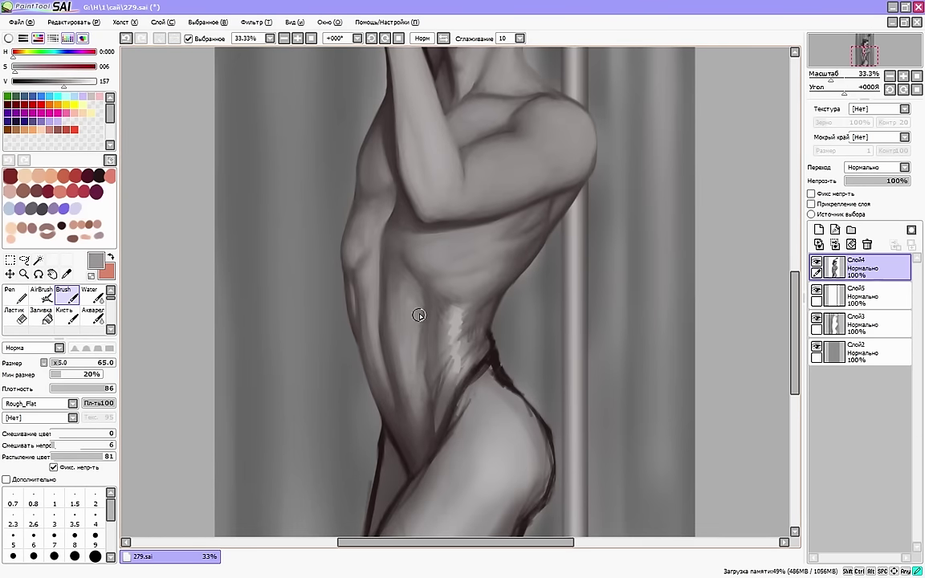
alt+click(432, 371)
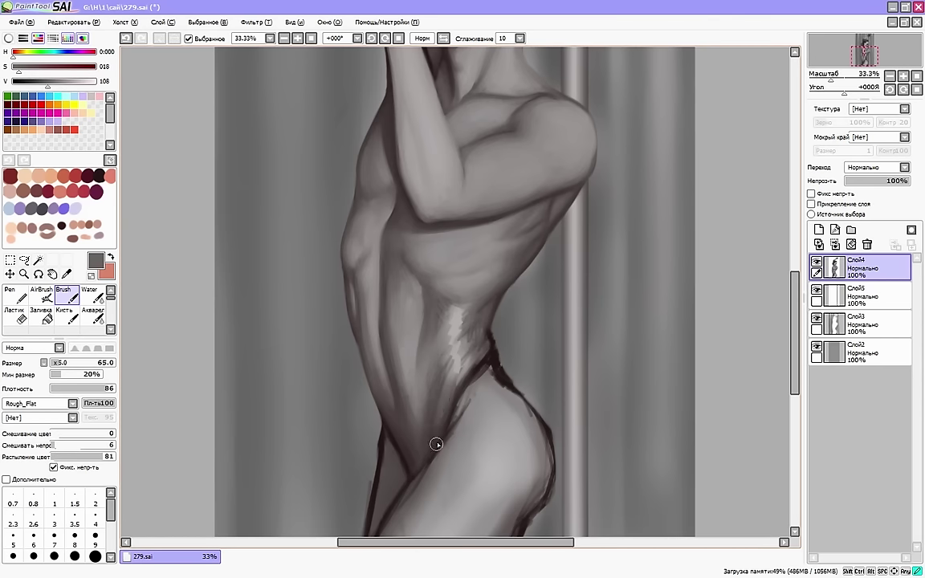
Paint over the hip crease lines and trim the waist-to-hip outline with a size 50 eraser in the mirrored view
drag(455, 393, 478, 365)
key(h)
drag(484, 299, 474, 289)
alt+click(434, 329)
key(e)
drag(413, 330, 380, 386)
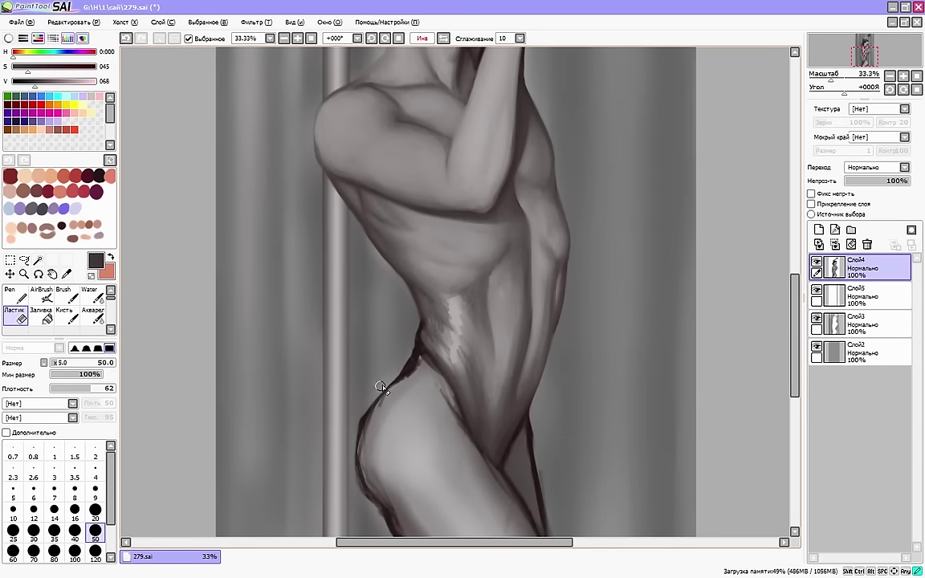
Blend the rough light highlight on the side of the abdomen with sampled greys at brush size 70
key(b)
key(h)
alt+click(456, 309)
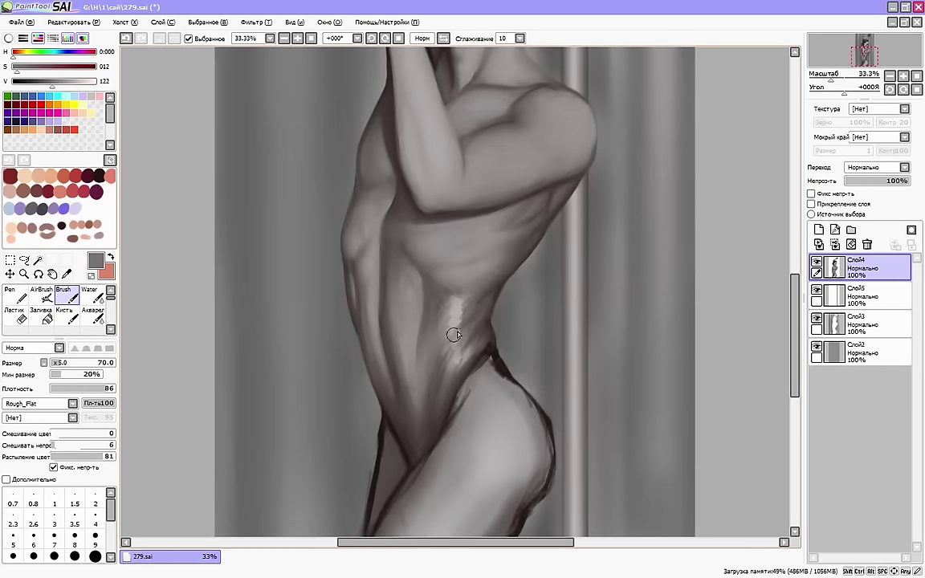
mouse_move(442, 342)
mouse_down()
mouse_move(460, 310)
mouse_move(450, 353)
mouse_move(474, 368)
mouse_up()
alt+click(512, 135)
key(h)
key(h)
Model the abdominal muscles below the ribcage with sampled mid and light greys
alt+click(432, 372)
alt+click(388, 362)
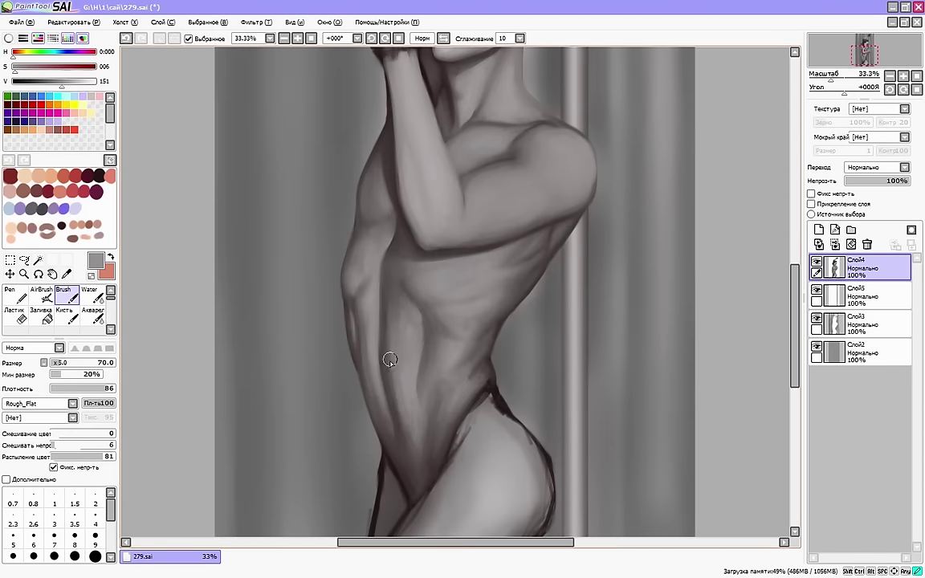
alt+click(409, 460)
alt+click(437, 354)
alt+click(424, 337)
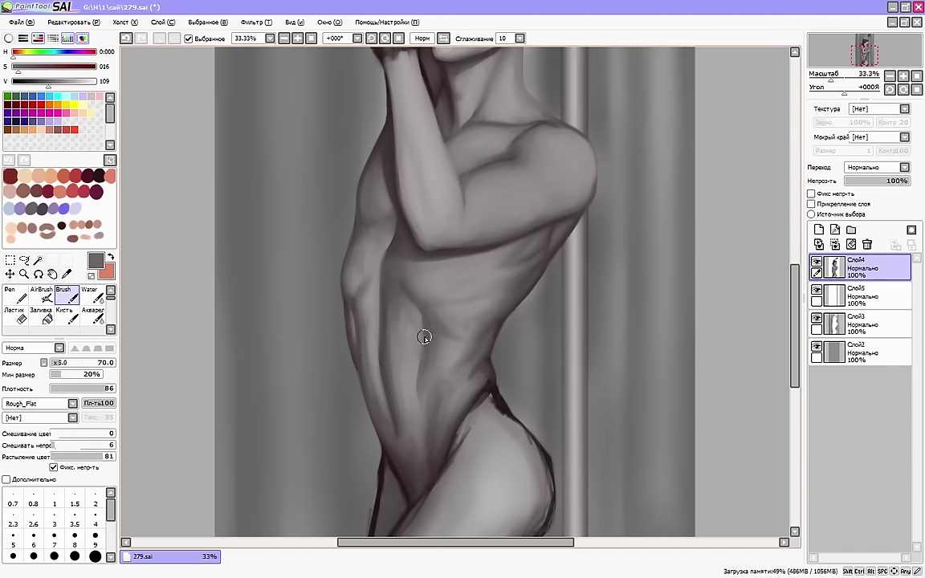
drag(423, 336, 430, 318)
alt+click(432, 327)
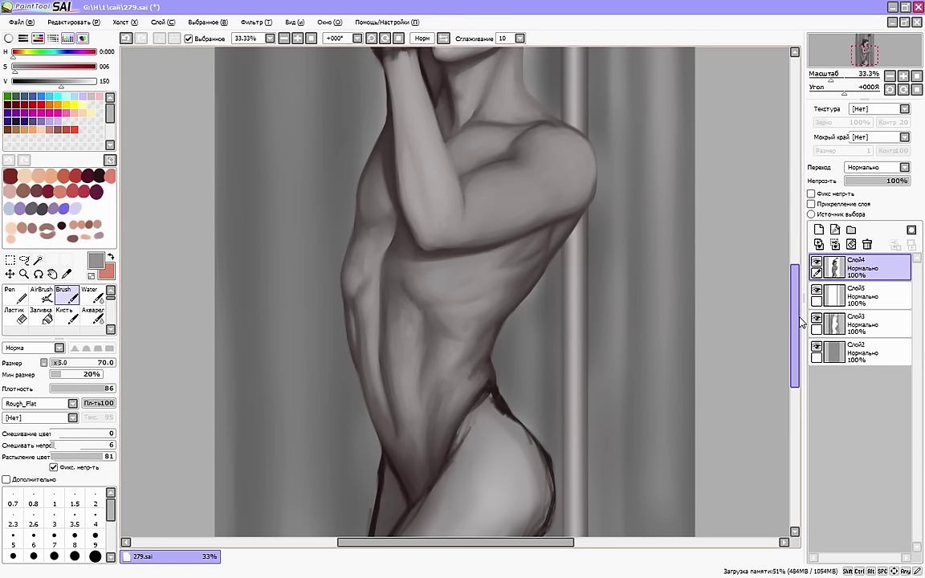
Paint over the dark waist outline above the hip with a sampled grey at brush size 60, checking the mirrored view
alt+click(363, 384)
key(h)
drag(449, 371, 451, 335)
key(bracketleft)
alt+click(429, 334)
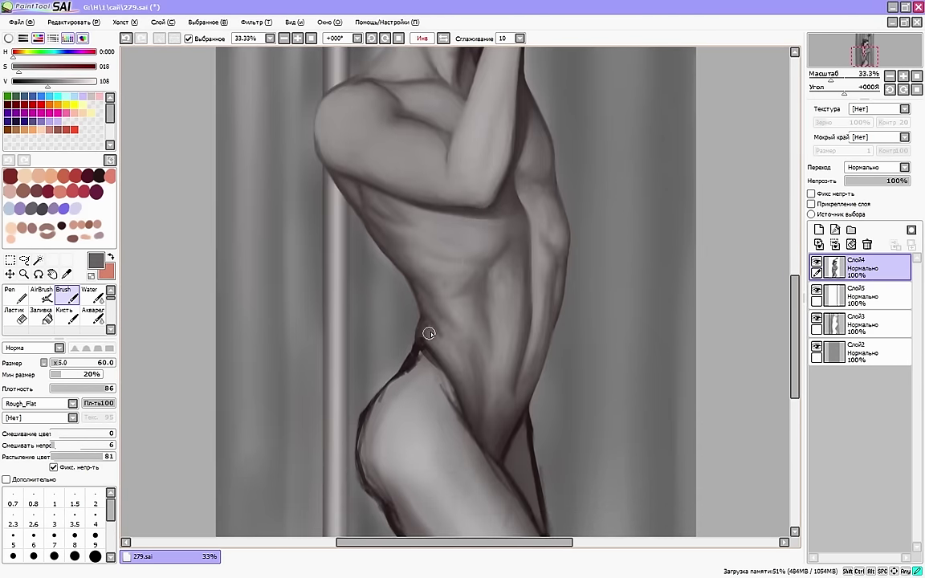
key(h)
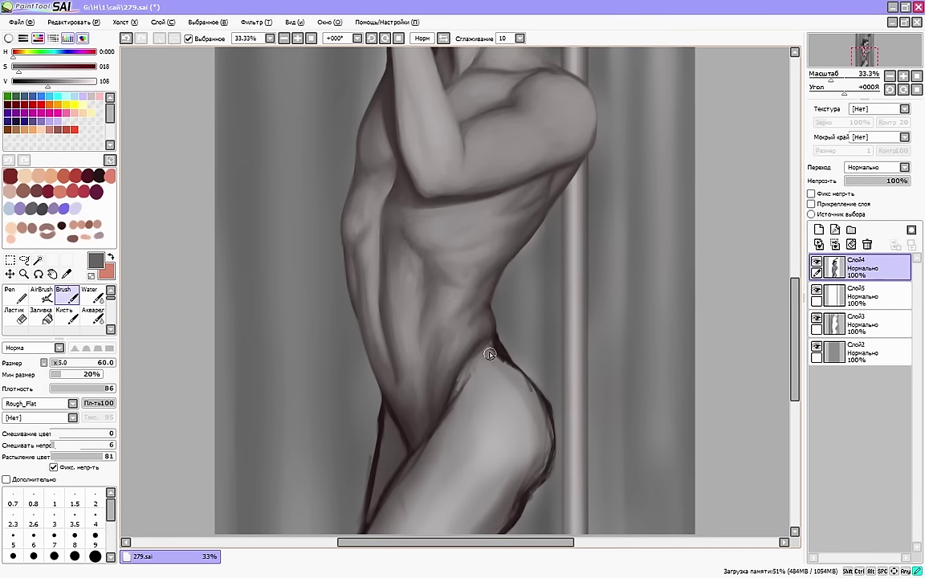
Soften the dark outer outline of the hip and buttock in the mirrored view
key(h)
drag(522, 542, 504, 542)
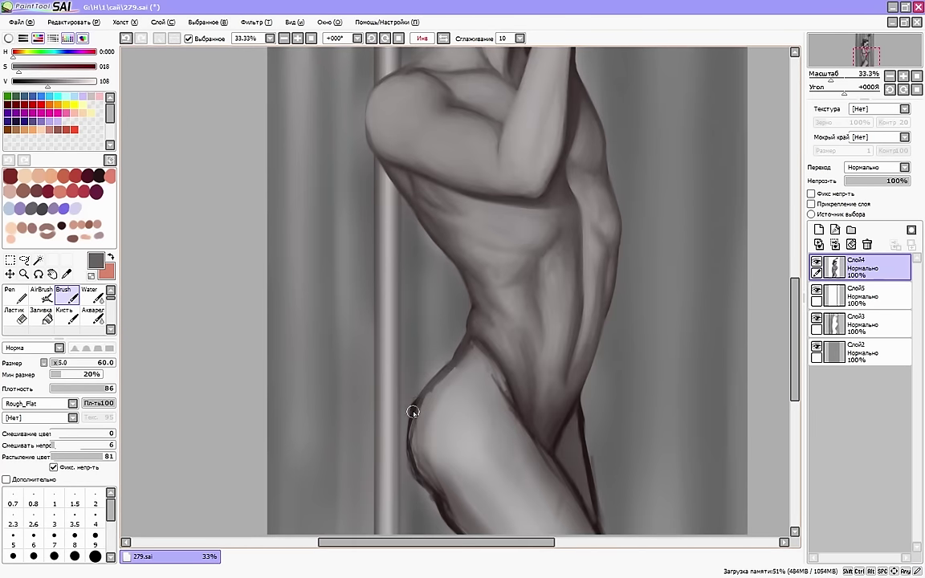
key(h)
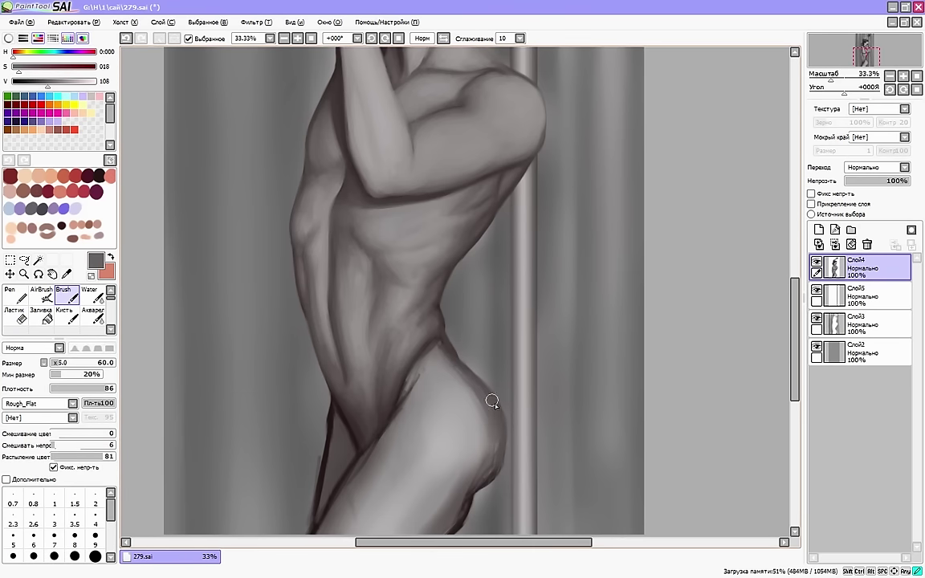
Fill the far thigh and cover its outline with a sampled dark tone at brush size 60
key(Down)
right_click(340, 398)
mouse_move(335, 389)
mouse_down()
mouse_move(323, 495)
mouse_move(339, 417)
mouse_up()
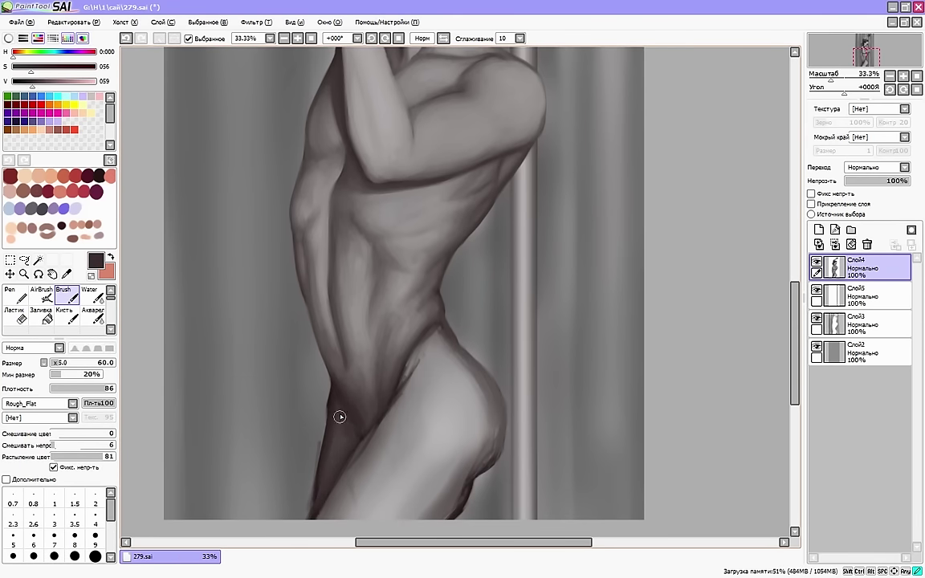
drag(436, 542, 411, 548)
drag(795, 343, 795, 351)
Clean the far thigh's outer edge and paint over the near thigh's inner line up to the hip crease
key(e)
key(v)
mouse_move(385, 411)
mouse_down()
mouse_move(374, 485)
mouse_move(379, 478)
mouse_up()
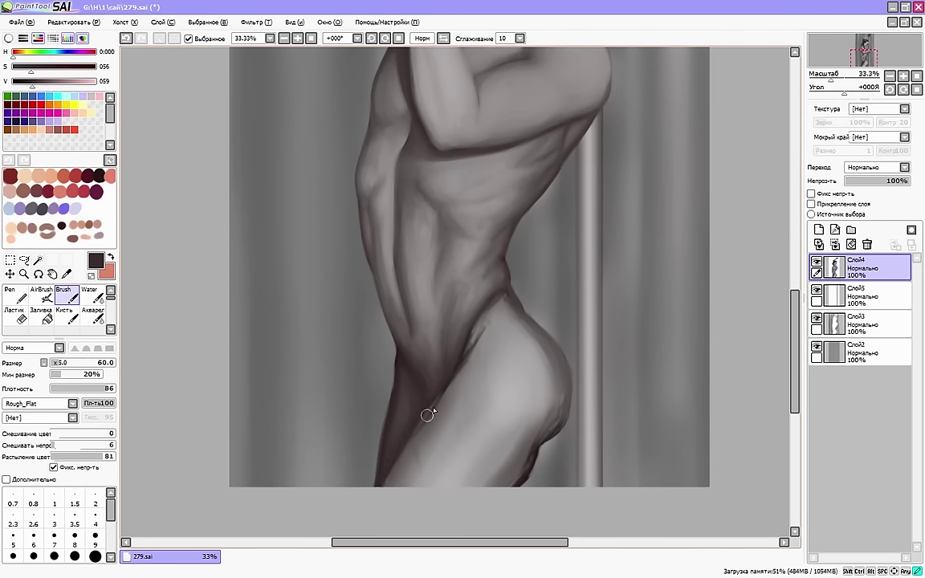
drag(415, 445, 393, 484)
drag(448, 405, 474, 358)
right_click(508, 302)
key(h)
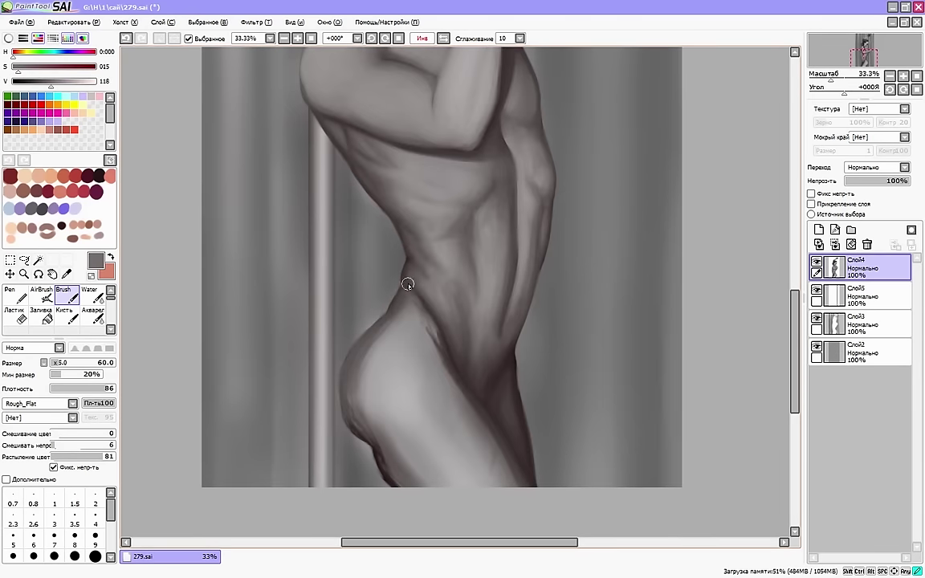
Paint over the dark hip crease line and shade the near thigh's inner side with a sampled dark grey at brush size 85
drag(429, 325, 446, 362)
key(h)
right_click(452, 378)
click(64, 362)
drag(418, 462, 475, 353)
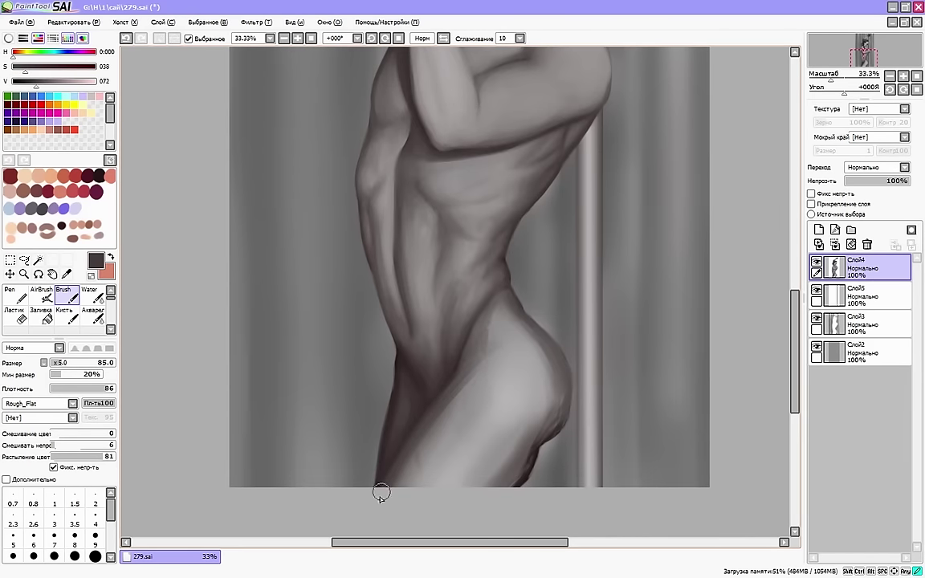
Darken the near thigh's inner edge and cover the jagged outline under the buttock with sampled dark tones
drag(423, 451, 403, 487)
drag(554, 421, 538, 447)
right_click(540, 443)
key(h)
drag(346, 420, 347, 392)
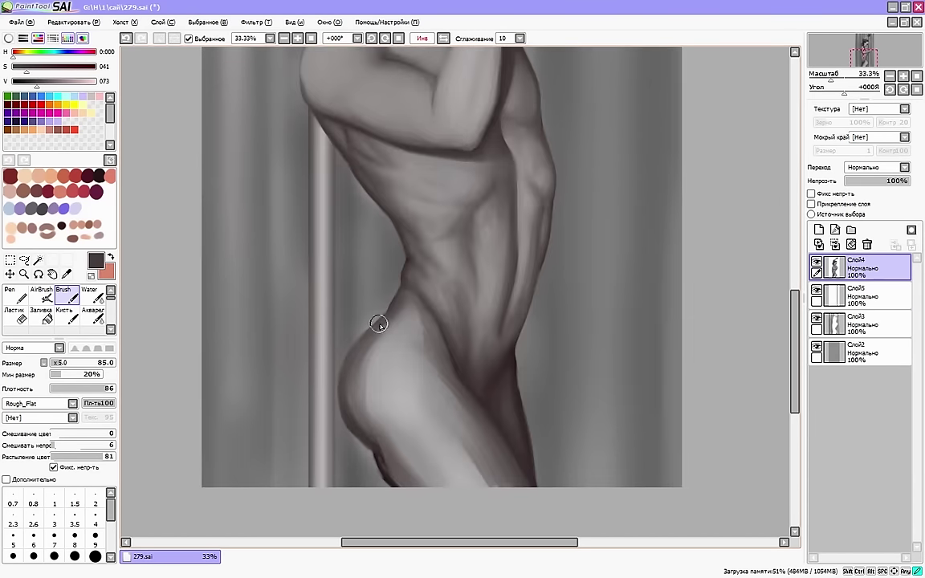
mouse_move(376, 462)
mouse_down()
mouse_move(414, 490)
mouse_move(421, 468)
mouse_up()
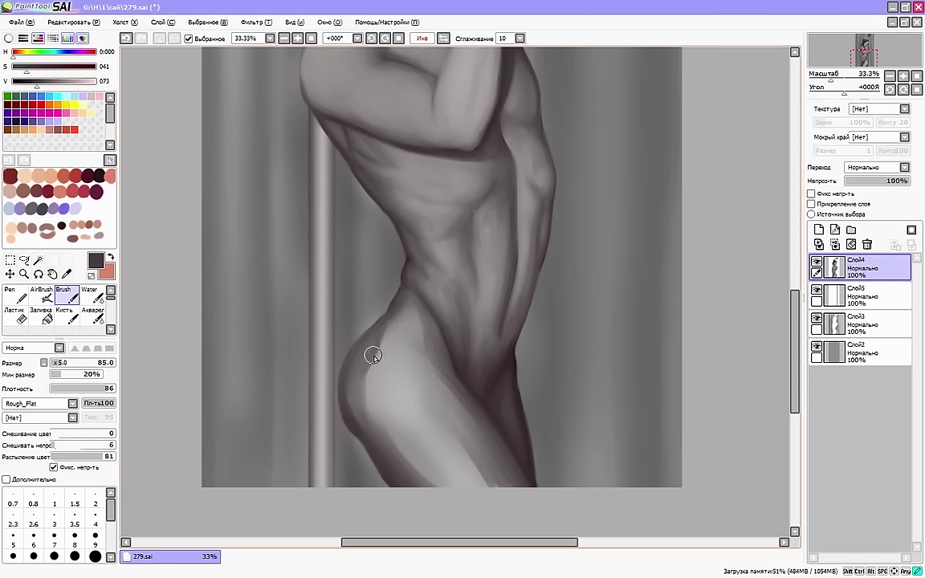
Blend the hip crease and upper hip into the waist with alternating sampled light and dark greys at brush size 85
key(h)
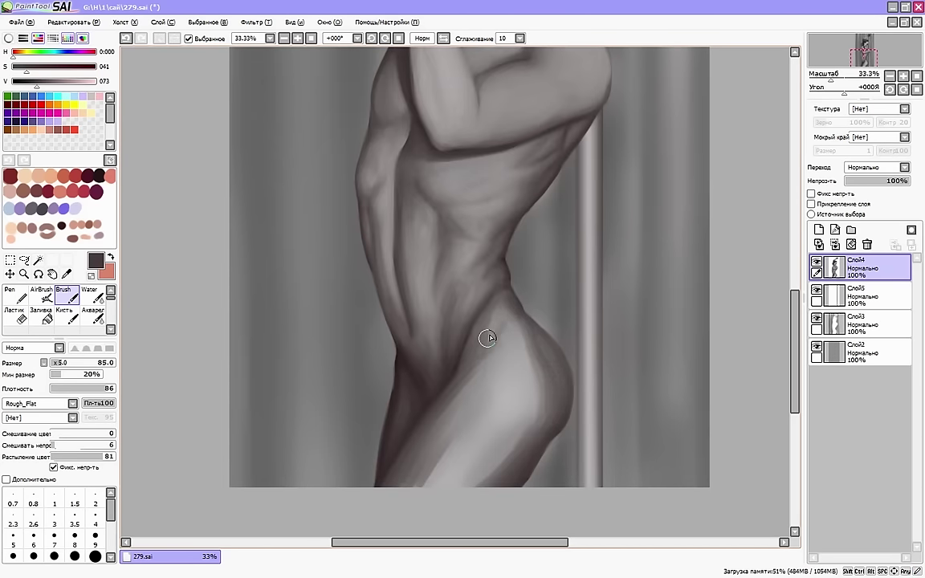
right_click(492, 325)
right_click(459, 359)
mouse_move(506, 299)
mouse_down()
mouse_move(484, 328)
mouse_move(498, 293)
mouse_up()
right_click(472, 336)
right_click(492, 286)
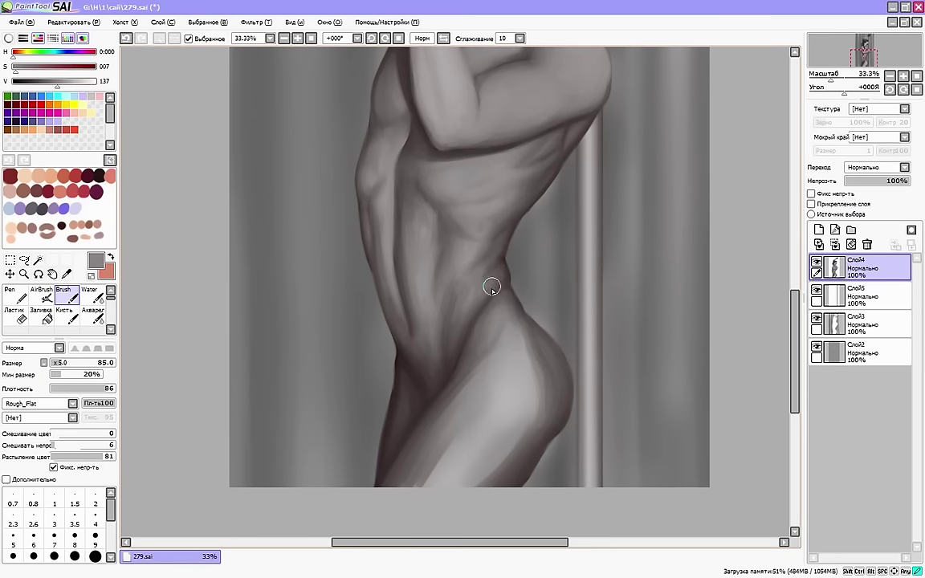
alt+click(482, 343)
key(h)
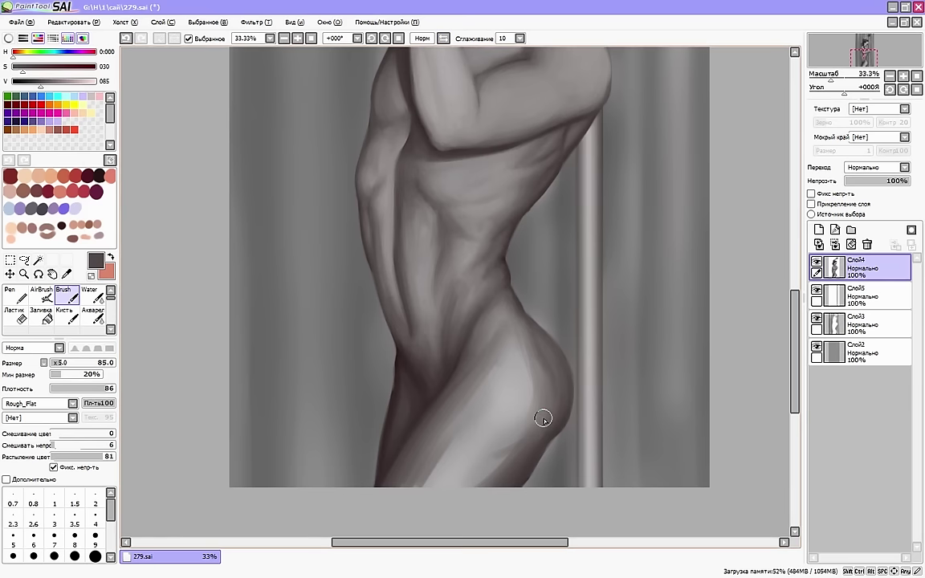
Smooth the lit area of the hip and near thigh with a sampled mid grey, checking the mirrored view
key(h)
alt+click(503, 457)
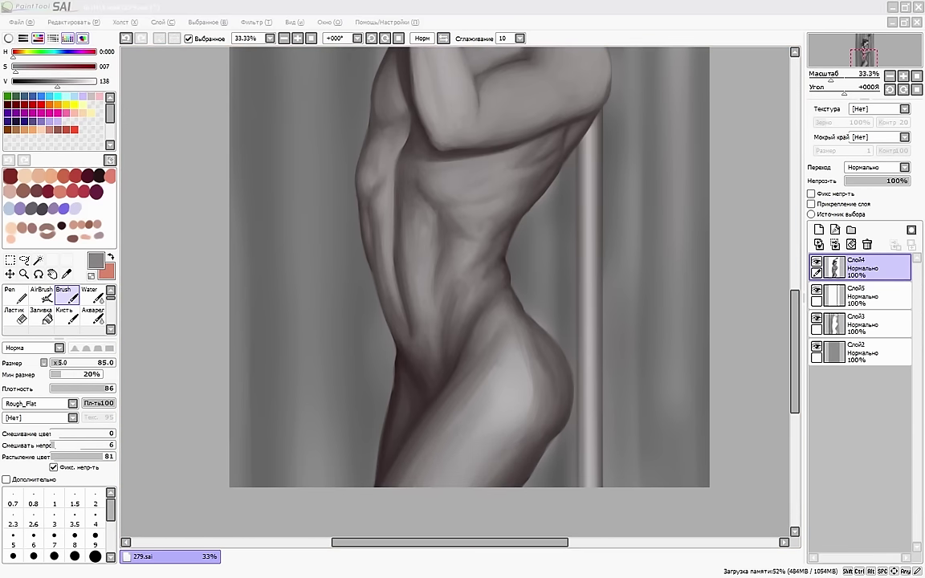
key(h)
drag(409, 376, 383, 399)
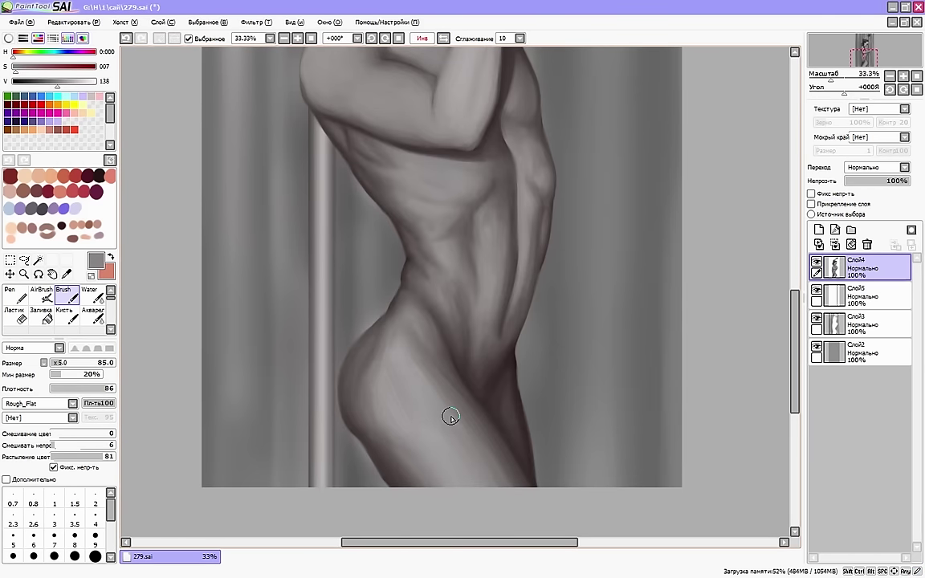
key(h)
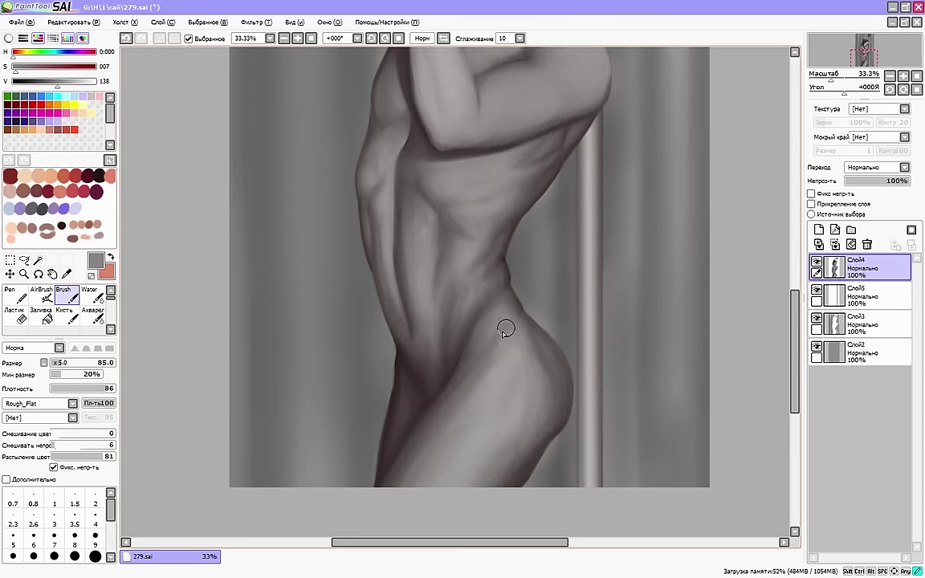
Tone down the highlight on the hip and thigh with a sampled dark grey at brush size 175
key(])
right_click(447, 400)
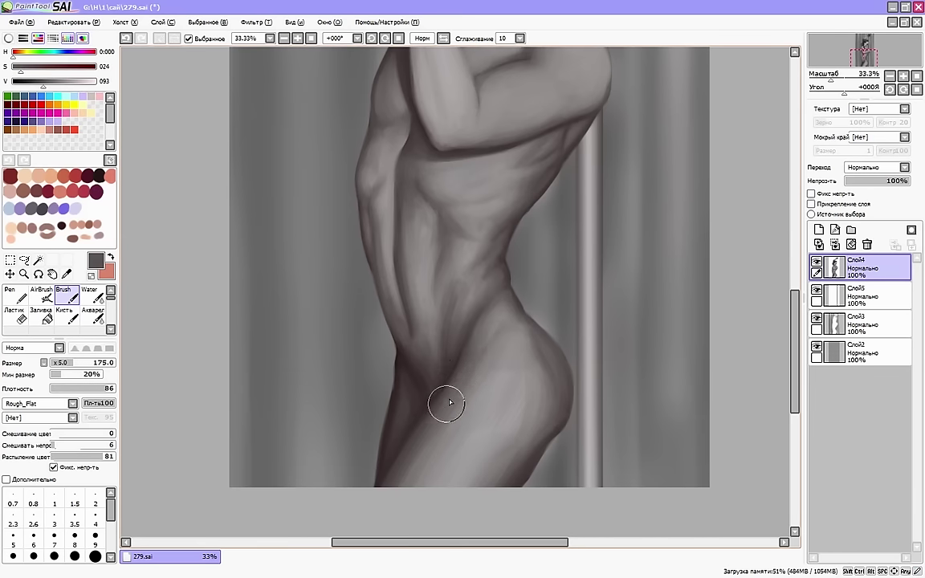
key(h)
key(h)
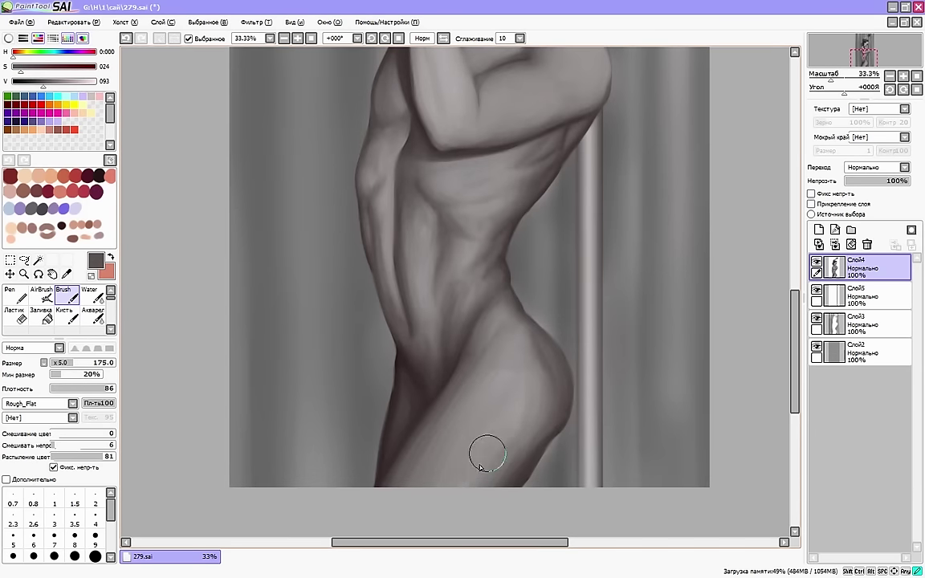
Blend broad soft tones over the torso and hip with a sampled light grey, using brush sizes 240 and 195
click(82, 363)
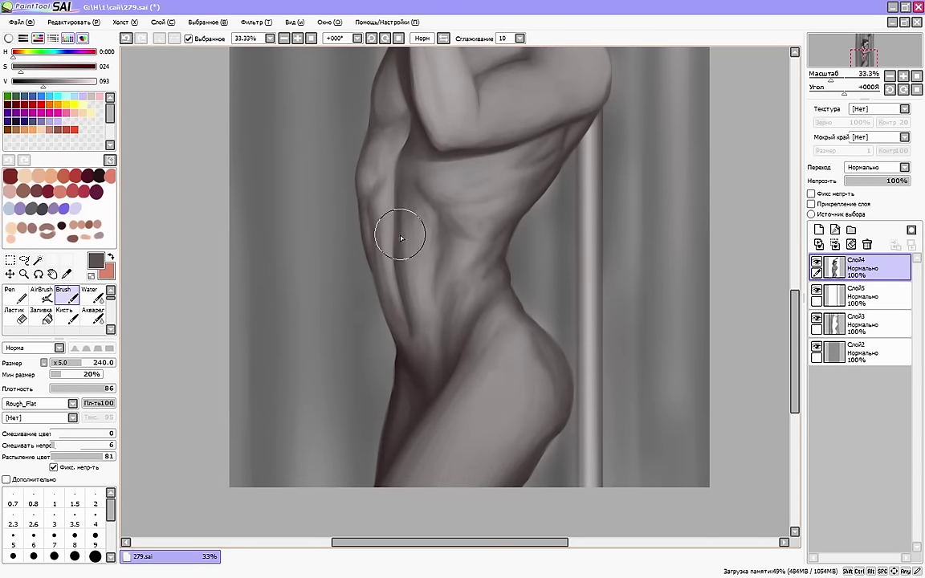
right_click(399, 235)
click(66, 363)
key(h)
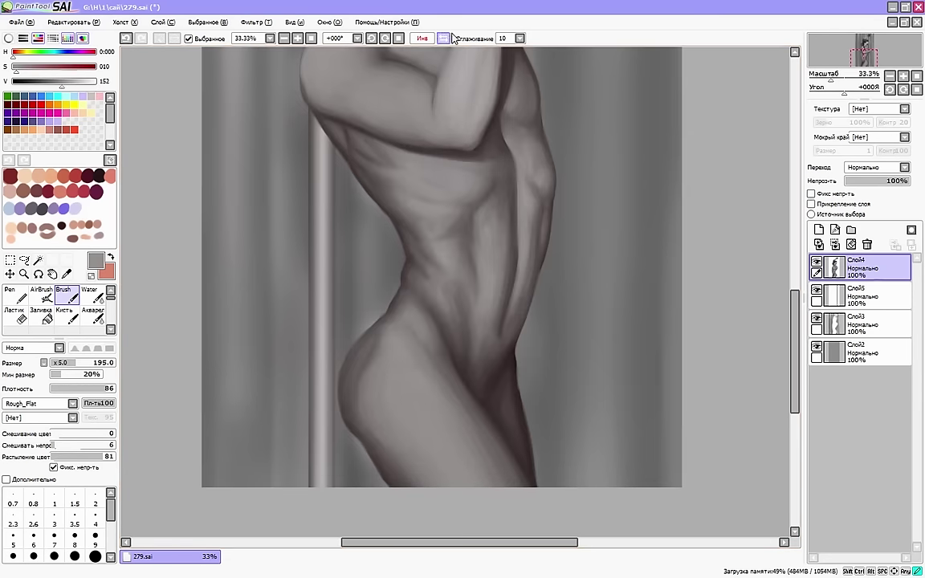
Deepen the shadow between the thighs and at the groin with a sampled dark tone at brush size 65
key(bracketleft)
key(h)
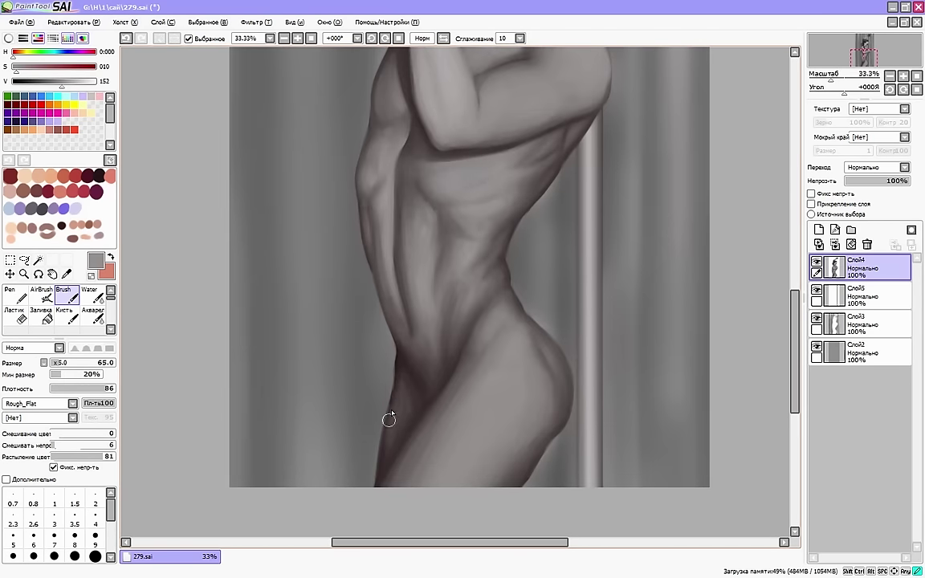
alt+click(400, 430)
scroll(418, 402, up, 2)
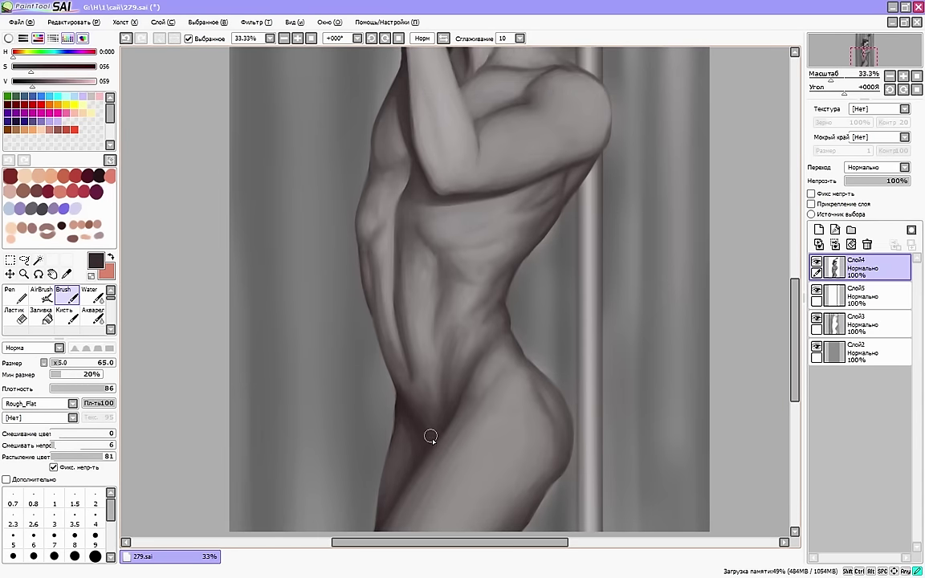
Paint a small dark nipple spot near the chest's outer edge with a sampled tone at brush size 20
drag(794, 291, 794, 262)
key(h)
key(h)
click(57, 363)
alt+click(382, 254)
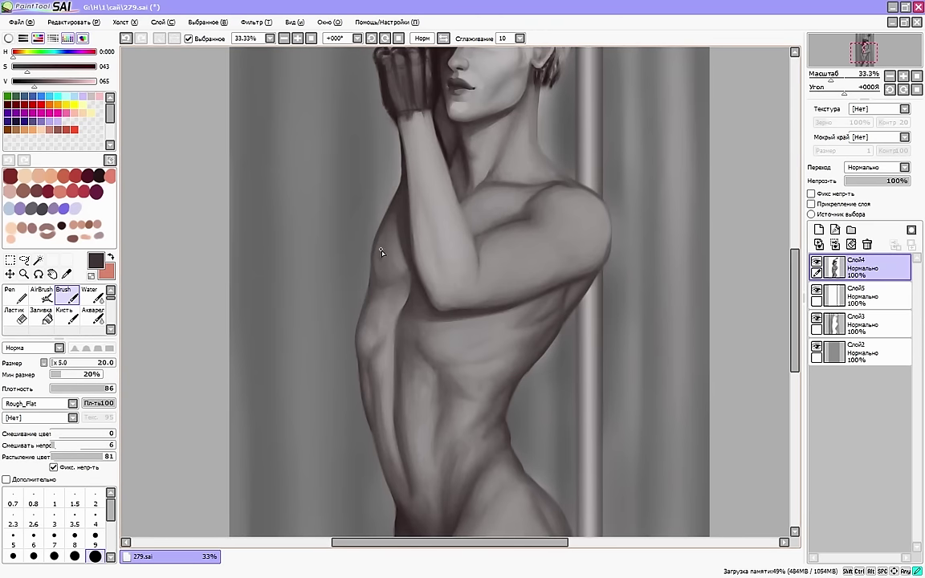
drag(382, 253, 379, 256)
Soften the skin around the chest spot with a sampled light grey at brush size 70 in the mirrored view
click(443, 39)
alt+click(526, 270)
drag(56, 364, 59, 366)
drag(522, 259, 517, 264)
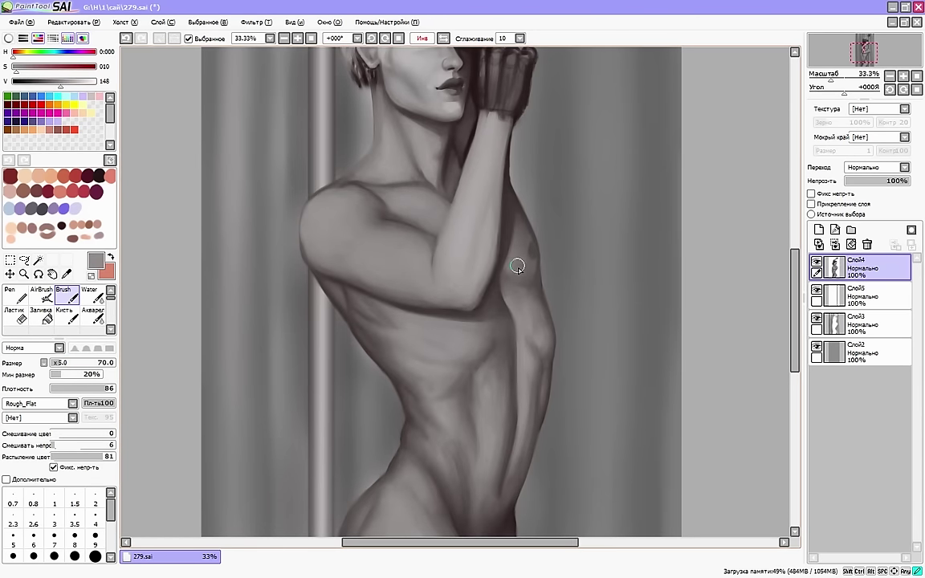
Reshape the nipple and chest edge above it with sampled dark greys at brush size 20
click(57, 363)
key(h)
alt+click(373, 254)
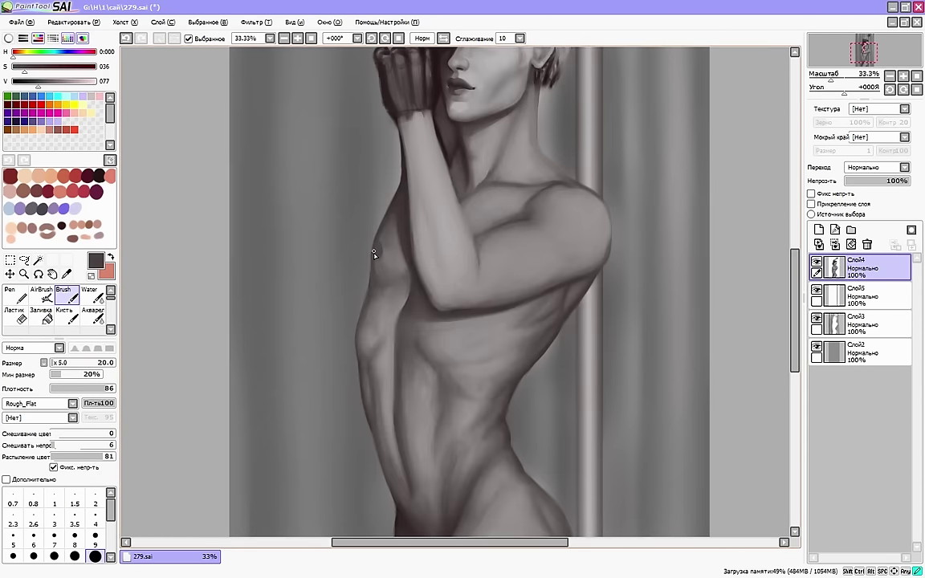
drag(374, 254, 381, 244)
alt+click(392, 217)
alt+click(385, 233)
Refine the nipple's small details with a finer brush and a sampled tone in the mirrored view
click(12, 539)
key(h)
drag(535, 254, 535, 255)
alt+click(537, 251)
scroll(532, 255, down, 1)
Touch up the dark shadow edge beside the raised forearm with a sampled dark tone at brush size 25
click(95, 556)
click(444, 38)
alt+click(435, 214)
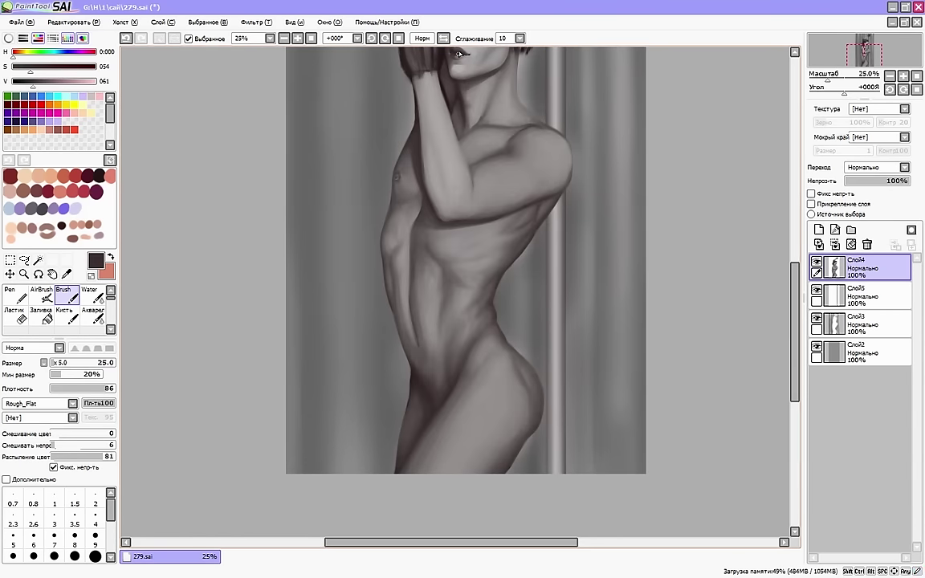
click(443, 38)
click(16, 315)
Shade the chest beneath the bent elbow with a sampled grey at brush size 60
key(b)
key(h)
drag(665, 234, 665, 304)
alt+click(448, 303)
drag(444, 300, 416, 291)
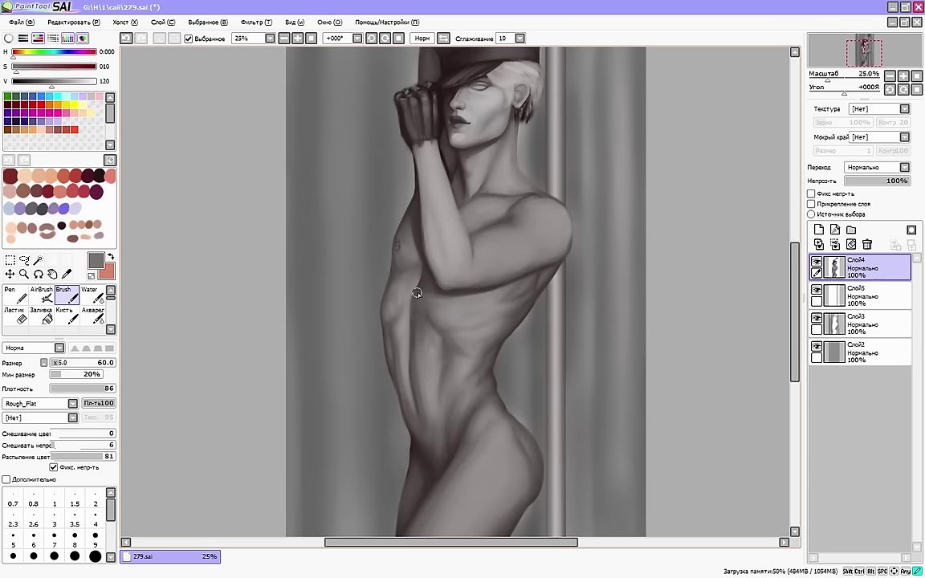
Blend the shadow under the elbow and upper arm with sampled tones, checking the mirrored view
alt+click(438, 298)
key(h)
alt+click(493, 253)
key(h)
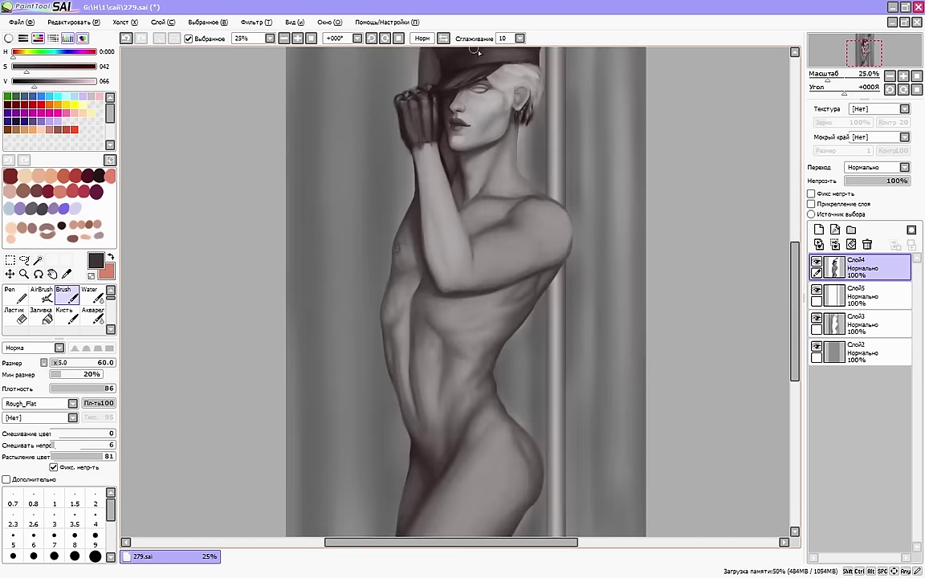
Refine the collarbone and the dark gap between neck and forearm with sampled greys, reducing the brush size to 40
alt+click(472, 209)
key(h)
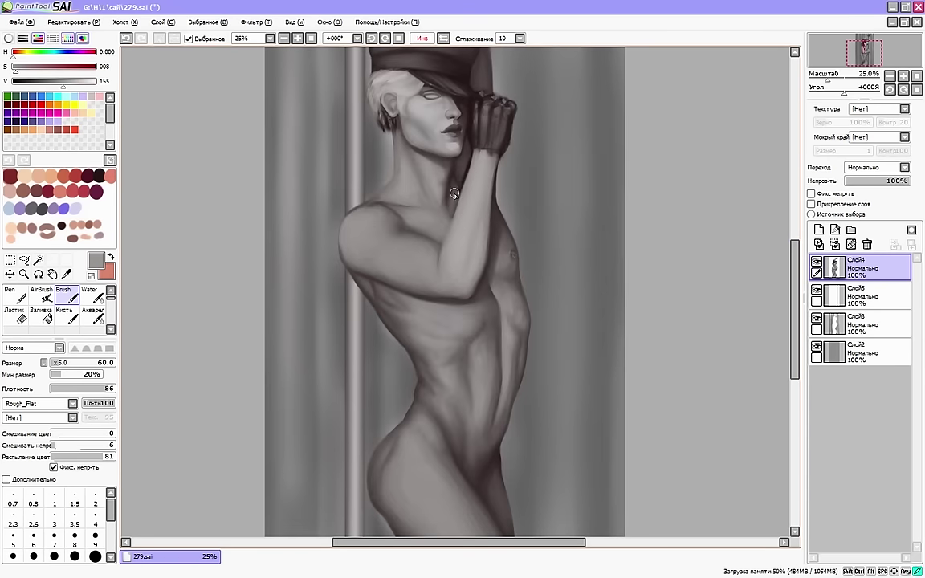
alt+click(451, 191)
key(bracketleft)
key(bracketleft)
key(h)
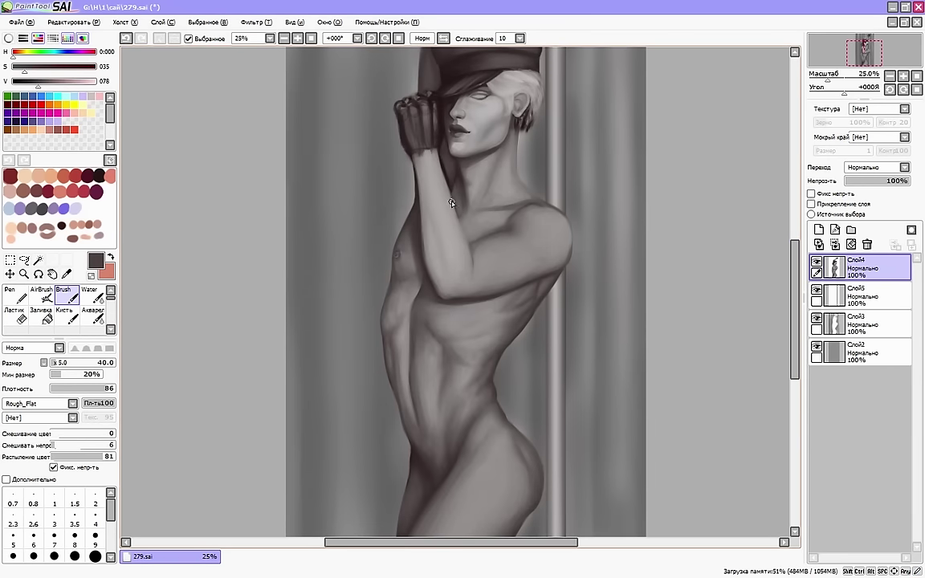
key(h)
Repaint and blend the background around the body on layer Слой3 with the Кисть and Акварель brushes at size 260
alt+click(444, 376)
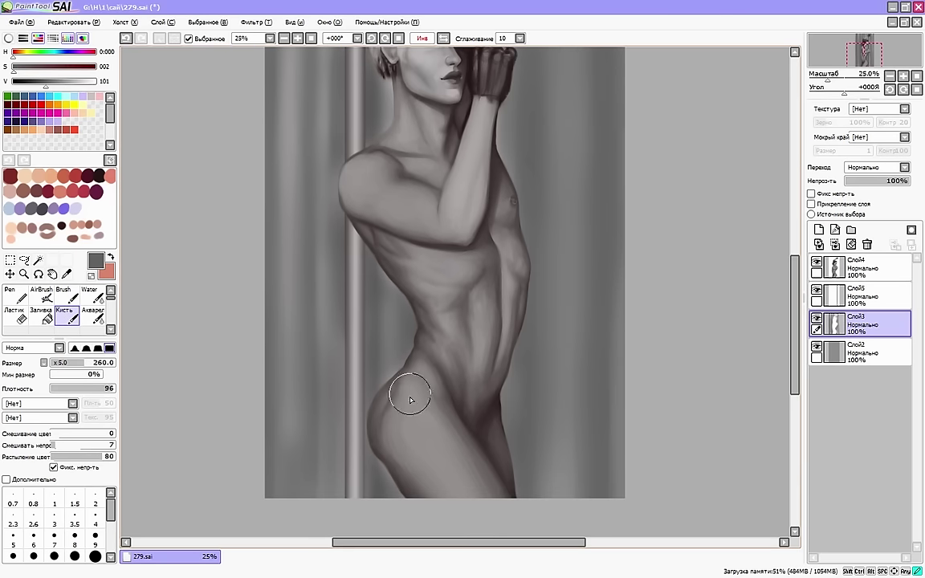
key(c)
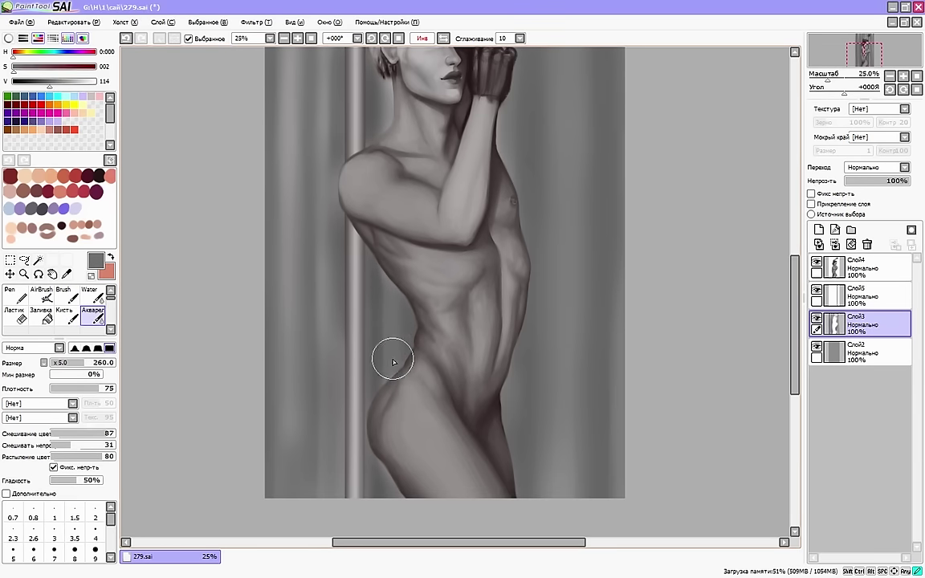
key(h)
key(v)
alt+click(482, 358)
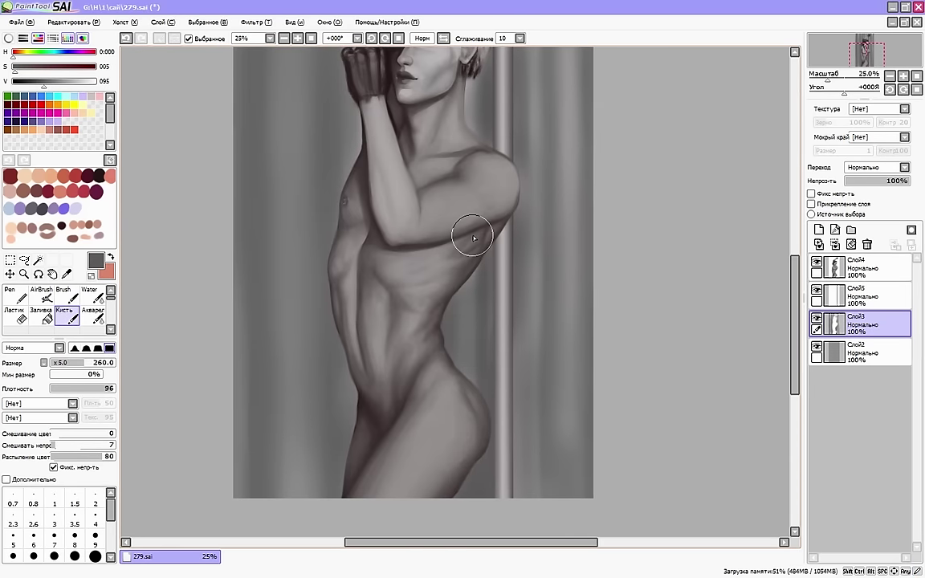
key(h)
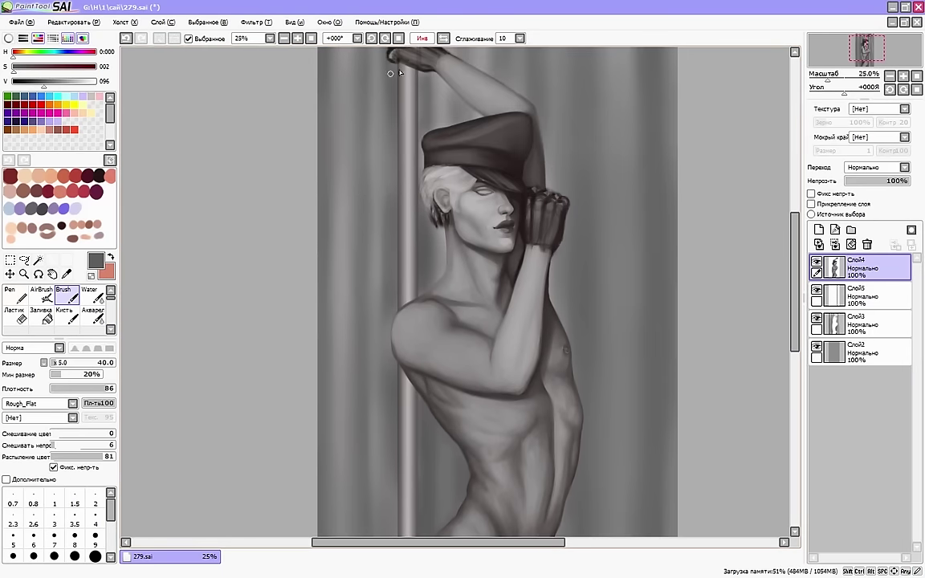
Redraw the forearm's inner edge below the glove on layer Слой4 with a sampled dark tone at brush size 40
click(443, 39)
click(904, 76)
click(865, 46)
alt+click(421, 282)
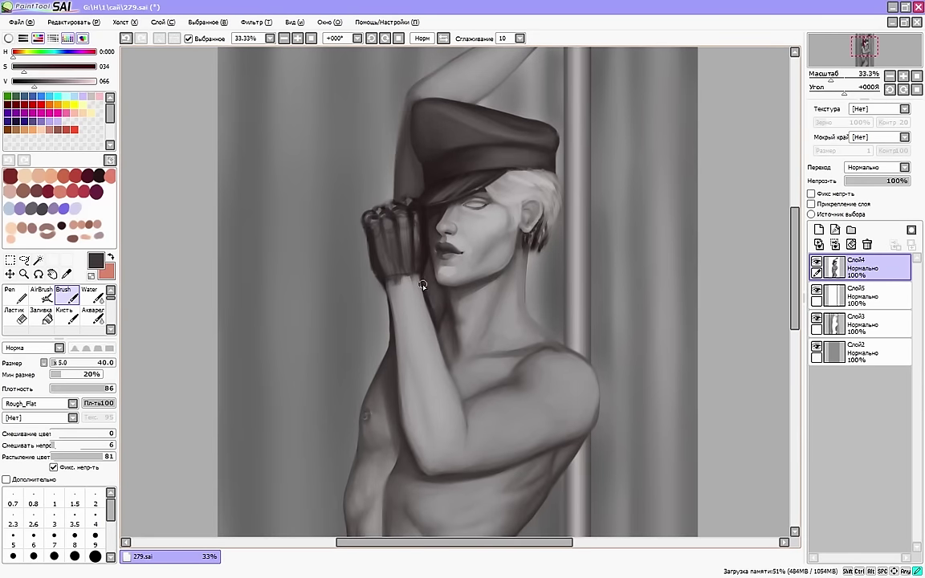
drag(422, 282, 432, 306)
alt+click(399, 351)
Darken the glove's knuckles with sampled dark tones and erase stray paint along the outer wrist at size 45
click(443, 39)
alt+click(506, 400)
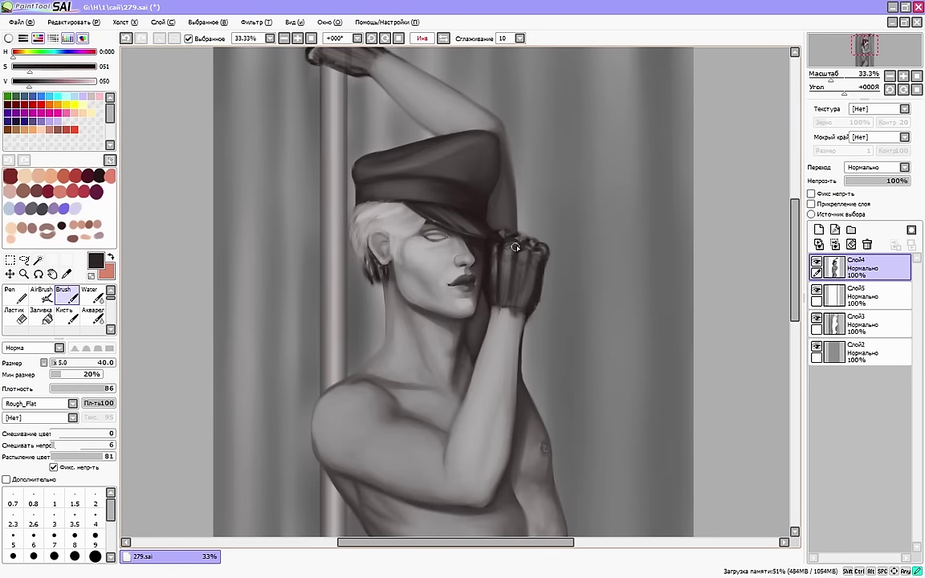
alt+click(515, 245)
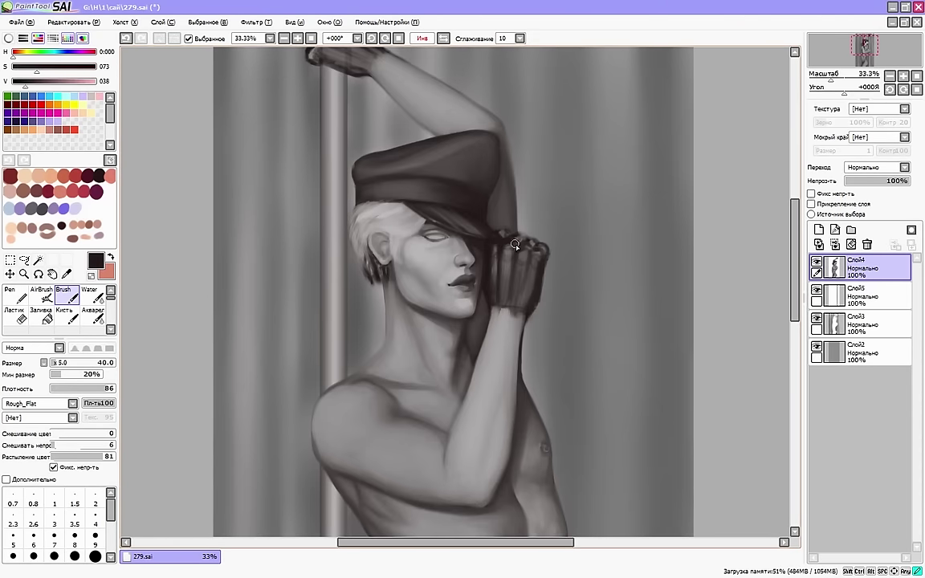
key(h)
key(e)
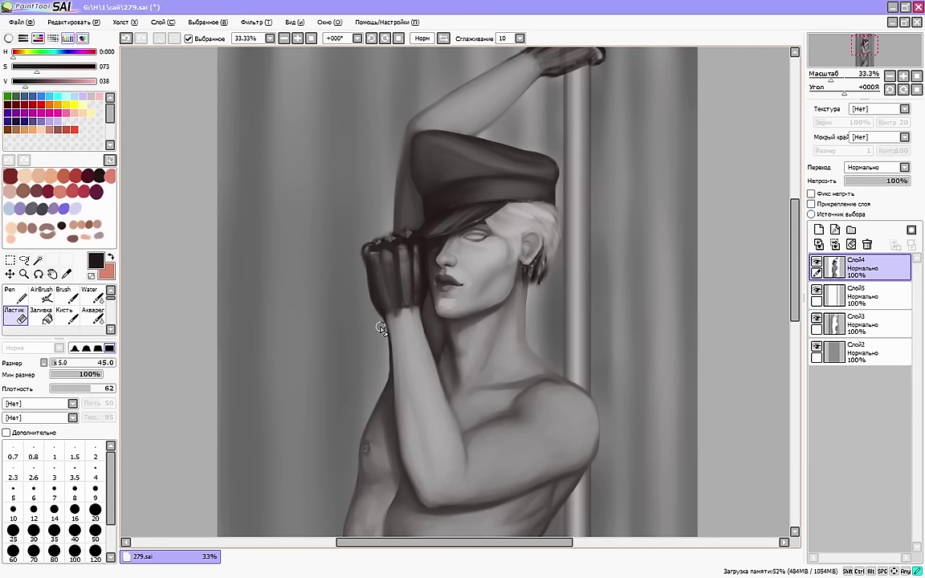
Clean up the wrist and forearm edges below the glove with sampled light greys at brush size 30
key(h)
drag(794, 270, 794, 279)
key(b)
alt+click(519, 315)
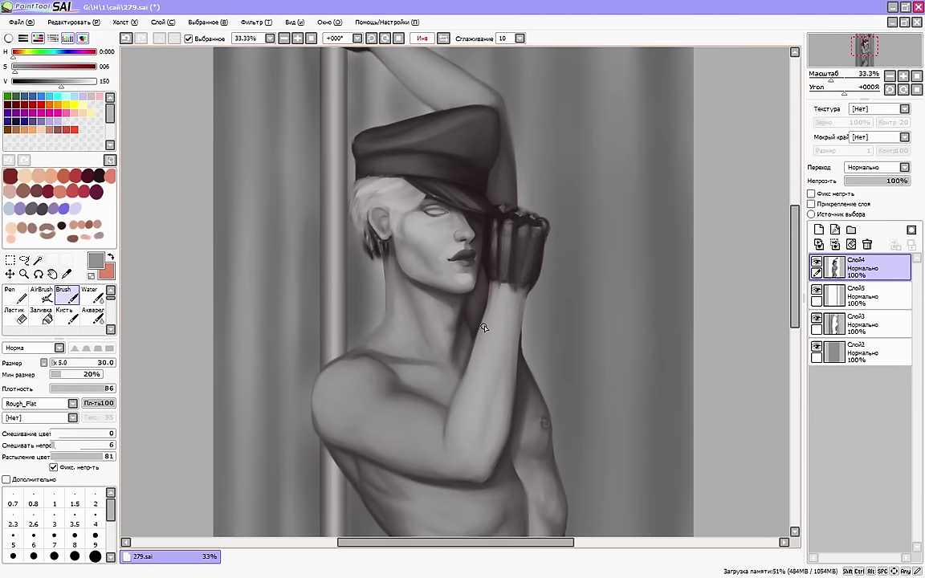
alt+click(487, 326)
Paint over the glove's back and fingers with sampled dark tones, using brush sizes 60 and 30
alt+click(492, 245)
key(h)
key(bracketright)
key(bracketright)
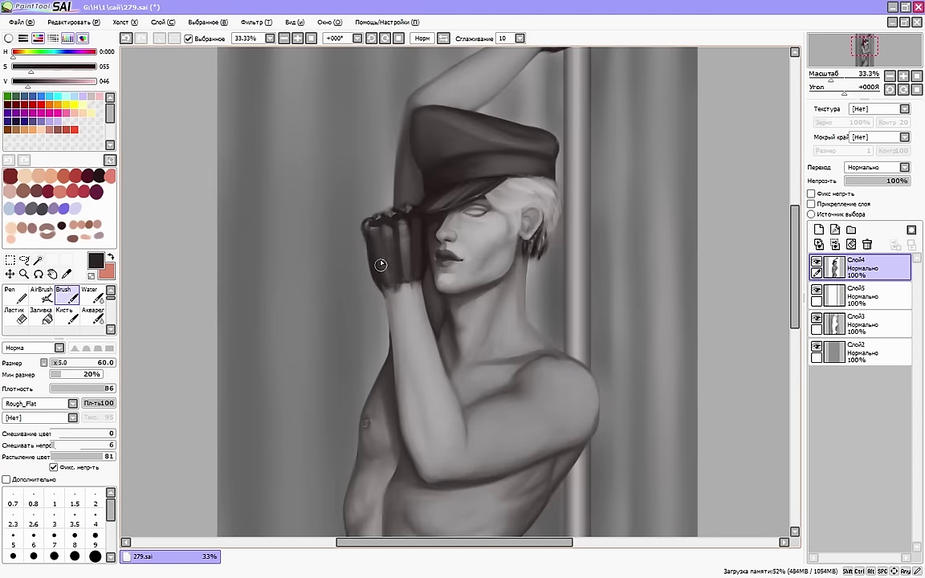
key(h)
alt+click(532, 268)
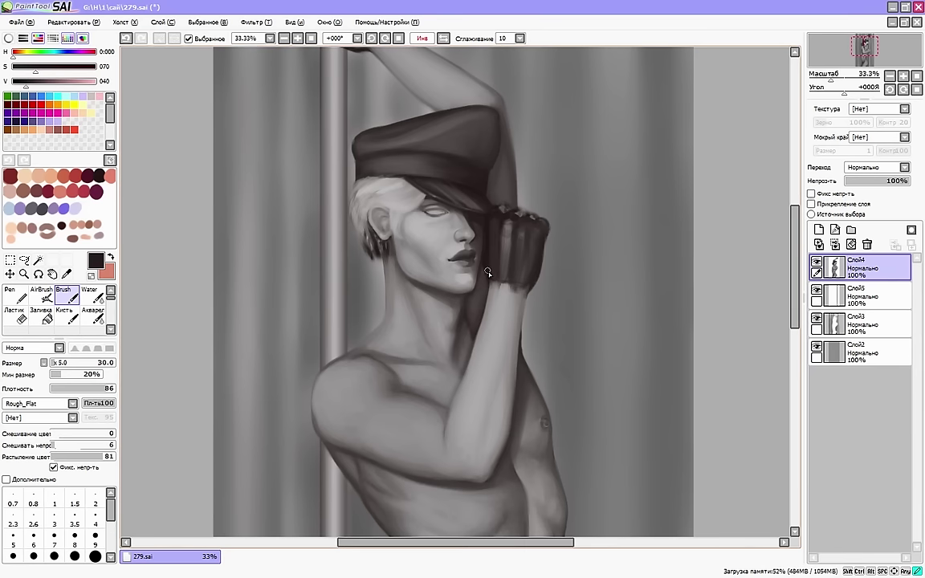
Retouch the cheek beside the mouth on layer Слой4 with sampled light greys at brush size 50
key(h)
key(e)
key(b)
alt+click(456, 269)
alt+click(455, 280)
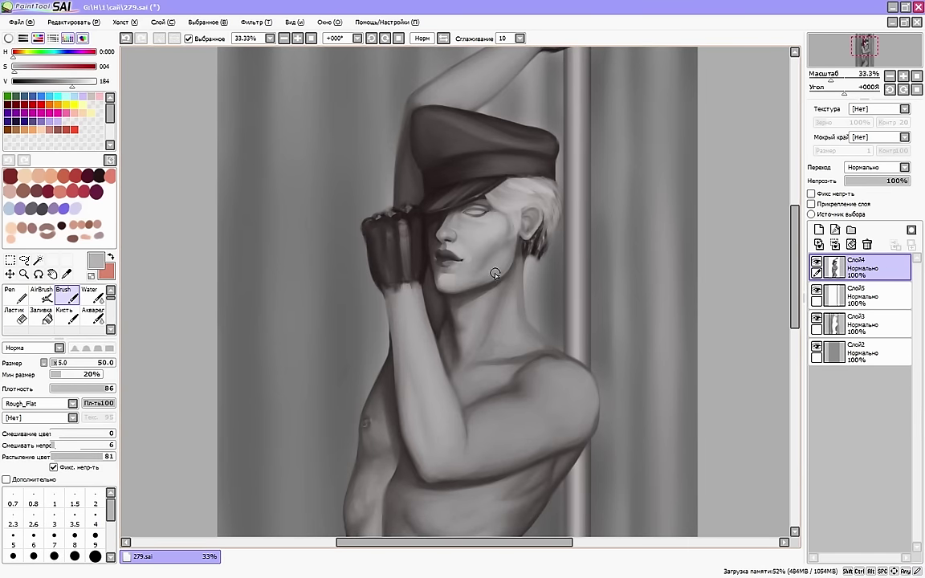
Shade the collarbone and the base of the neck with sampled mid greys at brush size 70
key(h)
alt+click(355, 354)
key(h)
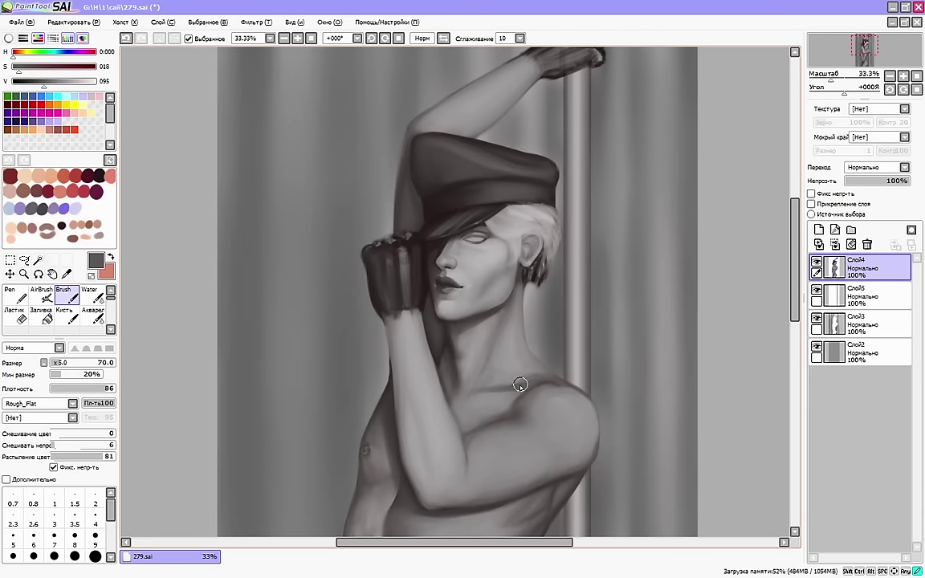
alt+click(514, 392)
drag(512, 392, 533, 383)
alt+click(532, 383)
alt+click(457, 352)
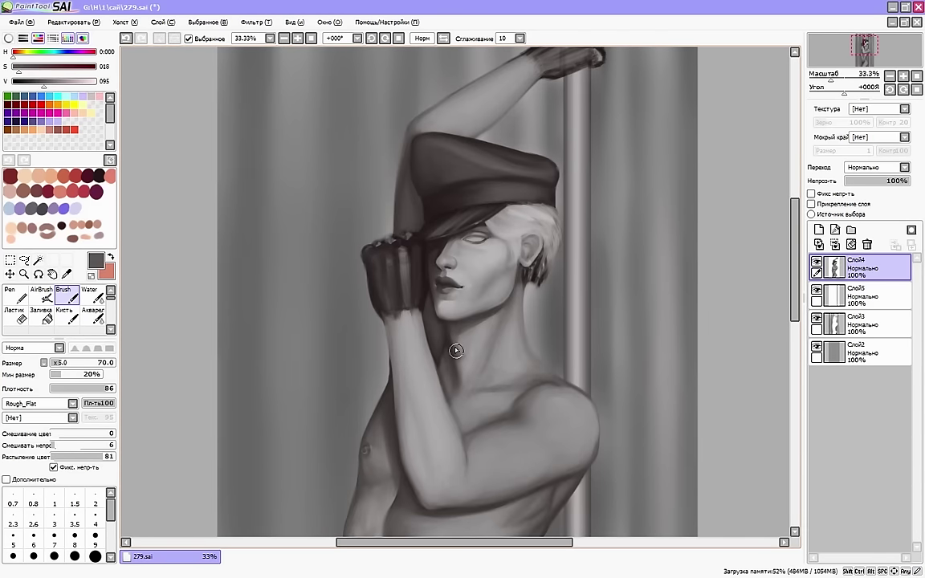
alt+click(454, 352)
Refine the neck shadow below the jaw and the adjoining forearm edge with sampled greys at brush size 35
key(bracketleft)
key(bracketleft)
key(bracketleft)
key(bracketleft)
key(h)
alt+click(468, 320)
drag(457, 364, 470, 363)
alt+click(459, 405)
alt+click(463, 416)
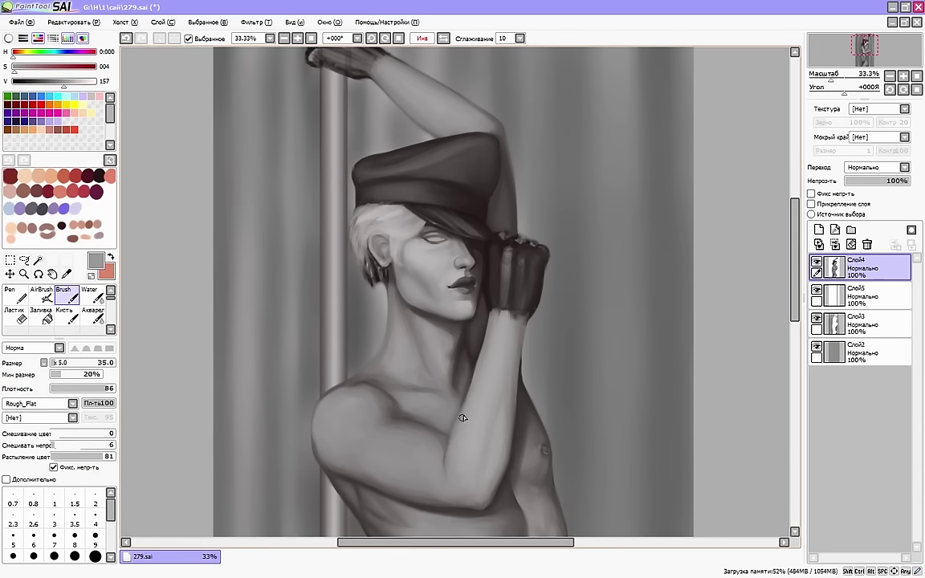
Erase the dark hair at the nape behind the ear with the eraser at size 45
key(h)
key(e)
drag(536, 270, 531, 285)
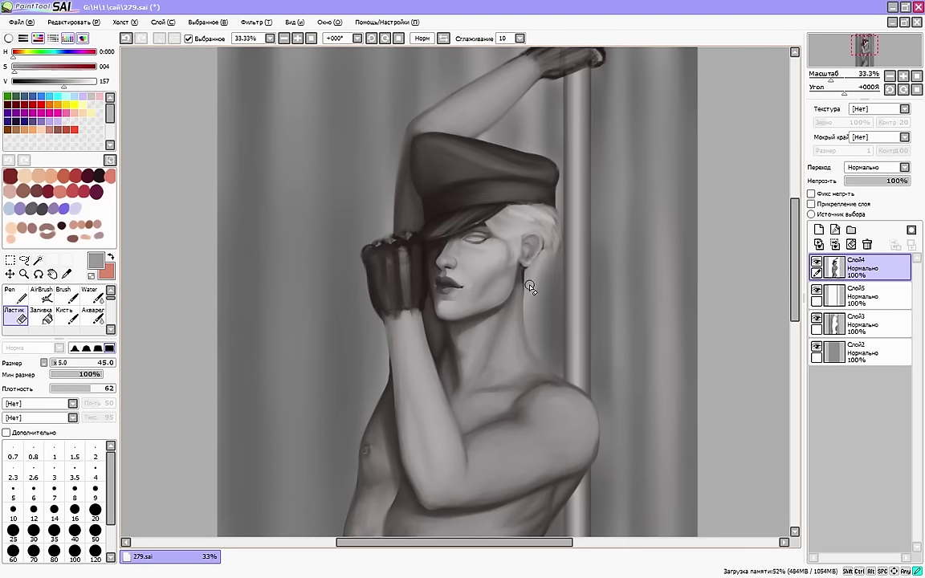
Paint light hair behind the ear on a new layer above Слой5, and merge Слой4 down into it
click(865, 297)
click(819, 230)
click(68, 295)
right_click(543, 270)
click(865, 268)
click(836, 244)
Build up the hair behind the ear on layer Слой6 with sampled light greys at brush sizes 50 and 30
key(h)
key(bracketleft)
key(bracketleft)
key(bracketleft)
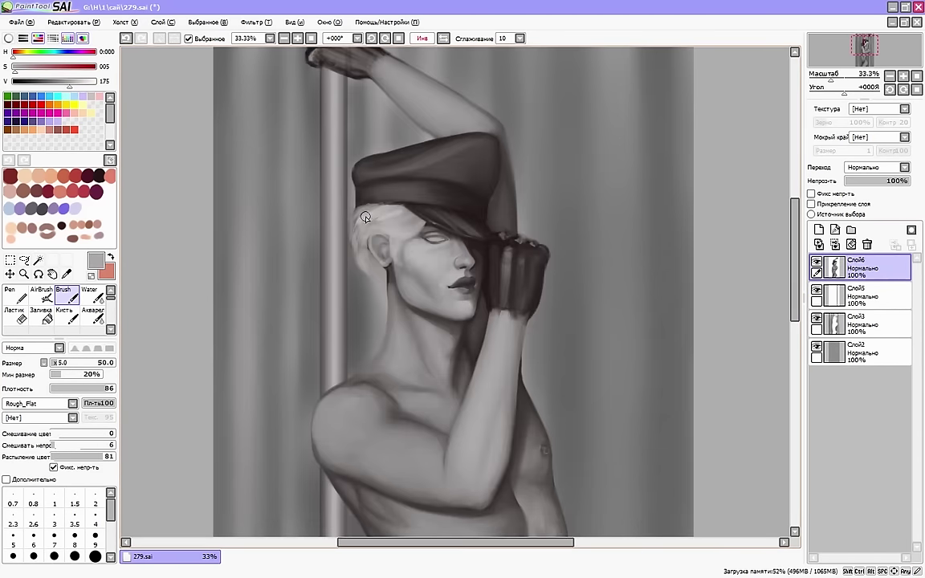
right_click(404, 237)
key(h)
alt+click(505, 241)
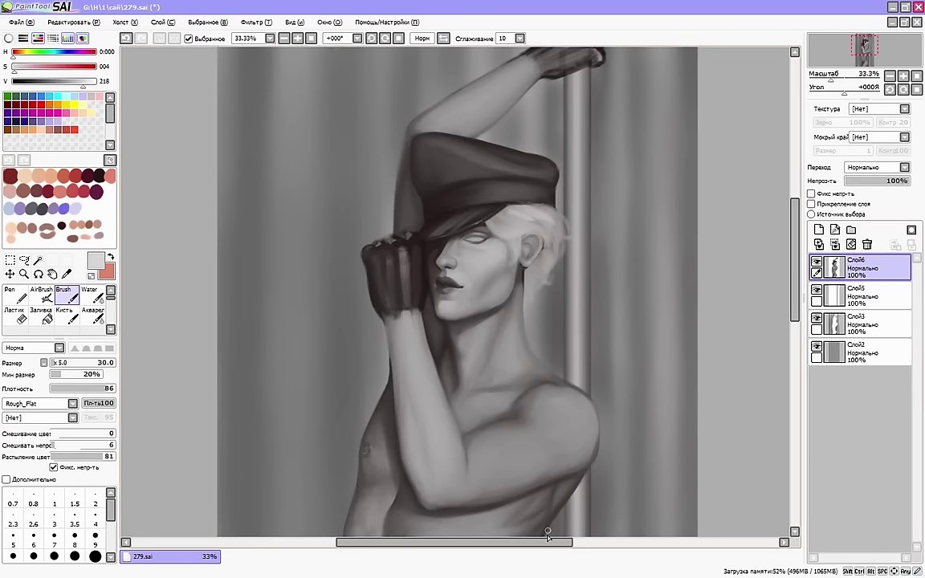
Clean up the hair's outer edge and repaint the hair around the ear at brush size 25
key(e)
key(h)
key(b)
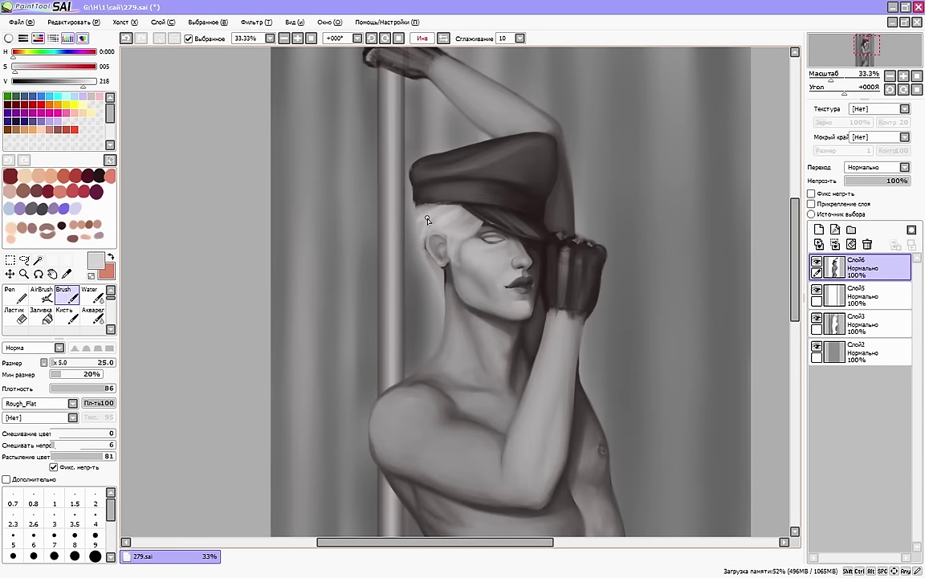
drag(384, 223, 389, 250)
key(h)
right_click(439, 220)
key(h)
drag(491, 226, 448, 233)
right_click(457, 269)
Block in longer hair above and behind the ear with several sampled tones and a larger brush
key(h)
key(bracketright)
key(bracketright)
key(bracketright)
key(bracketright)
key(bracketright)
key(bracketright)
key(bracketright)
right_click(458, 248)
right_click(450, 259)
right_click(442, 233)
right_click(462, 229)
Refine the hair at the temple with a sampled light grey at brush size 15
key(h)
key(bracketleft)
key(bracketleft)
key(bracketleft)
key(bracketleft)
key(bracketleft)
key(bracketleft)
key(bracketleft)
key(bracketleft)
key(bracketleft)
key(bracketleft)
right_click(359, 221)
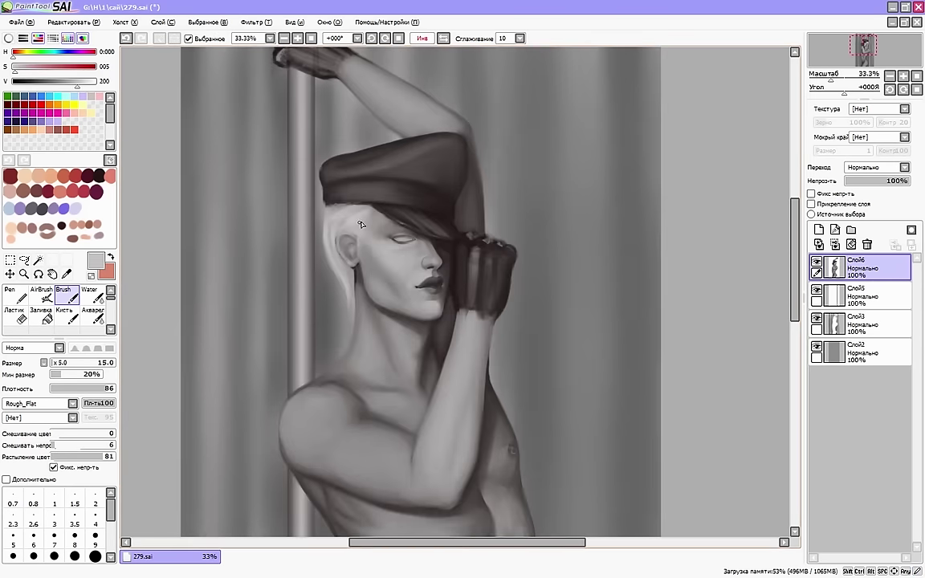
Paint bright strands along the back of the head, from the cap's lower edge past the ear, at brush size 15
click(297, 38)
key(h)
drag(516, 545, 550, 544)
key(h)
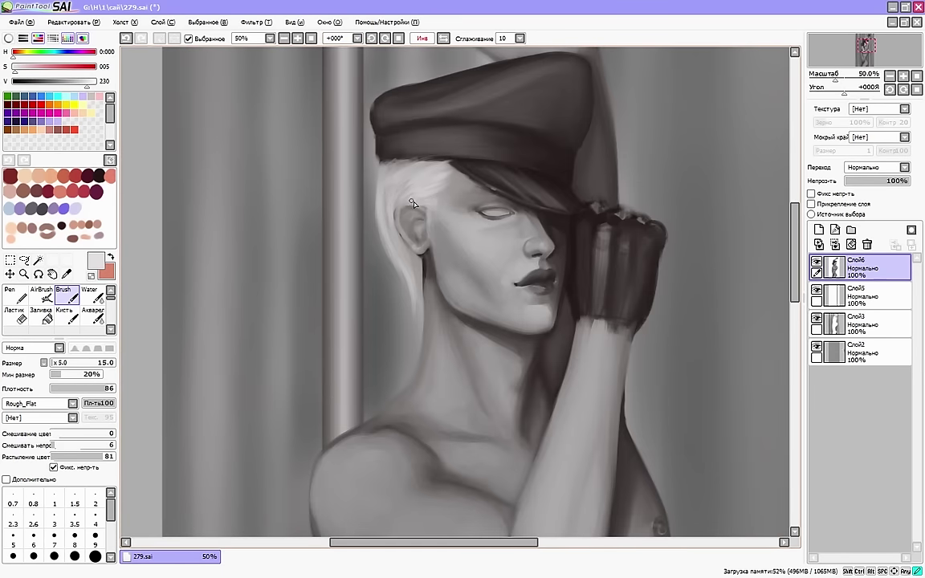
drag(392, 187, 379, 246)
drag(394, 165, 378, 218)
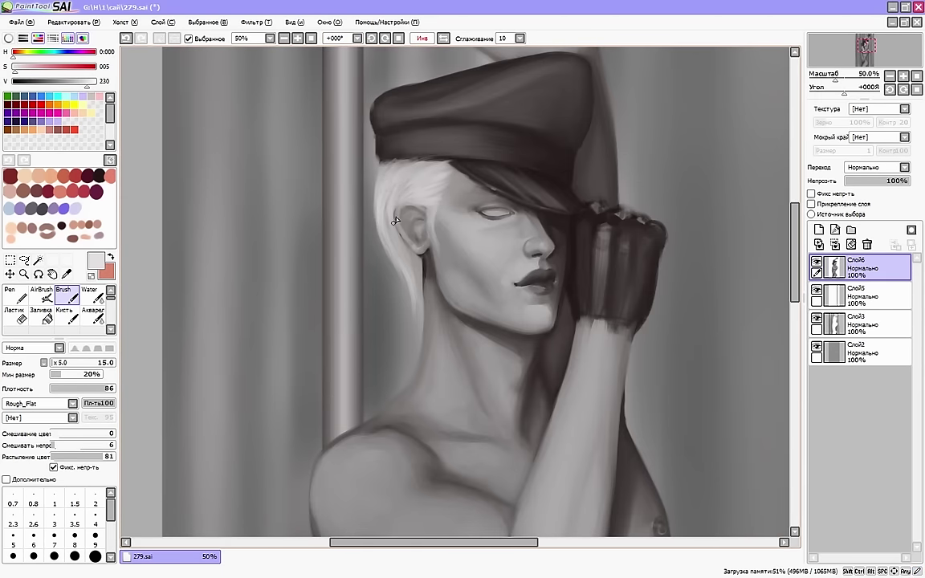
Draw hair strands down beside the neck and touch up the hair around the ear with sampled greys at brush size 15
click(444, 39)
right_click(441, 277)
drag(438, 271, 439, 294)
drag(441, 254, 439, 305)
drag(472, 257, 456, 287)
click(443, 38)
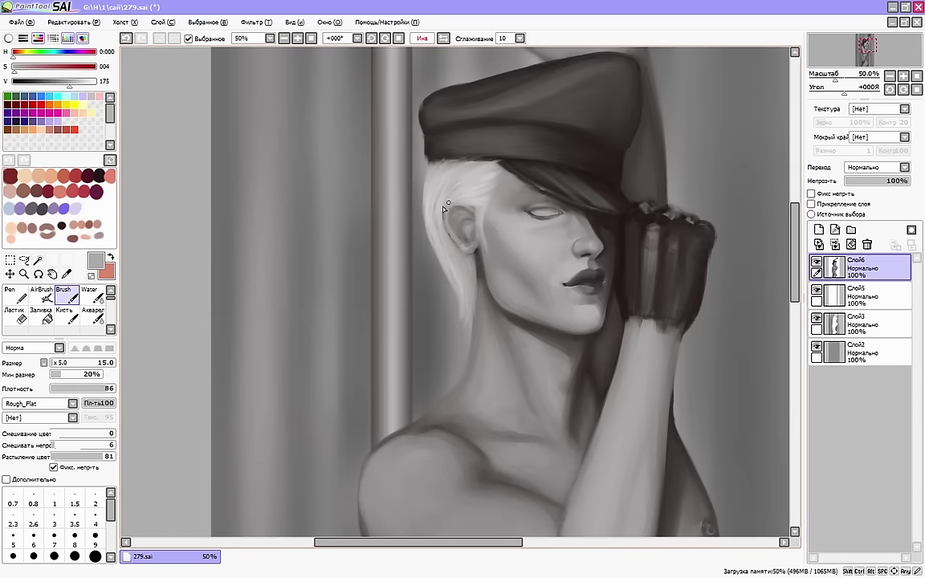
right_click(442, 206)
Redraw the cap's lower edge above the hair with a sampled dark tone at brush size 20
scroll(455, 293, up, 1)
click(55, 364)
mouse_move(441, 161)
mouse_down()
mouse_move(426, 204)
mouse_move(430, 191)
mouse_move(524, 186)
mouse_up()
right_click(437, 167)
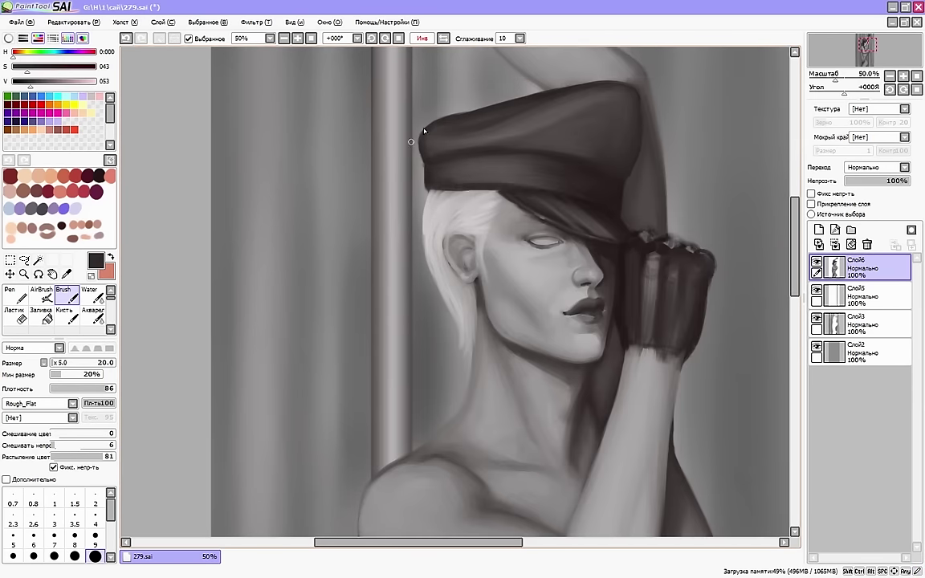
Shade the cap's band with a sampled dark grey and blend it with the Акварель brush at size 65
key(h)
right_click(430, 165)
click(60, 364)
drag(445, 186, 382, 186)
click(93, 315)
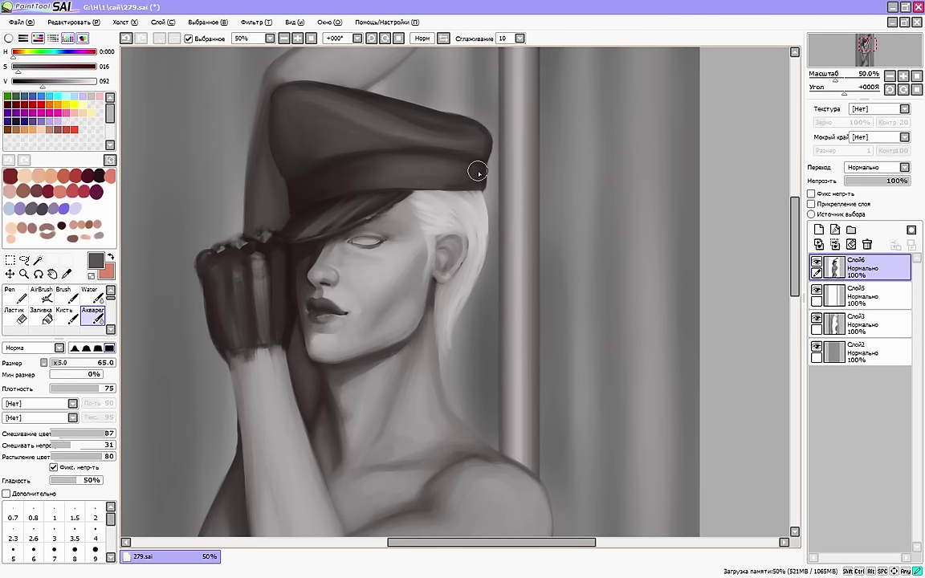
Draw a thin highlight along the cap's visor edge in a sampled light grey with the Кисть brush at size 3
key(e)
click(67, 295)
right_click(420, 208)
click(66, 315)
click(54, 518)
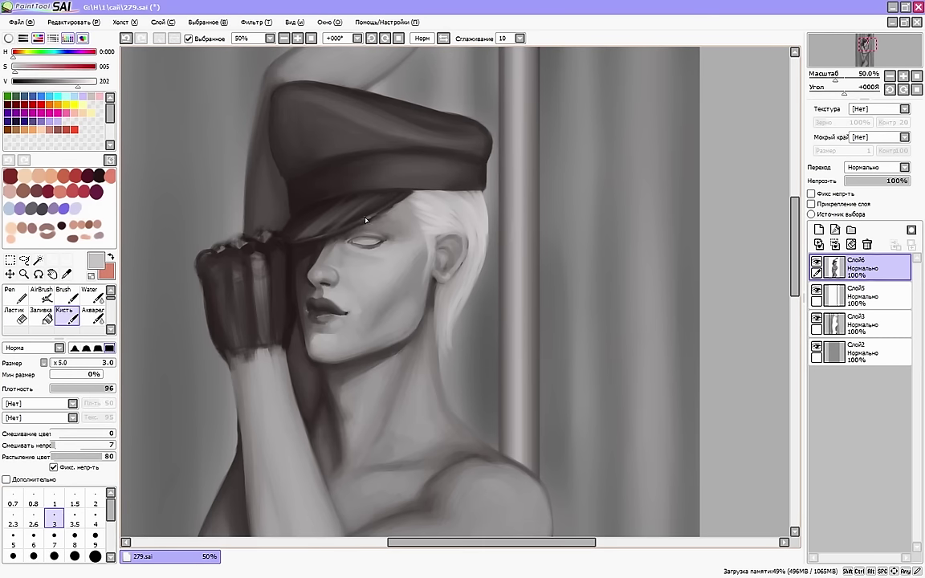
drag(376, 216, 328, 237)
Paint leather highlights on the visor and a vertical glint on the cap's band at brush sizes 30 and 60
click(54, 363)
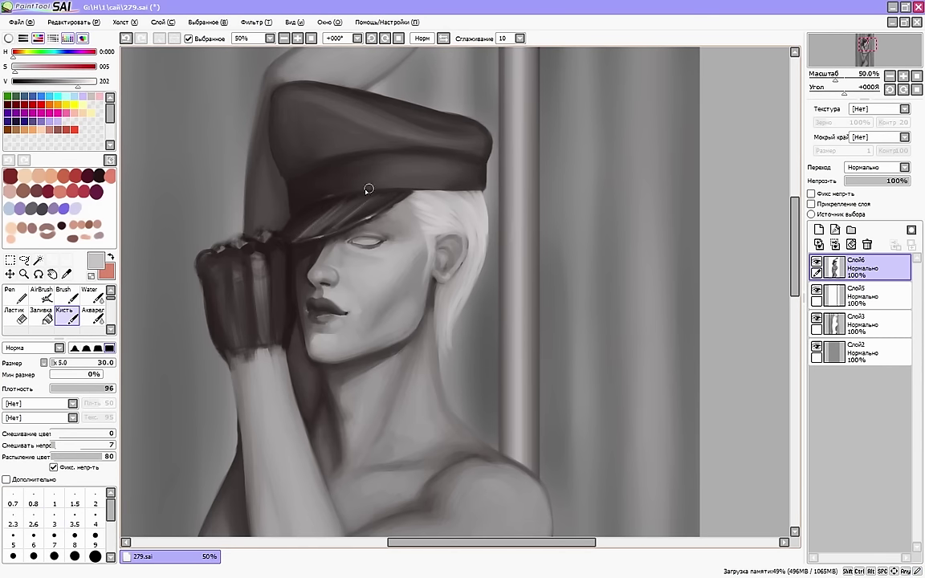
click(58, 364)
drag(419, 155, 418, 167)
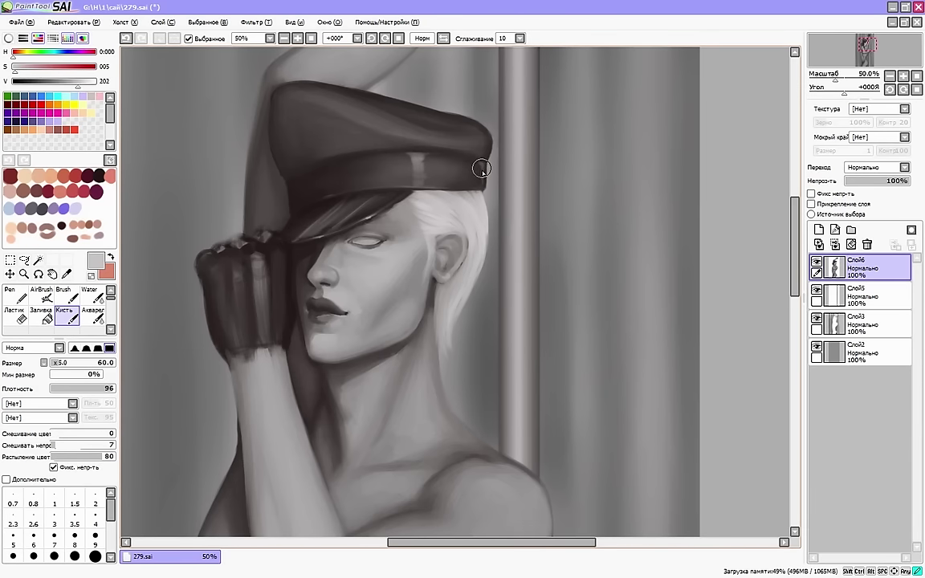
Brush a soft sheen across the cap's crown with the Fuzystatic brush texture at size 120
key(h)
click(72, 363)
drag(71, 364, 68, 363)
click(72, 404)
click(36, 424)
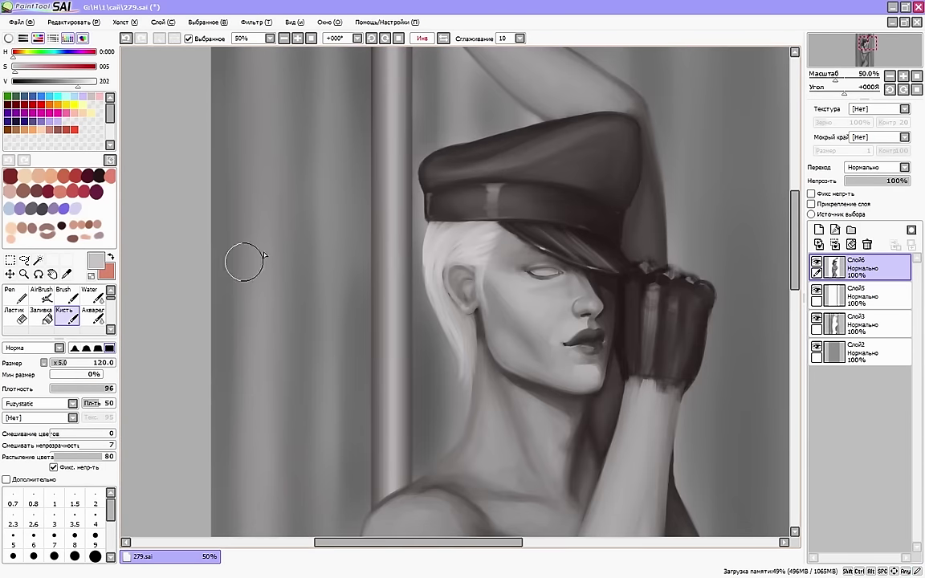
drag(454, 141, 517, 121)
Add fine hair strands around the top of the ear at brush size 15 with sampled light tones
key(h)
drag(407, 543, 381, 544)
click(53, 363)
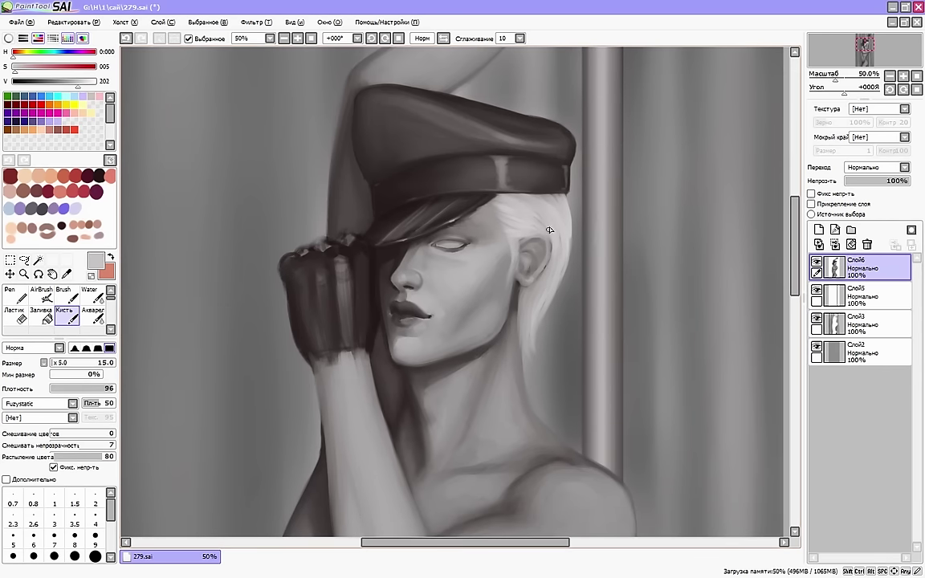
right_click(542, 237)
drag(530, 239, 538, 241)
alt+click(508, 240)
Draw loose, pointed hair strands hanging behind the ear down to the nape
drag(524, 293, 518, 338)
mouse_move(523, 295)
mouse_down()
mouse_move(518, 351)
mouse_move(544, 338)
mouse_up()
drag(575, 264, 552, 332)
drag(573, 233, 574, 294)
Repaint the wrist just below the glove's cuff with a sampled grey, using Brush at size 35
drag(795, 231, 795, 230)
click(67, 295)
right_click(338, 399)
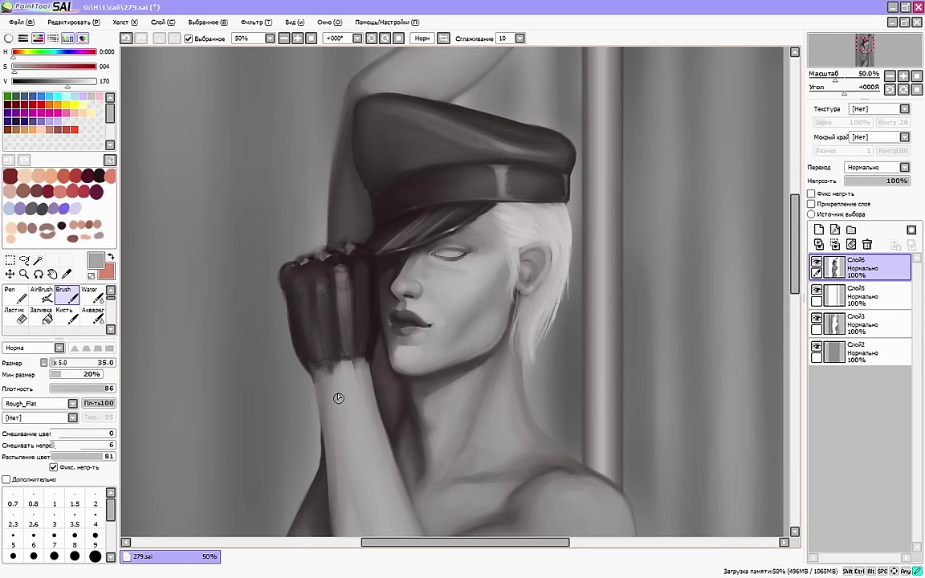
drag(329, 384, 327, 371)
Paint the bare fingers above the glove's knuckles with a sampled mid grey at brush size 10
click(13, 556)
right_click(321, 260)
drag(315, 258, 300, 267)
key(h)
drag(514, 542, 518, 542)
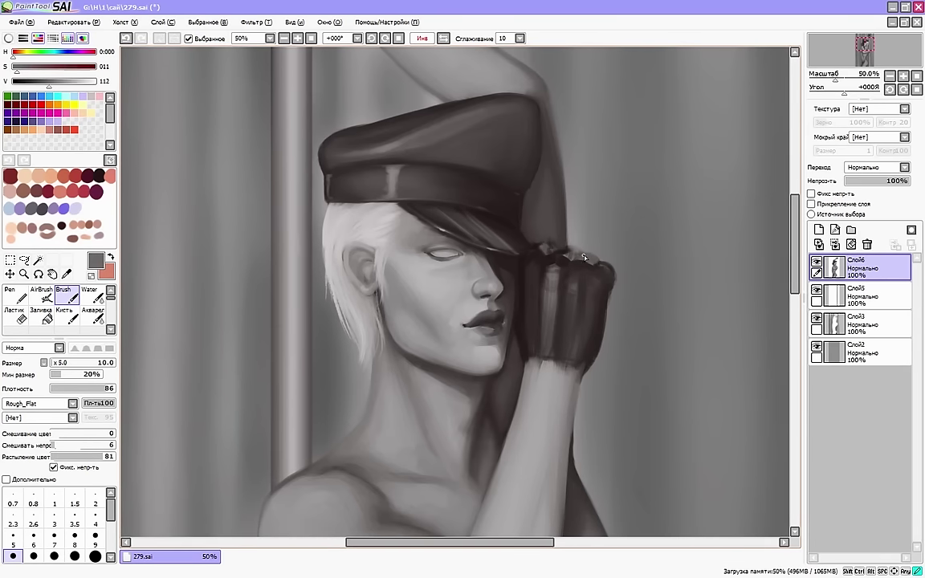
key(h)
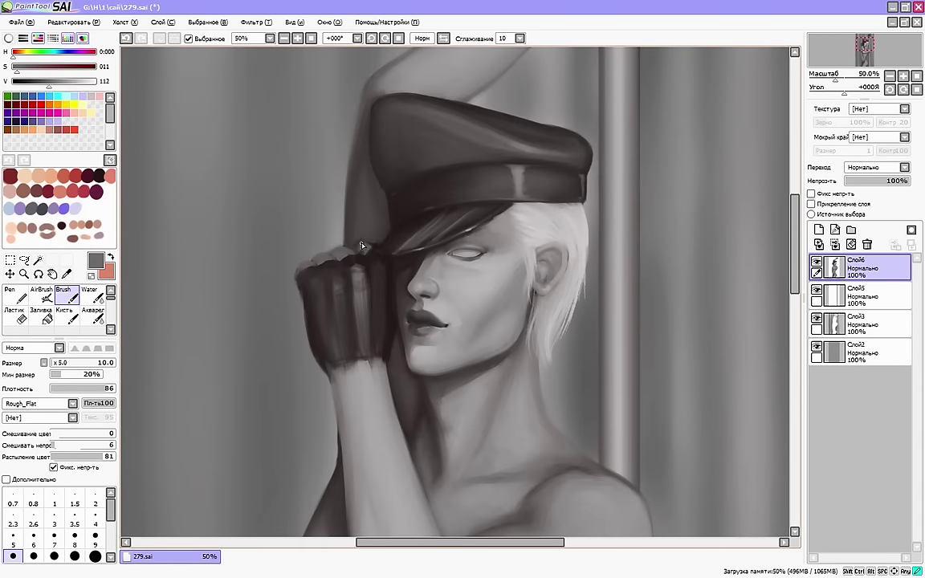
key(h)
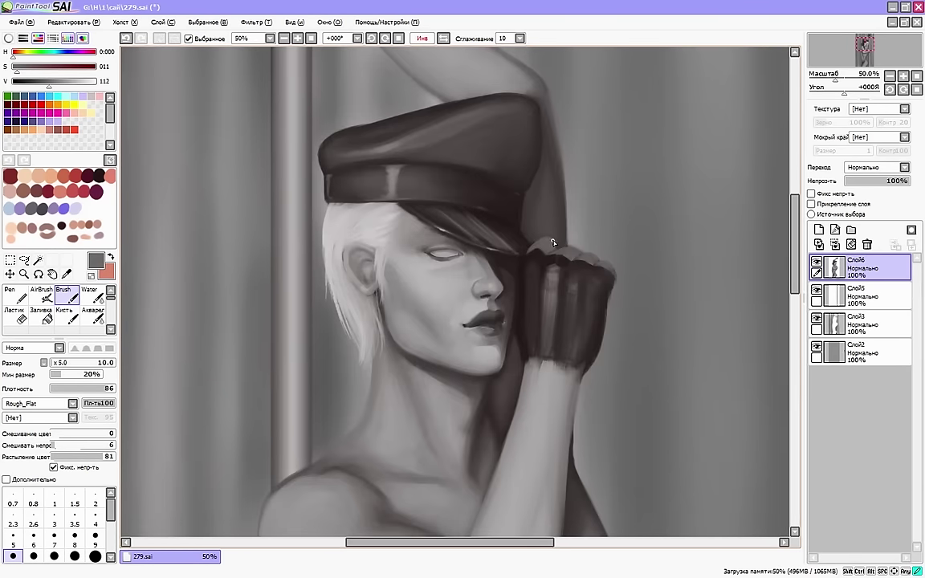
Define the glove's scalloped edge against the fingers with sampled dark tones at brush size 10
alt+click(573, 258)
key(h)
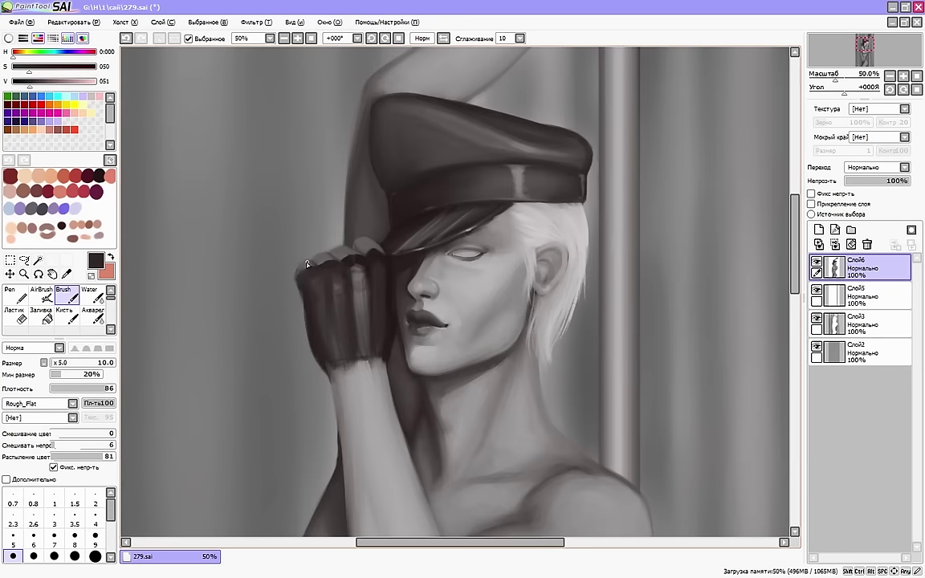
alt+click(299, 277)
alt+click(367, 251)
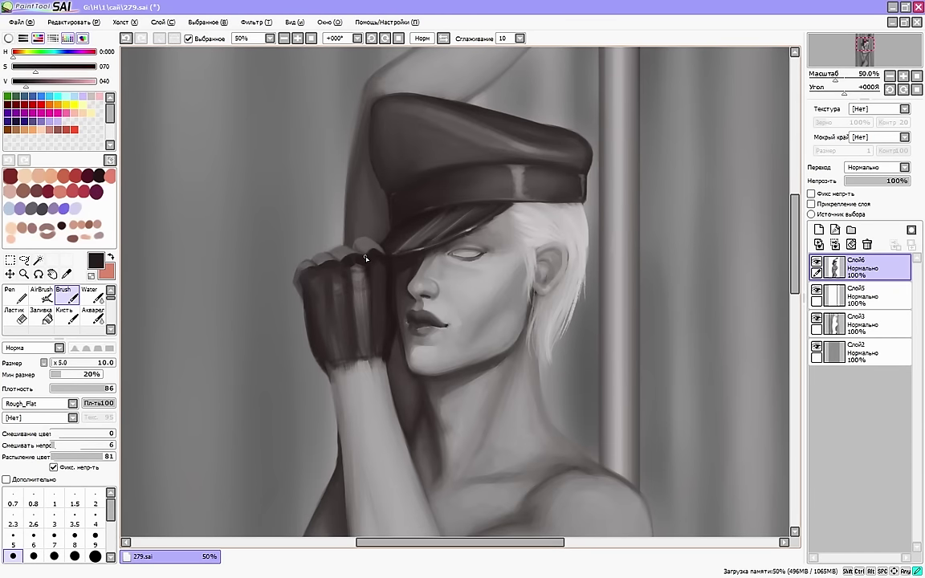
key(h)
alt+click(545, 253)
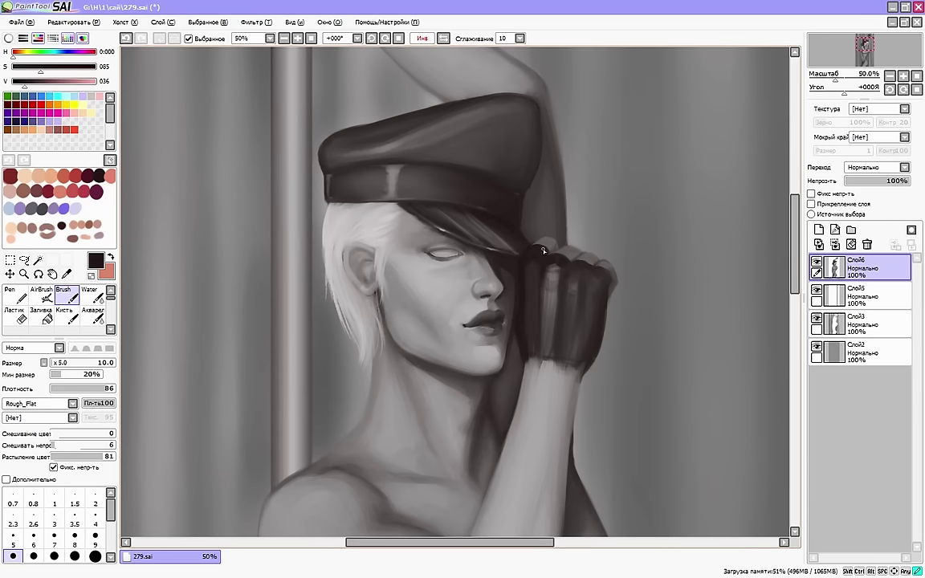
Darken the glove's back and fingers with the sampled near-black tone
mouse_move(567, 259)
mouse_down()
mouse_move(585, 264)
mouse_move(516, 282)
mouse_up()
mouse_move(458, 278)
mouse_down()
mouse_move(483, 268)
mouse_move(470, 305)
mouse_move(481, 347)
mouse_up()
key(h)
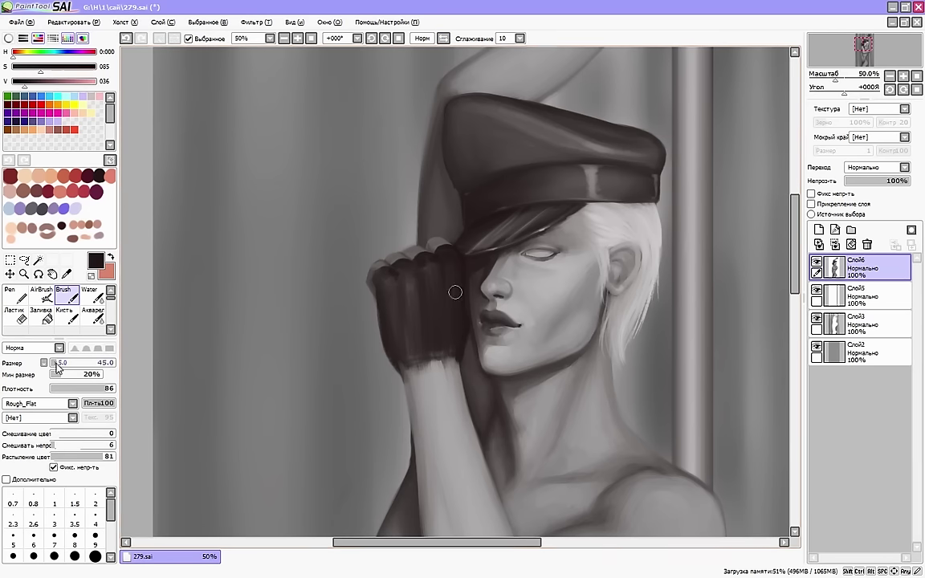
Sharpen the glove's outer edge and cuff line with the near-black tone at brush size 15
click(54, 365)
drag(381, 275, 376, 293)
key(h)
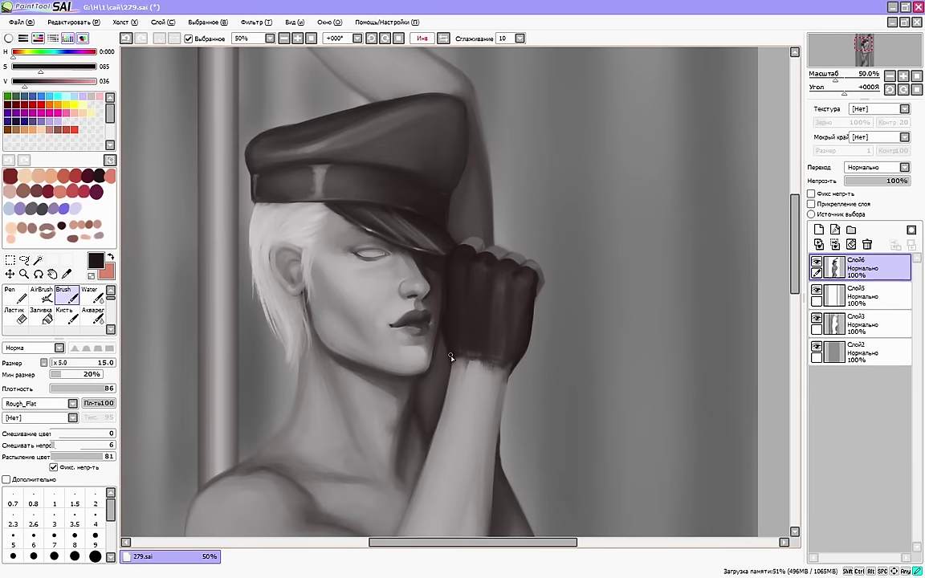
key(h)
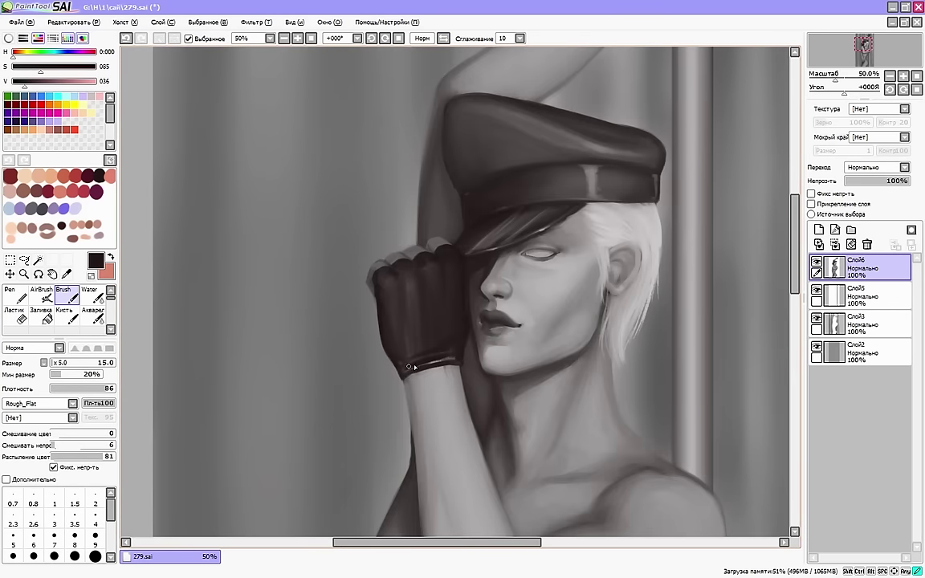
Fill in the back of the glove and darken its cuff with the near-black tone at brush size 40
click(58, 363)
drag(450, 327, 391, 329)
click(56, 363)
drag(403, 363, 459, 362)
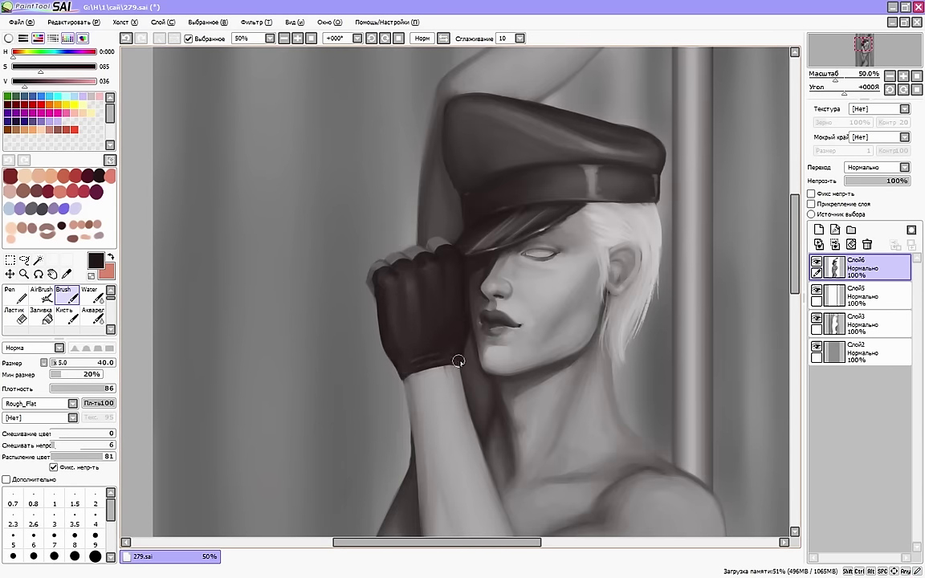
Touch up the glove's finger shapes with the near-black tone at brush size 25
key(h)
key(bracketleft)
key(bracketleft)
key(bracketleft)
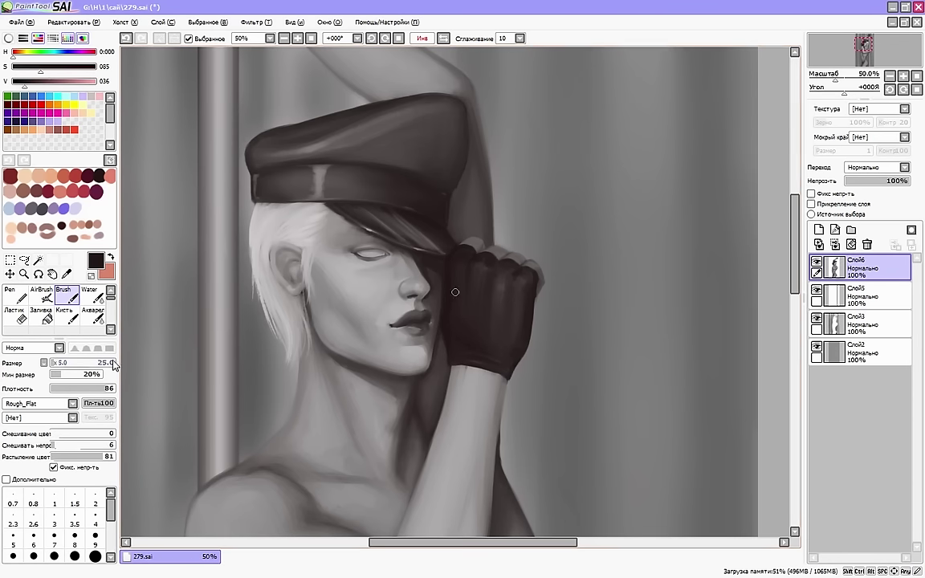
click(59, 364)
Blend a sampled dark grey softly over the back of the glove with the Кисть brush
right_click(488, 274)
click(47, 319)
click(67, 316)
key(bracketleft)
key(bracketleft)
key(bracketleft)
key(bracketleft)
key(bracketleft)
key(bracketleft)
key(bracketleft)
key(bracketleft)
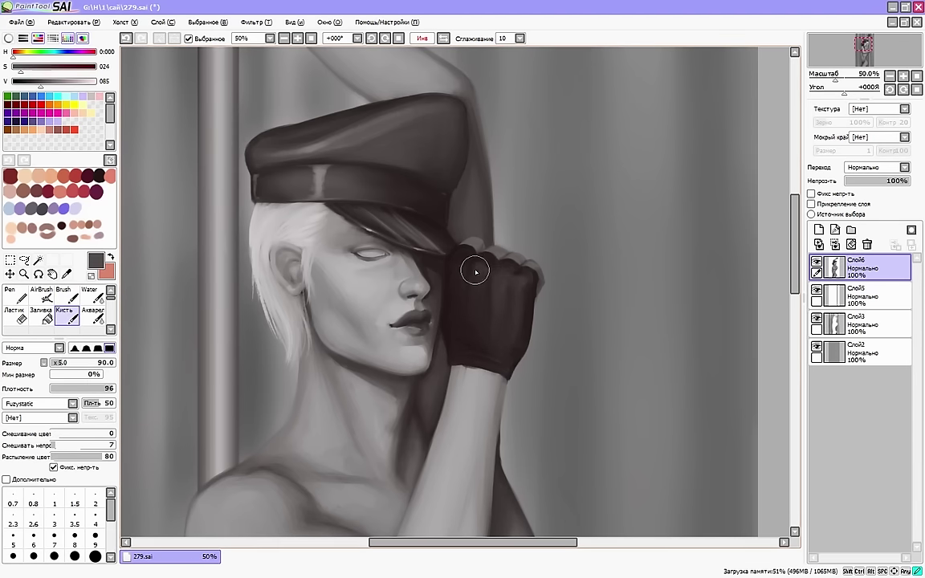
Shade the glove's cuff folds and knuckles with a sampled dark grey at Кисть sizes 25 and 80
key(h)
right_click(416, 275)
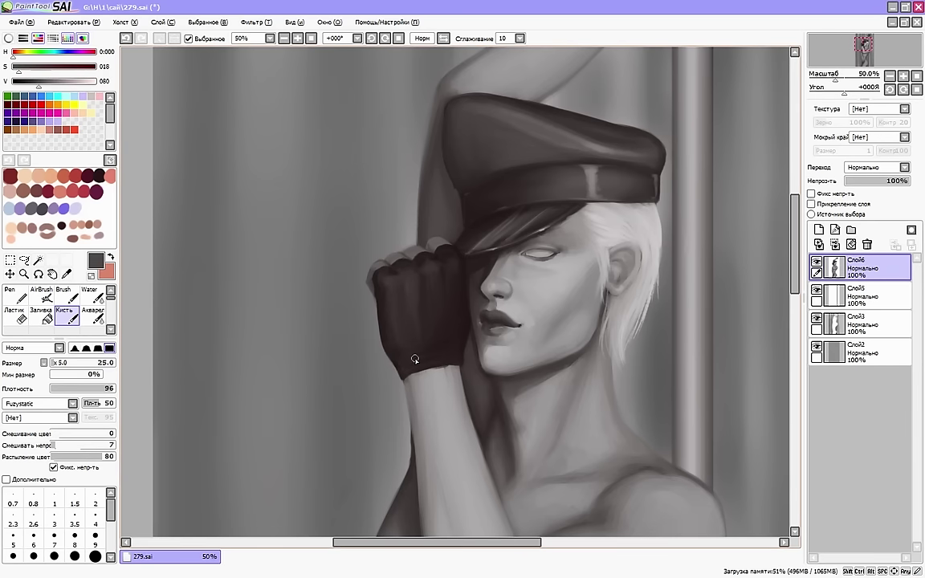
key(bracketright)
key(bracketright)
key(bracketright)
key(bracketright)
key(bracketright)
key(bracketright)
key(bracketright)
key(bracketright)
key(h)
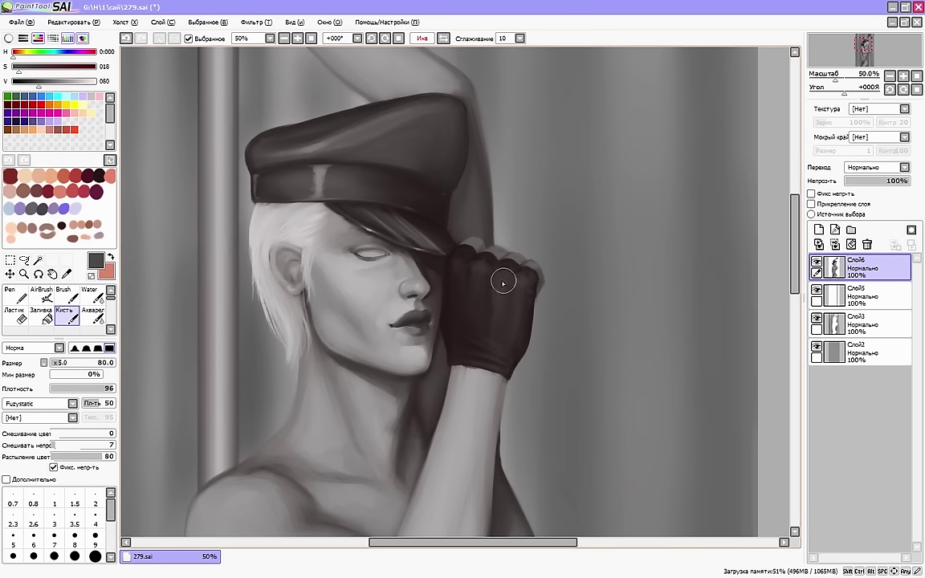
Pick out the glove's folds with a mid grey sampled from the background beside the pole
key(bracketleft)
key(bracketleft)
key(bracketleft)
right_click(190, 124)
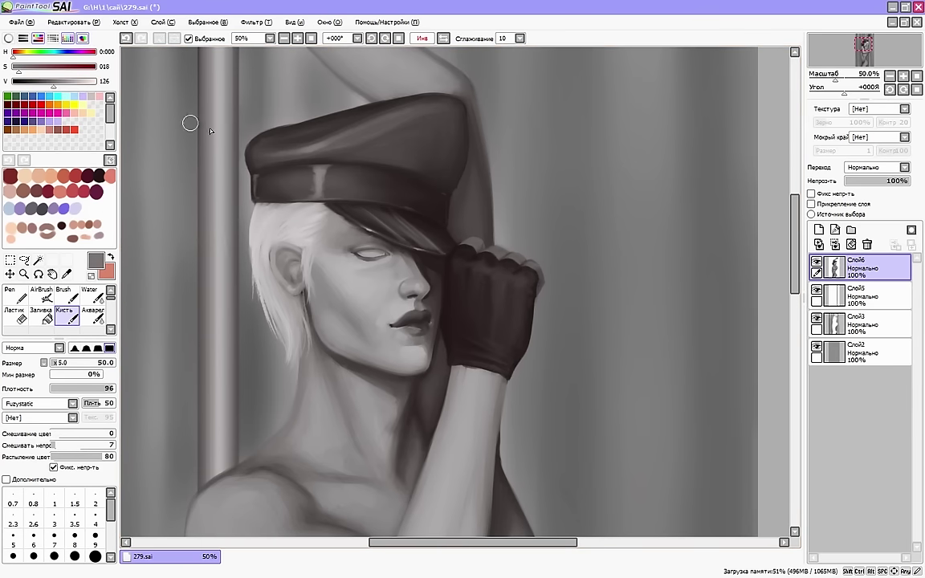
key(h)
key(bracketleft)
key(bracketleft)
Brush a soft sheen over the glove's back and knuckles with the same mid grey at sizes 130 and 80
key(bracketright)
key(bracketright)
key(bracketright)
key(bracketright)
key(bracketright)
key(bracketright)
key(bracketright)
key(bracketright)
key(bracketright)
key(bracketright)
key(bracketright)
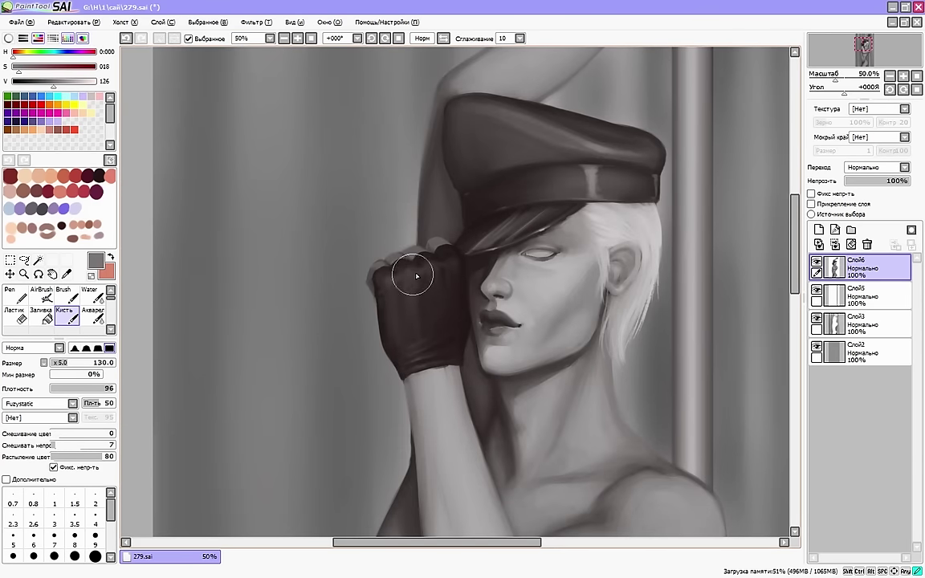
key(bracketleft)
key(bracketleft)
key(bracketleft)
key(bracketleft)
key(bracketleft)
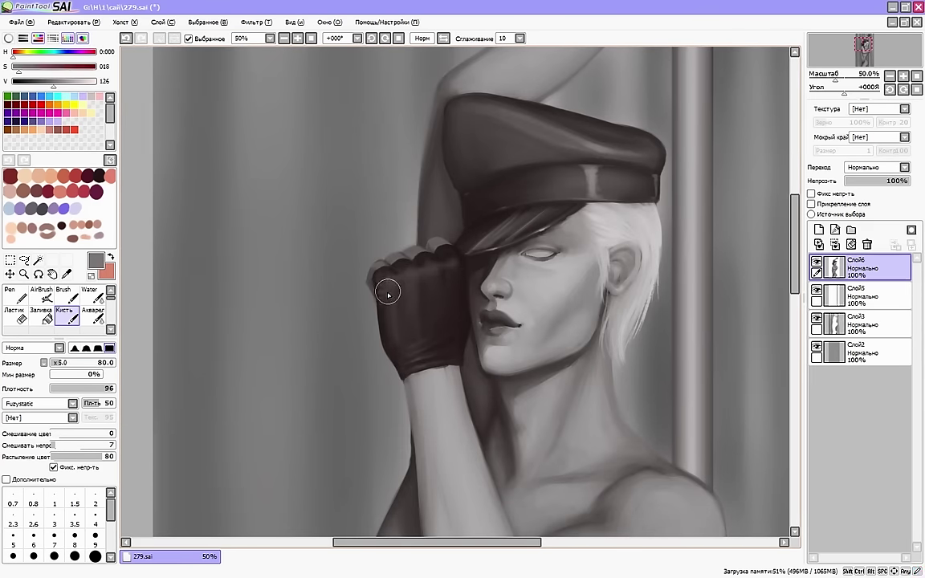
Refine the raised arm's edge and wrist with sampled greys, finishing with Brush at size 50
right_click(390, 349)
drag(459, 121, 408, 176)
drag(397, 215, 416, 284)
mouse_move(795, 280)
mouse_down()
mouse_move(778, 252)
mouse_move(778, 263)
mouse_up()
click(27, 314)
click(67, 295)
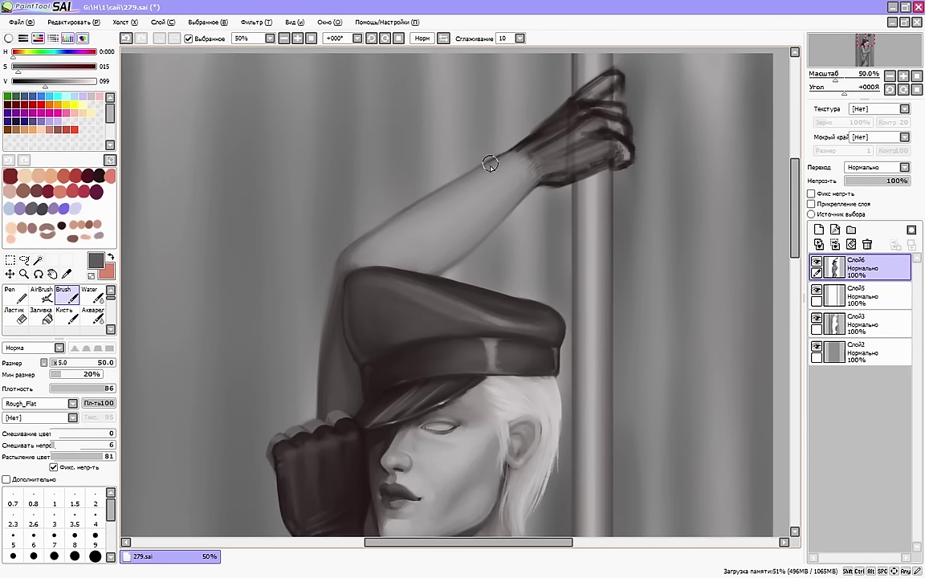
right_click(491, 163)
mouse_move(524, 151)
mouse_down()
mouse_move(557, 169)
mouse_move(536, 162)
mouse_up()
Fill the upper side of the raised hand's glove with its sampled dark tone at brush size 25
right_click(575, 118)
key(h)
key(bracketleft)
key(bracketleft)
key(bracketleft)
key(bracketleft)
key(bracketleft)
drag(380, 153, 389, 148)
key(h)
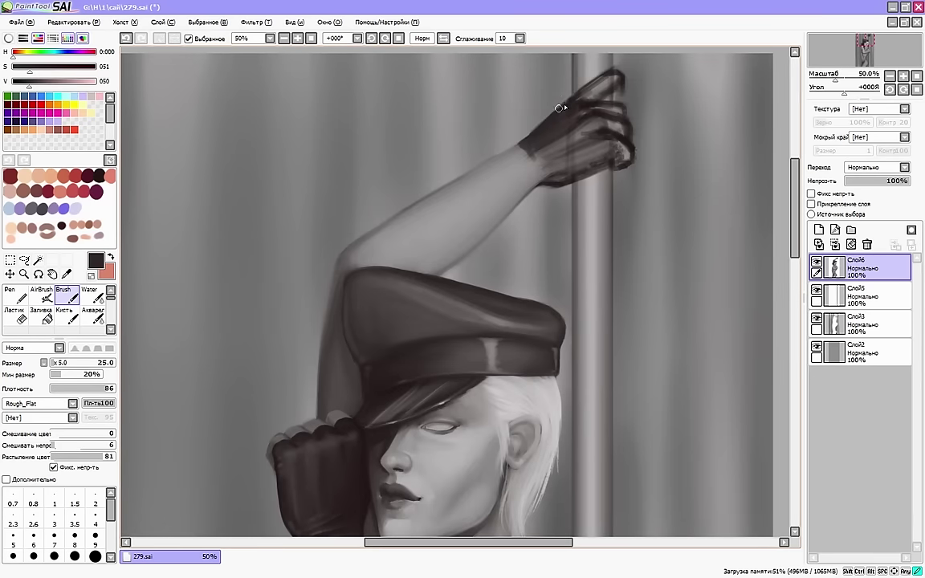
drag(561, 108, 517, 148)
Define the cuff band of the raised hand's glove with dark tones at brush size 15
drag(420, 543, 433, 527)
key(bracketleft)
key(bracketleft)
drag(483, 150, 496, 184)
key(h)
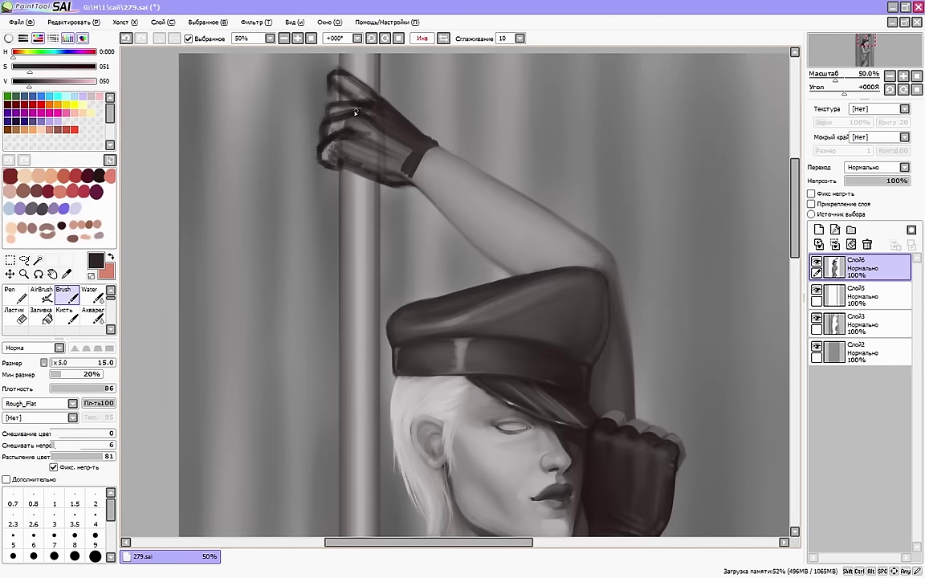
right_click(434, 147)
mouse_move(430, 151)
mouse_down()
mouse_move(412, 178)
mouse_move(387, 160)
mouse_up()
Block in the back of the raised hand's glove with the dark tone using a larger brush
key(bracketright)
key(bracketright)
key(bracketright)
key(bracketright)
key(bracketright)
key(bracketright)
key(bracketright)
mouse_move(357, 131)
mouse_down()
mouse_move(400, 158)
mouse_move(340, 156)
mouse_move(333, 140)
mouse_up()
Strengthen the raised glove's cuff and knuckle lines with a sampled near-black tone at brush size 25
key(h)
drag(532, 351, 554, 298)
key(bracketleft)
key(bracketleft)
key(bracketleft)
key(bracketleft)
key(bracketleft)
right_click(381, 135)
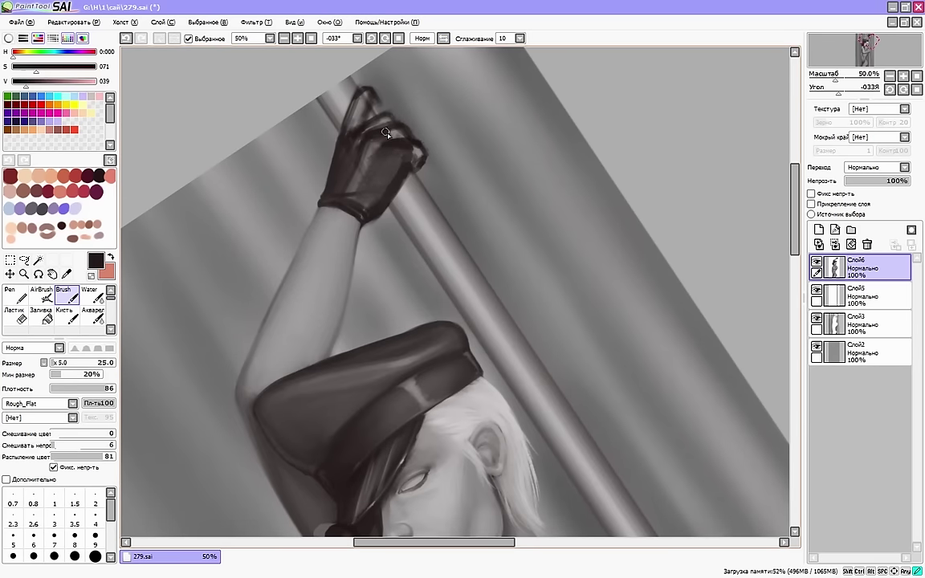
key(Home)
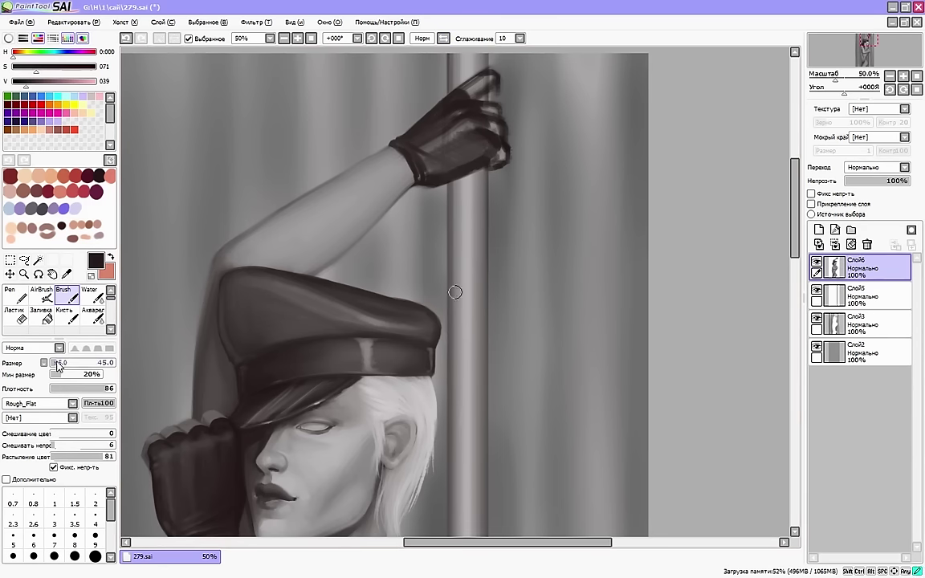
Darken the back of the raised glove with the near-black tone at brush sizes 45 and 40
key(bracketright)
key(bracketright)
key(bracketright)
key(bracketright)
drag(410, 137, 440, 143)
key(bracketleft)
Smooth the shading across the raised glove's back with sampled dark tones at brush size 40
right_click(451, 125)
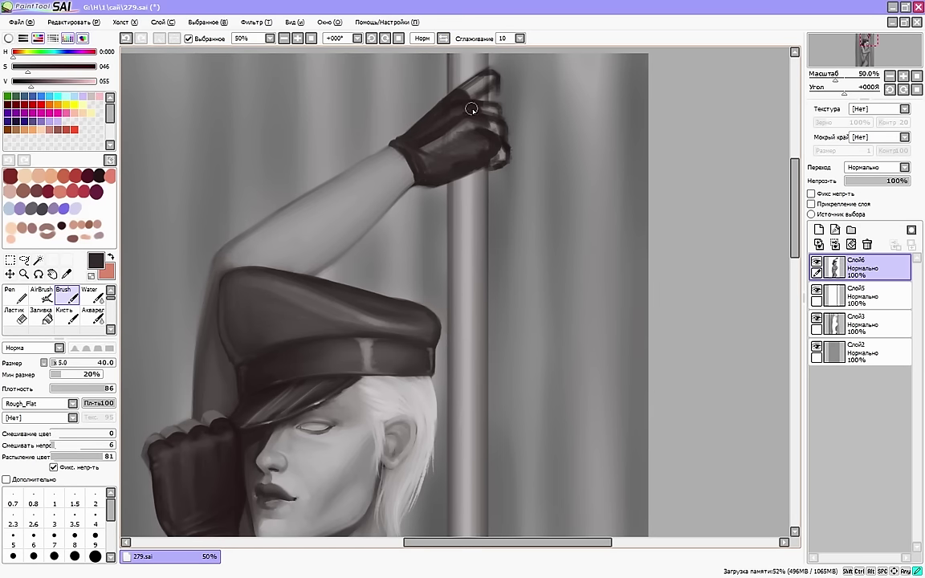
click(422, 39)
alt+click(456, 163)
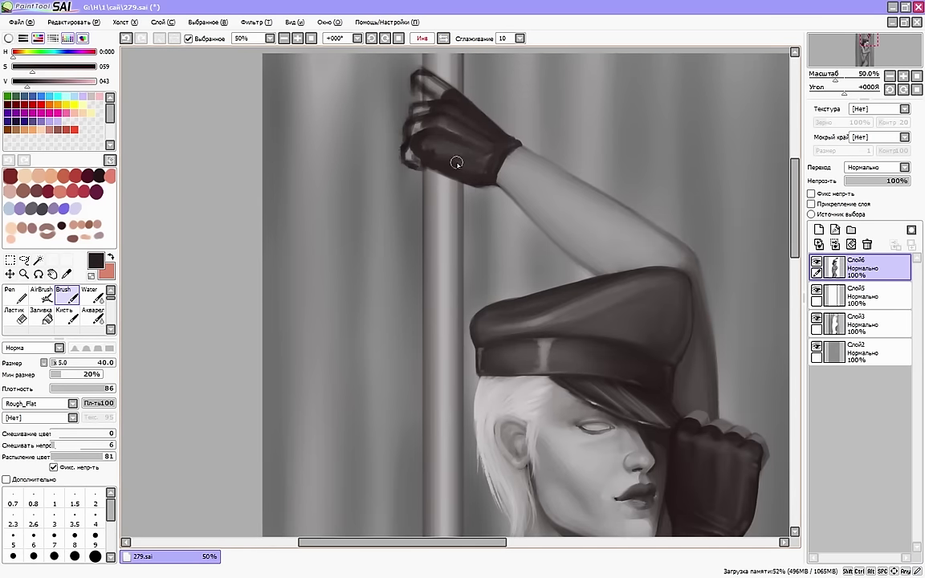
key(h)
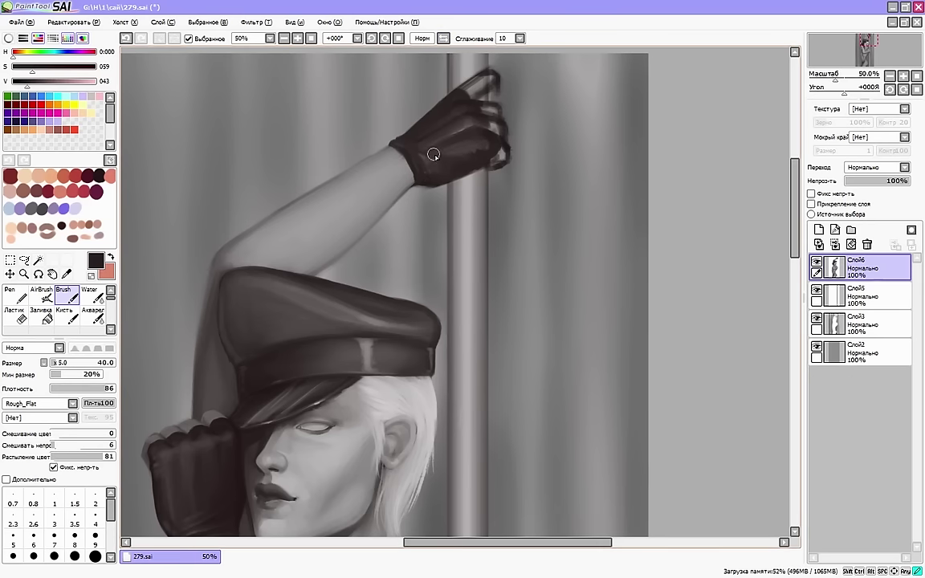
alt+click(419, 168)
key(e)
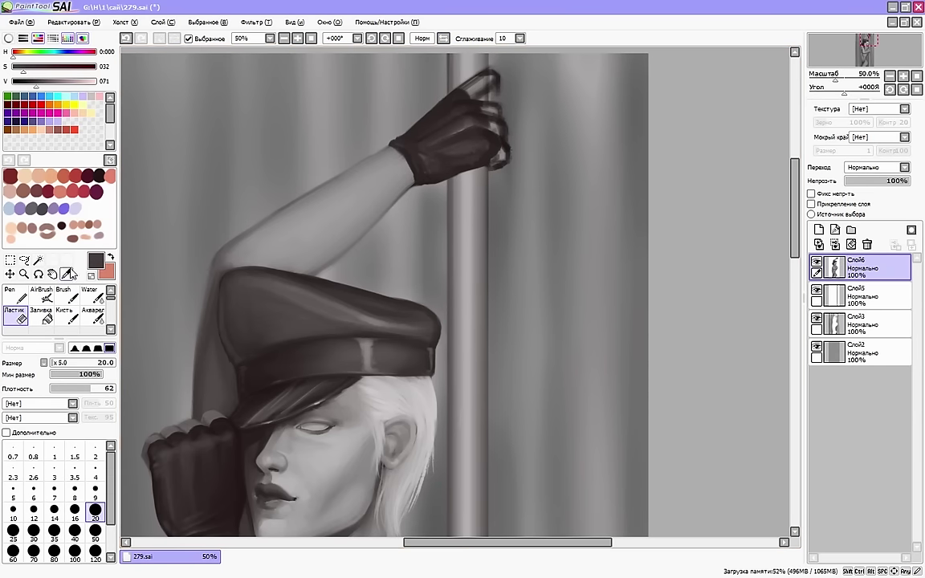
key(b)
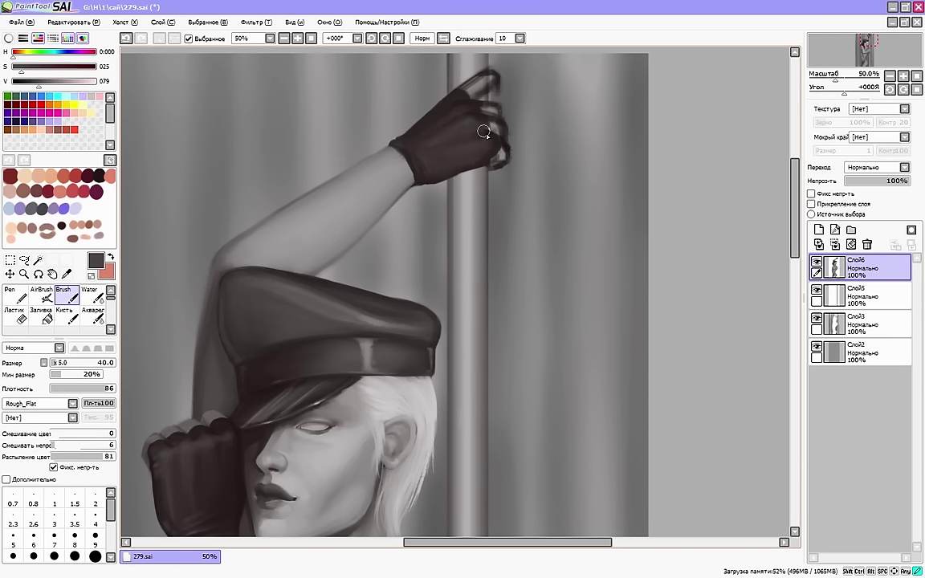
Paint the raised hand's bare thumb and fingers over the sketch with sampled greys at size 20, and erase stray edges
key(h)
alt+click(471, 114)
click(95, 555)
alt+click(412, 128)
mouse_move(409, 137)
mouse_down()
mouse_move(413, 153)
mouse_move(432, 135)
mouse_move(392, 122)
mouse_move(401, 125)
mouse_up()
key(h)
key(Delete)
key(Delete)
key(Delete)
alt+click(387, 133)
alt+click(399, 109)
key(e)
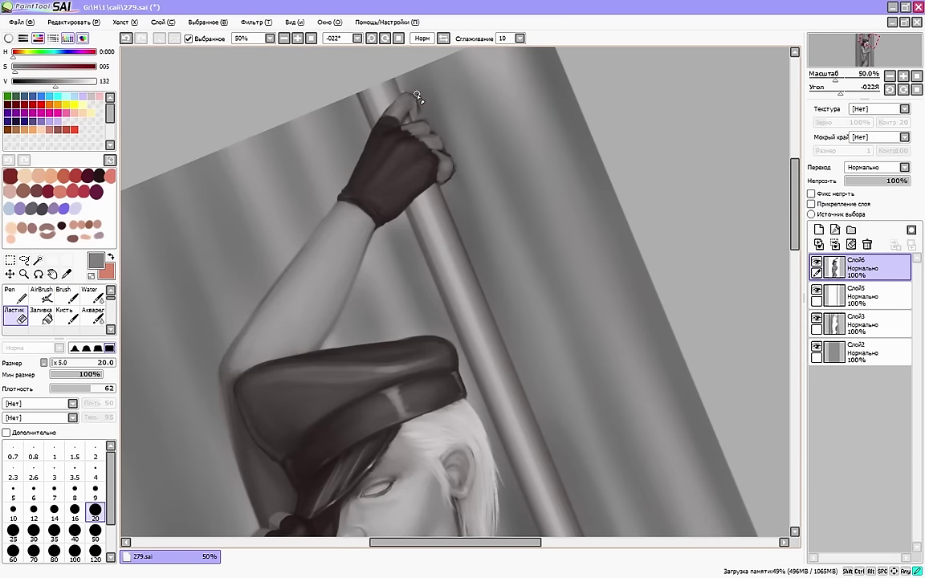
Refine the shape and shading of the raised hand's curled fingers with sampled greys at brush size 20
click(72, 291)
mouse_move(448, 147)
mouse_down()
mouse_move(455, 169)
mouse_move(440, 178)
mouse_up()
alt+click(431, 139)
key(e)
key(b)
alt+click(438, 176)
Shape the raised glove's scalloped edge against the fingers with sampled near-black tones at brush size 20
alt+click(433, 159)
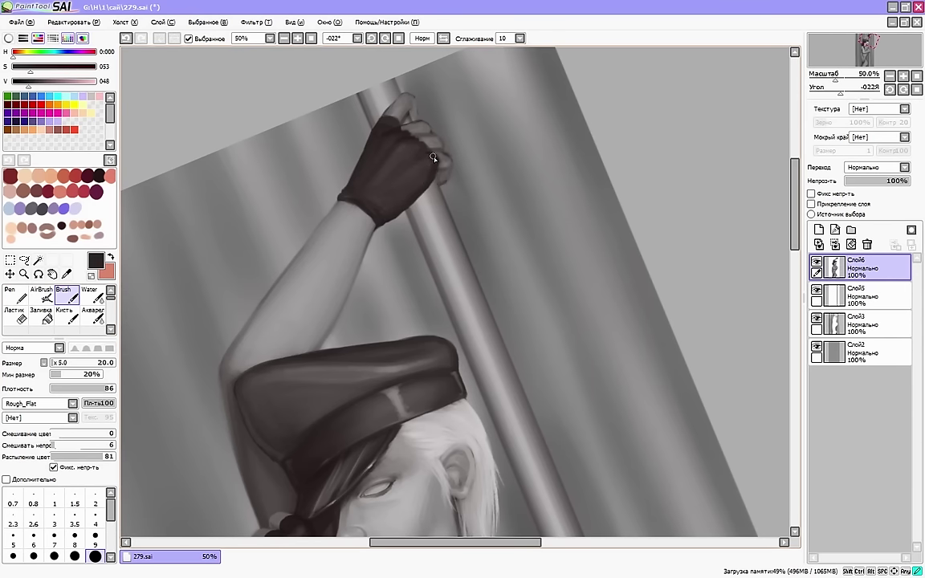
key(Insert)
alt+click(502, 141)
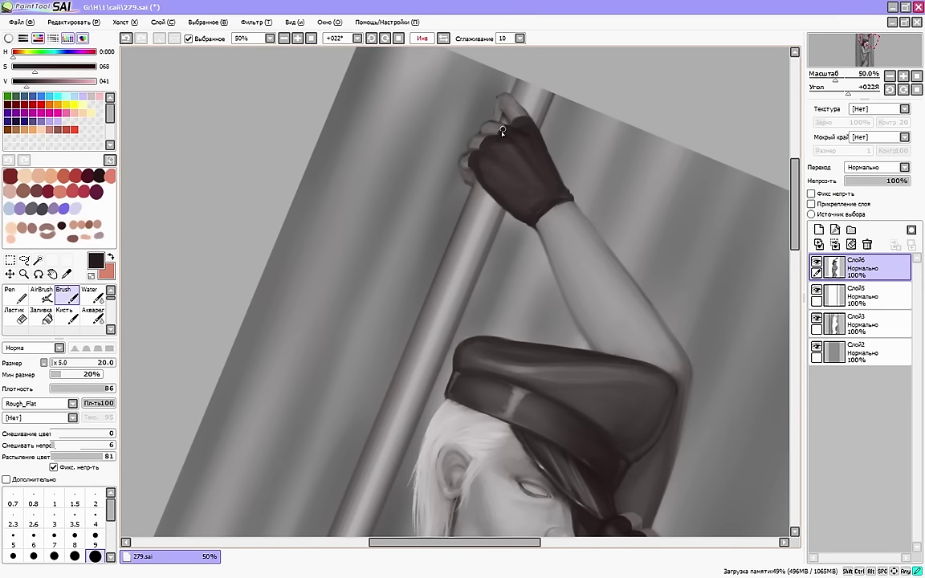
key(Insert)
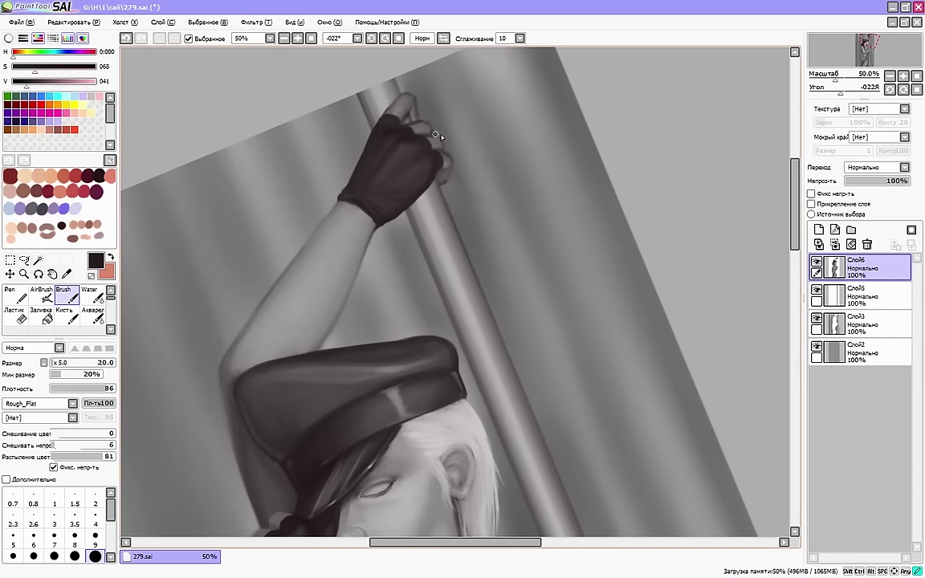
key(Delete)
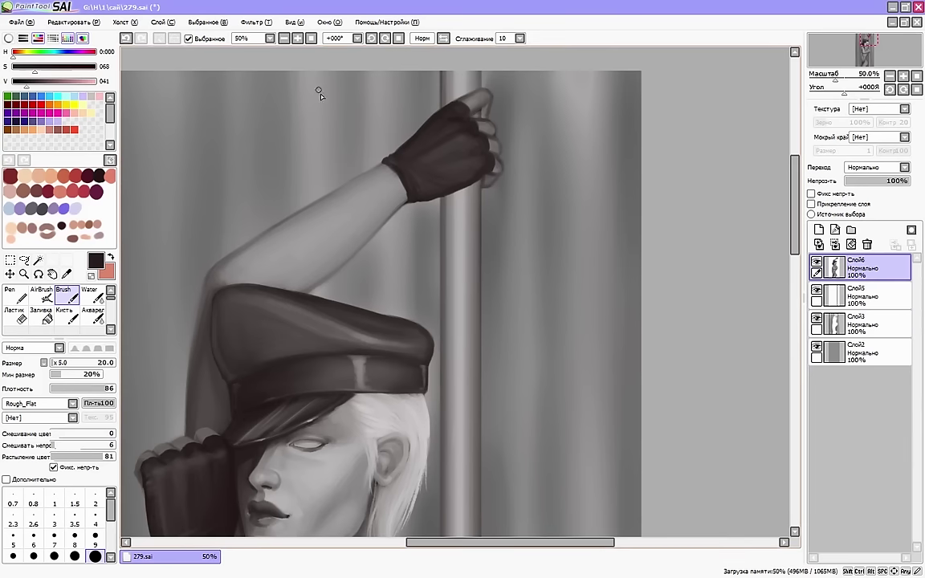
Soften the raised hand's finger shading with a sampled light grey using Кисть at size 20
alt+click(480, 102)
click(67, 315)
mouse_move(459, 142)
mouse_down()
mouse_move(457, 128)
mouse_move(463, 177)
mouse_up()
click(95, 556)
Handwrite a white pause note on a new layer beside the figure
key(Page_Down)
drag(795, 188, 796, 235)
drag(401, 543, 359, 546)
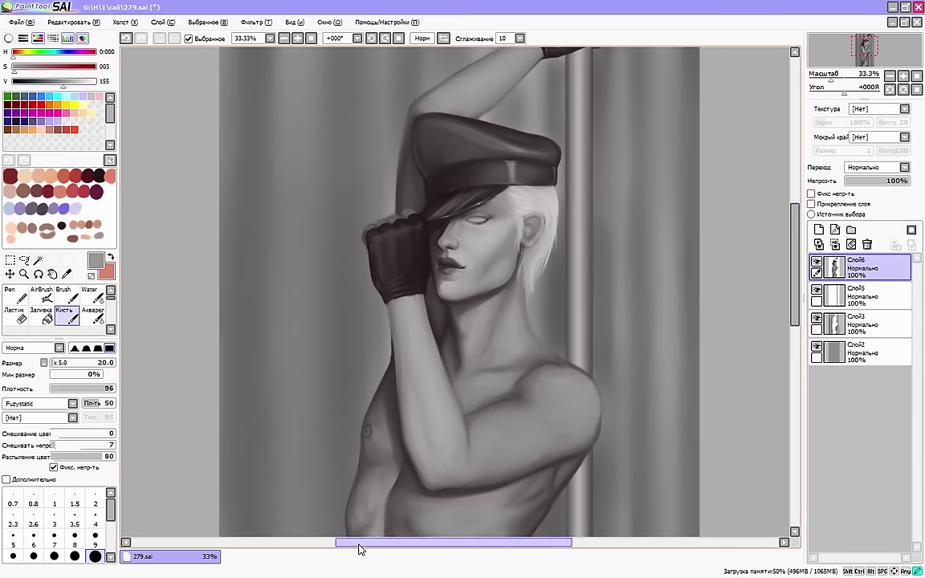
click(819, 229)
click(95, 82)
drag(256, 153, 278, 221)
drag(298, 163, 338, 152)
drag(254, 276, 363, 213)
key(ctrl+z)
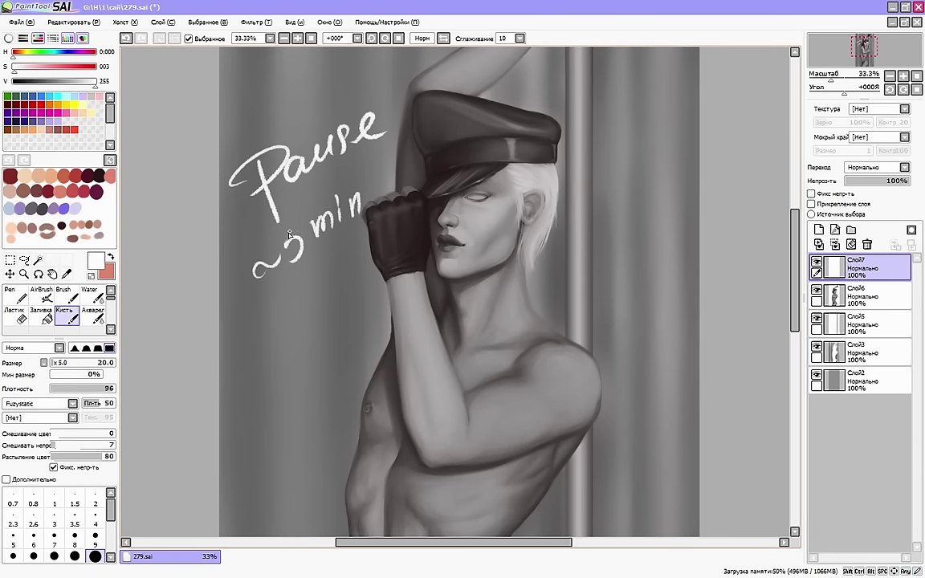
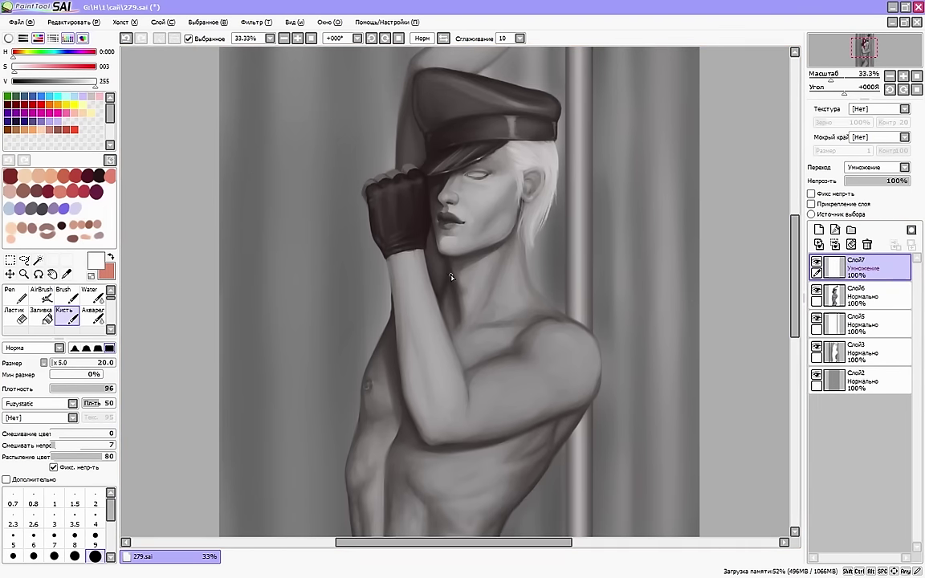
Paint the visible eye's iris and lids on the Умножение layer with Акварель at size 15, and merge the layer down
click(92, 315)
scroll(457, 157, up, 1)
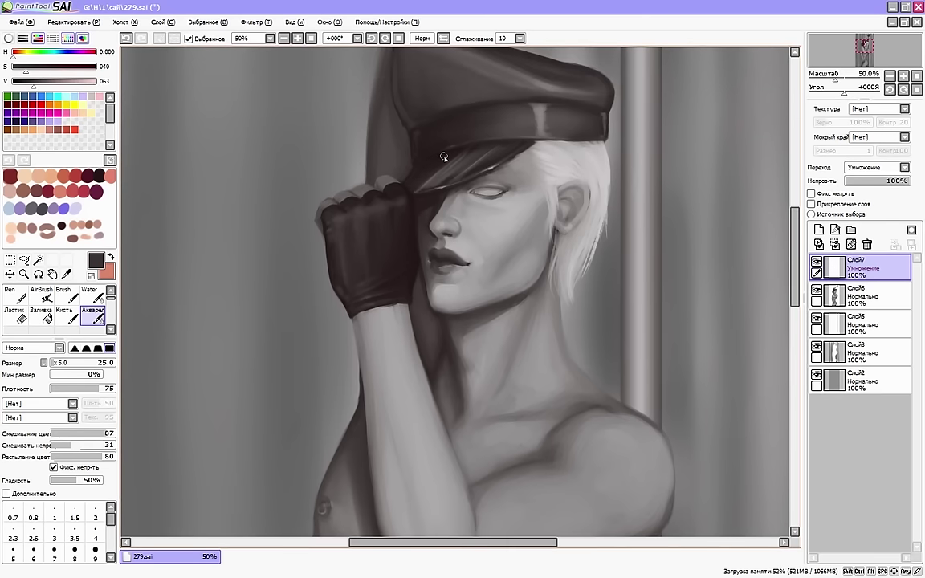
key(h)
click(57, 363)
key(h)
click(835, 244)
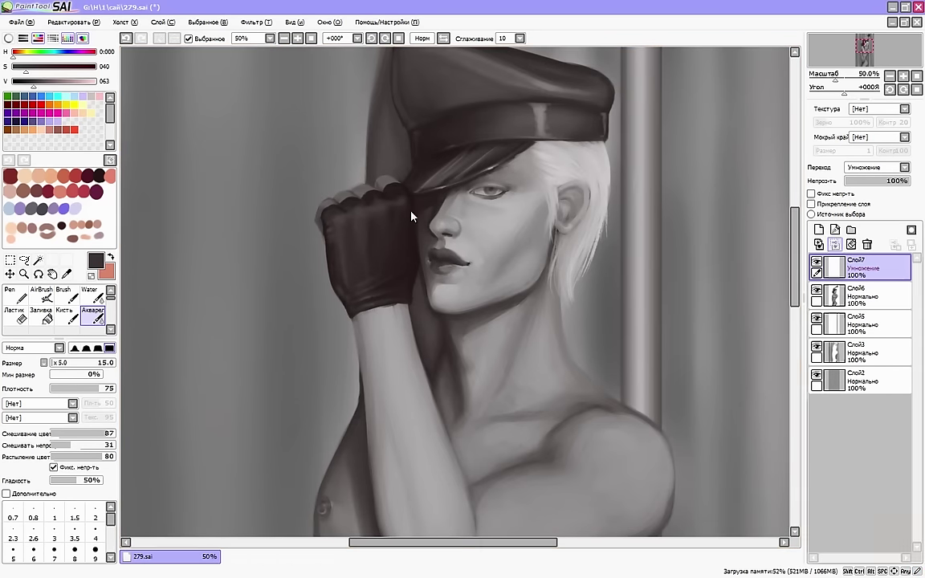
Sketch the eyebrow below the cap's visor with a sampled grey using Brush at size 10
click(67, 295)
click(13, 556)
click(423, 38)
right_click(421, 172)
key(h)
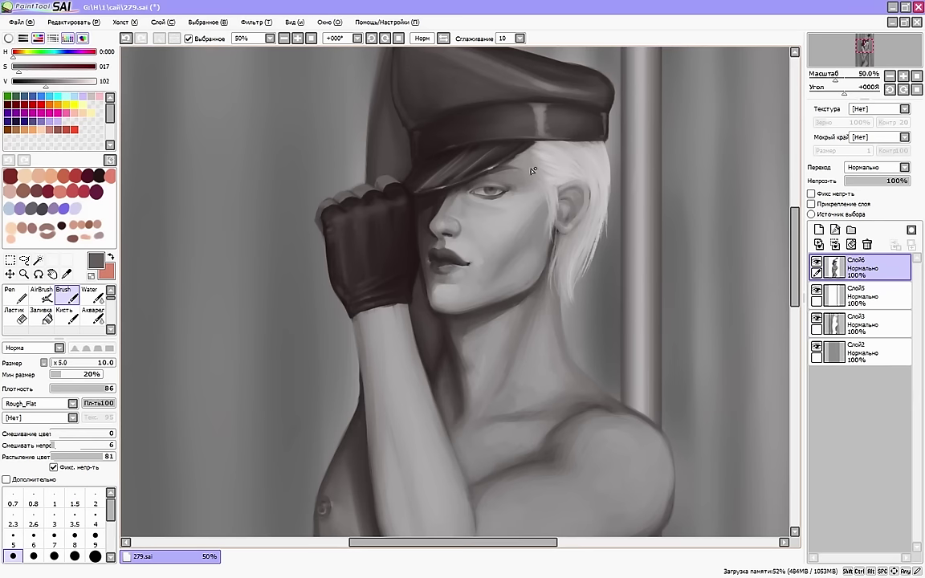
Darken the eyebrow and upper lid line with a sampled near-black tone at brush size 5
key(bracketleft)
key(bracketleft)
key(bracketleft)
key(bracketleft)
key(bracketleft)
alt+click(528, 151)
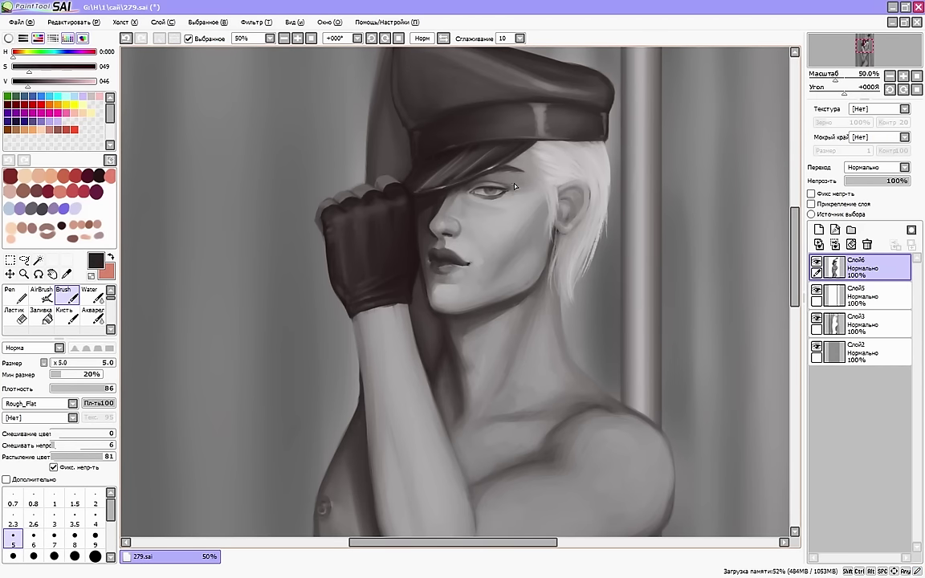
Darken the eye's upper lid and lash line in near-black (value 028) using Кисть at size 3 without a texture
key(h)
click(22, 85)
click(54, 519)
click(67, 316)
click(72, 404)
click(48, 415)
click(54, 519)
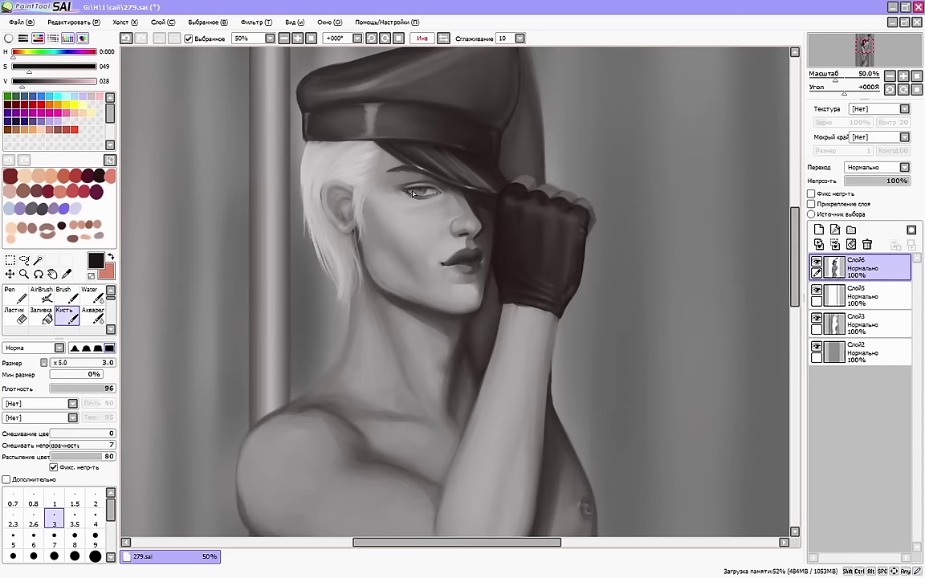
Refine the lower lid with sampled light and dark greys, and add white highlights to the eye
key(h)
alt+click(491, 200)
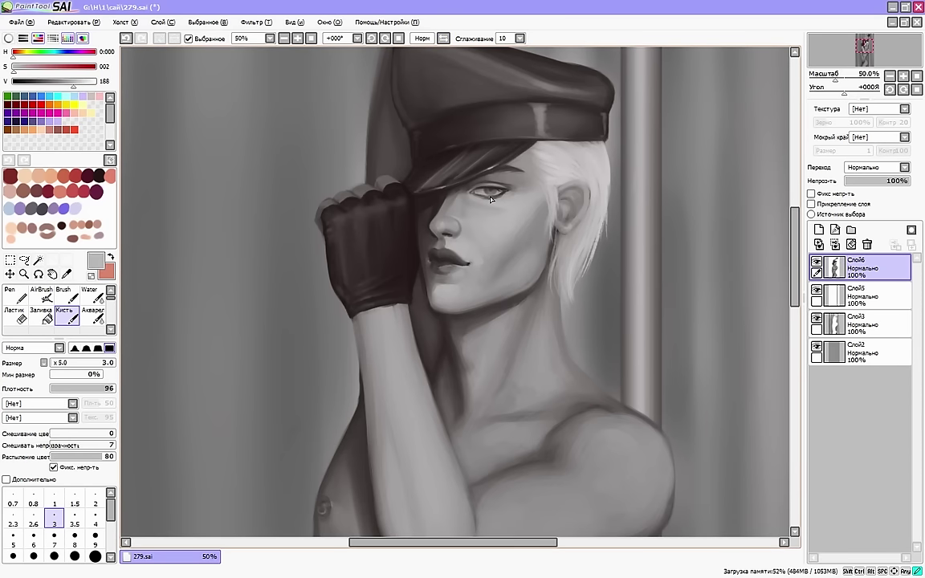
alt+click(488, 197)
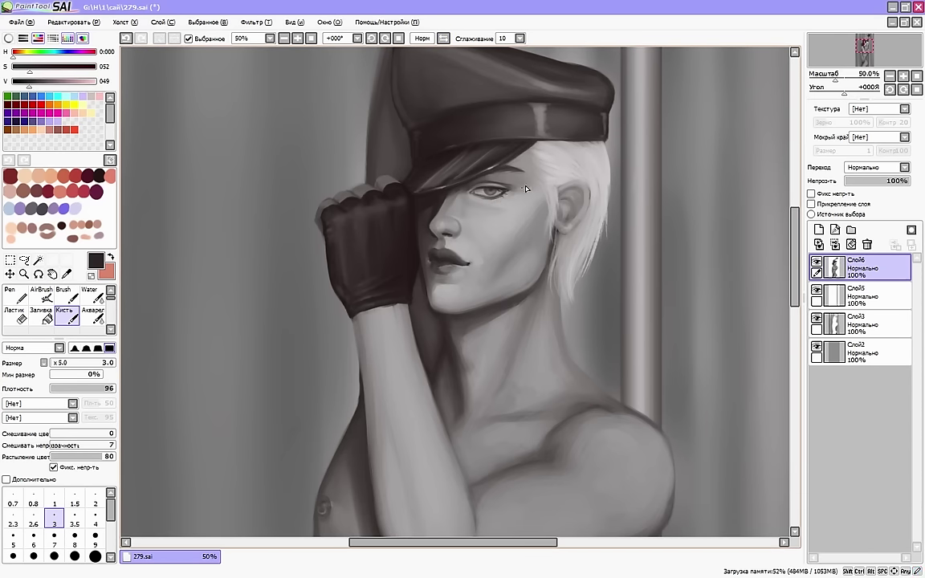
key(h)
alt+click(293, 127)
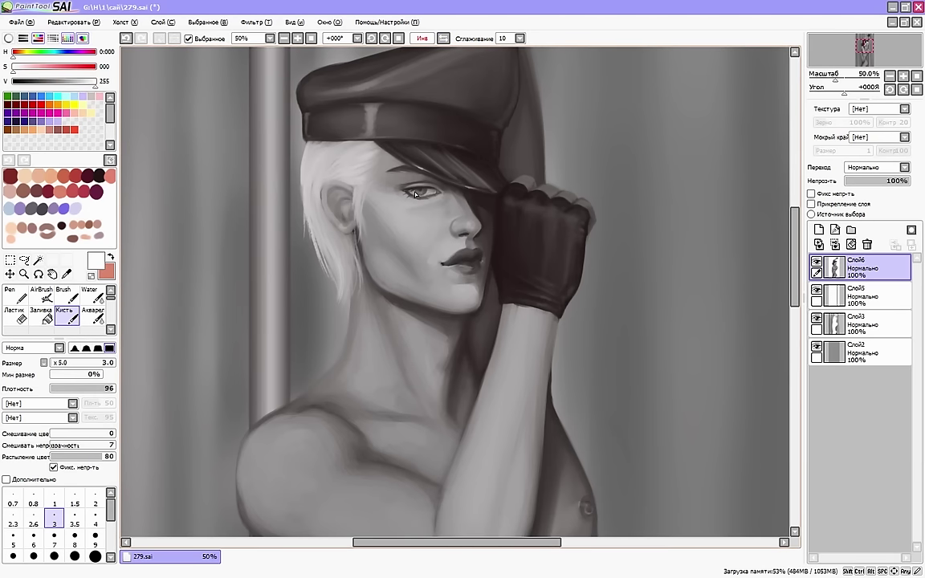
key(h)
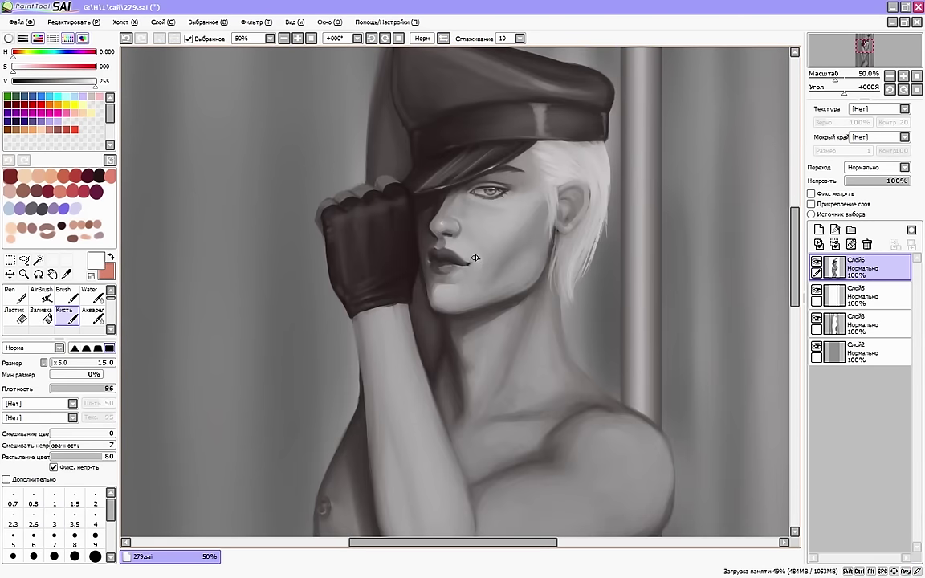
Define the corner and parting line of the mouth with sampled dark greys at brush size 5
key(h)
alt+click(476, 258)
click(13, 539)
drag(447, 263, 440, 264)
alt+click(437, 269)
alt+click(514, 247)
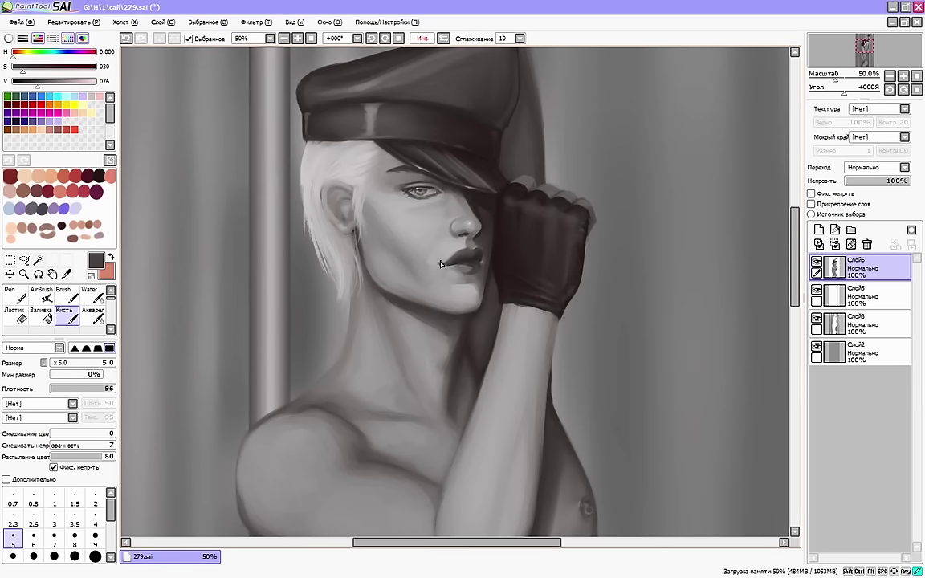
Shade the area between the nose and upper lip with a sampled mid-grey, starting at brush size 40
key(h)
alt+click(434, 271)
click(57, 365)
alt+click(430, 245)
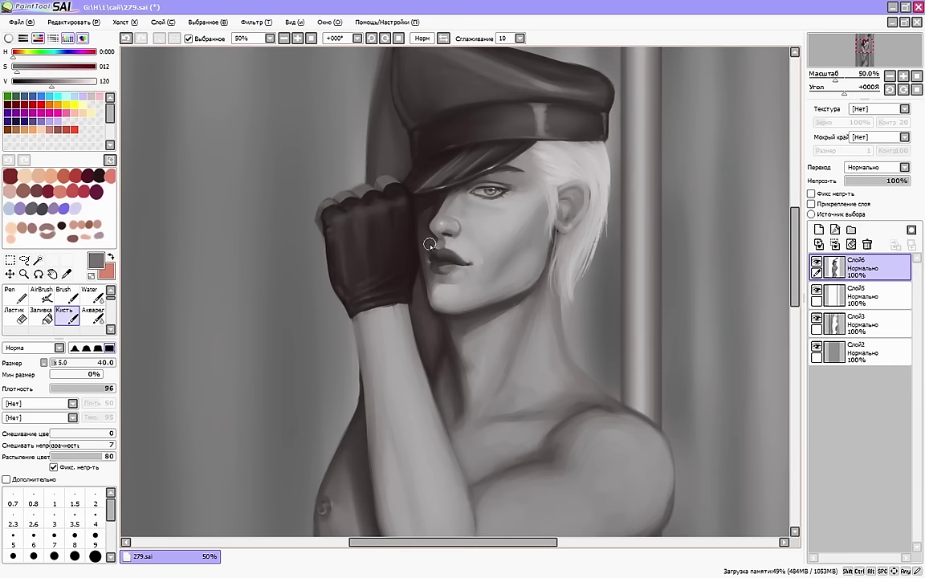
key(bracketright)
key(bracketright)
key(bracketright)
mouse_move(429, 234)
mouse_down()
mouse_move(427, 213)
mouse_move(421, 248)
mouse_up()
Shade the nose bridge and inner eye area under the visor with sampled tones
alt+click(453, 192)
drag(457, 193, 433, 202)
alt+click(553, 171)
alt+click(451, 190)
alt+click(418, 215)
Refine the ear and the face edge along the sideburn with sampled dark and light greys at brush size 30
key(h)
key(bracketleft)
key(bracketleft)
key(bracketleft)
key(bracketleft)
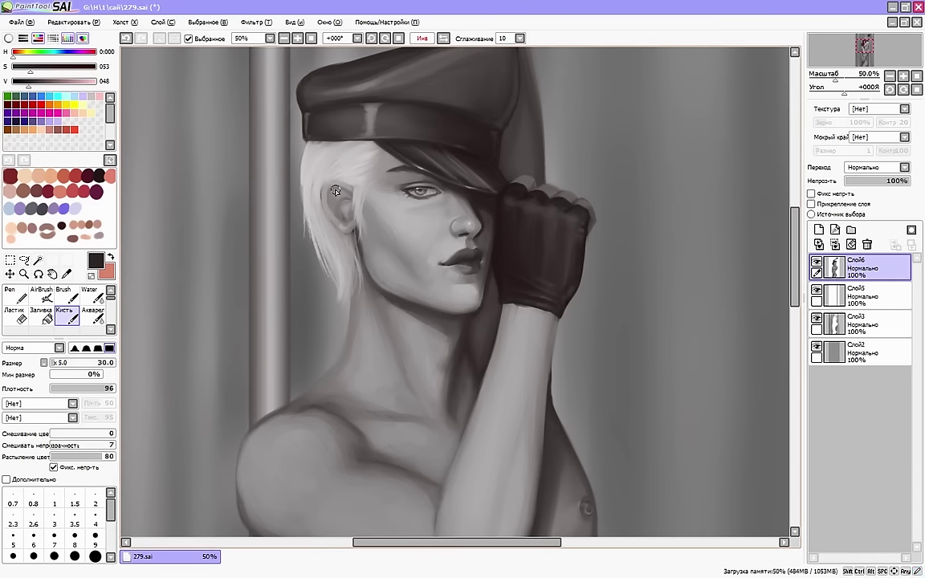
key(h)
alt+click(584, 219)
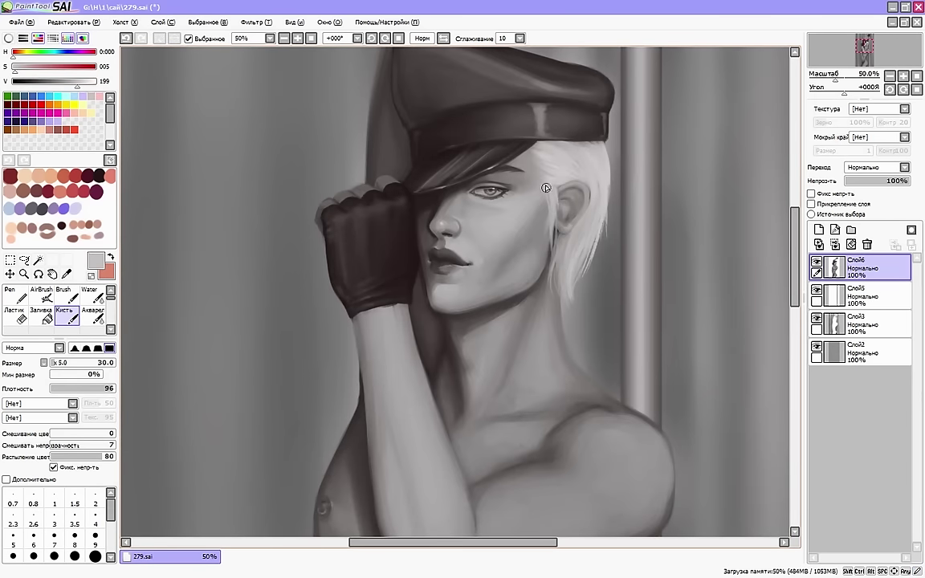
drag(550, 221, 550, 263)
mouse_move(564, 190)
mouse_down()
mouse_move(574, 181)
mouse_move(590, 202)
mouse_up()
alt+click(589, 223)
Soften the ear and adjoining cheek with a sampled light grey at brush sizes 70 and 55
key(Page_Down)
drag(794, 251, 794, 289)
key(bracketright)
key(bracketright)
key(bracketright)
key(bracketright)
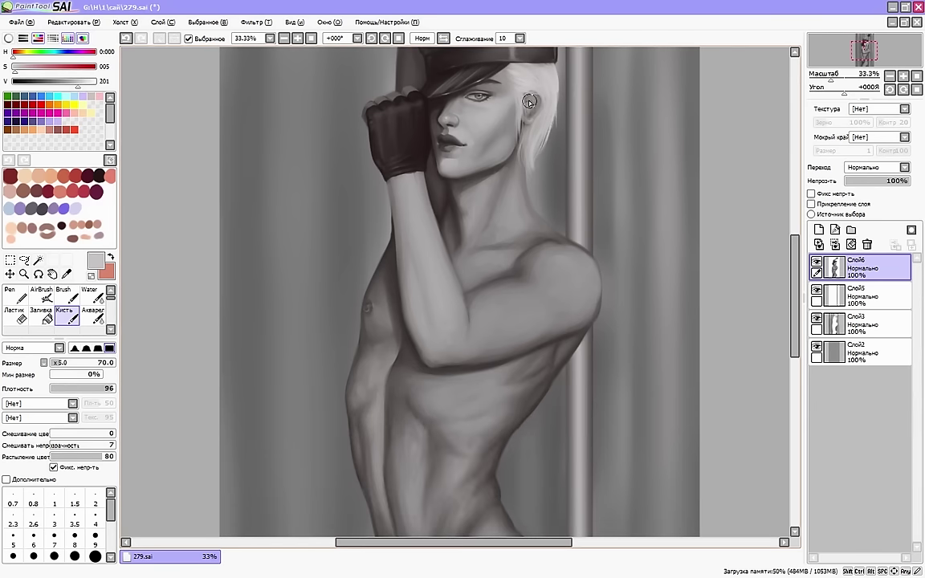
alt+click(524, 106)
drag(60, 364, 57, 366)
key(h)
drag(552, 95, 552, 123)
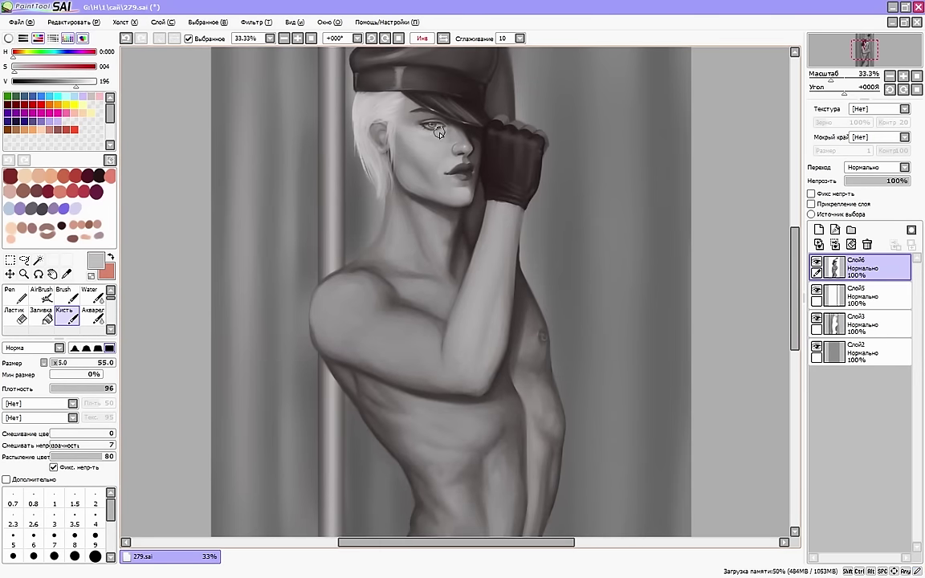
Smooth the cheek and skin around the eye with sampled light greys at brush sizes 40 and 90
alt+click(440, 133)
drag(58, 366, 57, 365)
alt+click(438, 131)
key(h)
alt+click(489, 144)
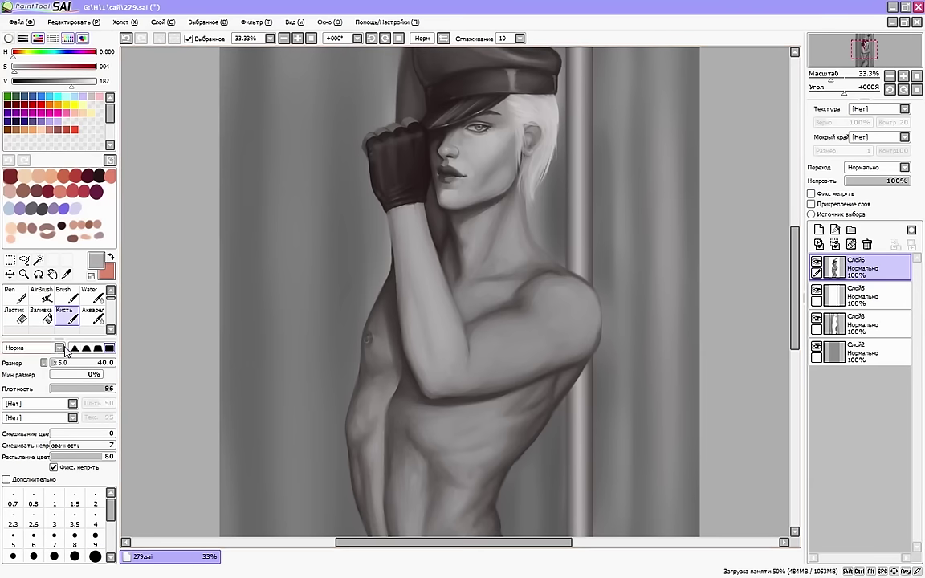
key(bracketright)
key(bracketright)
key(bracketright)
key(bracketright)
key(bracketright)
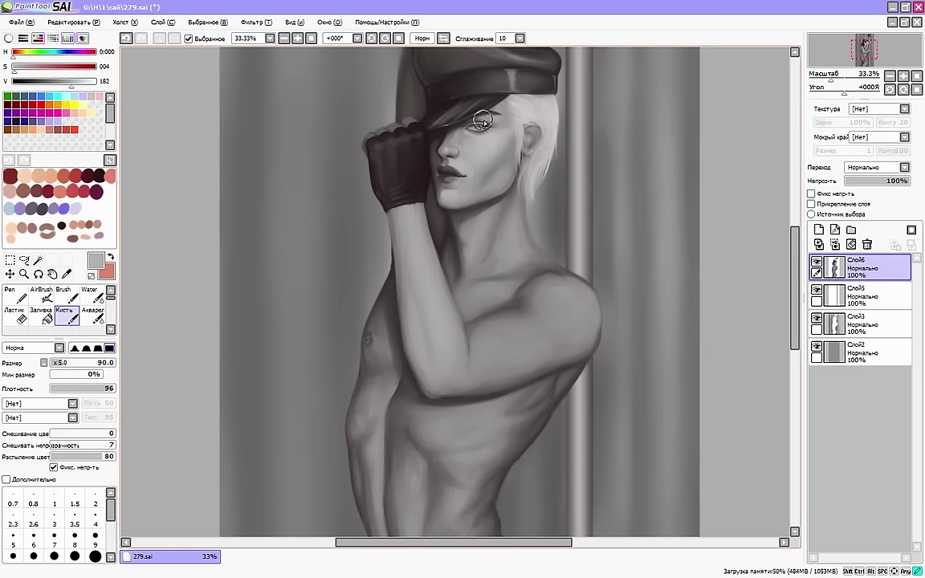
alt+click(491, 140)
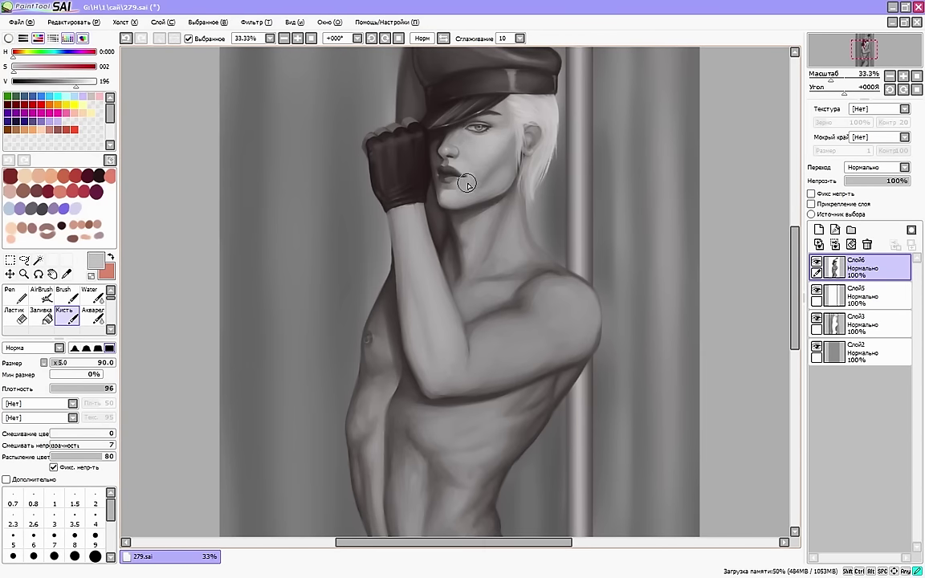
Smooth the larger planes of the face and neck with the light grey at brush size 145
key(bracketright)
key(bracketright)
key(bracketright)
key(bracketright)
key(bracketright)
key(h)
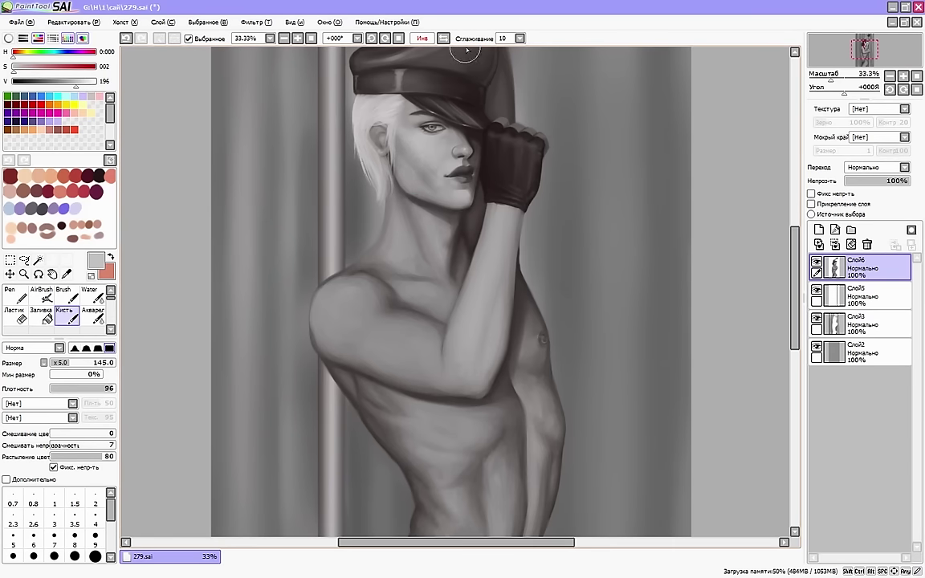
key(h)
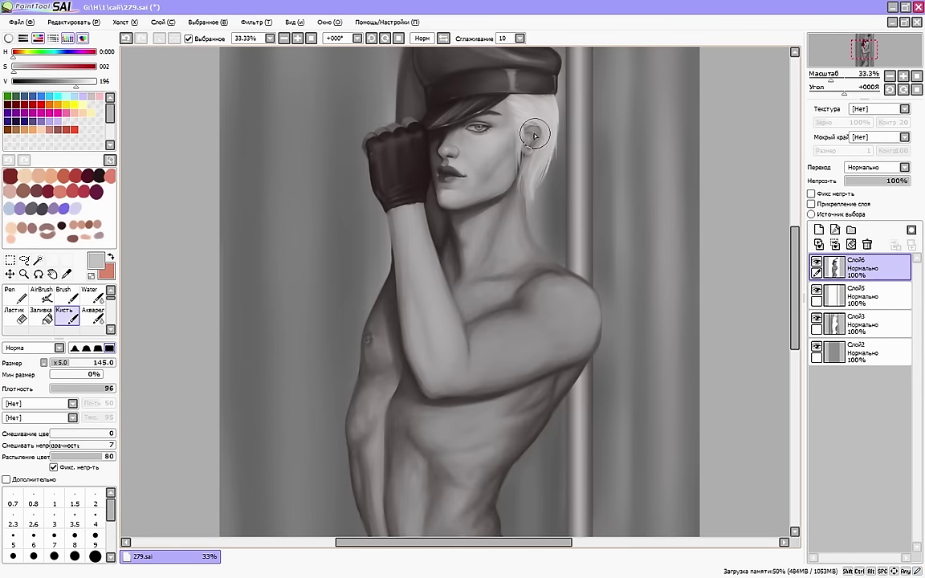
scroll(506, 176, down, 1)
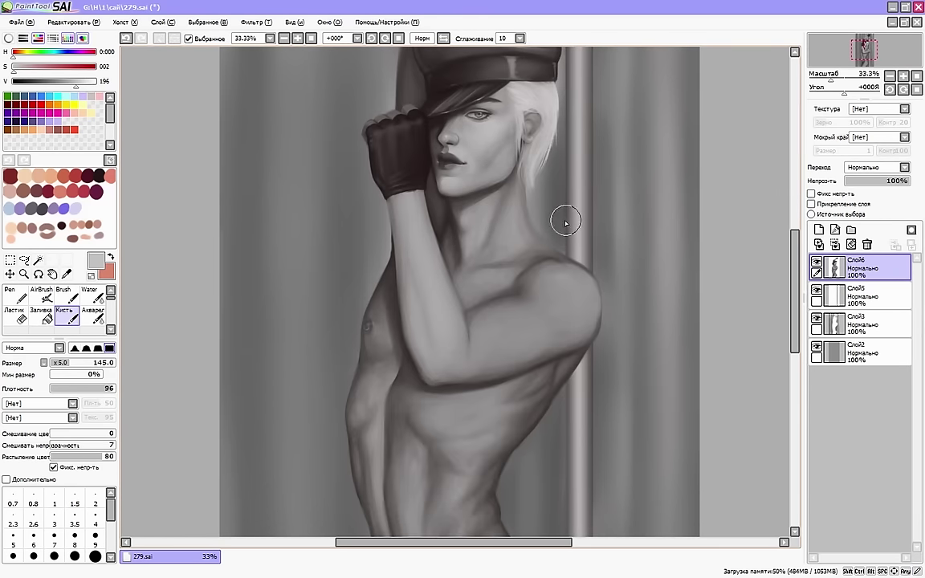
key(h)
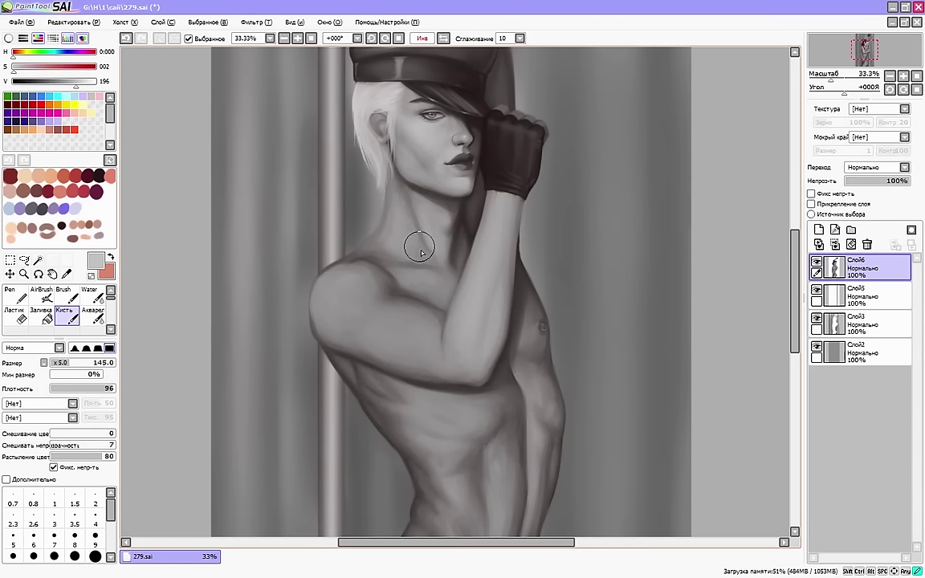
key(h)
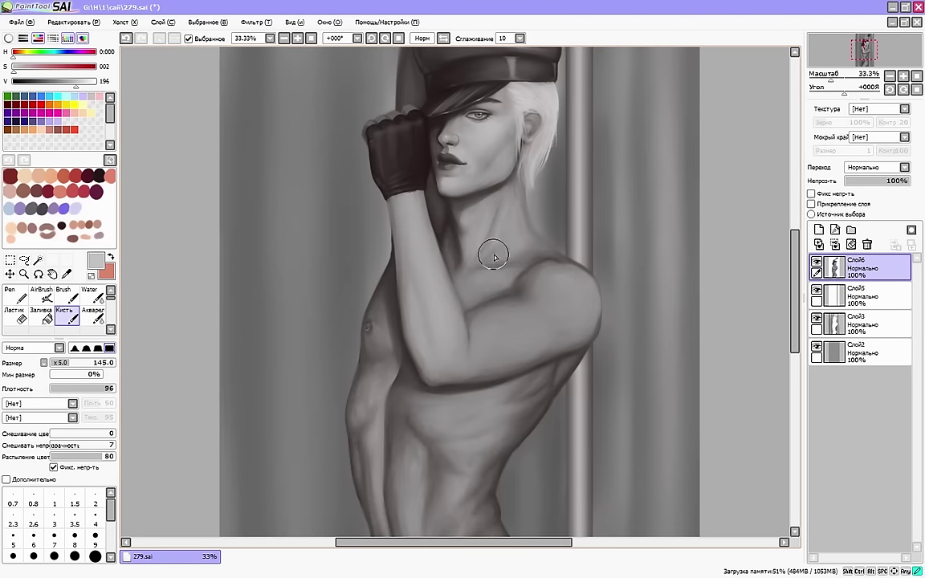
key(h)
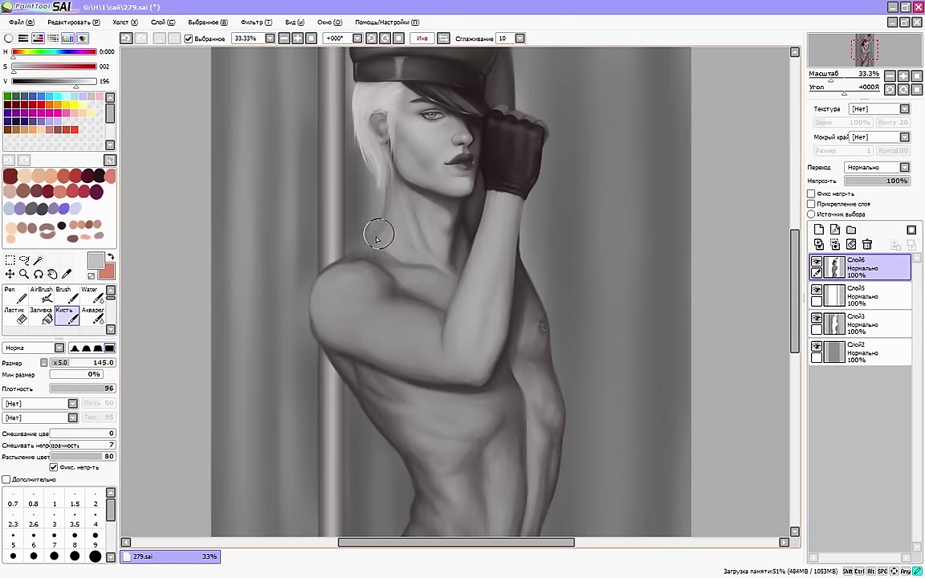
Shade the transition from the neck to the top of the shoulder with a sampled mid-grey at brush size 145
scroll(374, 215, down, 2)
alt+click(342, 227)
alt+click(345, 225)
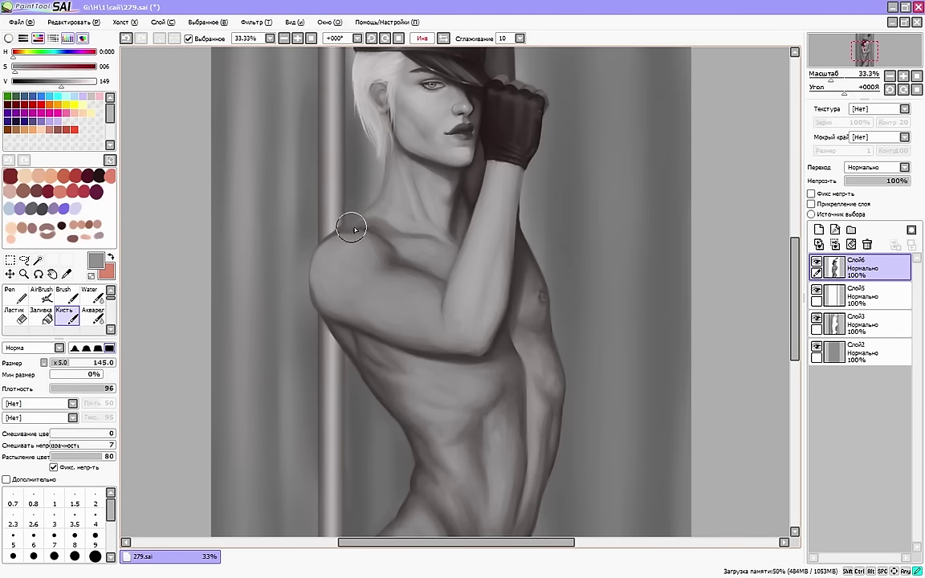
key(h)
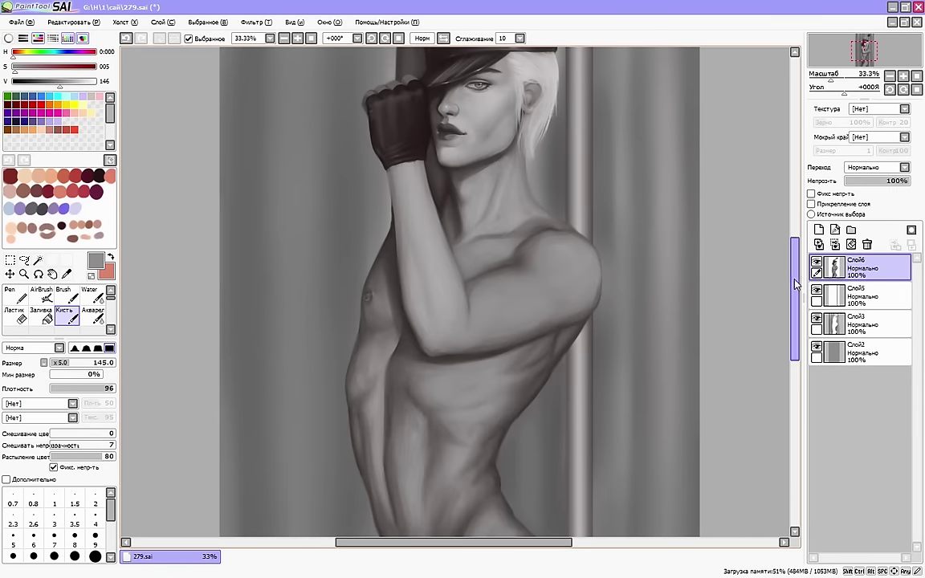
Lighten and smooth the raised forearm and elbow with a sampled light grey at brush size 180
scroll(519, 287, down, 1)
alt+click(519, 287)
key(h)
key(bracketright)
key(bracketright)
drag(496, 277, 494, 306)
drag(499, 206, 508, 233)
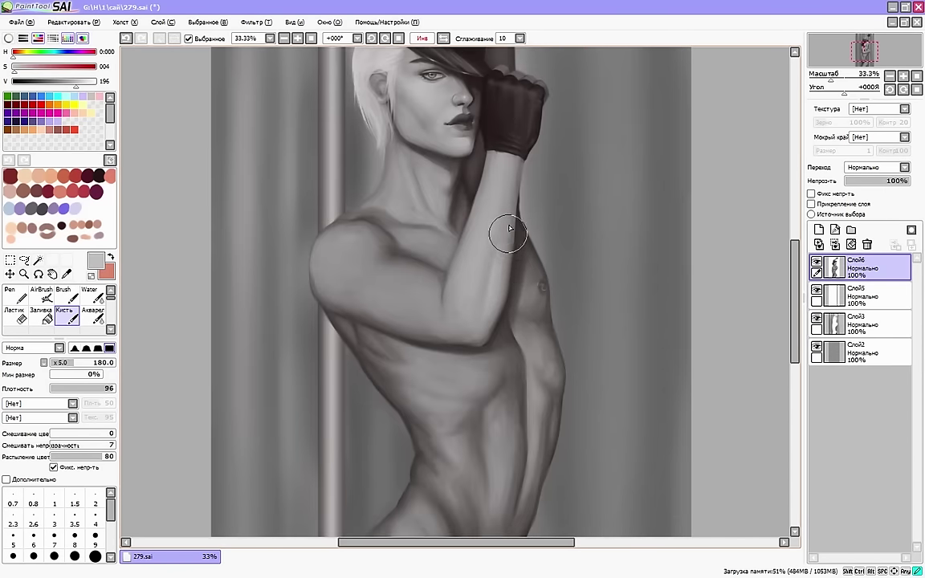
mouse_move(518, 180)
mouse_down()
mouse_move(468, 311)
mouse_move(464, 272)
mouse_up()
key(h)
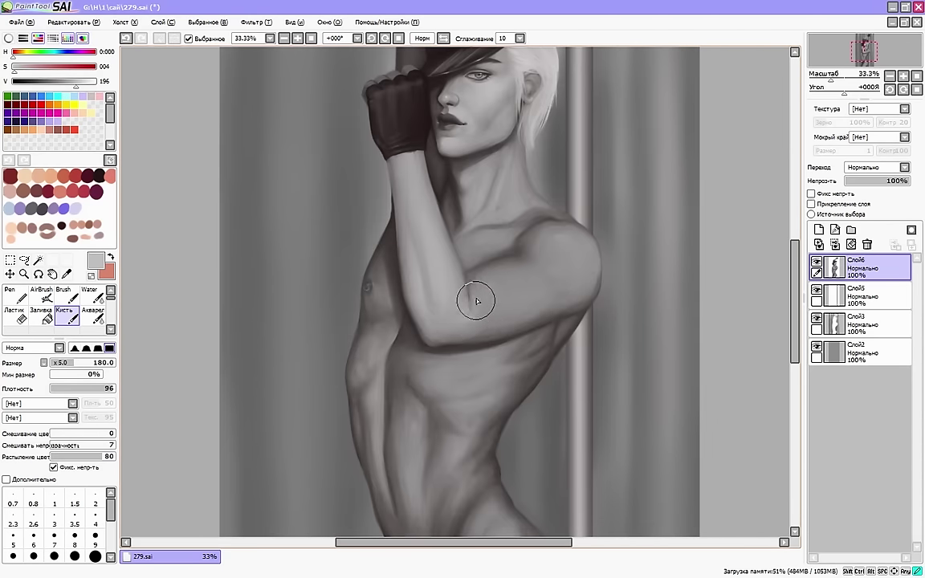
Lighten the shoulder and upper arm with broad light-grey strokes at brush size 280
scroll(594, 241, down, 1)
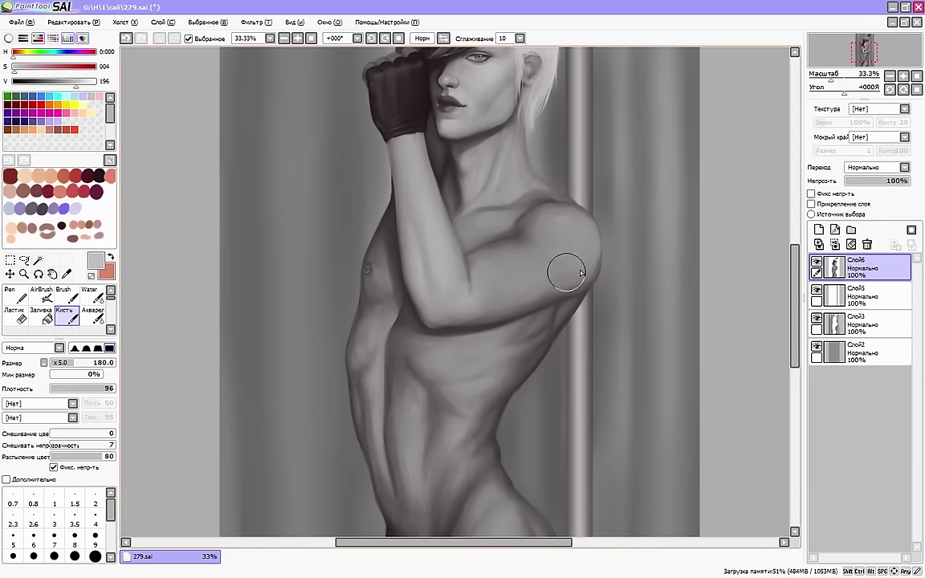
key(bracketright)
key(bracketright)
key(bracketright)
key(bracketright)
key(bracketright)
key(bracketright)
key(bracketright)
key(bracketright)
key(bracketright)
key(bracketright)
mouse_move(569, 223)
mouse_down()
mouse_move(520, 228)
mouse_move(564, 246)
mouse_move(516, 237)
mouse_move(566, 259)
mouse_move(513, 282)
mouse_up()
Blend the upper arm with Акварель at size 70, and return to Кисть with a grey sampled from the forearm
click(92, 315)
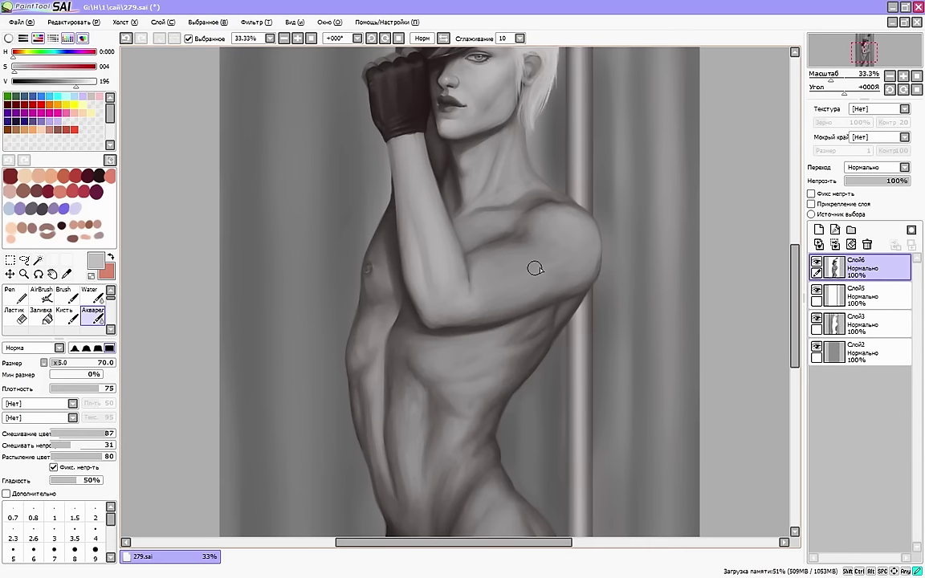
click(65, 295)
scroll(601, 180, up, 3)
right_click(403, 197)
click(66, 316)
key(h)
drag(795, 250, 794, 272)
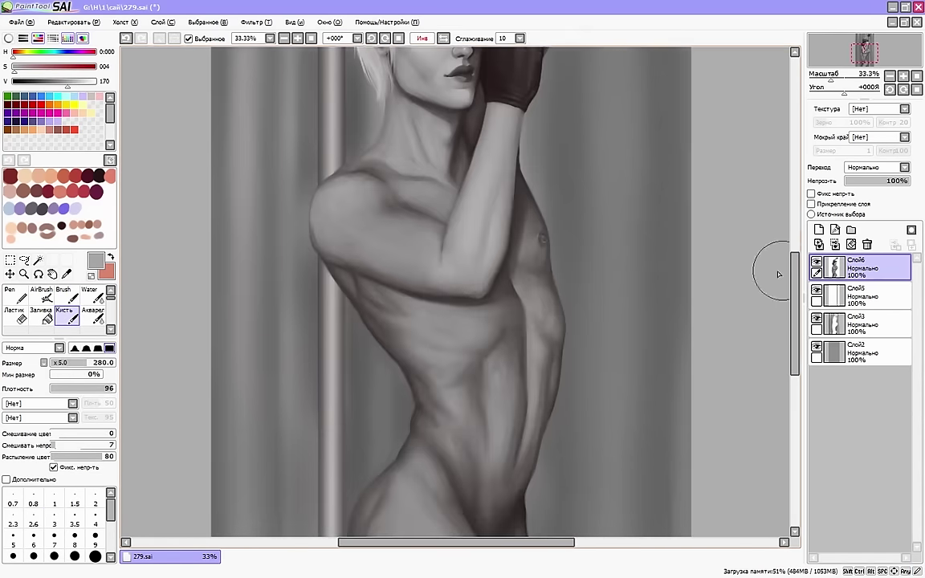
Brighten the far side of the chest below the nipple with a sampled light grey at brush size 75
click(72, 363)
key(h)
right_click(456, 293)
drag(79, 364, 61, 364)
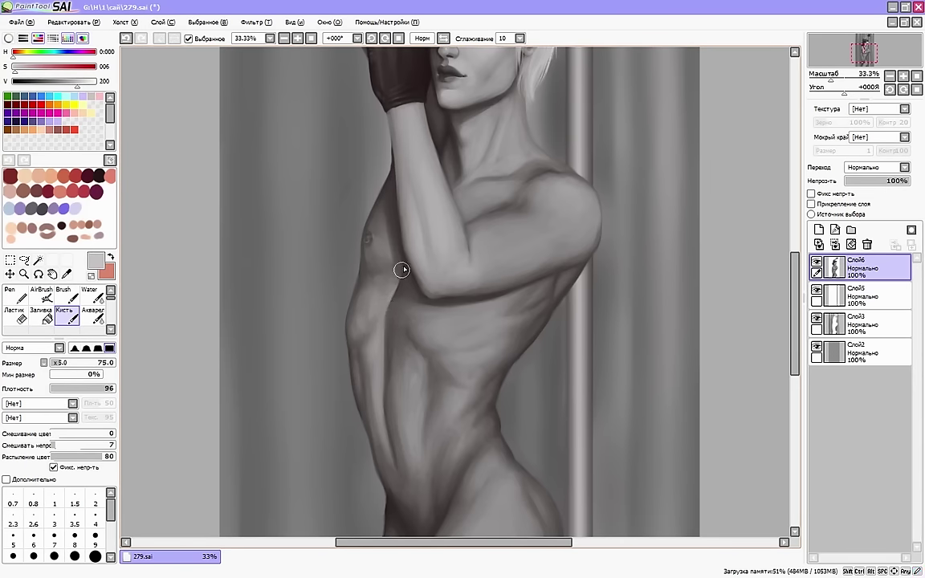
right_click(455, 293)
click(76, 363)
mouse_move(376, 287)
mouse_down()
mouse_move(387, 257)
mouse_move(388, 265)
mouse_up()
Smooth the far flank beside the elbow with sampled greys at brush sizes 125 and 90
right_click(385, 269)
scroll(725, 229, down, 1)
alt+click(453, 286)
key(bracketleft)
key(bracketleft)
key(bracketleft)
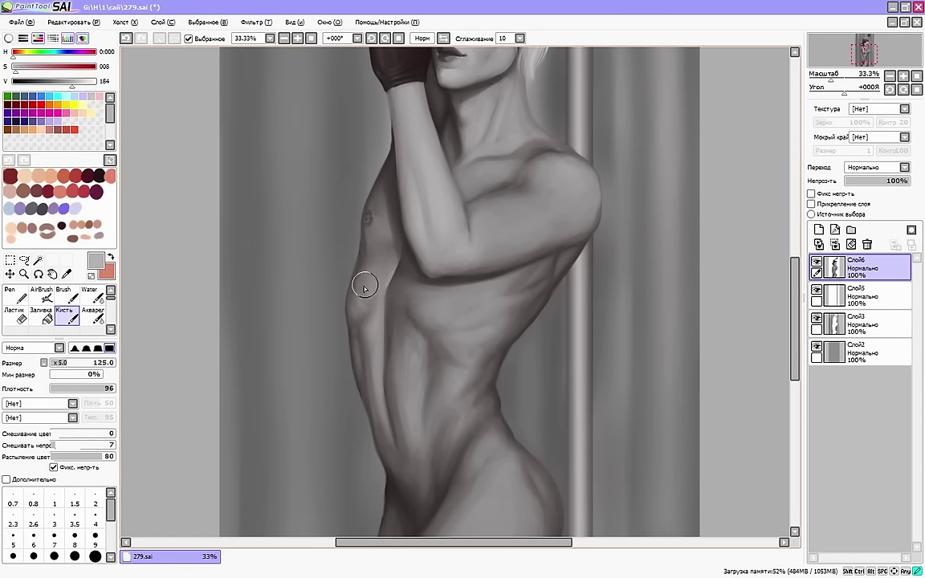
key(h)
key(h)
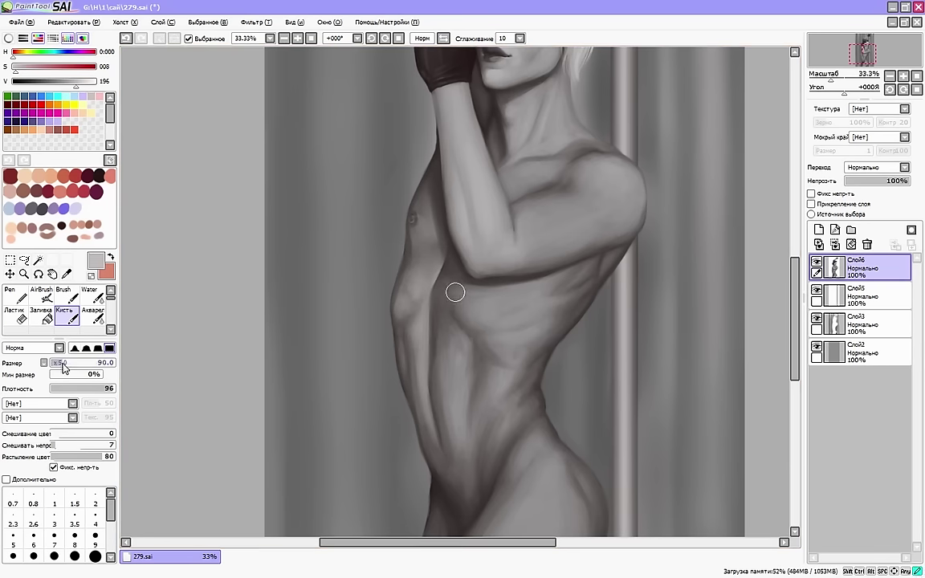
Model the ribs and back edge of the torso with a sampled light grey at brush size 195
alt+click(460, 287)
key(bracketright)
key(bracketright)
key(bracketright)
mouse_move(558, 300)
mouse_down()
mouse_move(584, 305)
mouse_move(589, 293)
mouse_move(575, 276)
mouse_move(547, 300)
mouse_move(574, 273)
mouse_move(559, 293)
mouse_up()
drag(606, 262, 609, 262)
scroll(609, 265, down, 1)
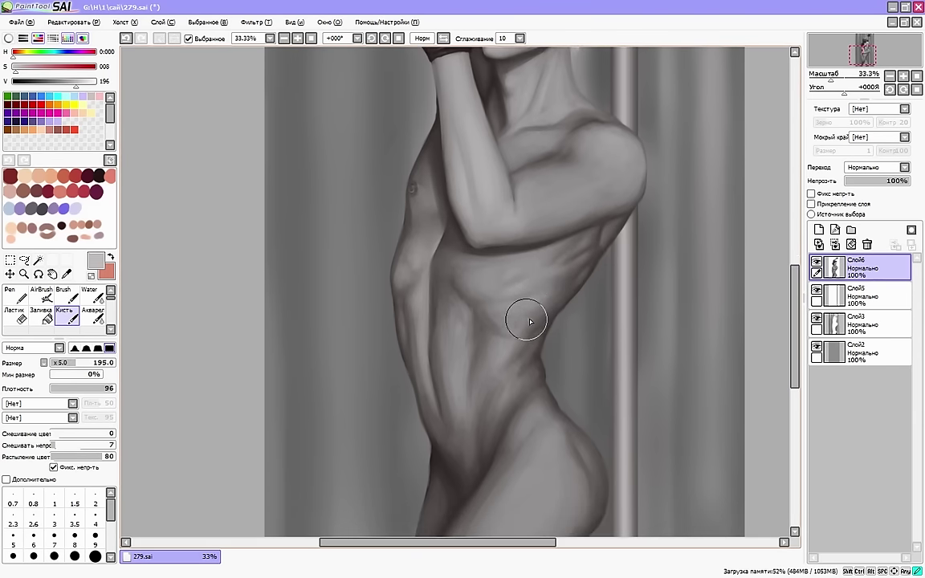
Shade the upper abdomen below the ribs with a sampled darker grey at brush size 165
click(444, 38)
scroll(455, 292, down, 1)
right_click(466, 293)
click(74, 363)
drag(455, 292, 468, 303)
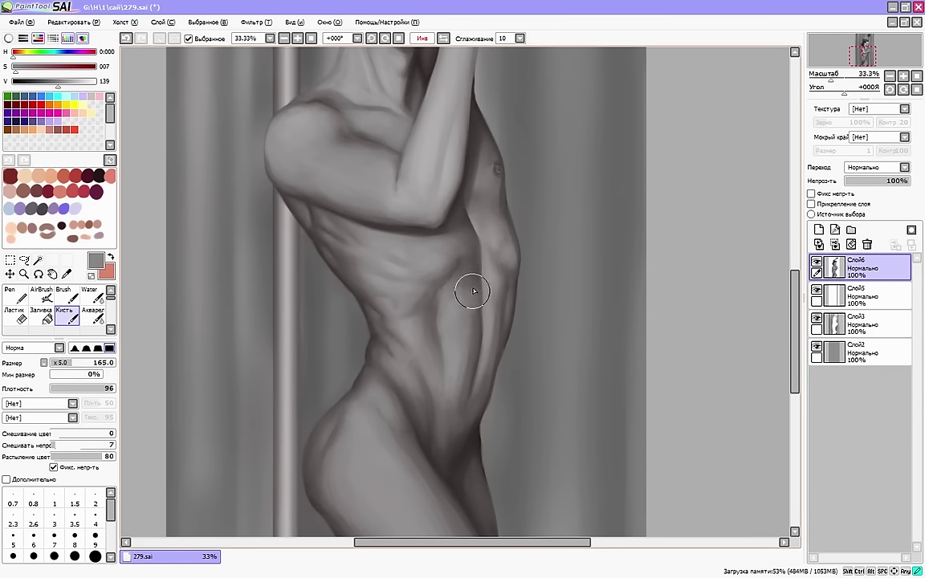
key(h)
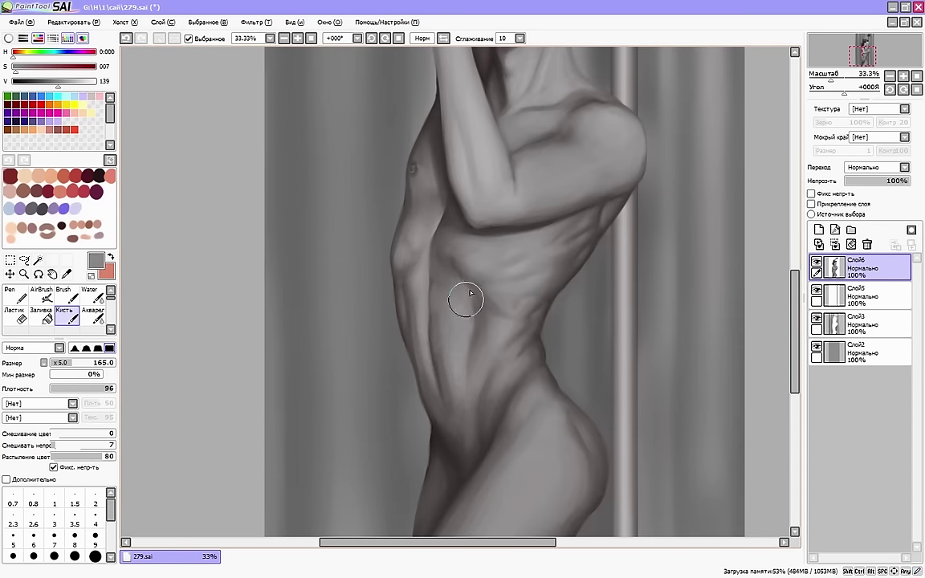
Refine the vertical midline of the abdomen with sampled mid-greys at brush size 75
click(61, 364)
right_click(432, 245)
drag(432, 248, 431, 285)
alt+click(432, 319)
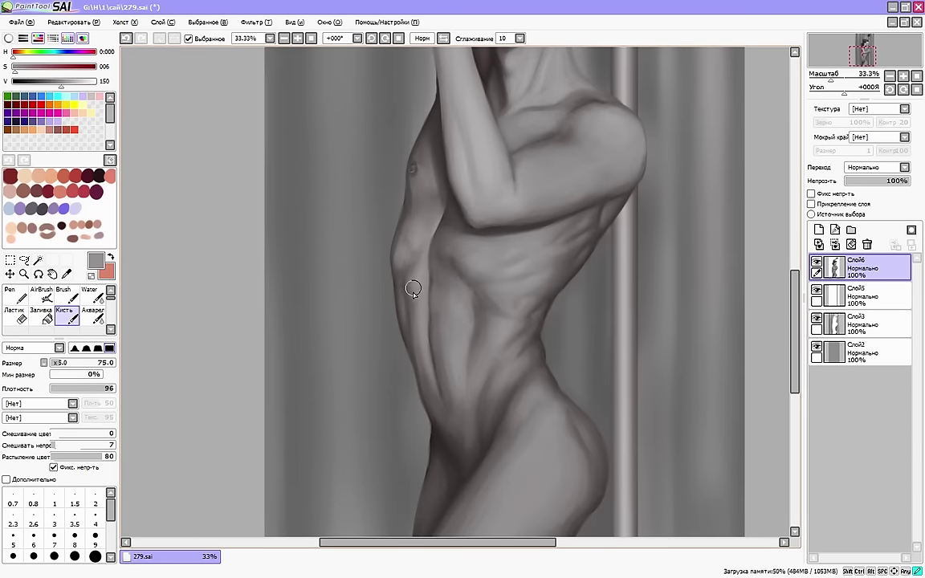
Highlight the vertical midline of the abdomen with a light grey of value 198 at brush size 30
right_click(410, 343)
right_click(457, 294)
click(76, 82)
click(57, 364)
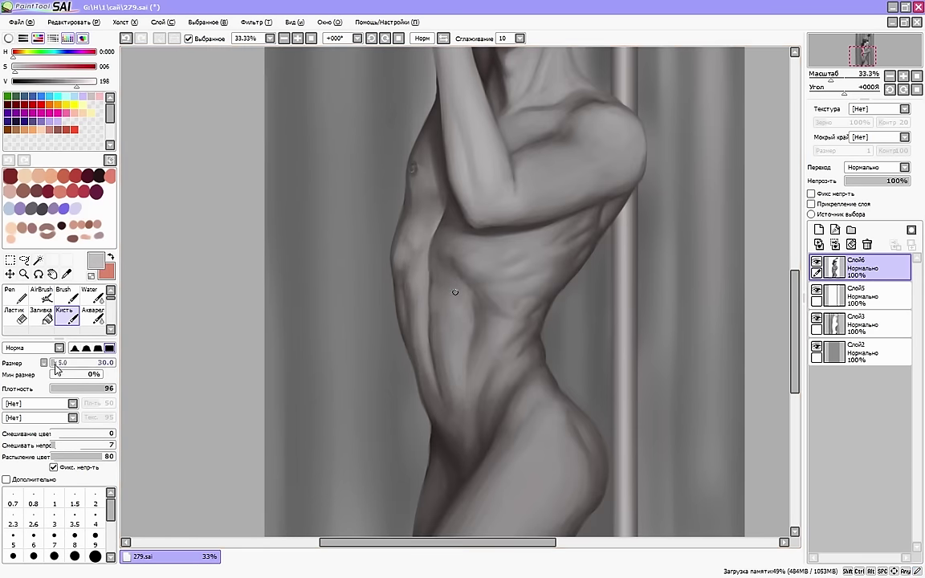
key(h)
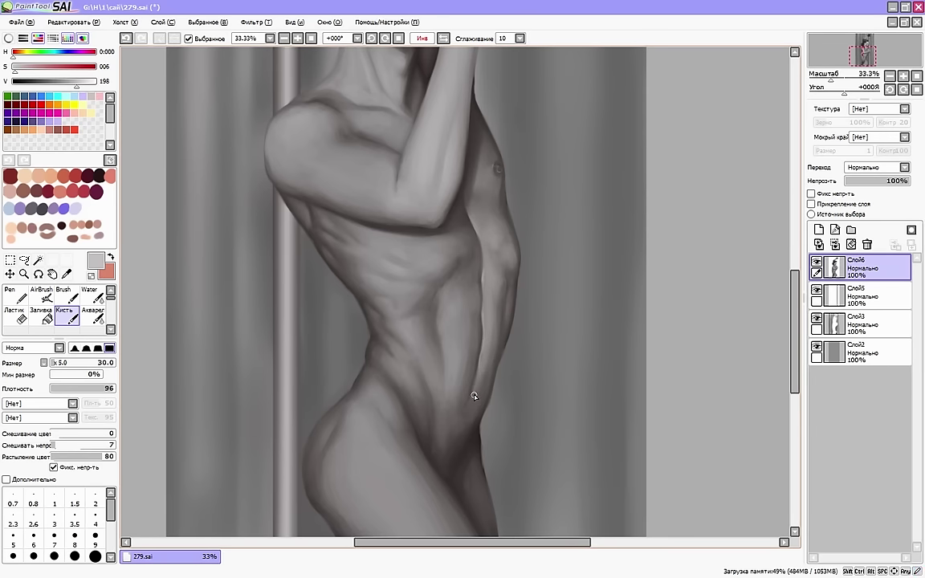
key(h)
Shade the waist above the hip with a sampled darker grey at brush size 160
key(bracketright)
key(bracketright)
key(bracketright)
key(bracketright)
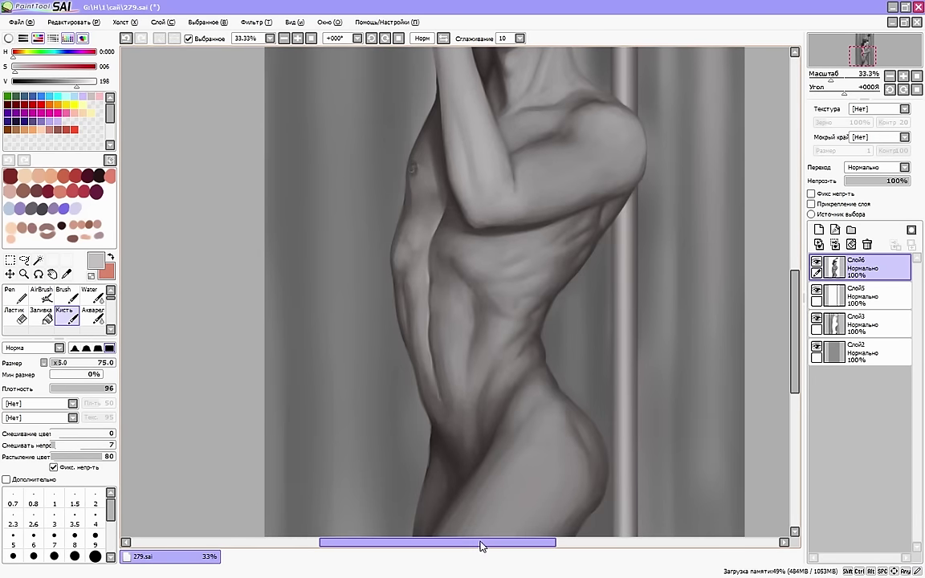
drag(482, 543, 500, 543)
key(bracketright)
key(bracketright)
key(bracketright)
key(bracketright)
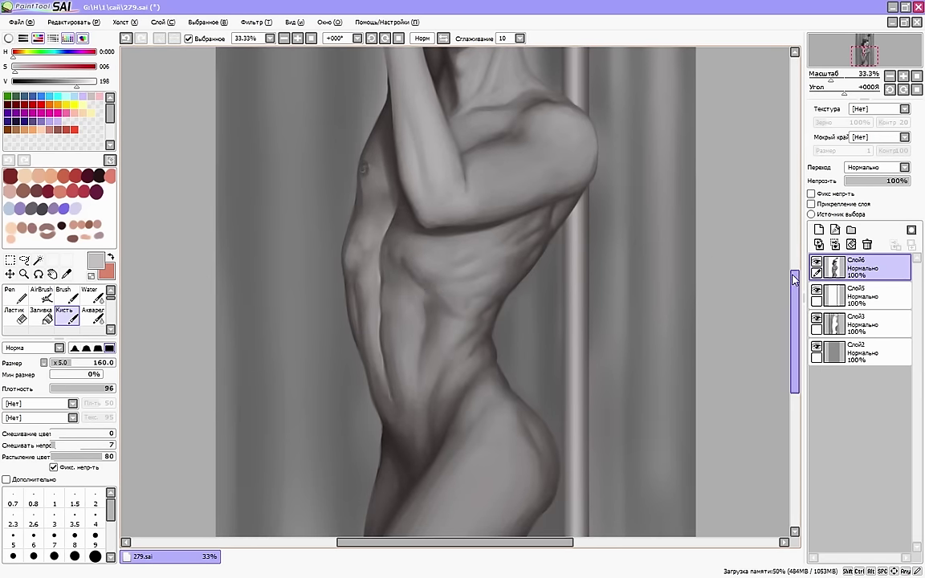
scroll(423, 385, down, 2)
key(h)
key(h)
alt+click(482, 332)
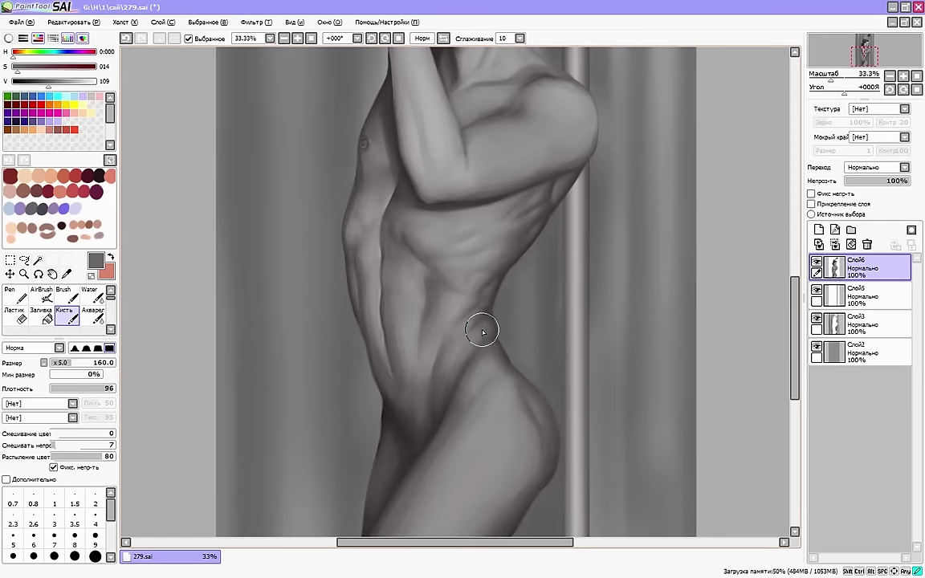
Lighten the hip with a light grey of value 182 at brush size 160
drag(794, 354, 795, 361)
alt+click(458, 305)
click(72, 85)
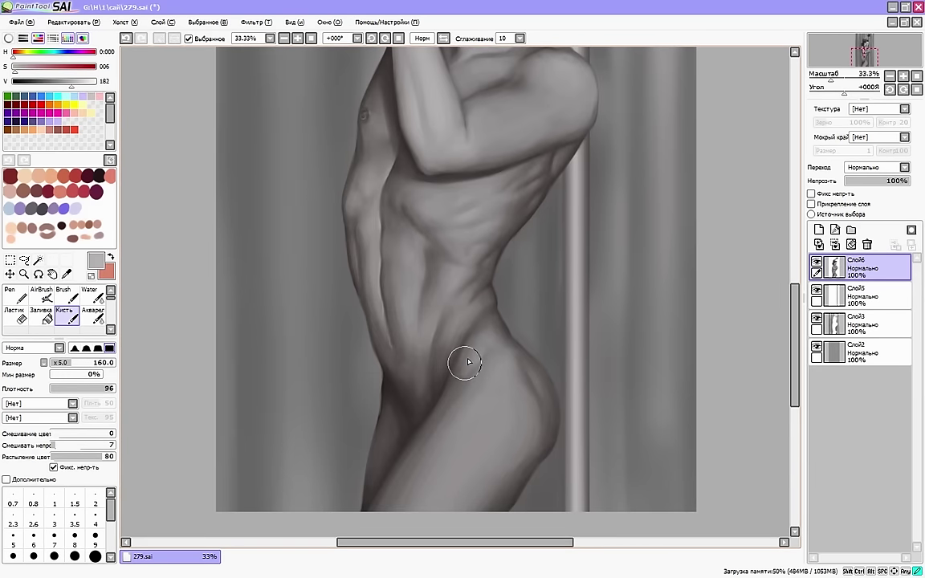
key(h)
Darken the rear contour of the hip with sampled dark greys at brush sizes 160 and 115
alt+click(307, 361)
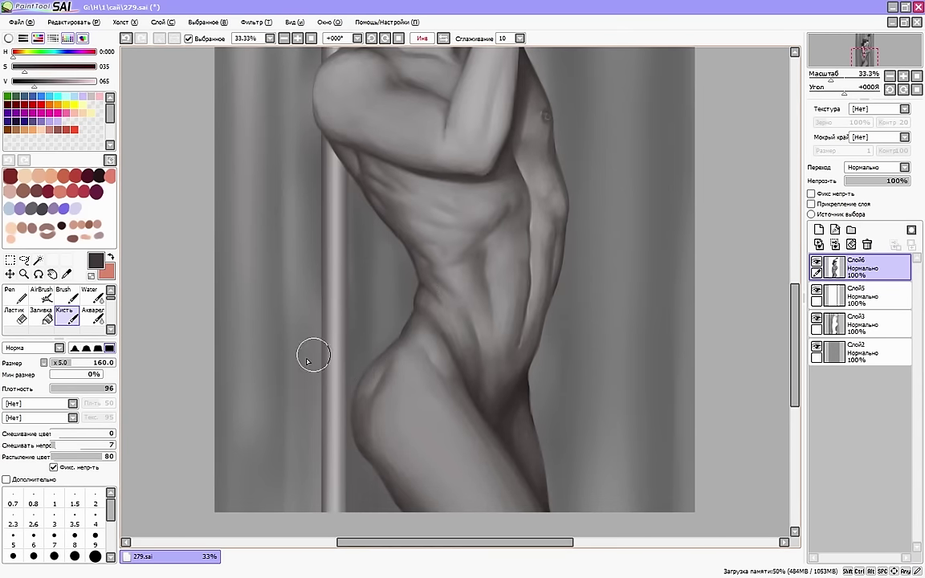
alt+click(325, 366)
key(h)
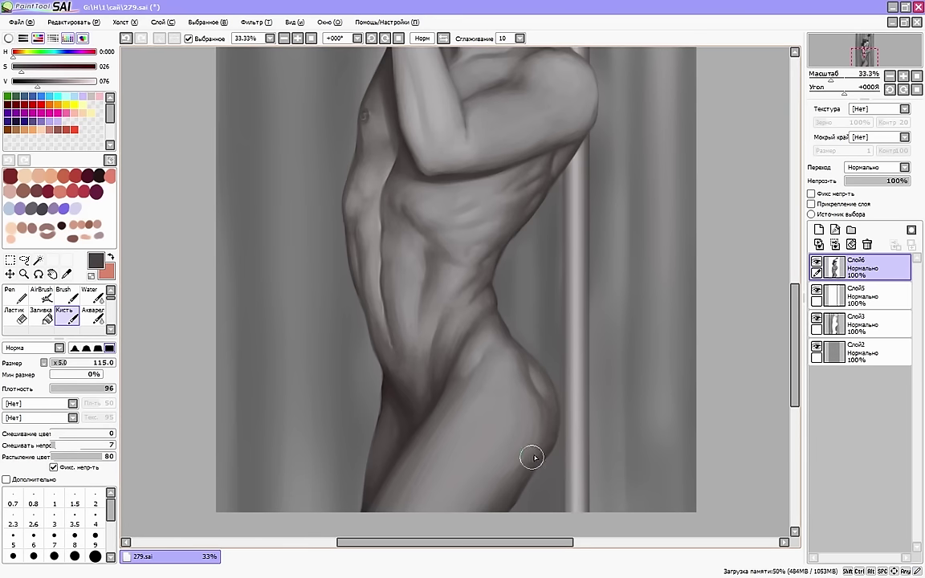
alt+click(535, 458)
drag(793, 366, 793, 376)
Shade the back edge of the hip and upper thigh with a sampled grey at brush size 205
key(h)
triple_click(386, 39)
key(bracketright)
key(bracketright)
key(bracketright)
key(bracketright)
key(bracketright)
key(bracketright)
key(bracketright)
key(bracketright)
key(bracketright)
alt+click(352, 297)
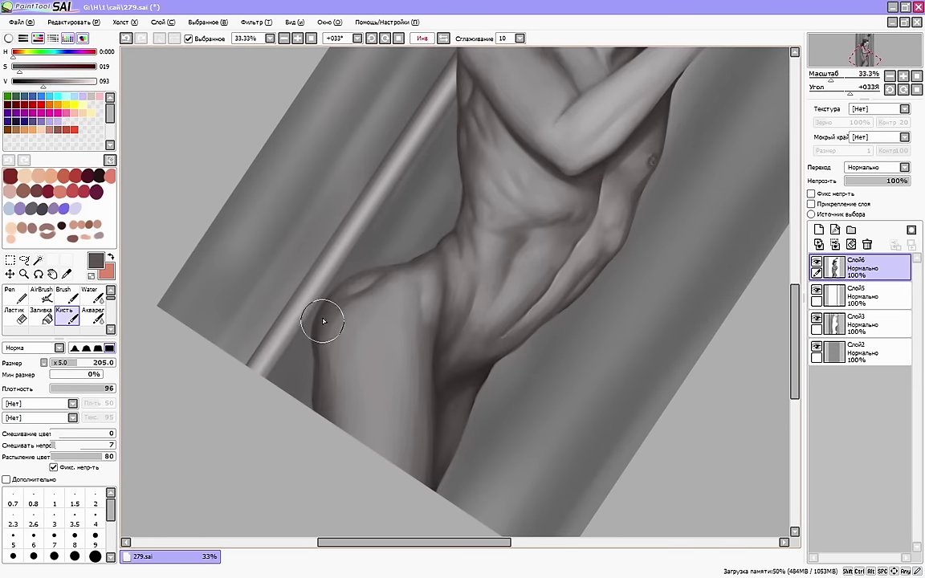
drag(322, 322, 334, 426)
Smooth the middle of the near thigh lengthwise with sampled mid-greys at brush size 205
alt+click(424, 303)
alt+click(424, 337)
alt+click(401, 359)
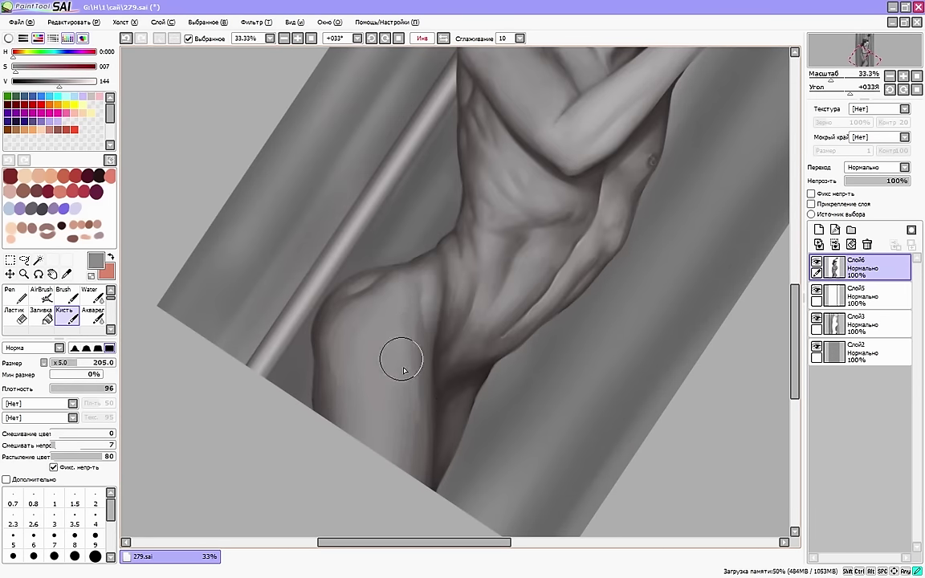
drag(402, 359, 409, 448)
Blend the near thigh from the hip downward with further sampled greys at brush size 205
click(443, 39)
drag(496, 543, 515, 543)
alt+click(432, 312)
alt+click(450, 316)
drag(449, 316, 415, 402)
alt+click(423, 375)
alt+click(408, 368)
alt+click(415, 402)
click(444, 39)
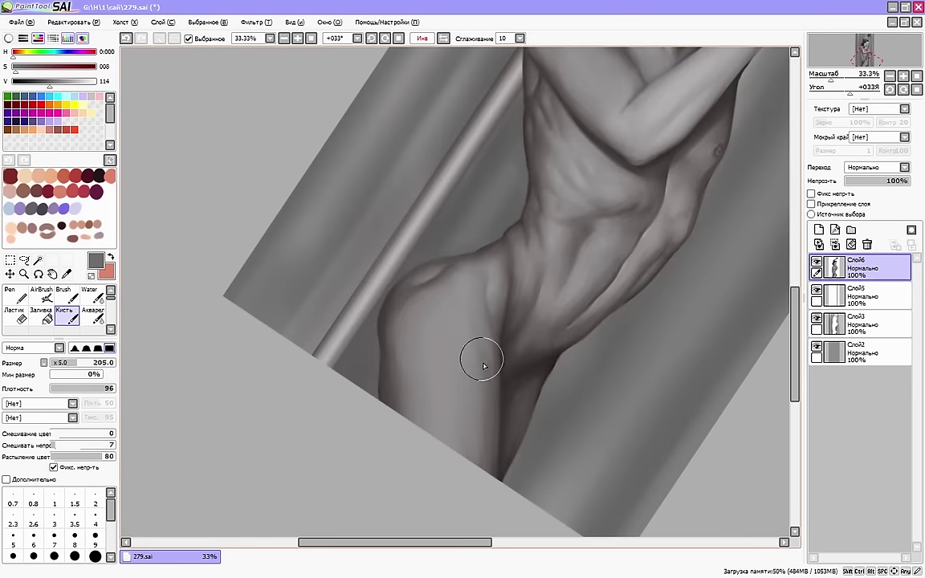
Darken the shadow between the abdomen and the thighs with sampled dark greys at brush sizes 150 and 85
key(h)
alt+click(414, 341)
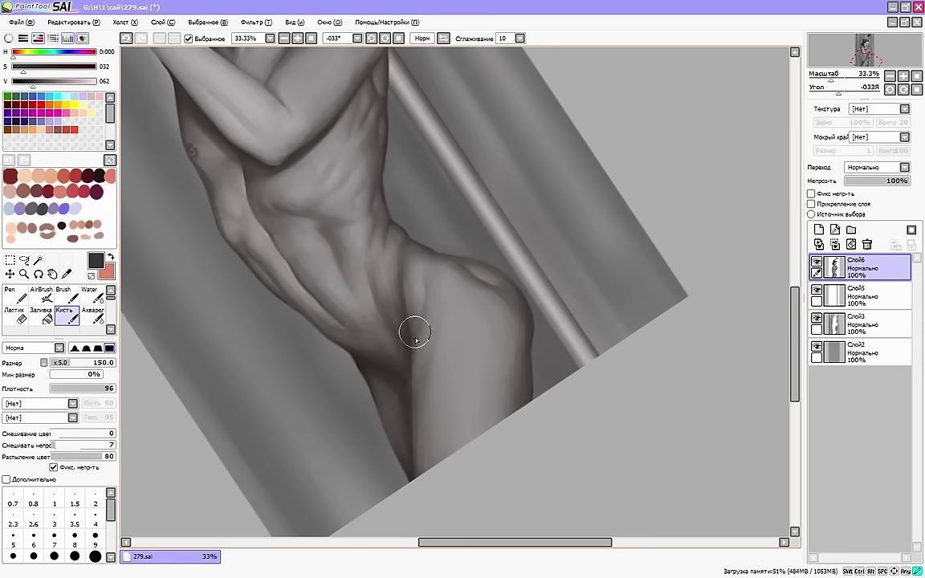
alt+click(410, 473)
key([)
key([)
key([)
key([)
key([)
key([)
key([)
key([)
key([)
key([)
key([)
key([)
key([)
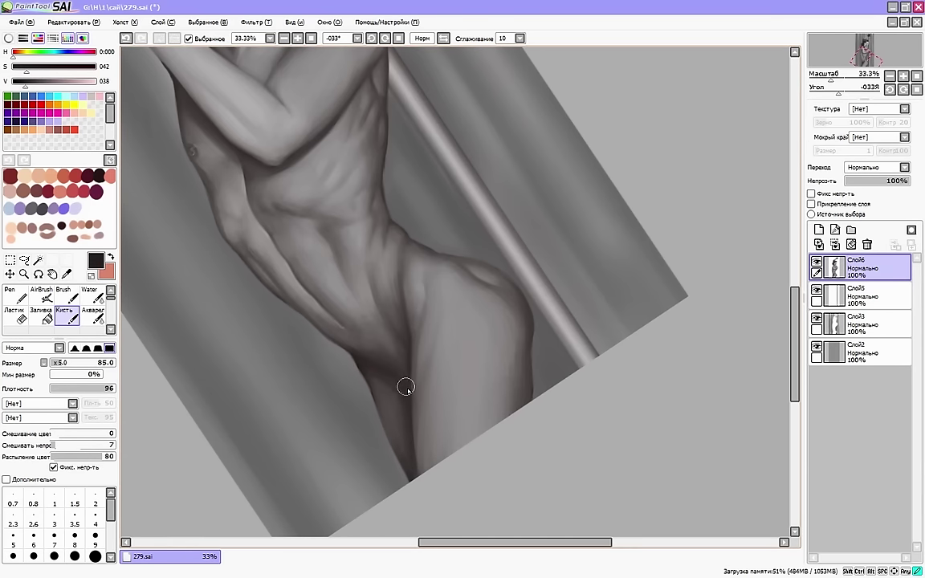
Sharpen the crease between the near thigh and the lower abdomen with sampled dark greys at brush size 55
key(Home)
key(h)
click(57, 362)
key(Up)
key(Up)
key(Up)
key(Up)
key(Down)
key(Down)
key(Down)
key(Down)
key(Down)
alt+click(517, 347)
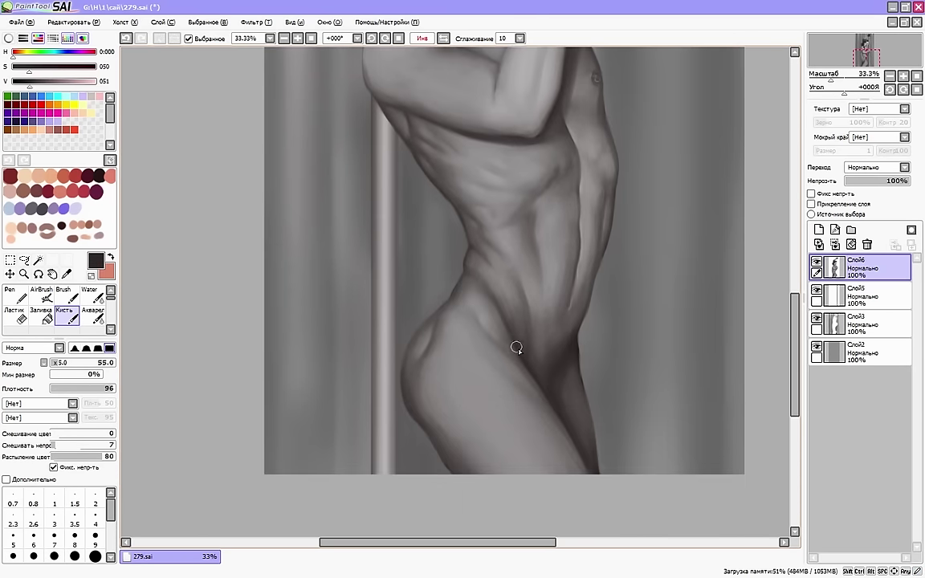
alt+click(555, 410)
Deepen the shadow on the far thigh with sampled dark greys at brush size 120
key(h)
key(bracketright)
key(bracketright)
key(bracketright)
key(bracketright)
key(bracketright)
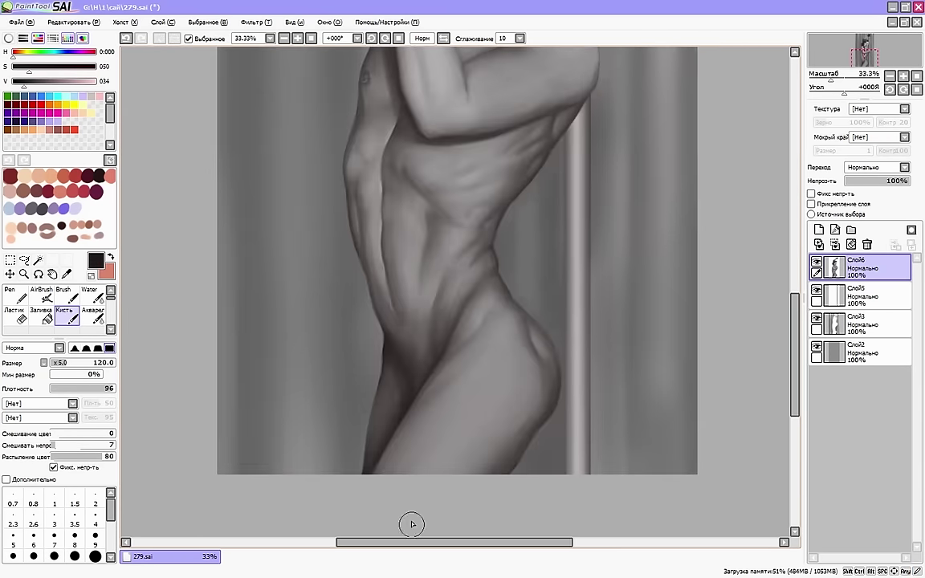
scroll(400, 391, up, 2)
alt+click(391, 455)
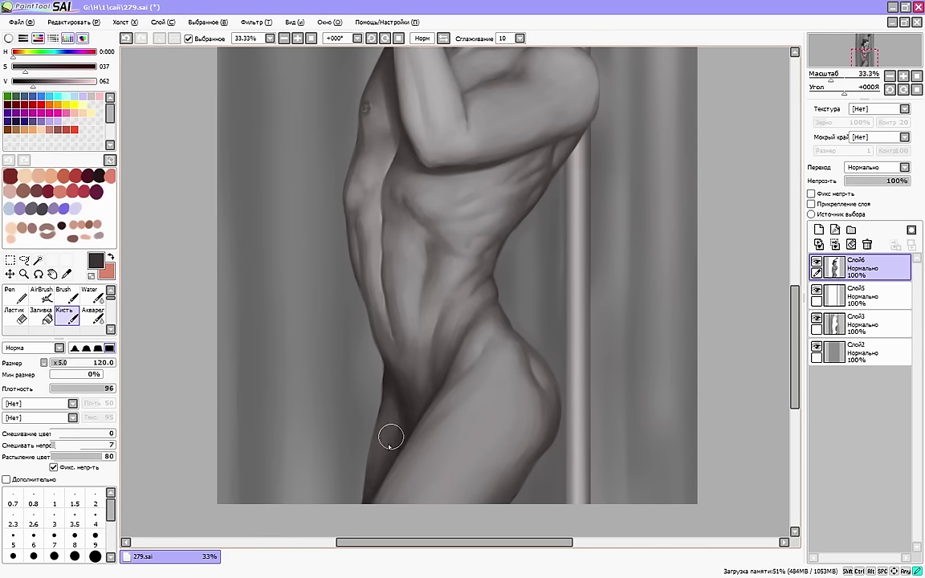
Refine the lower abdomen and its front contour with sampled greys, using brush sizes 7 and 40
alt+click(681, 351)
drag(398, 353, 441, 359)
key(End)
key(bracketleft)
key(bracketleft)
key(bracketleft)
key(bracketleft)
key(bracketleft)
key(bracketleft)
key(bracketleft)
key(bracketleft)
key(bracketleft)
key(bracketleft)
key(bracketleft)
key(bracketleft)
key(bracketleft)
key(bracketleft)
key(bracketleft)
key(bracketleft)
key(bracketleft)
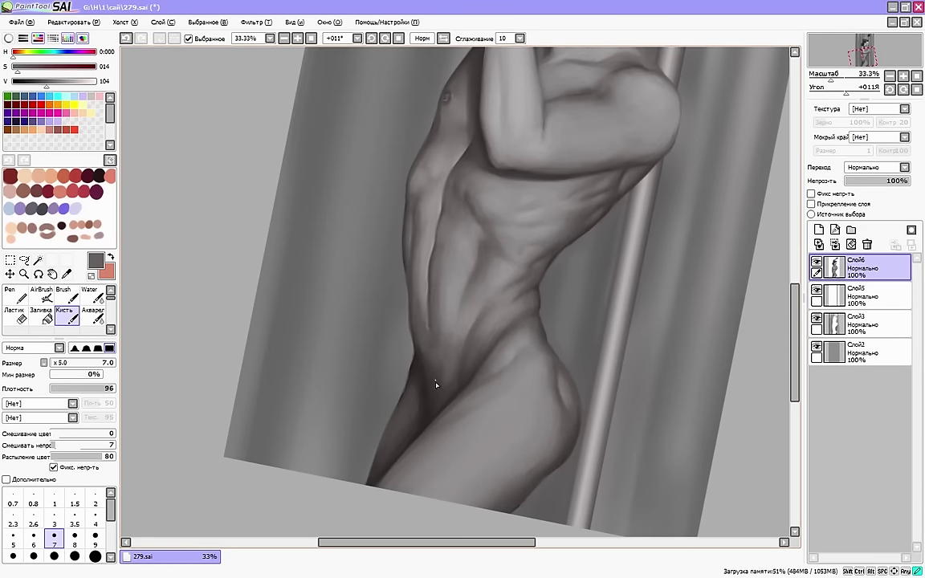
scroll(430, 414, up, 4)
click(55, 365)
alt+click(424, 429)
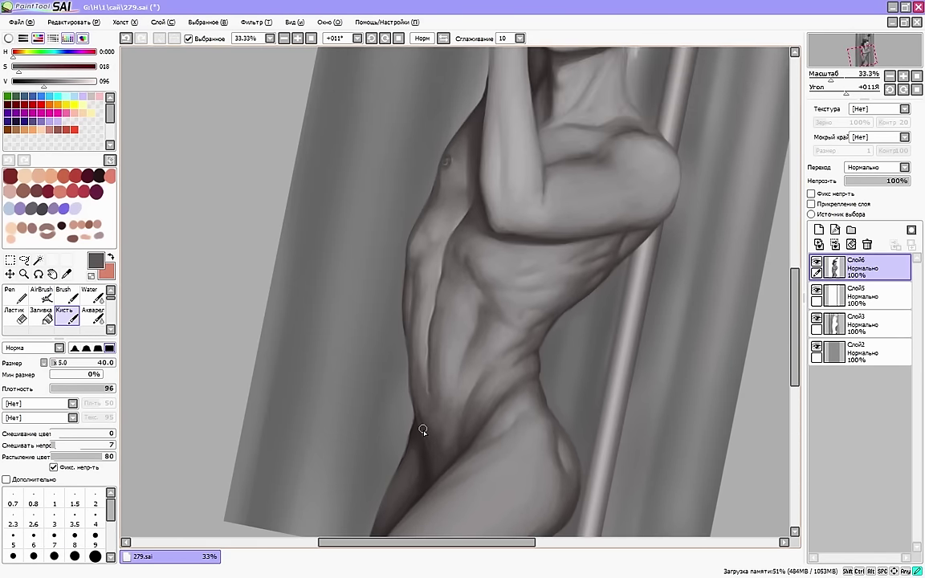
Clean up the inner edge of the near thigh with sampled greys at brush size 40
key(Home)
key(h)
drag(796, 332, 796, 354)
alt+click(445, 407)
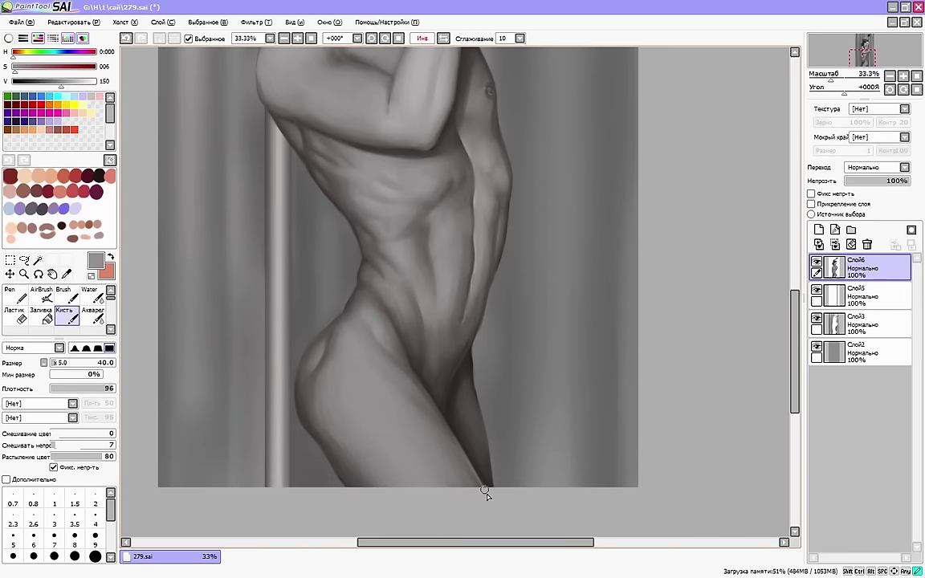
key(h)
alt+click(541, 395)
Paint a thin rim light along the outer hip and thigh edges with light grey of value 185 at brush size 30
click(422, 38)
click(384, 39)
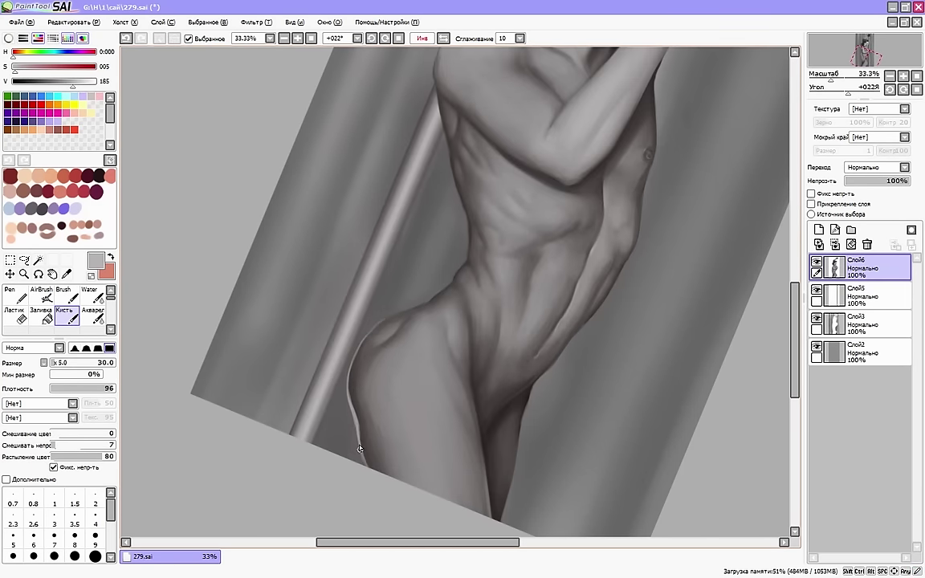
key(Delete)
key(h)
Extend the light grey rim light along the back and the outer shoulder at brush size 30
scroll(345, 386, up, 1)
scroll(344, 401, up, 3)
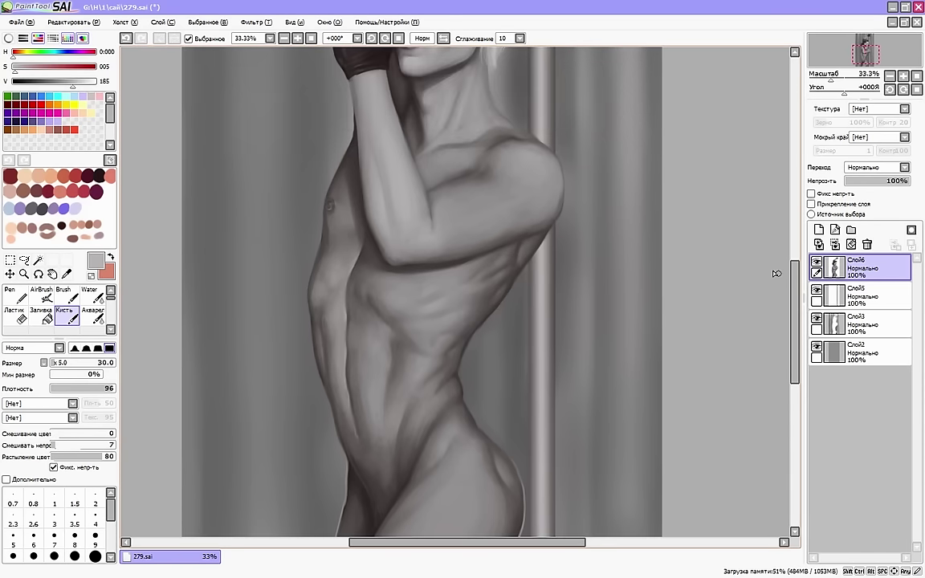
key(h)
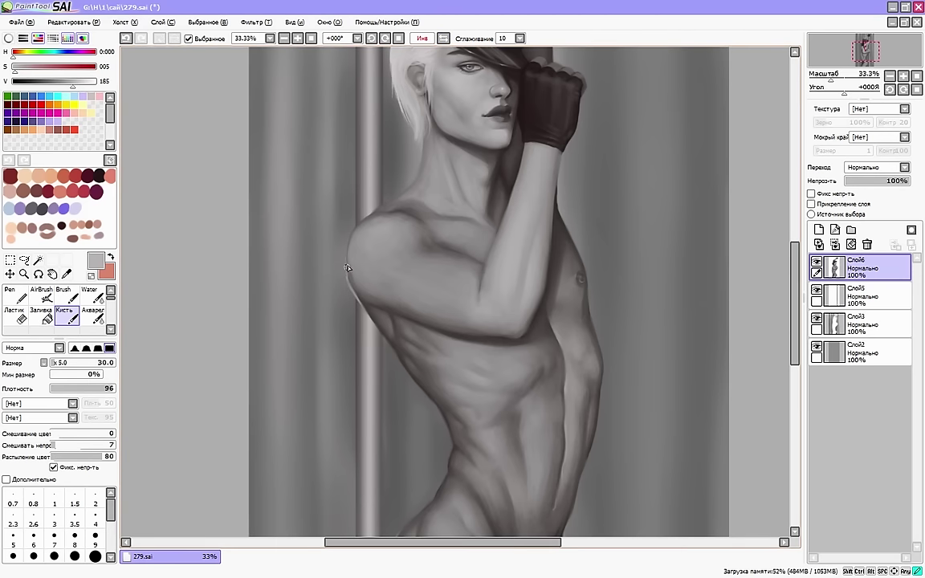
key(h)
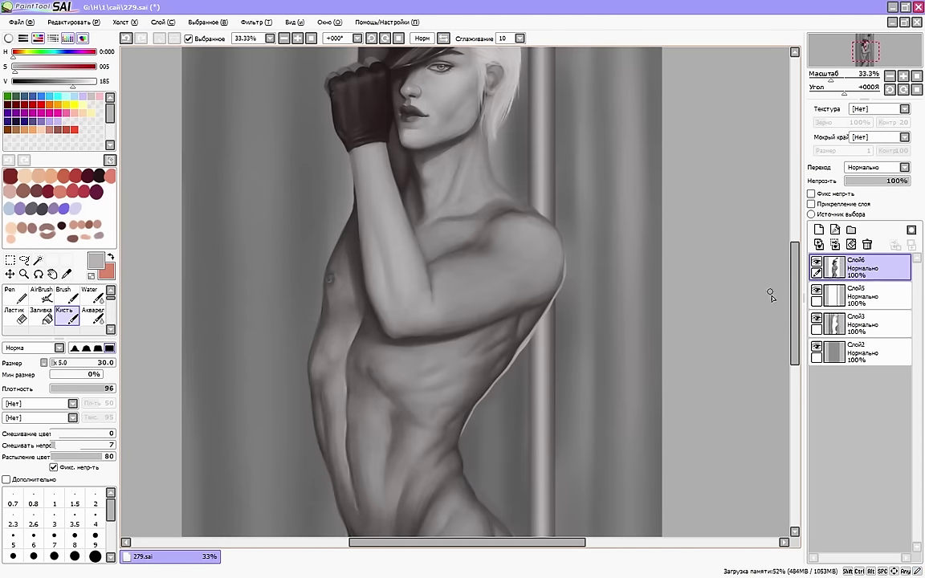
key(h)
scroll(562, 305, down, 3)
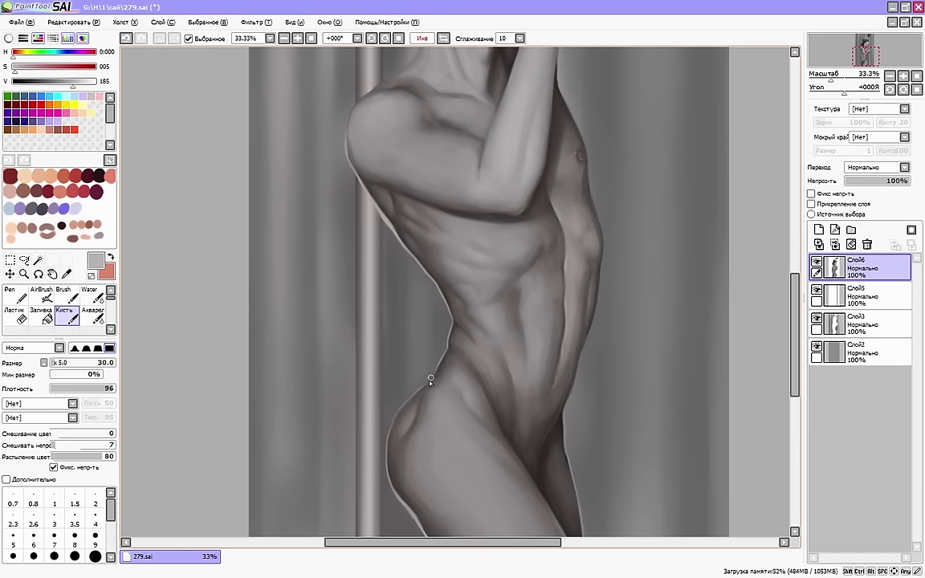
Paint the rim light along the front edge of the abdomen with a light grey of value 196 at brush size 30
key(h)
drag(477, 544, 455, 545)
key(e)
drag(795, 320, 796, 307)
key(])
key(])
key(])
key(])
key(])
key(])
key(])
key(])
key(c)
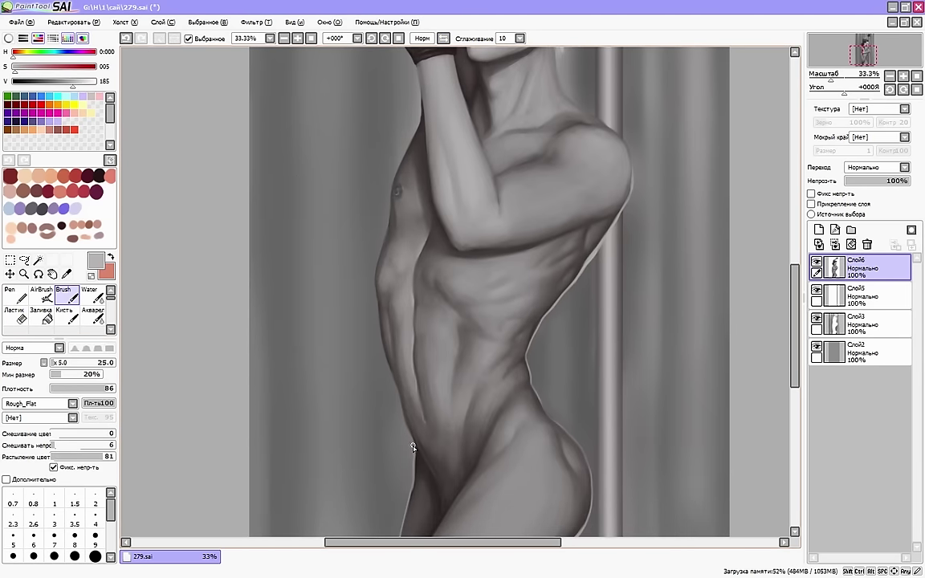
key(b)
scroll(376, 307, up, 2)
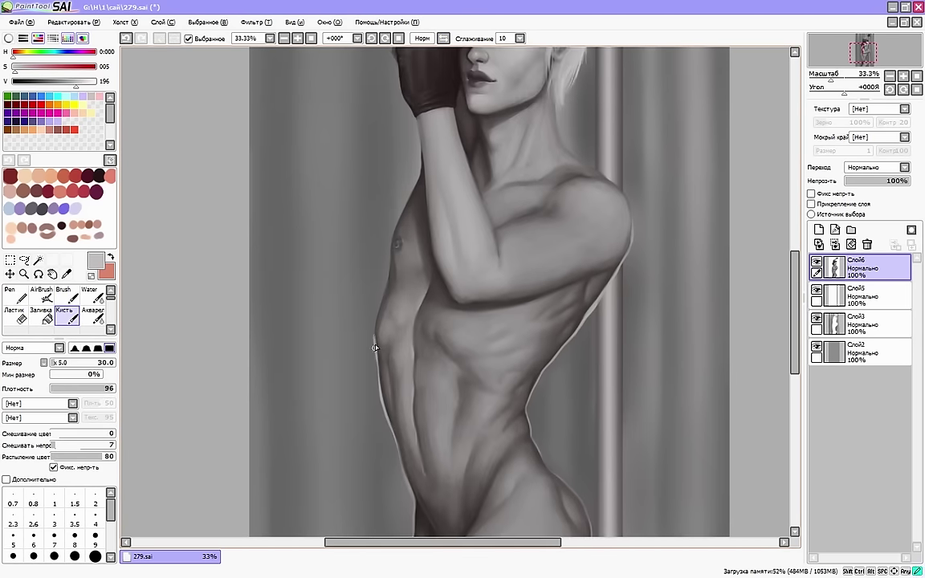
Continue the light grey rim light up the chest's outer edge to the raised forearm
key(h)
key(h)
scroll(390, 255, up, 4)
key(h)
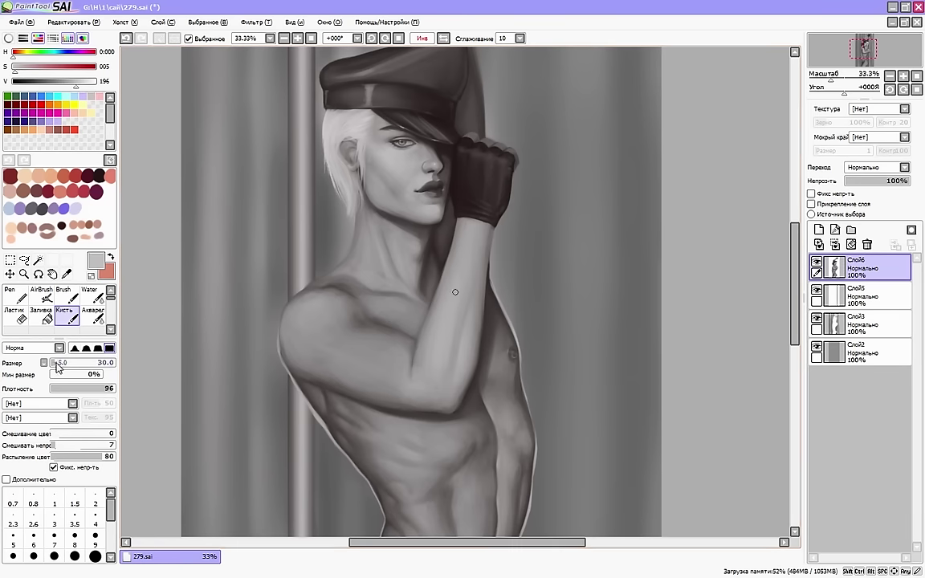
key(h)
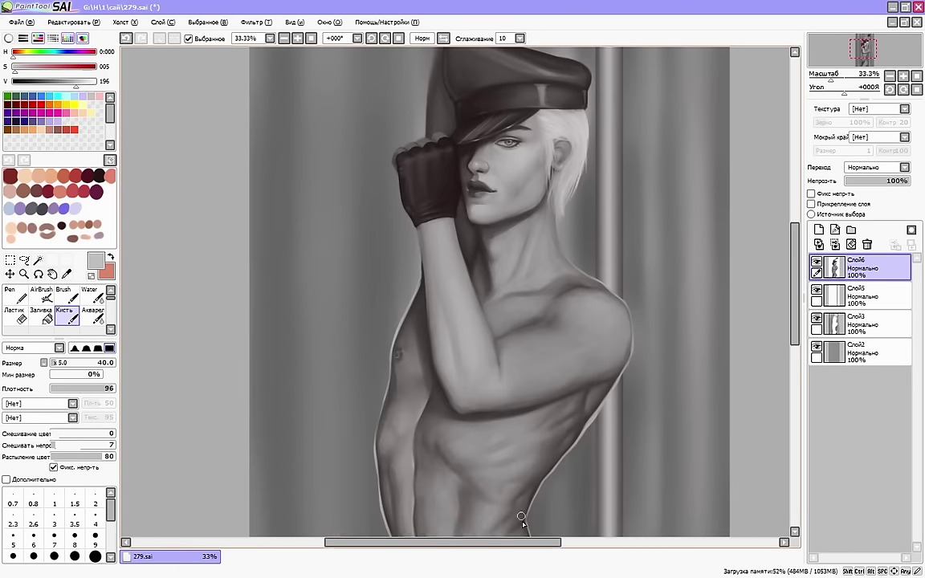
Add light grey rim light along the neck, the top of the shoulder and the forearm's outer edge at brush size 30
scroll(456, 292, up, 2)
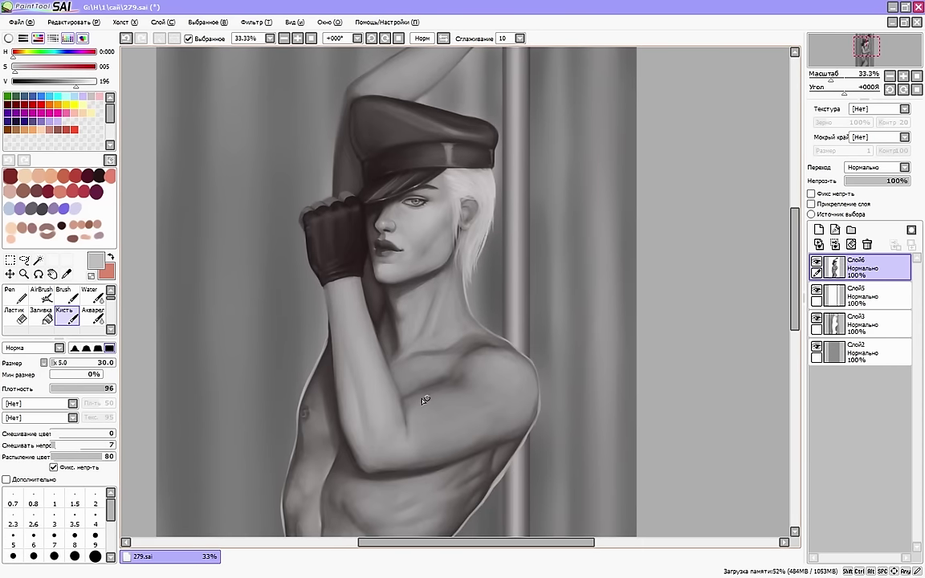
scroll(348, 448, down, 3)
key(h)
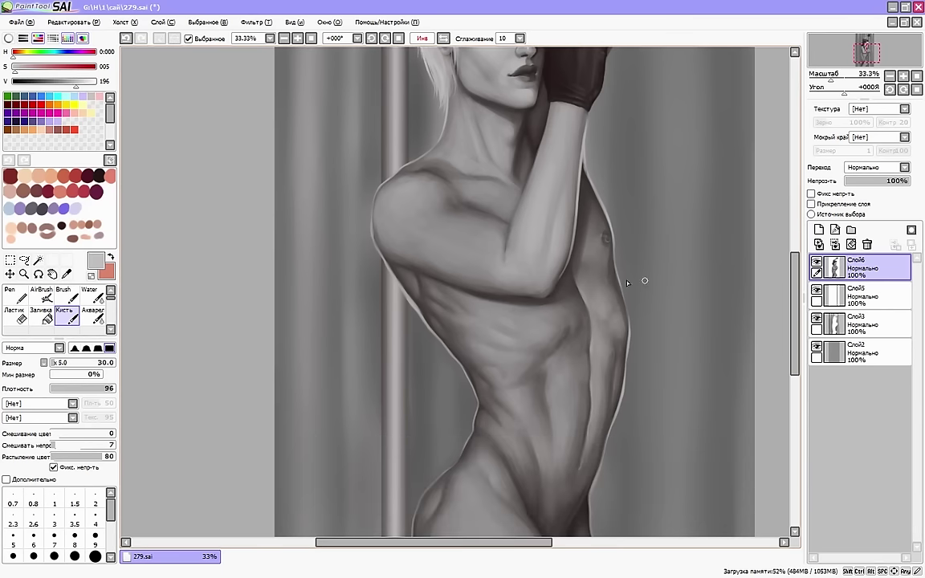
Outline the underside of the elbow and upper arm with light grey rim light, and reduce the brush size to 10
key(h)
scroll(448, 289, up, 2)
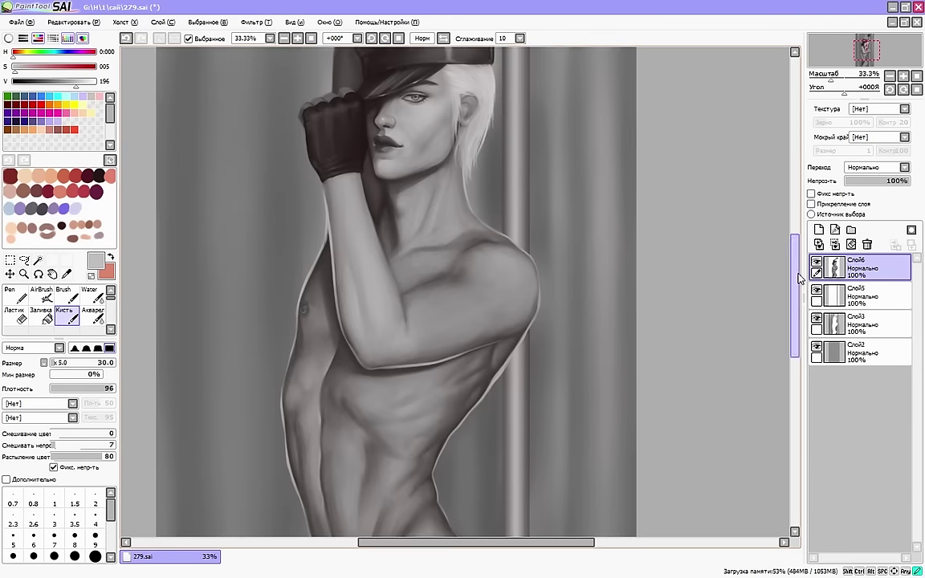
scroll(457, 360, up, 3)
key(h)
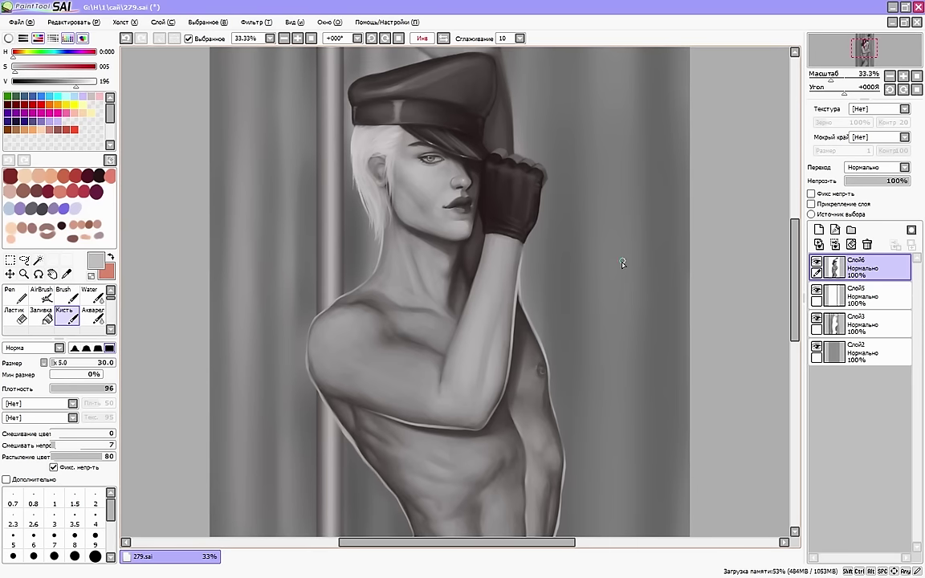
key(h)
key(ctrl+plus)
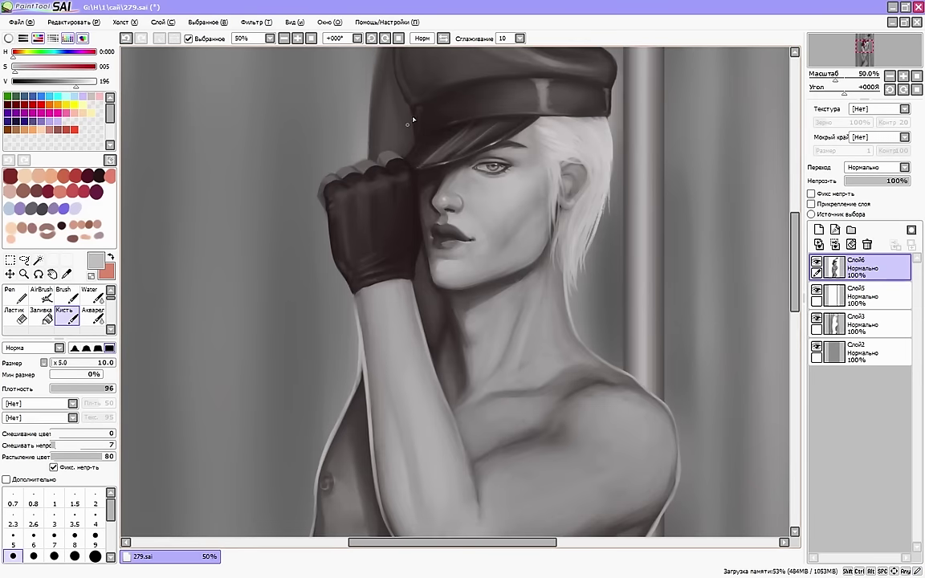
Outline the knuckles and the raised upper arm up to the elbow with light grey rim light, raising the brush size to 35
key(h)
key(h)
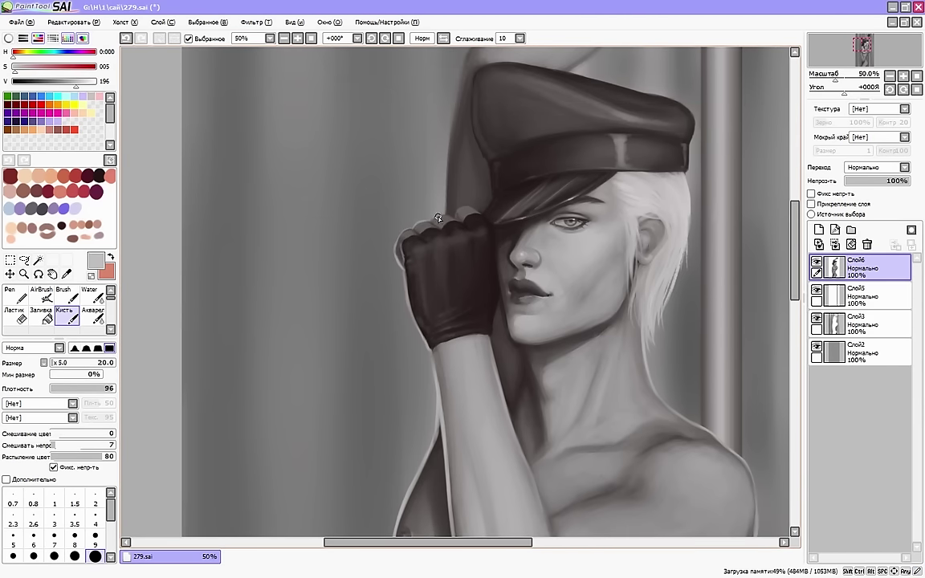
key(h)
drag(795, 241, 795, 207)
key(bracketright)
key(bracketright)
key(bracketright)
drag(370, 60, 493, 126)
key(e)
key(e)
click(443, 39)
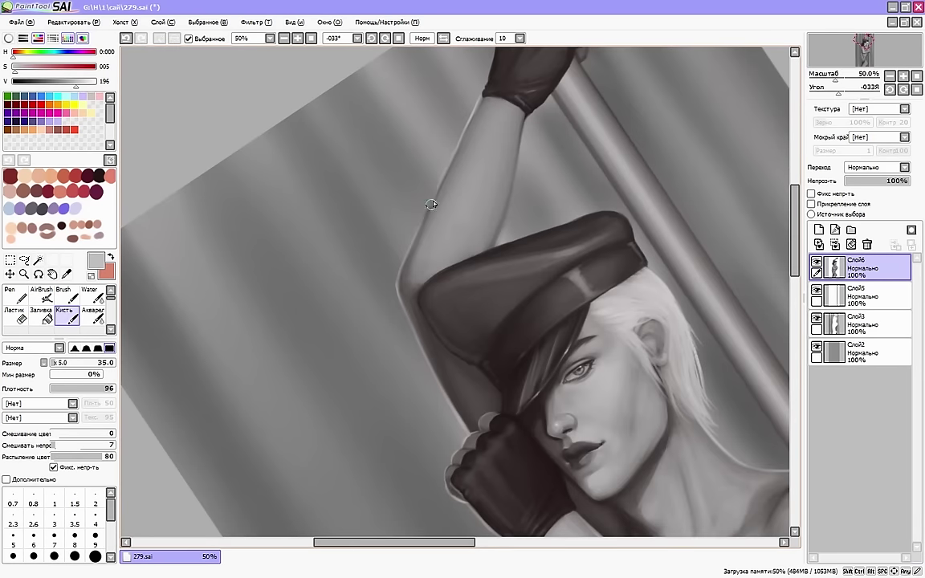
Add light grey rim light along the outer edge of the gloved fist beside the face at brush size 25
key(Home)
key(h)
key(bracketleft)
key(bracketleft)
drag(685, 271, 684, 103)
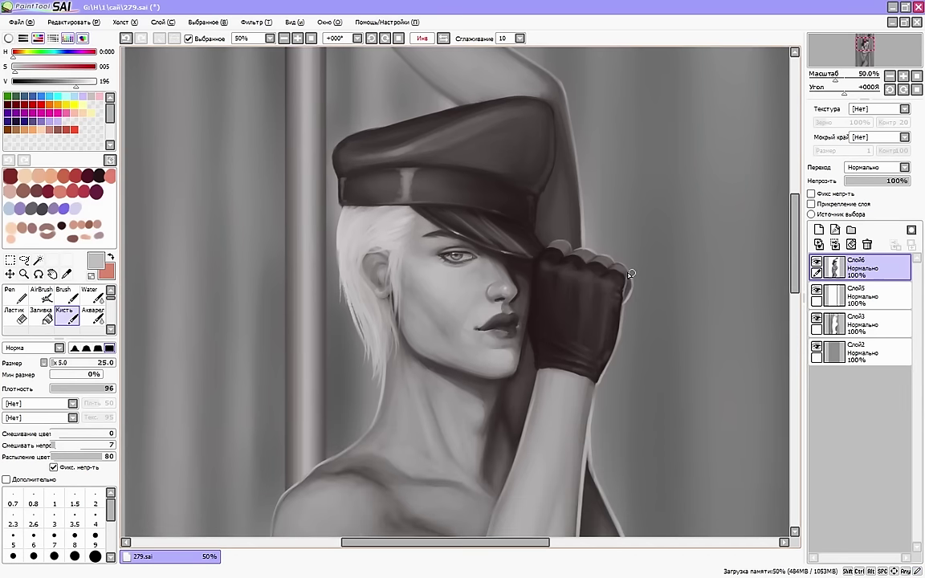
Outline the cap's top edge and the raised forearm's upper edge with thin light grey rim light at brush size 15
key(h)
key(h)
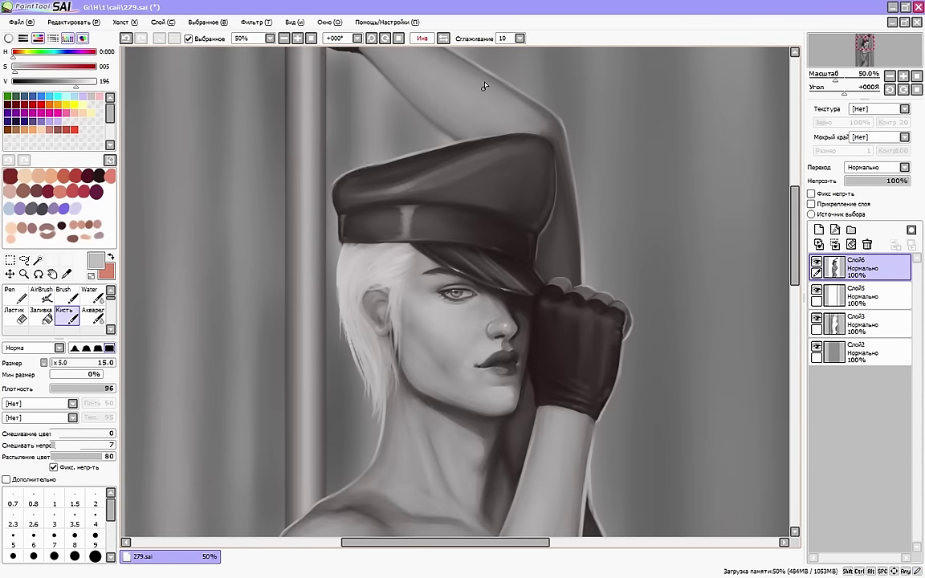
key(h)
scroll(345, 309, up, 3)
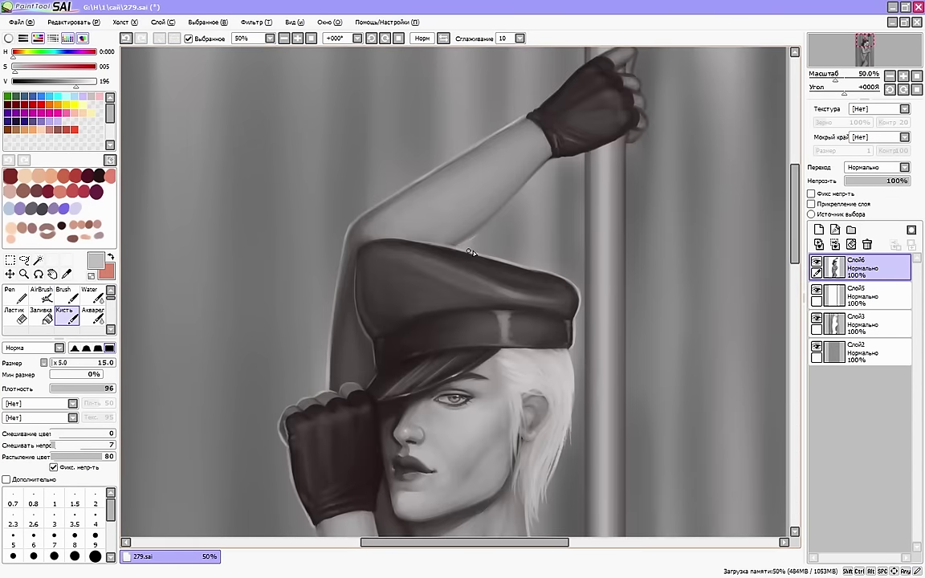
Extend the thin rim light along the raised forearm's underside and the edge of the glove on the pole
key(h)
key(End)
key(End)
key(End)
key(h)
key(Home)
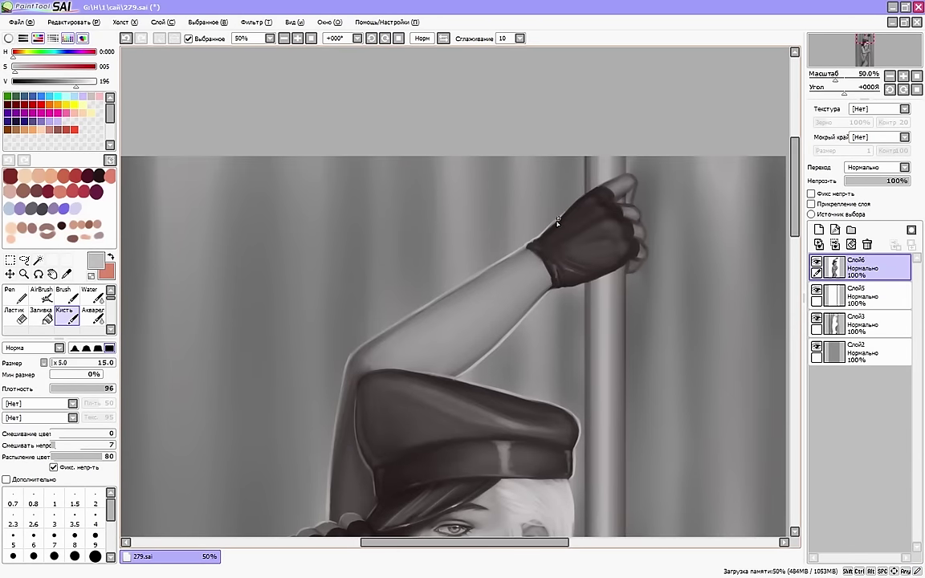
click(445, 38)
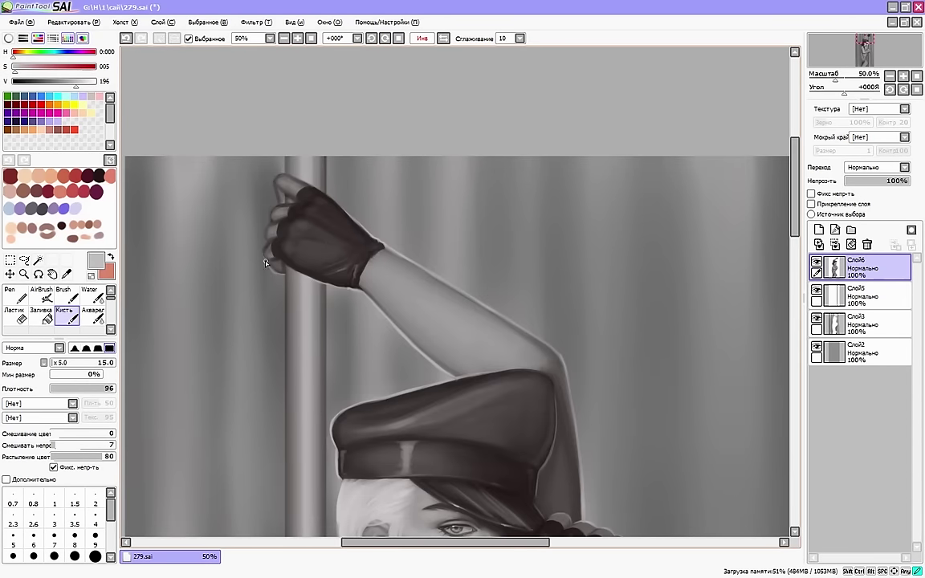
Brush a near-white highlight of value 240 into the hair below the ear at brush size 40
key(h)
scroll(492, 313, down, 5)
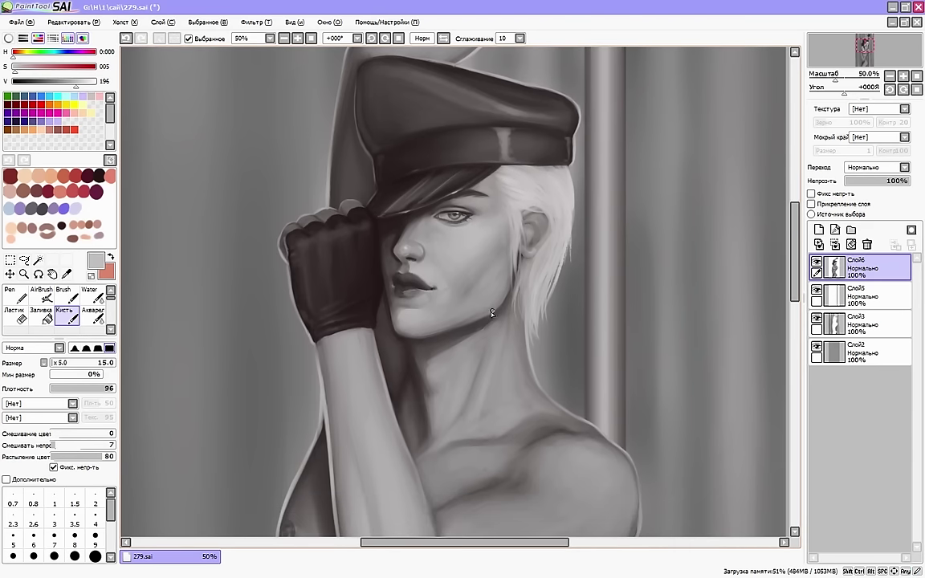
key(bracketleft)
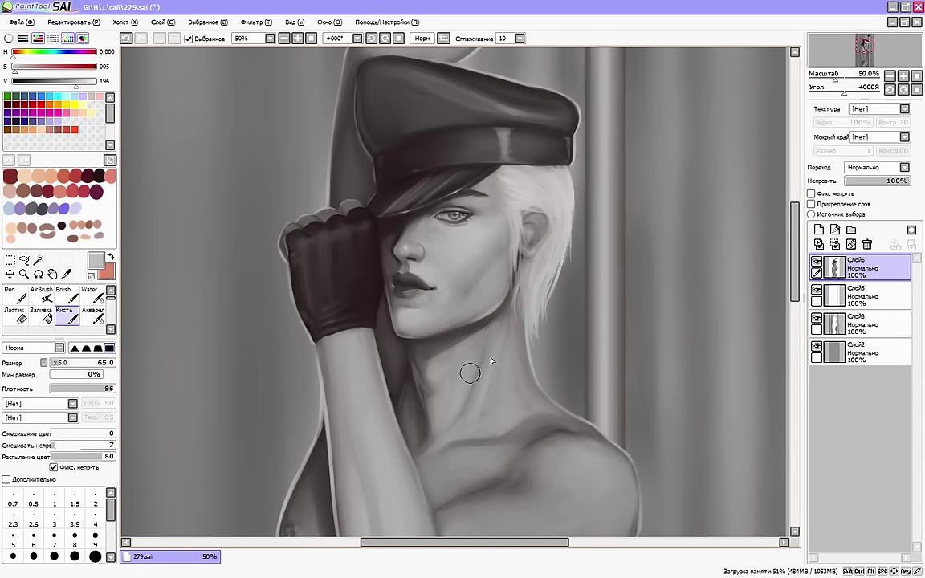
key(h)
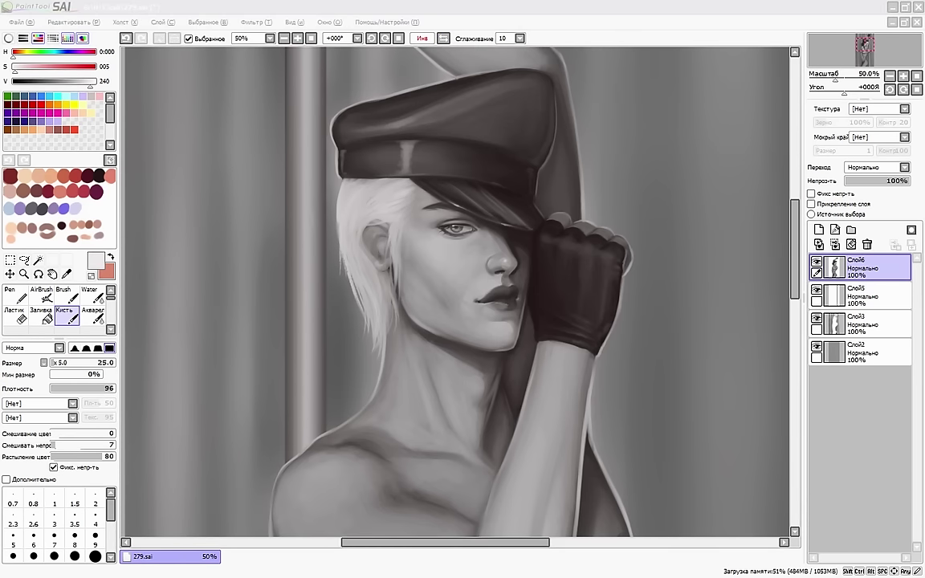
key(bracketright)
key(bracketright)
key(bracketright)
key(h)
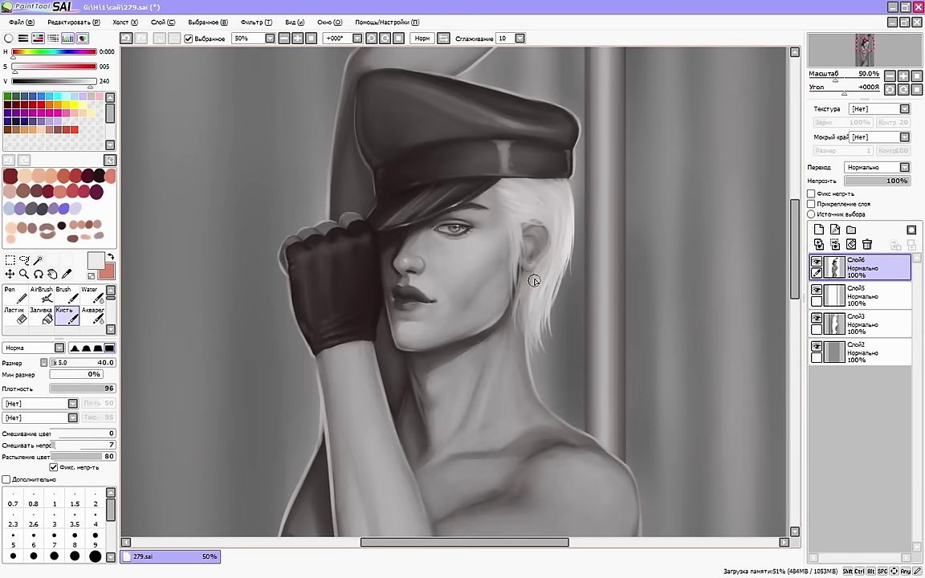
drag(532, 301, 543, 363)
click(54, 364)
Darken the pole on layer Слой5 with a filter adjustment
drag(794, 249, 794, 295)
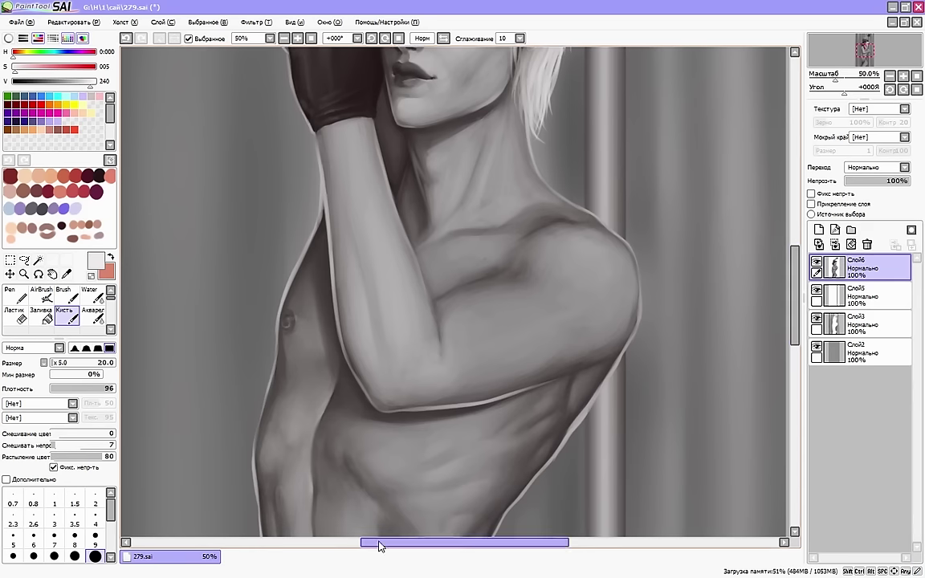
drag(380, 544, 368, 544)
click(13, 539)
scroll(324, 322, down, 1)
key(h)
drag(794, 289, 794, 231)
click(863, 295)
click(103, 316)
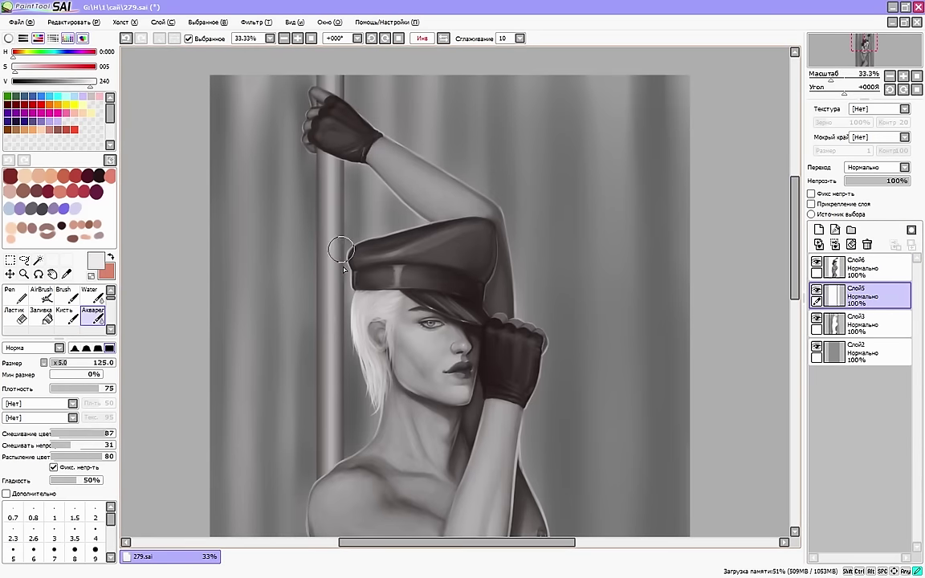
key(h)
drag(567, 544, 612, 546)
drag(794, 257, 794, 266)
click(256, 23)
click(290, 49)
drag(767, 177, 739, 197)
drag(750, 178, 722, 197)
click(796, 238)
Work over the pole beside the shoulder and torso on layer Слой5 with the Watercolor brush at size 125
click(863, 268)
drag(794, 249, 794, 232)
click(864, 296)
click(95, 318)
scroll(454, 355, down, 10)
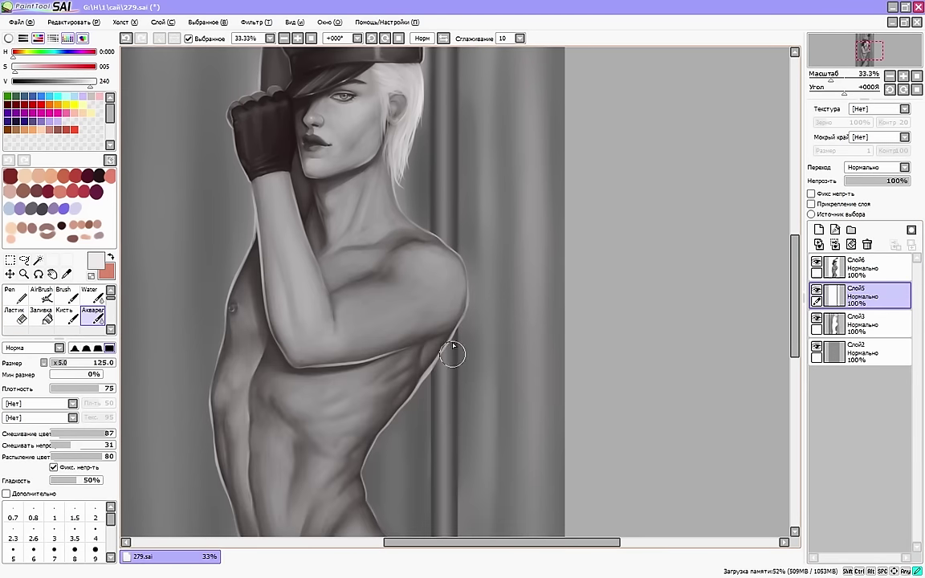
scroll(406, 436, right, 1)
drag(794, 315, 795, 194)
Add a soft light glow over the raised glove on layer Слой6 with the Watercolor brush at size 235
click(864, 268)
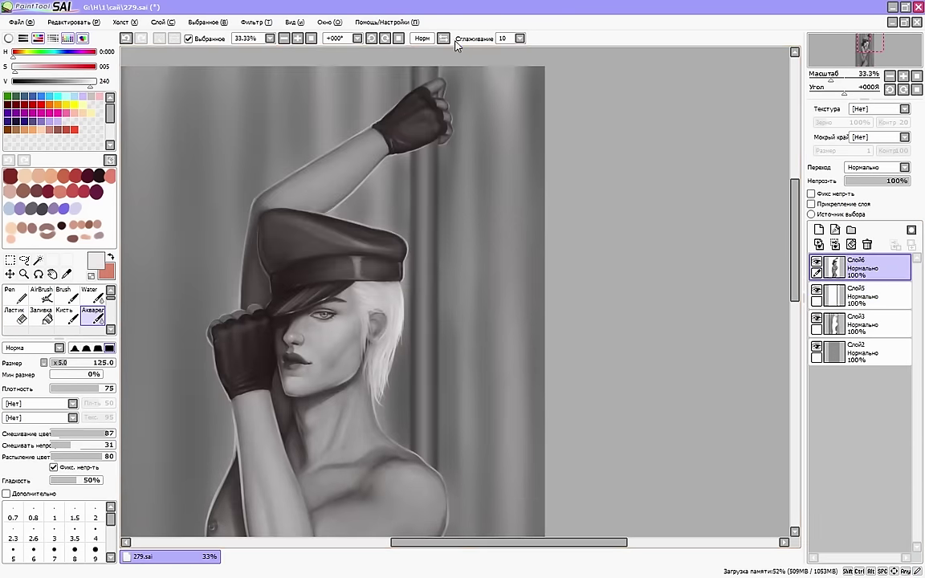
click(444, 39)
drag(434, 544, 482, 544)
drag(794, 210, 795, 180)
click(81, 363)
mouse_move(326, 213)
mouse_down()
mouse_move(322, 221)
mouse_move(336, 194)
mouse_up()
key(h)
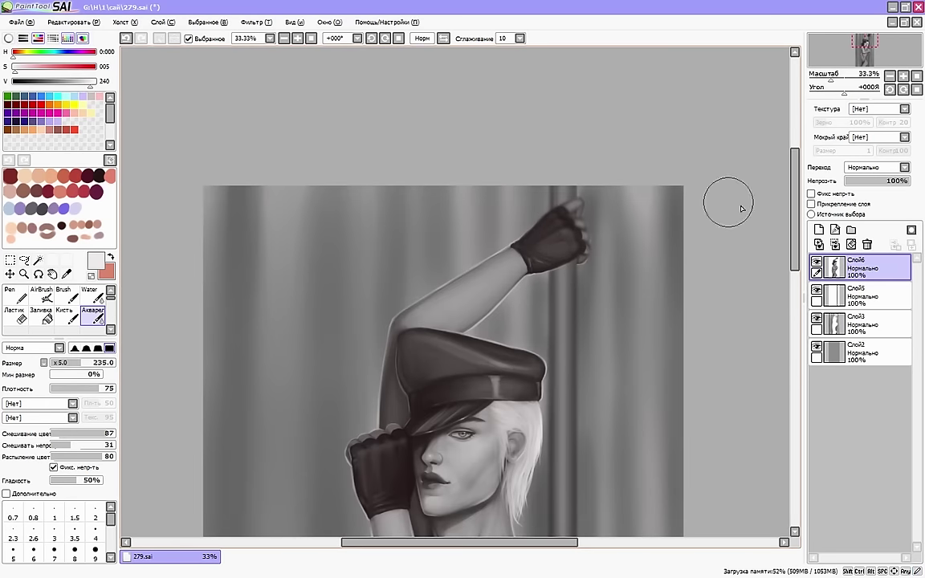
scroll(626, 233, down, 1)
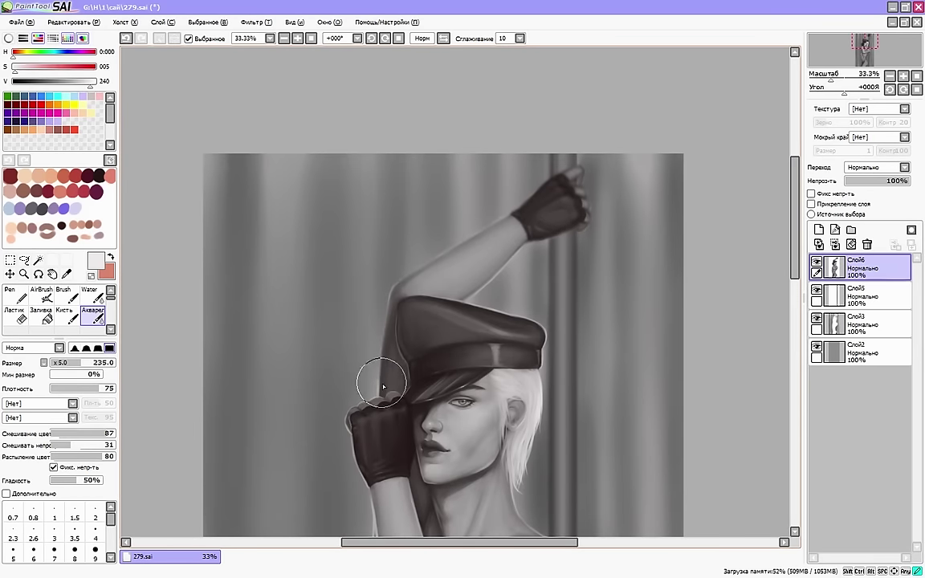
scroll(354, 365, down, 8)
key(bracketleft)
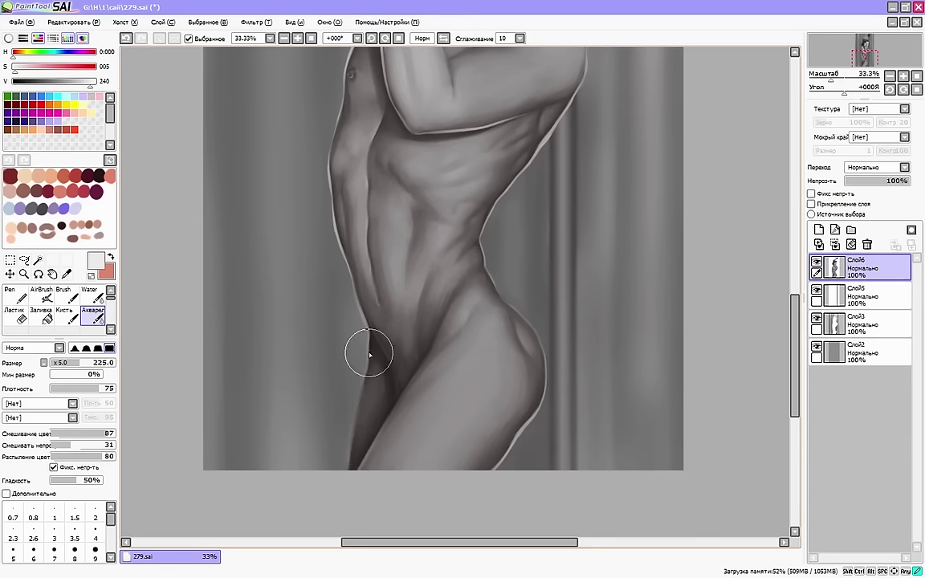
Save the painting as a new copy named 279(1).sai
scroll(795, 372, up, 8)
click(22, 22)
click(62, 81)
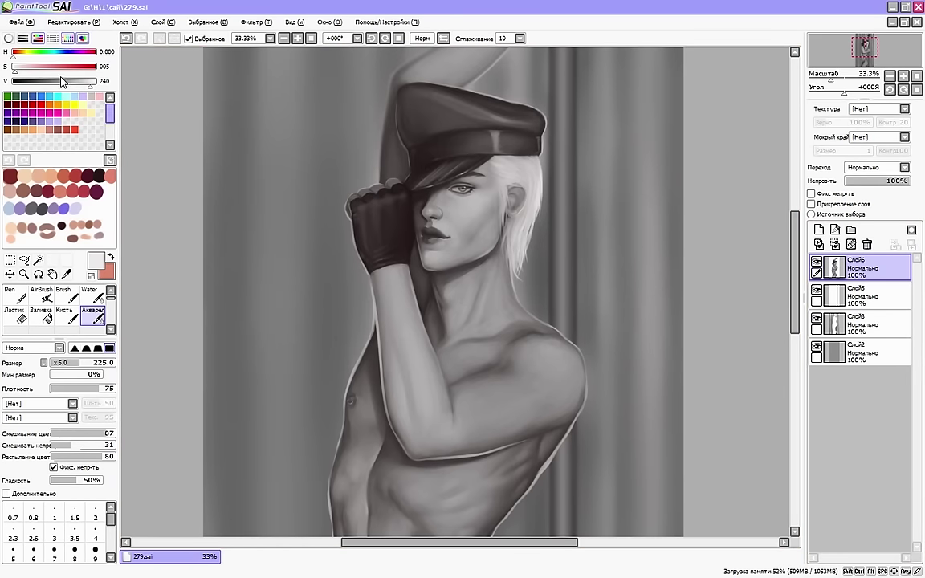
click(210, 355)
text((1).sai)
key(Return)
Add an Overlay layer clipped to the figure, start a peach skin tone on the face, and set its opacity to 51%
click(820, 230)
click(877, 168)
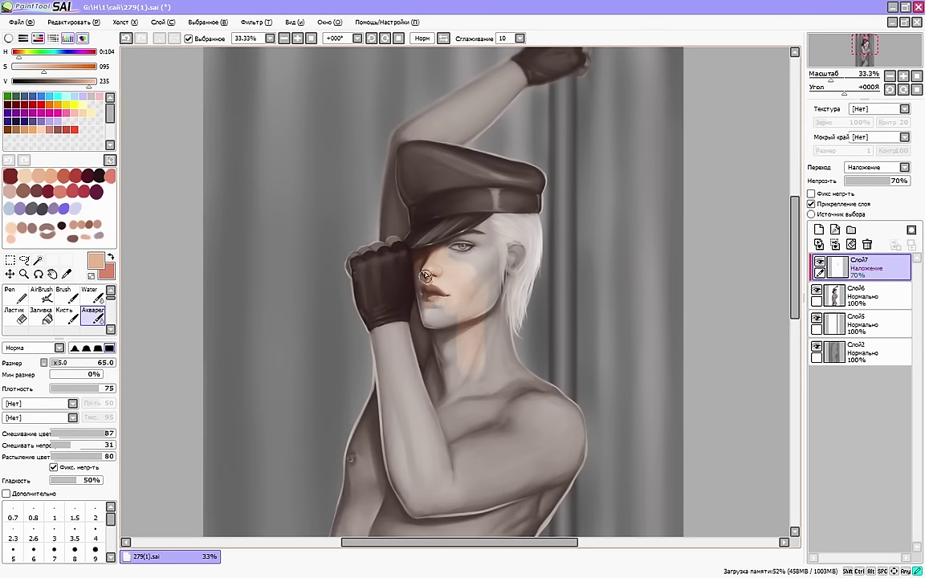
drag(426, 277, 413, 353)
drag(891, 181, 878, 180)
Glaze the peach skin tone over the face, ear, neck, upper chest, front forearm and knuckles
click(444, 38)
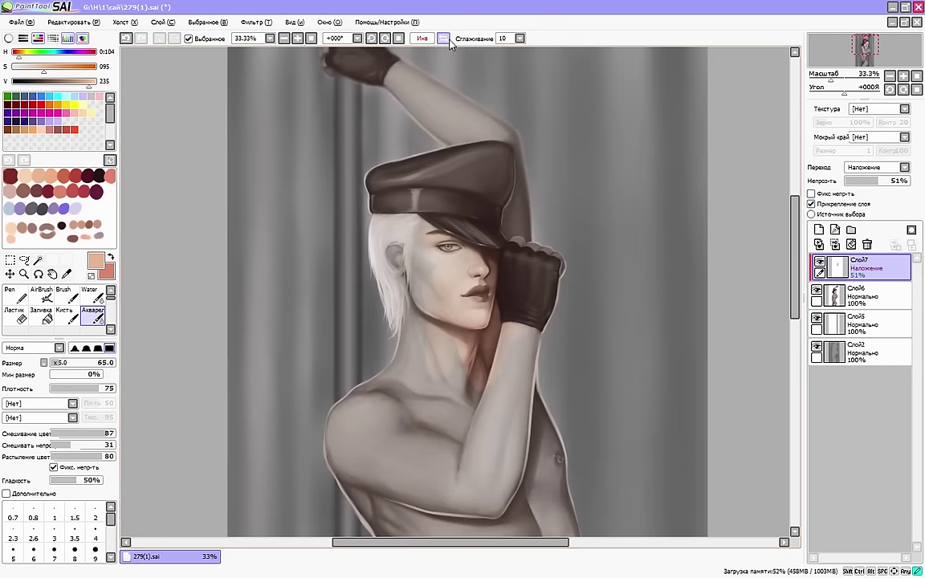
mouse_move(404, 231)
mouse_down()
mouse_move(421, 277)
mouse_move(411, 392)
mouse_move(499, 450)
mouse_up()
drag(554, 462, 531, 346)
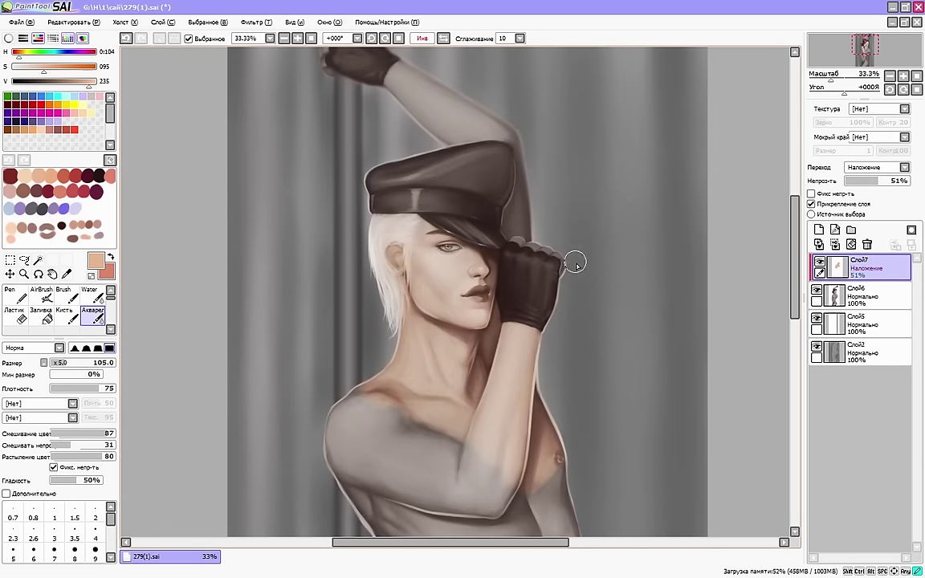
drag(574, 262, 510, 261)
Spread the peach skin tone over the raised arm, its fingers, the shoulder and the torso, enlarging the brush to 175
click(443, 39)
drag(796, 257, 796, 247)
mouse_move(380, 252)
mouse_down()
mouse_move(383, 199)
mouse_move(458, 174)
mouse_move(506, 125)
mouse_up()
drag(795, 246, 795, 214)
mouse_move(498, 265)
mouse_down()
mouse_move(394, 314)
mouse_move(595, 238)
mouse_up()
scroll(514, 372, down, 10)
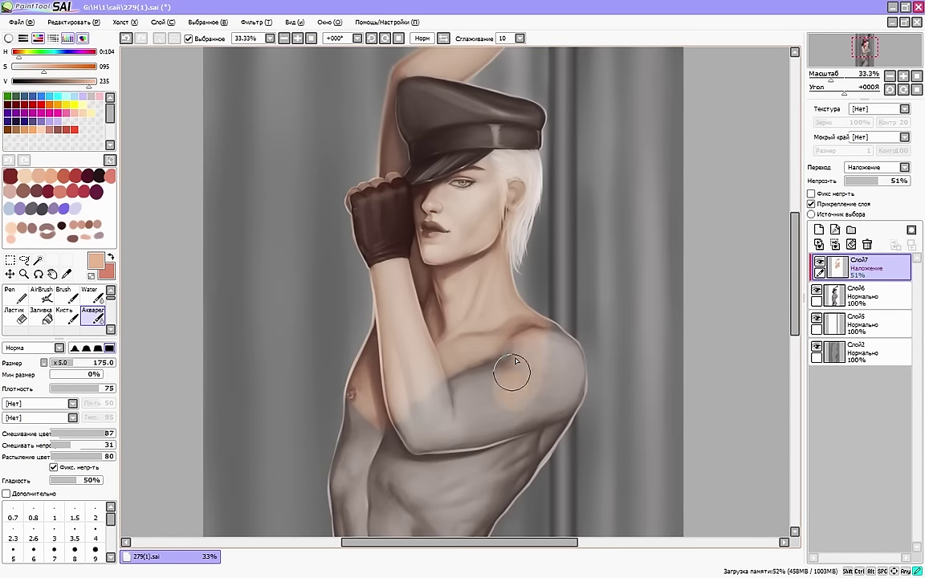
scroll(425, 368, up, 10)
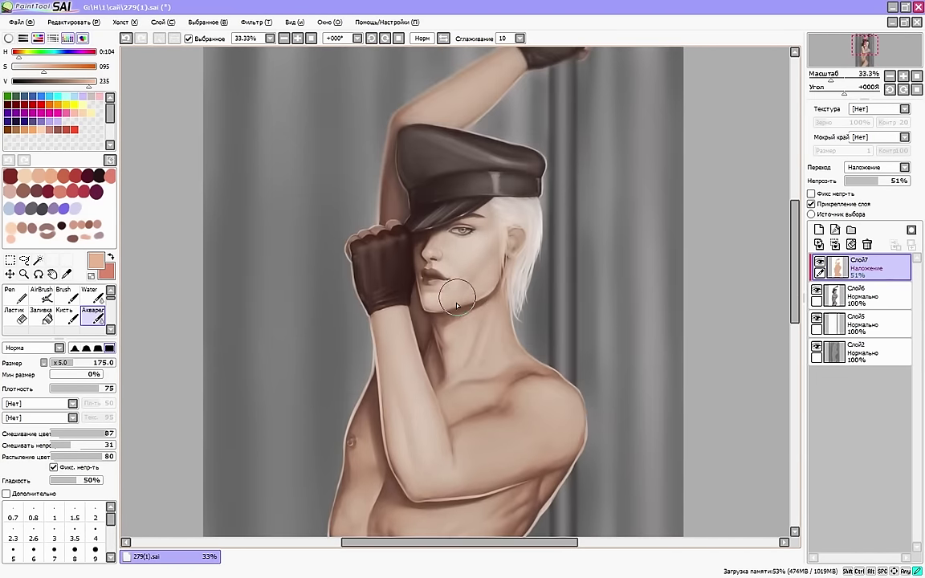
Merge the skin tone layer into the figure and add a new clipped Overlay layer with crimson as the painting colour
click(835, 244)
click(819, 230)
right_click(85, 191)
scroll(449, 322, up, 1)
click(905, 167)
click(871, 206)
click(811, 204)
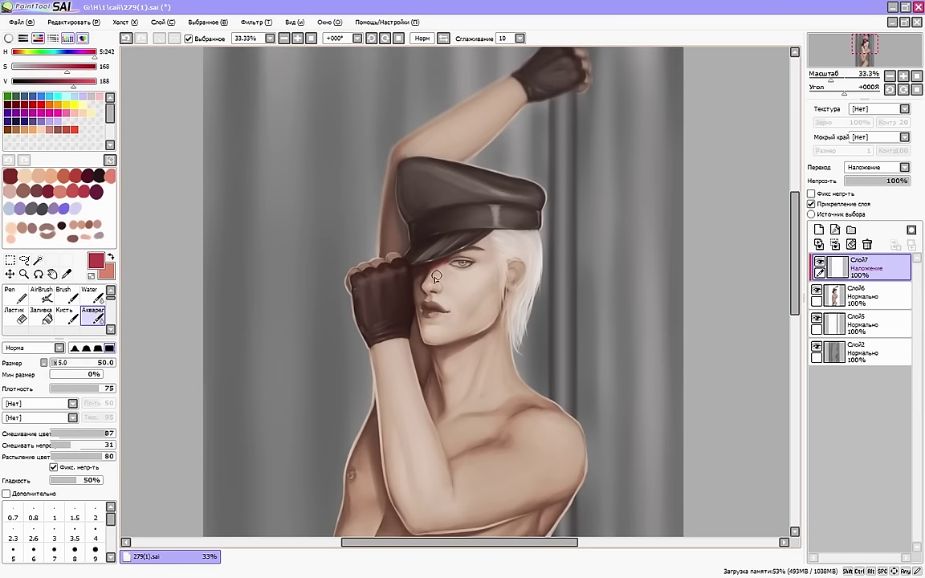
Glaze crimson over the raised arm, fist and neck, and set the Overlay layer's opacity to 28%
mouse_move(390, 209)
mouse_down()
mouse_move(389, 275)
mouse_move(407, 169)
mouse_up()
drag(906, 180, 862, 180)
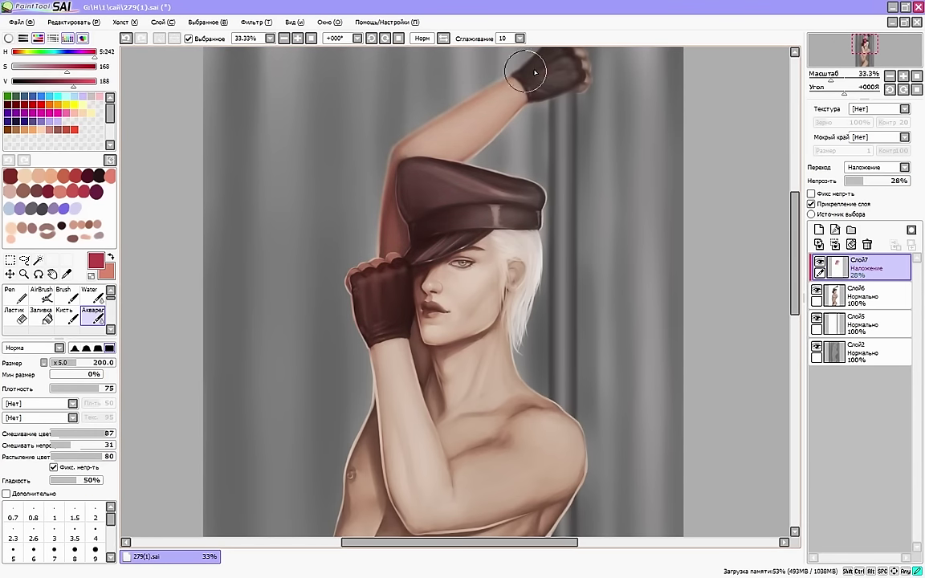
drag(461, 391, 494, 259)
scroll(492, 293, down, 3)
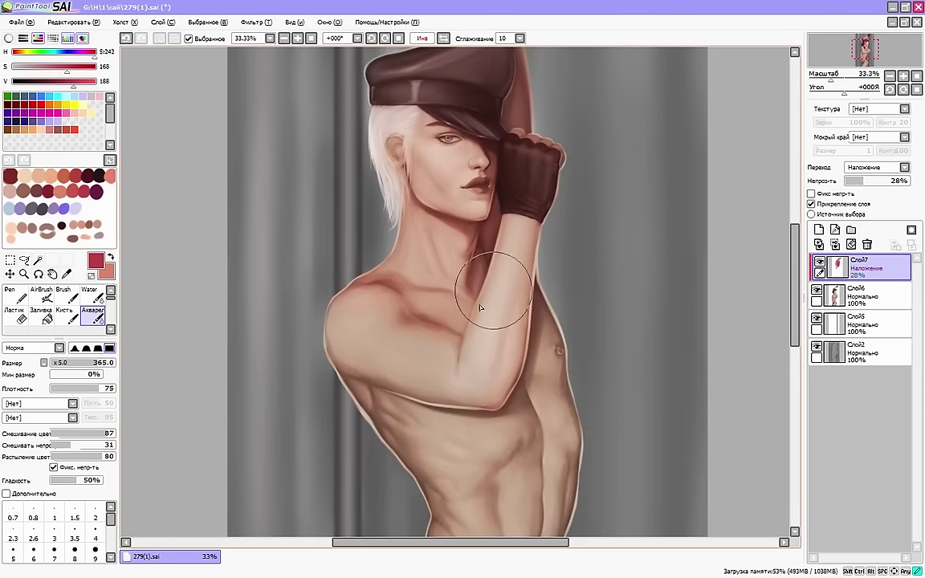
Glaze crimson shading over the chest, abdomen, hips and thighs with the Watercolor brush at size 365
drag(492, 293, 423, 382)
scroll(554, 322, down, 3)
key(h)
scroll(489, 467, down, 3)
drag(374, 414, 527, 357)
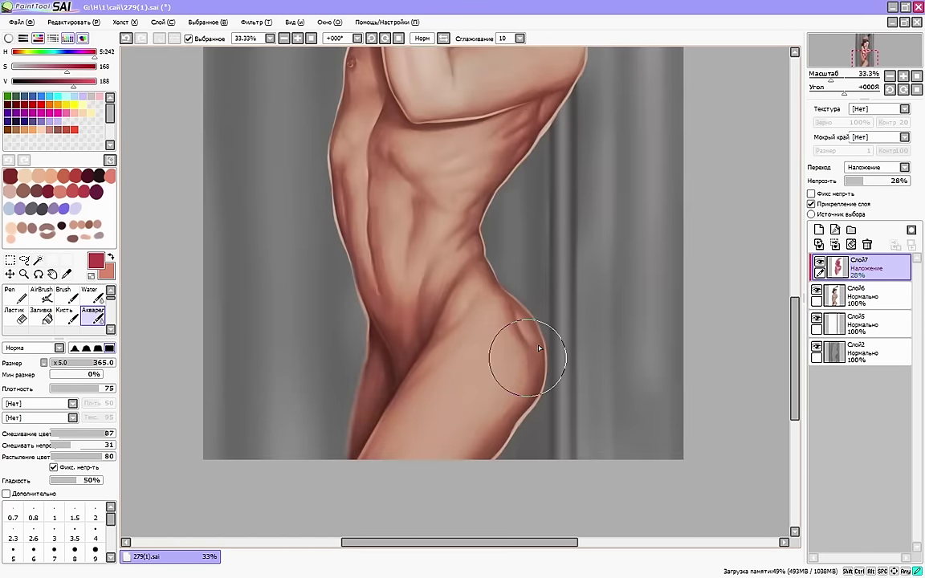
Strengthen the crimson tint on the torso and lips, and set the current Overlay layer's opacity to 33%
click(863, 296)
click(78, 363)
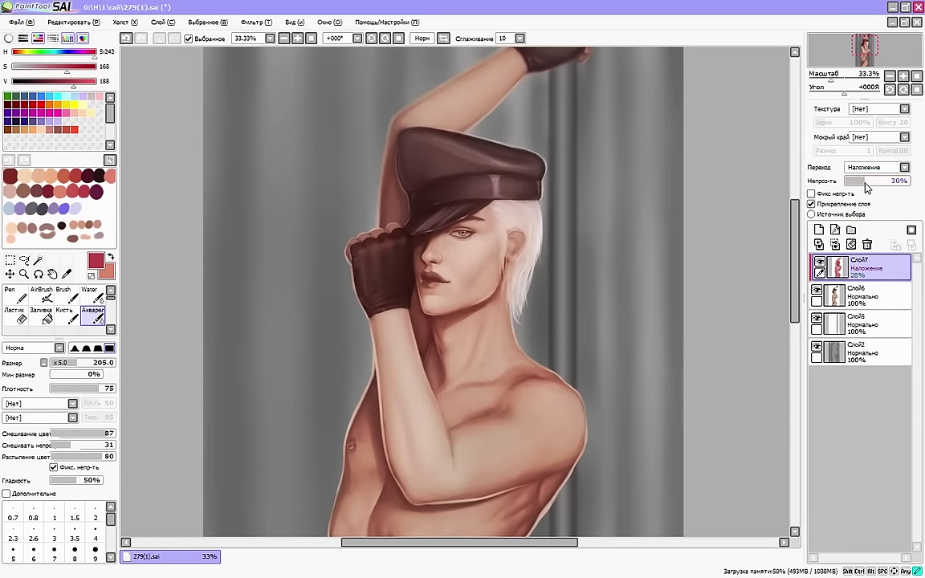
scroll(514, 368, down, 2)
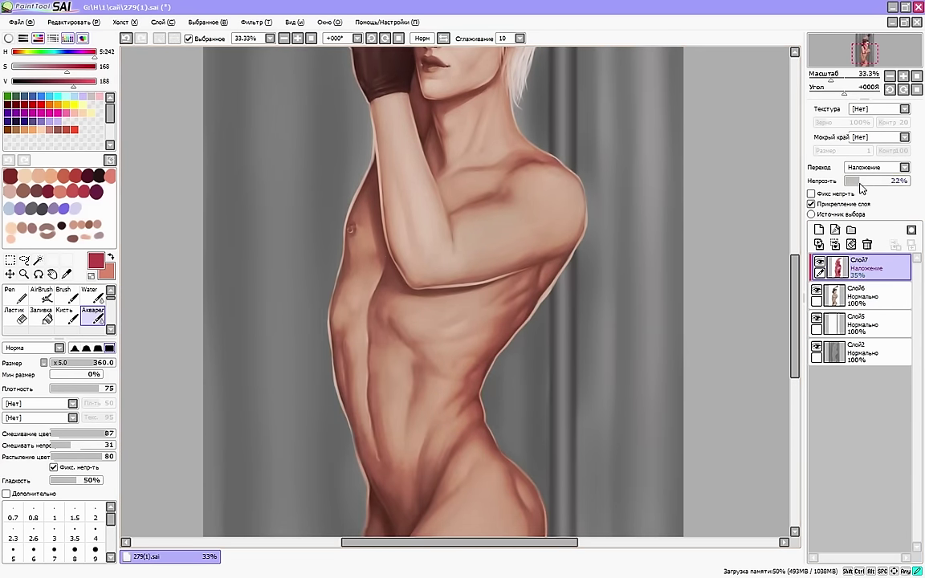
scroll(351, 433, down, 2)
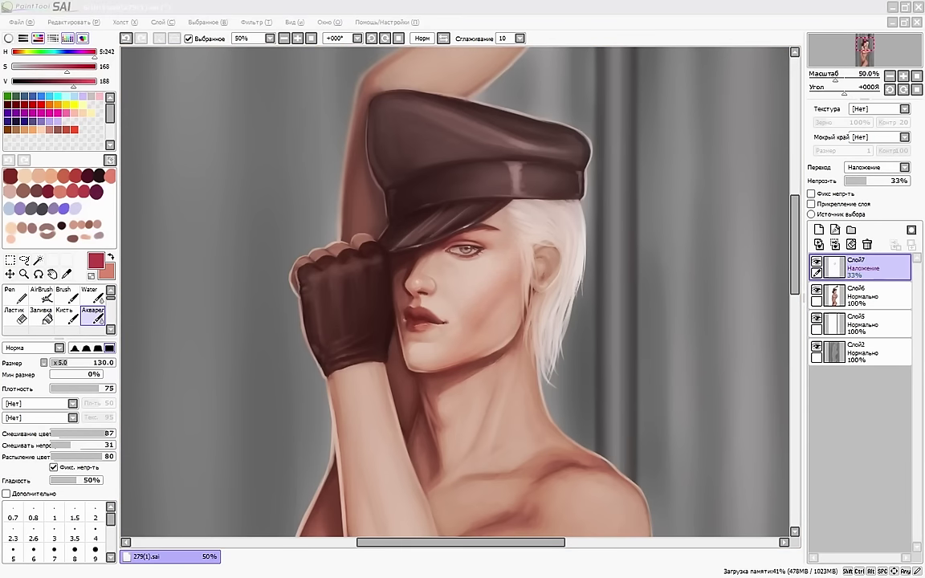
Deepen the reddish skin shading on the arms, shoulder and torso on a clipped Overlay layer at 31% opacity, brush size 310
click(795, 290)
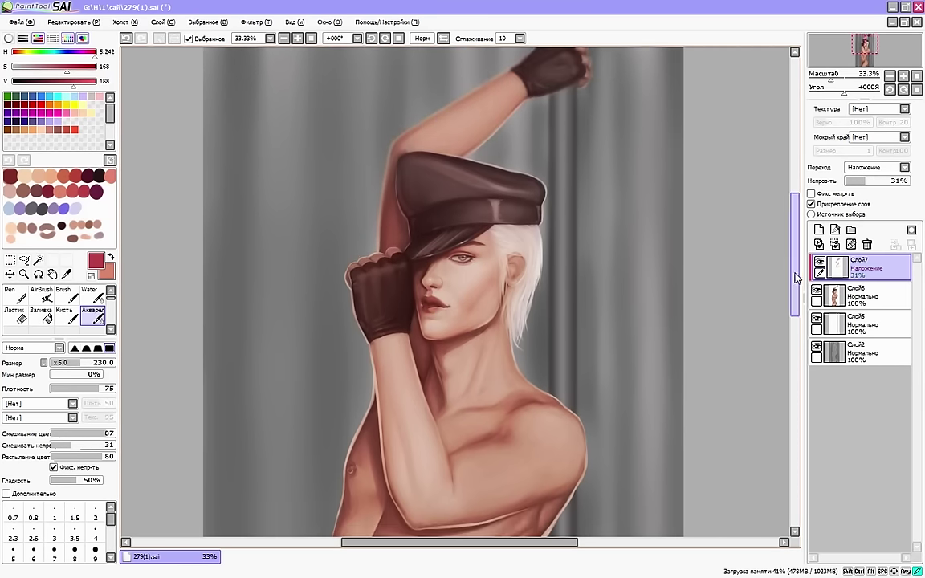
mouse_move(795, 278)
mouse_down()
mouse_move(796, 357)
mouse_move(795, 247)
mouse_up()
key(h)
click(93, 364)
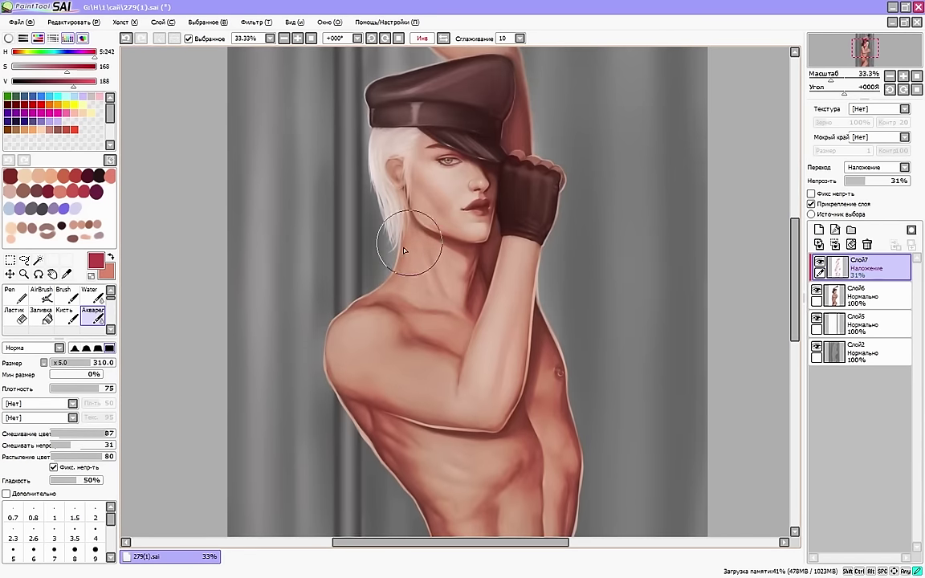
Fill an Overlay layer above the background with saturated dark red of value 168 at 64% opacity
click(444, 39)
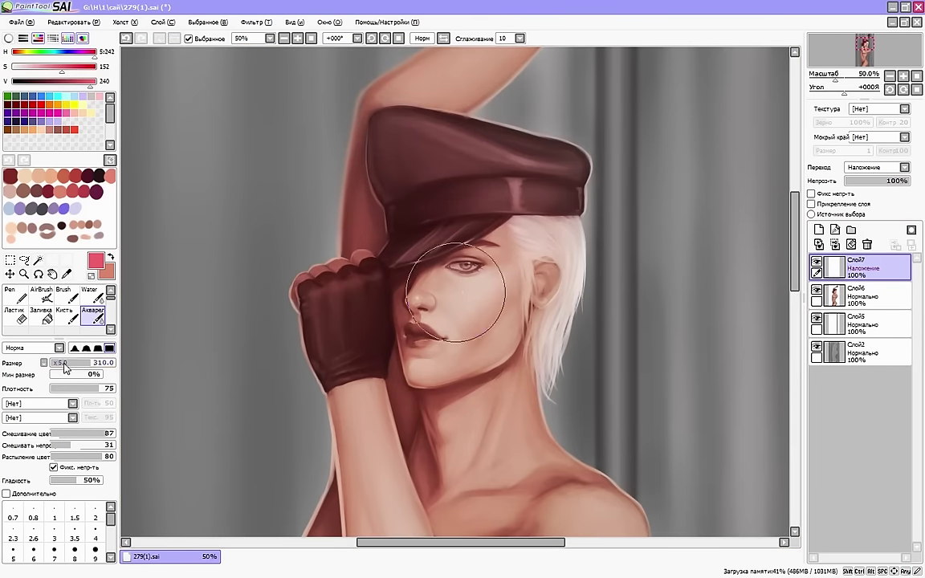
click(72, 82)
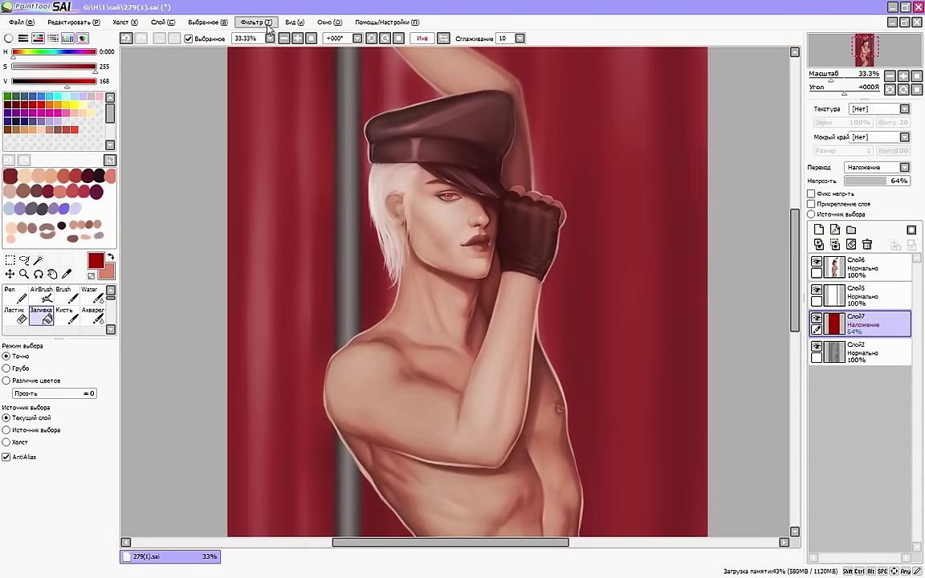
Shift the dark red background Overlay layer to hue -12 and saturation -15, with slightly lower brightness
key(ctrl+u)
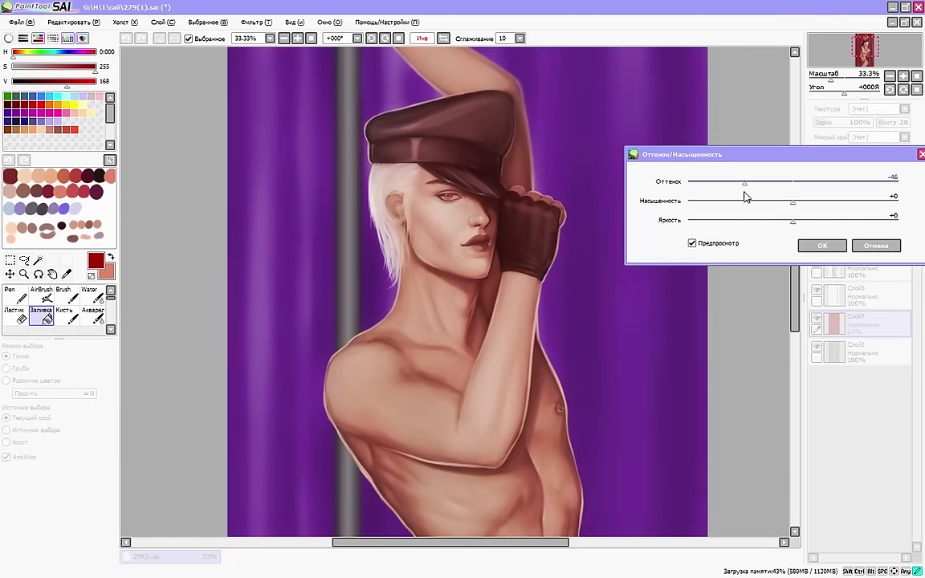
drag(744, 192, 760, 204)
drag(792, 221, 777, 222)
drag(779, 184, 780, 191)
drag(770, 203, 776, 206)
drag(776, 223, 788, 225)
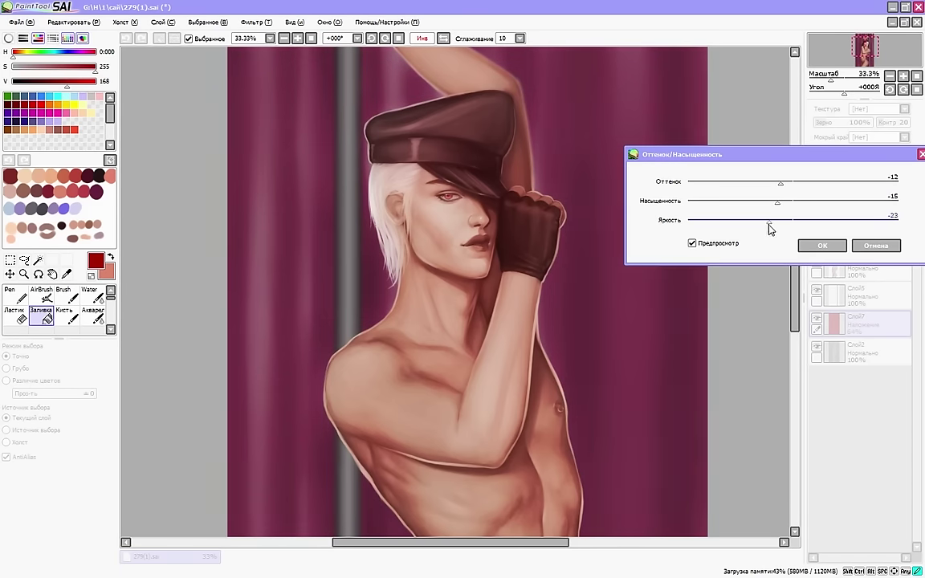
click(820, 248)
Readjust the background Overlay layer's hue slightly back toward red
key(h)
click(256, 22)
click(283, 37)
mouse_move(793, 185)
mouse_down()
mouse_move(820, 193)
mouse_move(806, 196)
mouse_up()
click(824, 247)
Tint the pole dark red with an Overlay fill clipped to the pole layer
mouse_move(881, 182)
mouse_down()
mouse_move(919, 190)
mouse_move(866, 189)
mouse_up()
click(871, 296)
click(819, 230)
click(848, 205)
click(642, 241)
click(879, 168)
click(870, 211)
click(867, 244)
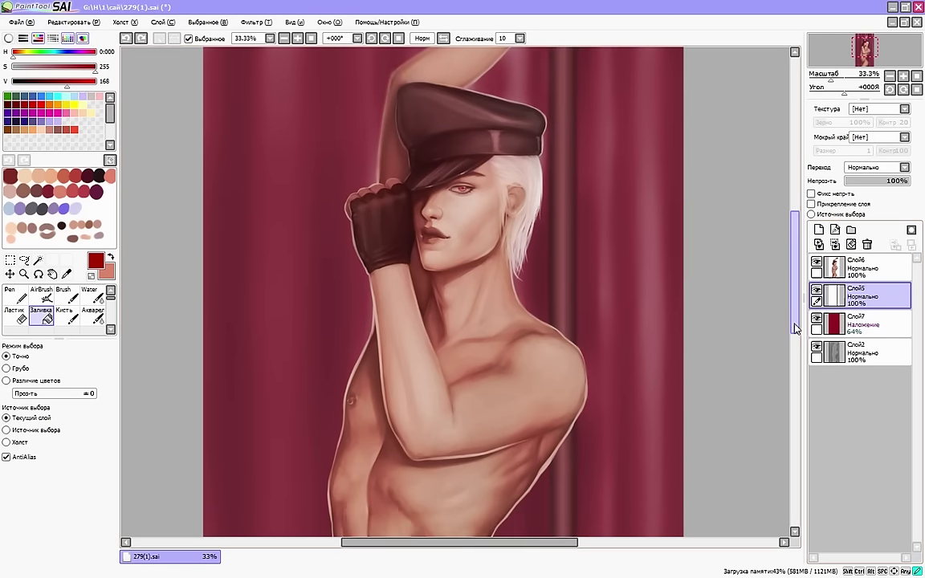
Merge the red Overlay layer and the pole layer down into the curtain background layer
click(871, 325)
click(835, 244)
click(871, 296)
click(836, 244)
Try a teal hue shift of about -95 on the merged background and return it to crimson
scroll(458, 223, down, 1)
click(444, 38)
click(256, 23)
click(274, 37)
drag(793, 183, 695, 201)
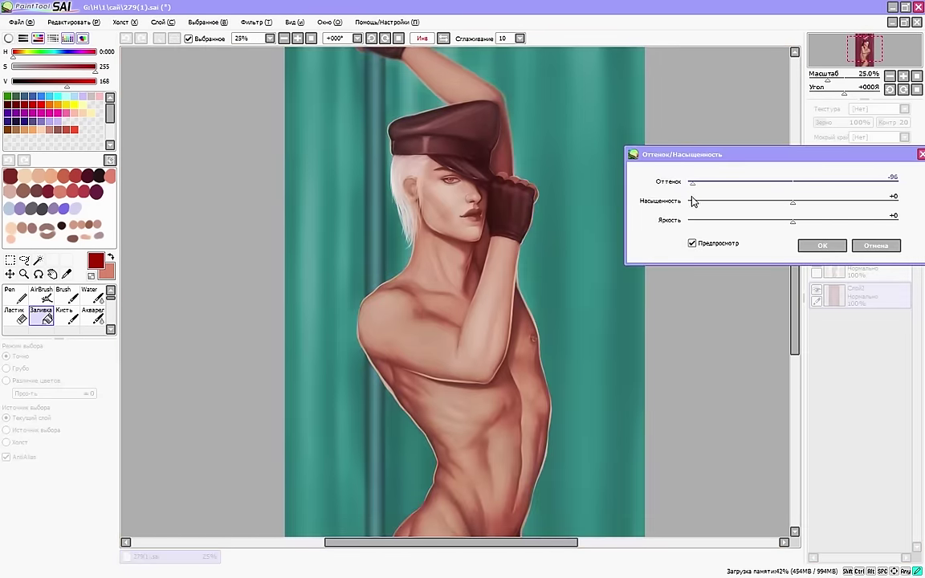
drag(882, 194, 696, 188)
key(h)
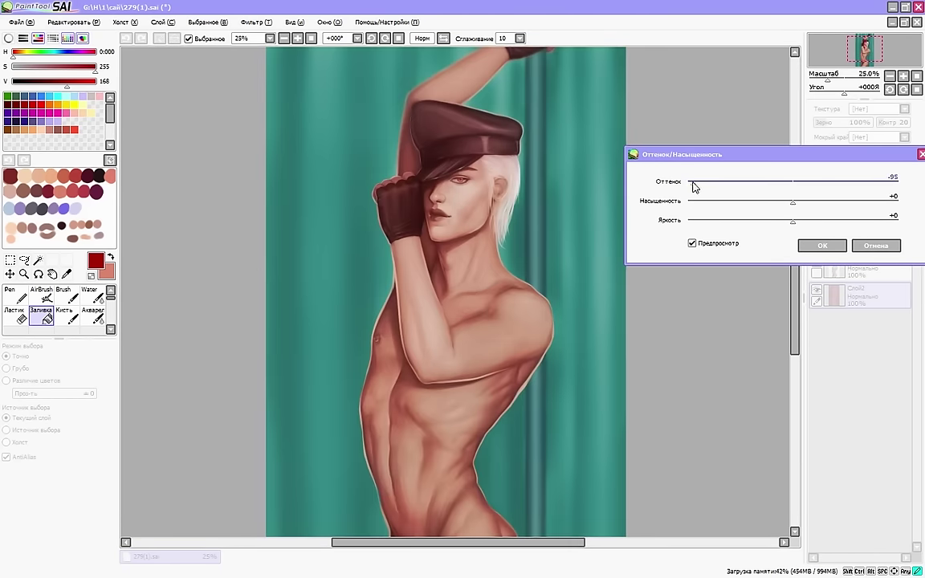
drag(792, 202, 759, 206)
drag(696, 186, 705, 188)
drag(760, 203, 793, 209)
drag(704, 184, 811, 207)
mouse_move(792, 223)
mouse_down()
mouse_move(779, 229)
mouse_move(792, 228)
mouse_up()
click(822, 246)
Add an Overlay layer above the background and fill it with blue of saturation 146 and value 200
click(818, 230)
click(877, 168)
click(867, 207)
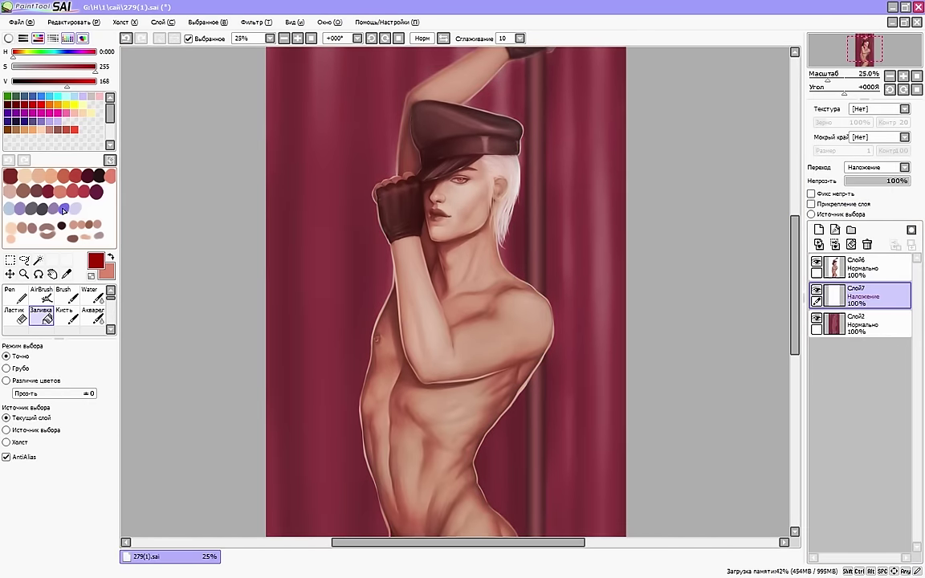
right_click(10, 209)
click(450, 241)
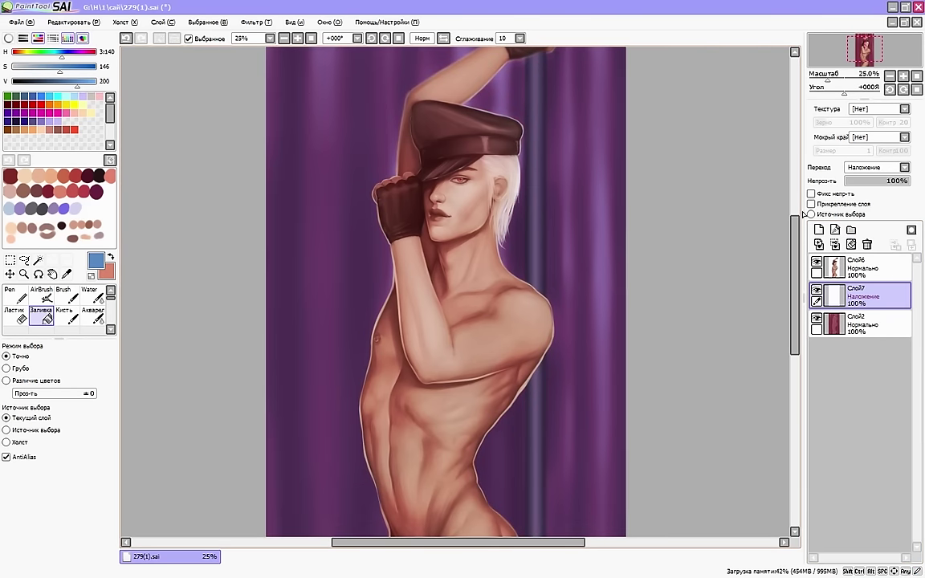
Try a violet Overlay layer over the whole painting and delete it
scroll(450, 241, up, 1)
click(818, 230)
click(877, 168)
click(867, 207)
drag(863, 267, 864, 305)
right_click(64, 209)
click(863, 267)
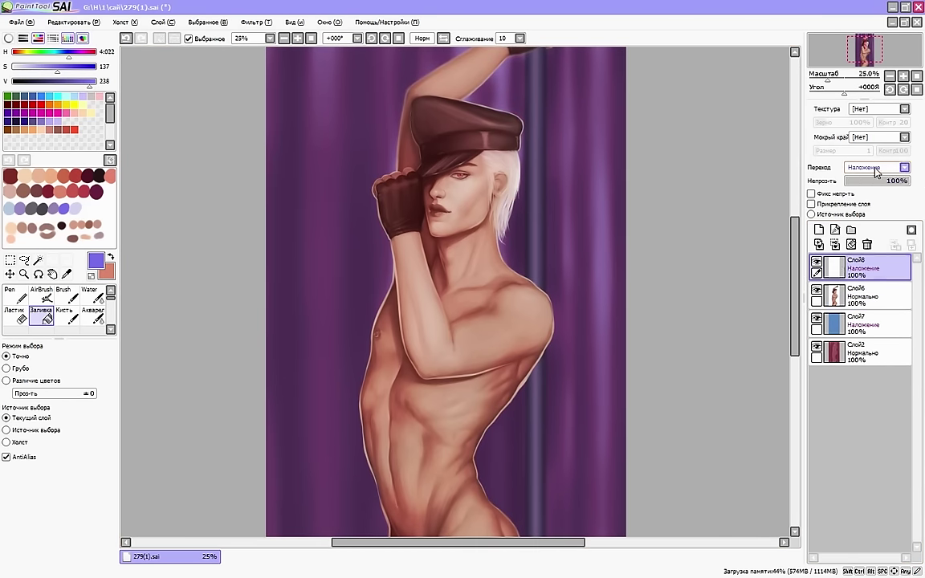
drag(881, 181, 845, 182)
click(867, 245)
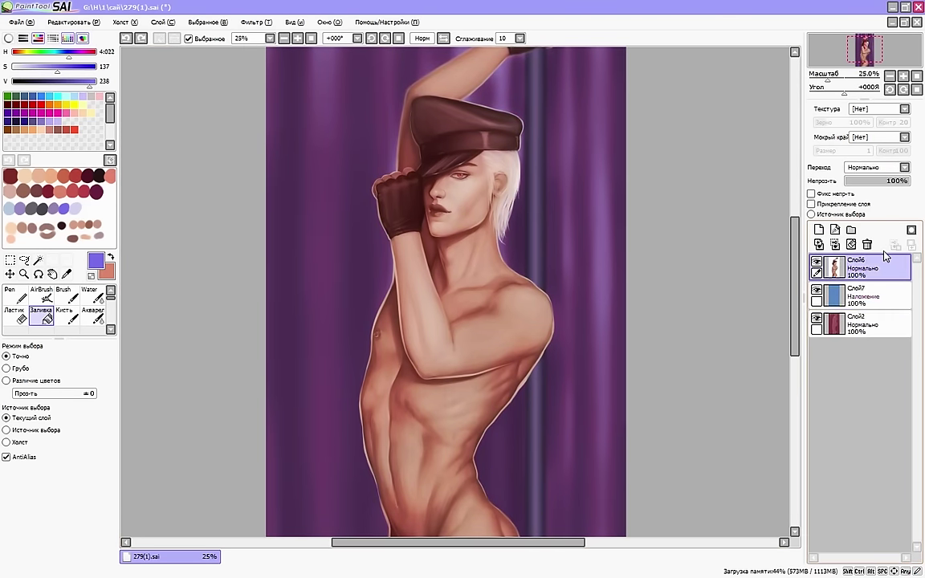
Compare the background with and without the blue Overlay layer and set that layer's opacity to 90%
click(870, 297)
key(h)
scroll(286, 361, down, 1)
click(817, 289)
click(817, 290)
click(901, 183)
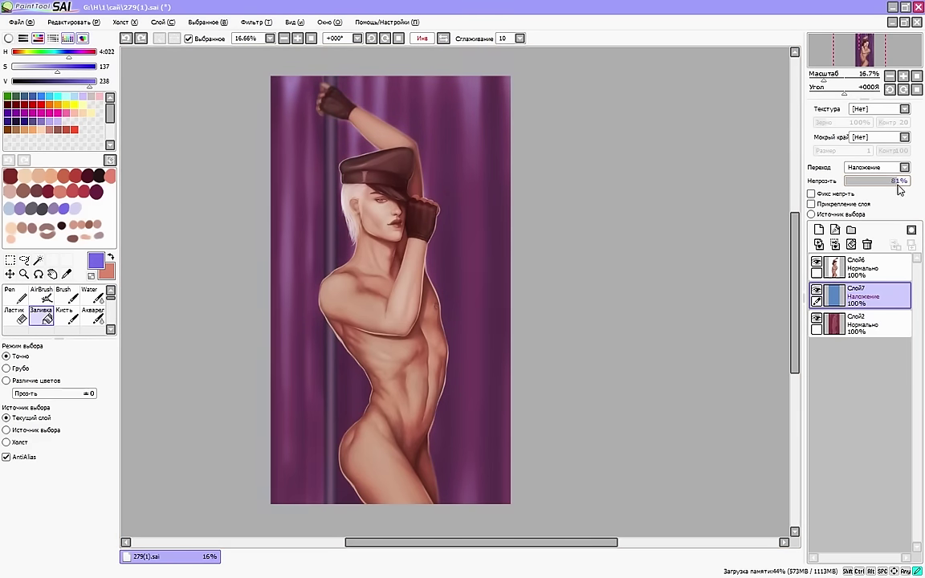
Hide the blue layer and deepen the curtain folds on the background layer with dark crimson, Brush size 185, blending with Watercolor size 200
click(856, 320)
key(h)
click(816, 290)
right_click(579, 387)
key(b)
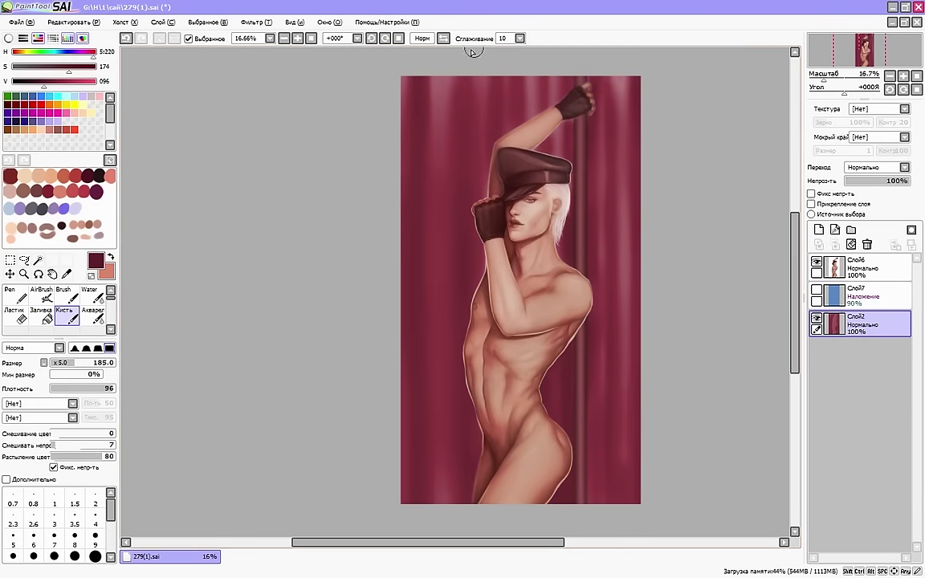
key(h)
right_click(469, 437)
key(c)
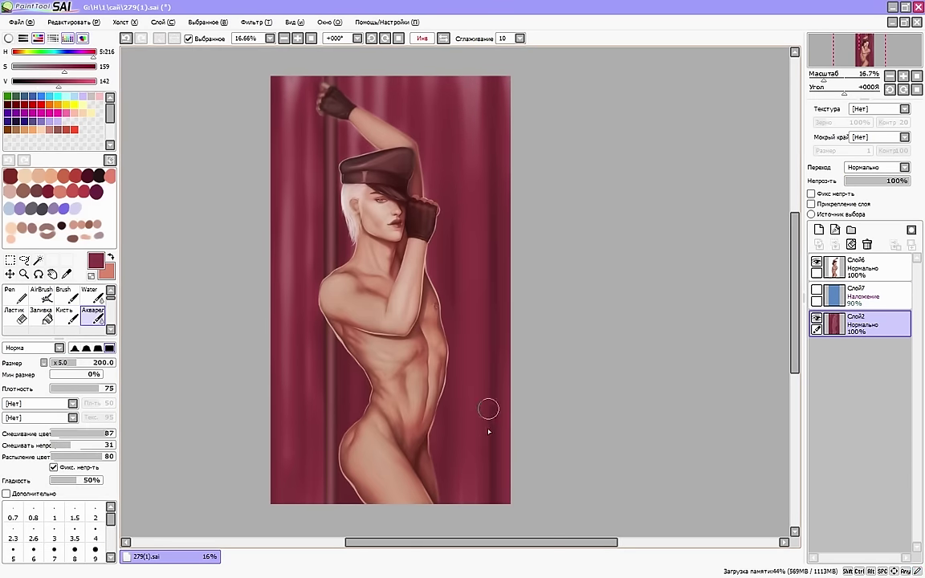
Paint lighter pinkish fold highlights on the curtain beside the figure with the Brush at size 220 and blend them with Watercolor
key(h)
right_click(418, 80)
click(67, 315)
key(Right)
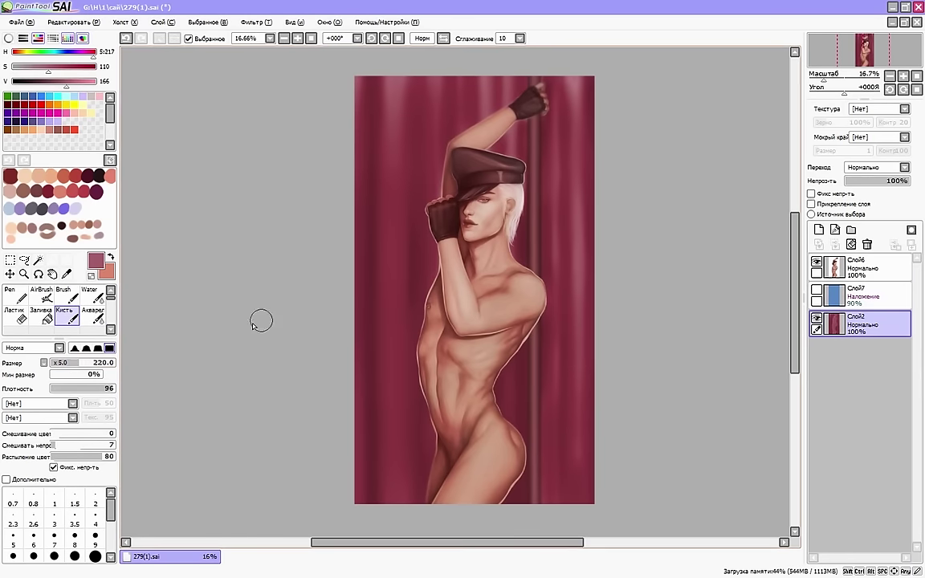
drag(393, 341, 391, 193)
key(h)
drag(519, 119, 521, 230)
key(c)
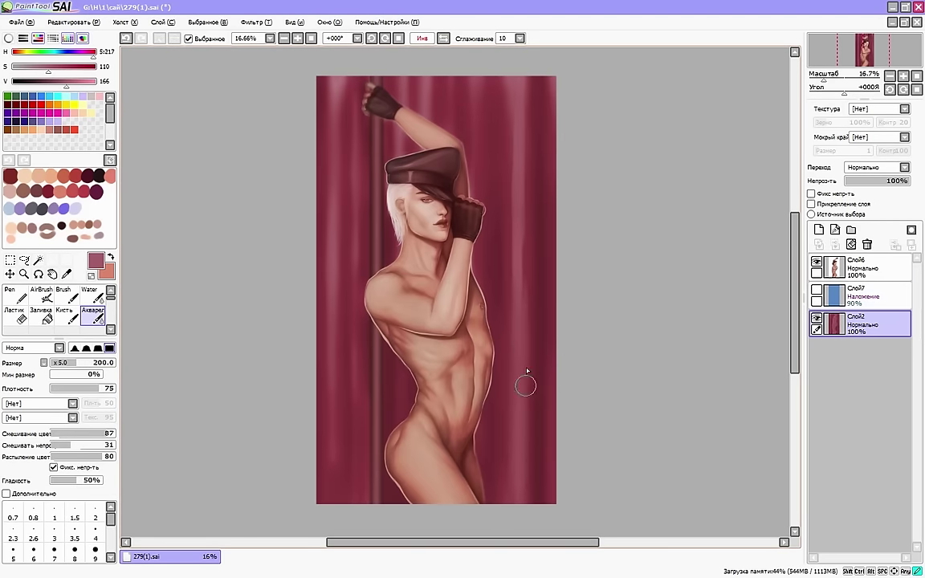
Brush a paler pink highlight along the curtain folds on the rotated canvas and soften it with Watercolor at size 335
key(h)
key(End)
click(93, 364)
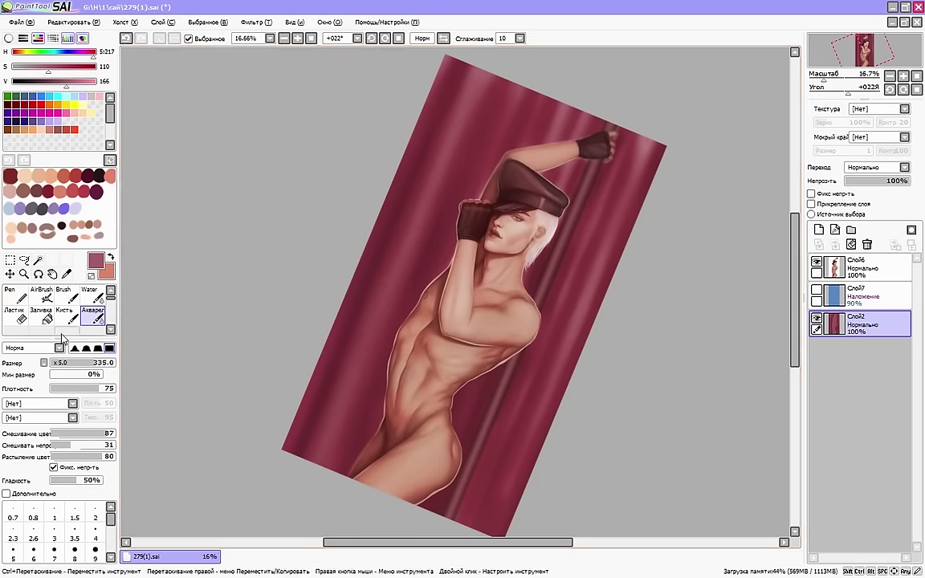
click(67, 315)
mouse_move(488, 183)
mouse_down()
mouse_move(516, 94)
mouse_move(450, 247)
mouse_up()
right_click(515, 95)
key(c)
key(Home)
key(h)
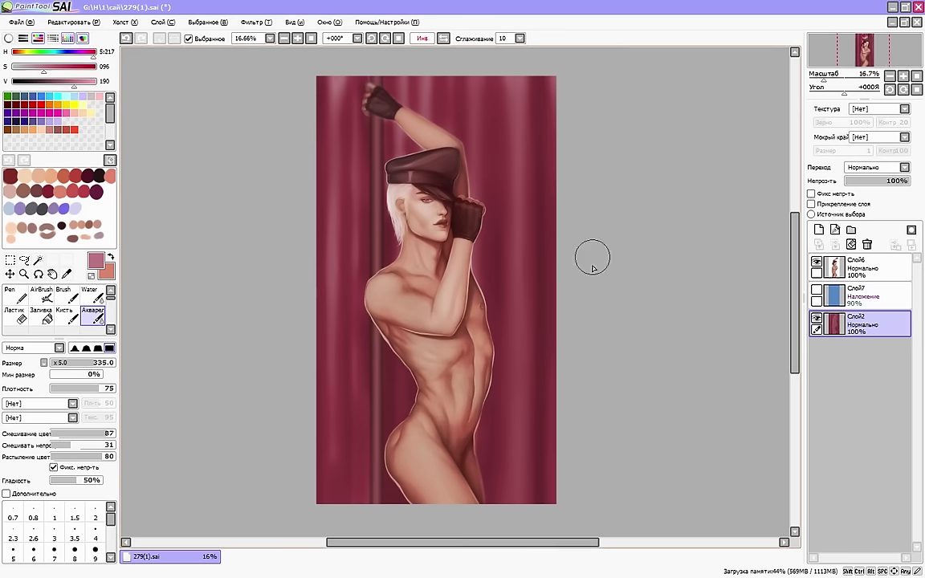
Show the blue background layer again and add an Overlay layer clipped to the figure layer
click(817, 289)
key(h)
key(Page_Up)
drag(507, 544, 533, 548)
mouse_move(794, 289)
mouse_down()
mouse_move(794, 332)
mouse_move(794, 289)
mouse_up()
click(868, 268)
click(819, 229)
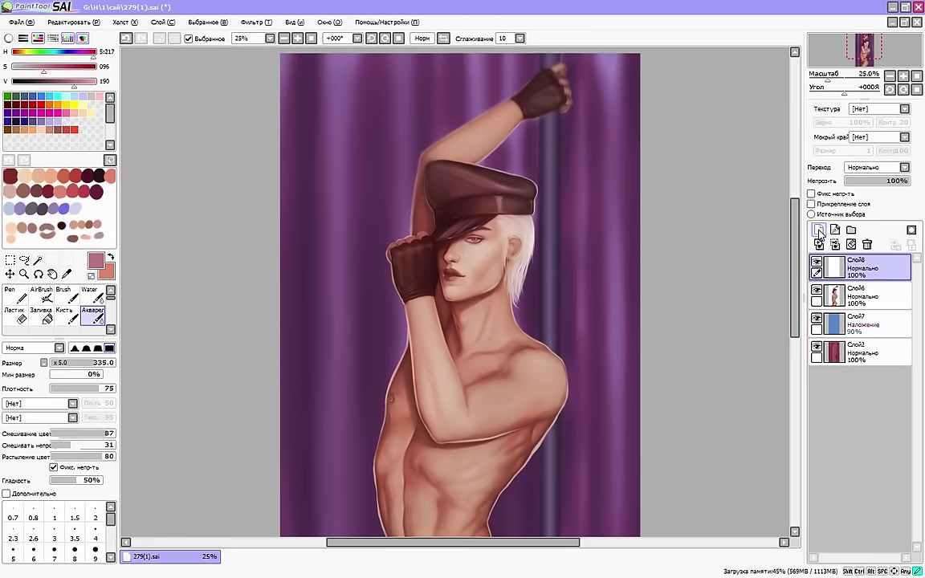
click(877, 168)
click(872, 211)
key(Page_Up)
click(812, 204)
Tint the cap and its brim with light violet using the Watercolor brush at size 105
click(64, 364)
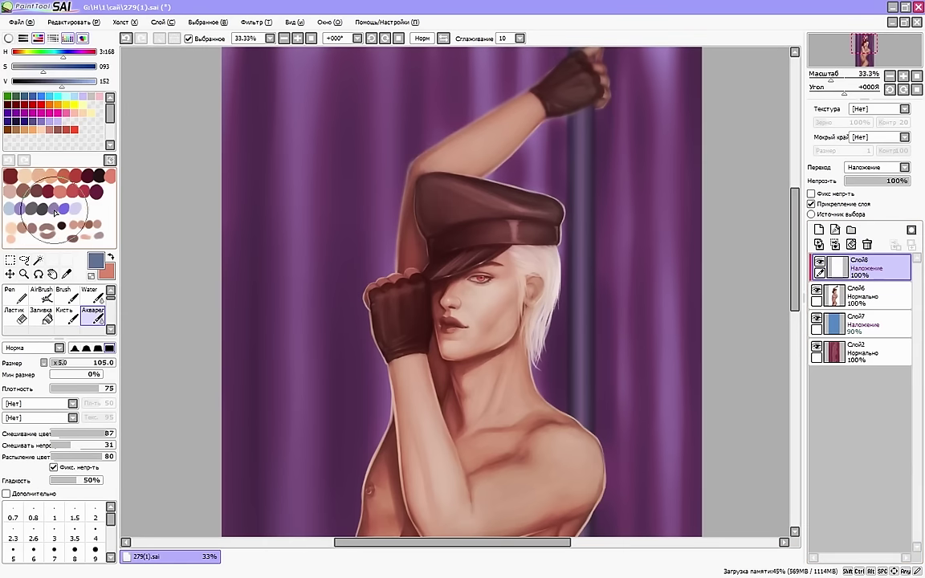
right_click(67, 208)
drag(451, 192, 519, 210)
key(h)
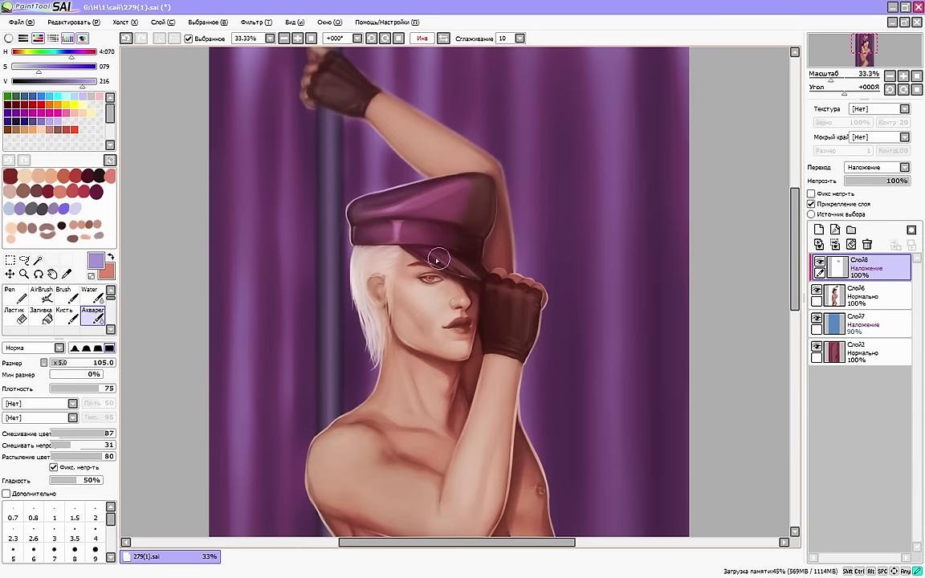
key(h)
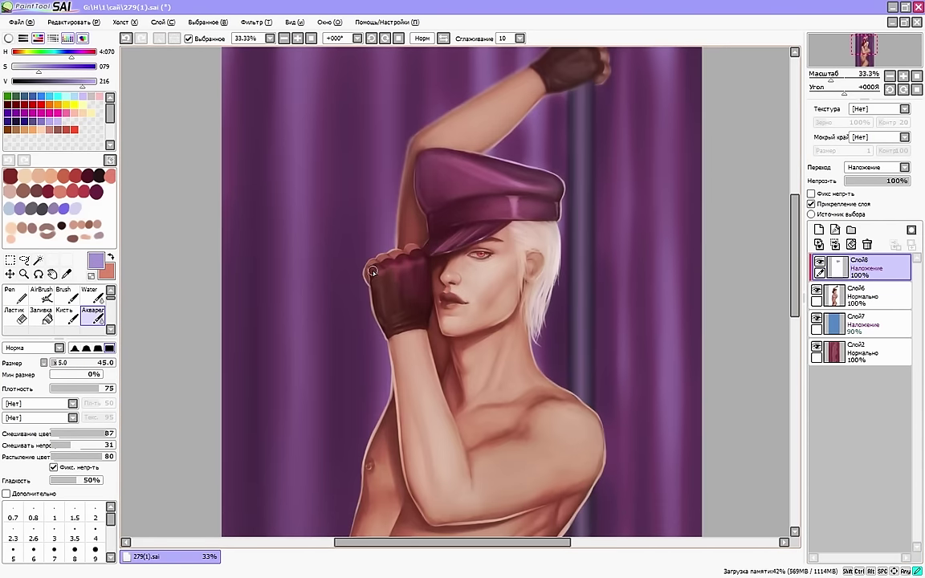
Tint both gloves with the same violet using the Watercolor brush at size 55
key(h)
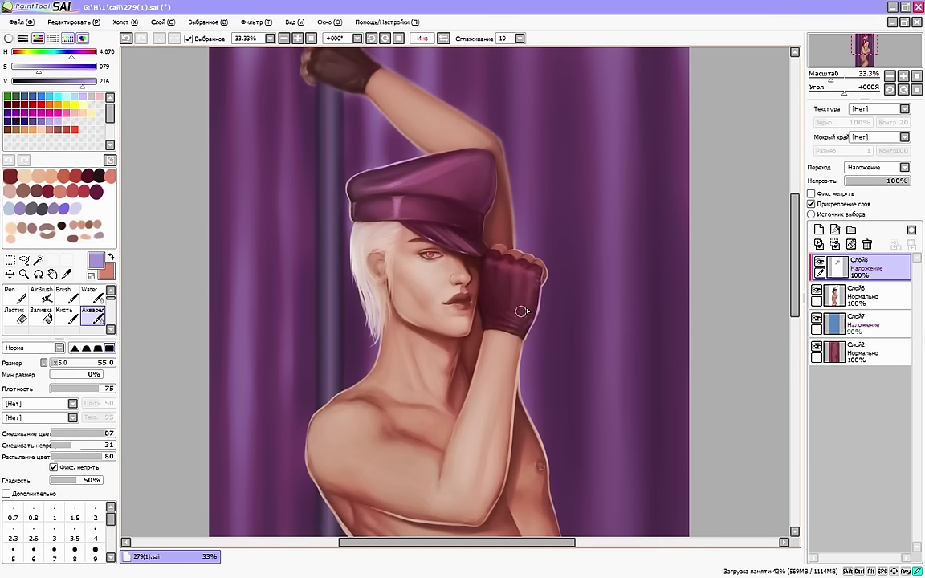
key(h)
scroll(568, 178, up, 3)
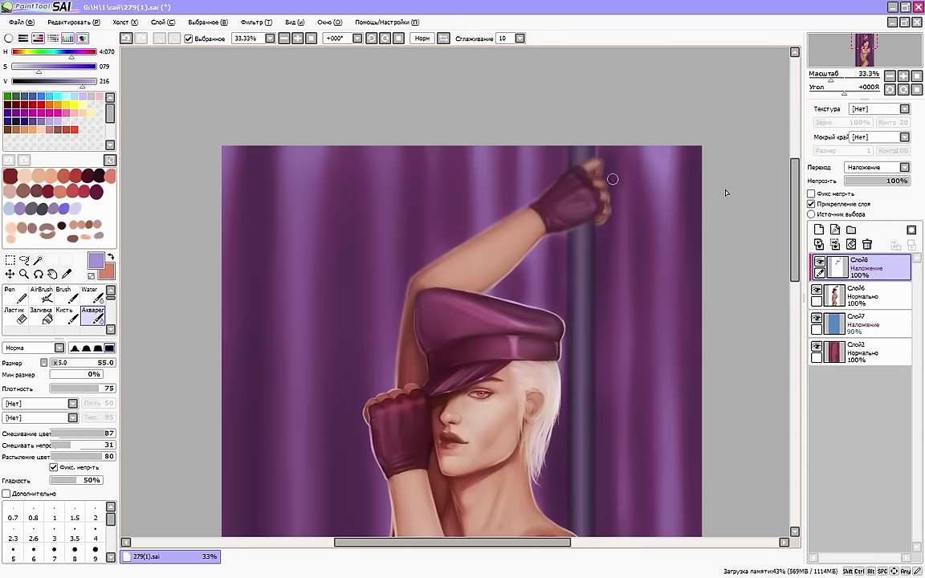
Shift the cap and glove Overlay layer's hue from violet to golden brown
drag(795, 195, 797, 234)
click(256, 22)
click(270, 38)
mouse_move(794, 185)
mouse_down()
mouse_move(817, 187)
mouse_move(687, 201)
mouse_up()
mouse_move(794, 204)
mouse_down()
mouse_move(835, 205)
mouse_move(795, 219)
mouse_up()
click(823, 246)
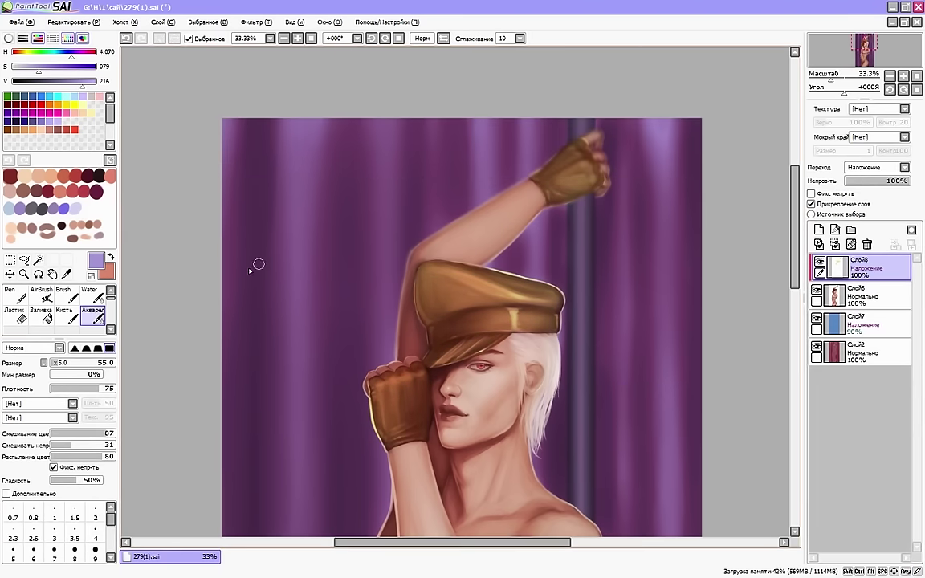
Fine-tune the hue and saturation of the golden-brown cap and glove layer
click(88, 363)
scroll(615, 211, down, 3)
key(ctrl+u)
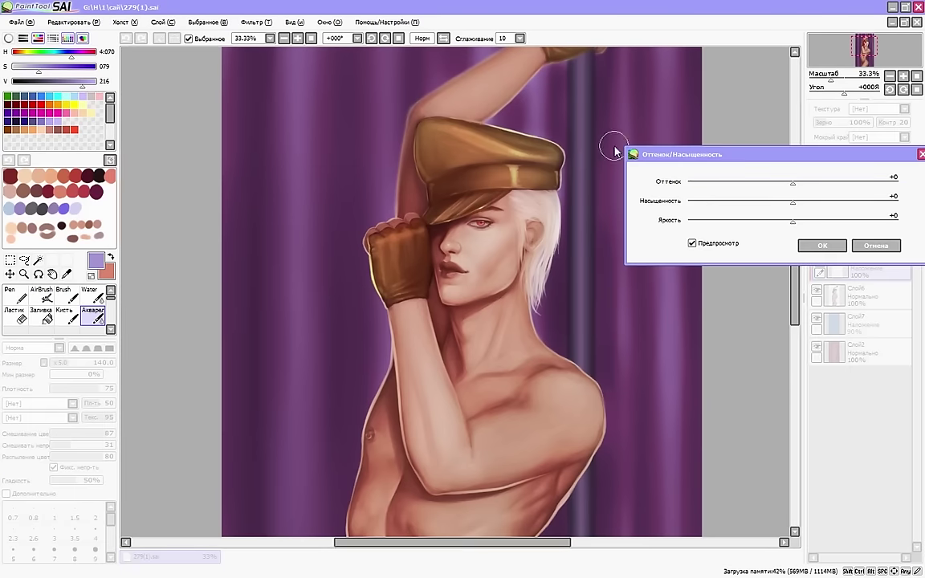
mouse_move(802, 195)
mouse_down()
mouse_move(775, 201)
mouse_move(790, 189)
mouse_up()
drag(793, 204, 806, 205)
click(823, 246)
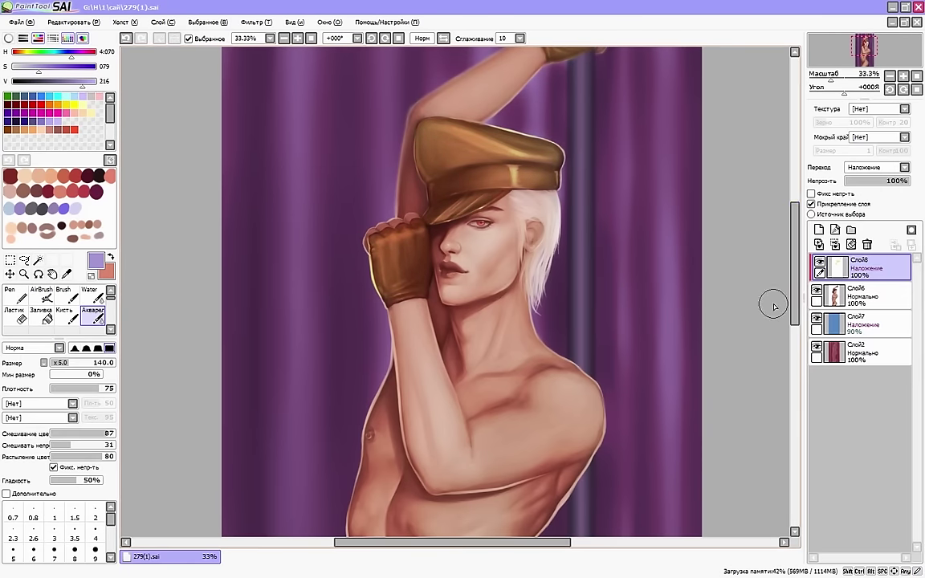
Add an Overlay layer above the cap and glove layer and fill it with violet at 29% opacity
drag(795, 291, 796, 331)
click(860, 296)
click(819, 230)
drag(859, 296, 859, 260)
scroll(626, 265, down, 1)
mouse_move(796, 265)
mouse_down()
mouse_move(795, 251)
mouse_move(795, 320)
mouse_up()
right_click(63, 209)
click(876, 168)
click(41, 315)
click(848, 181)
click(866, 180)
click(579, 265)
Add another Overlay layer on top and brush bright yellow light beside the lower thigh with Watercolor at size 500
click(819, 230)
click(876, 168)
click(74, 105)
click(92, 316)
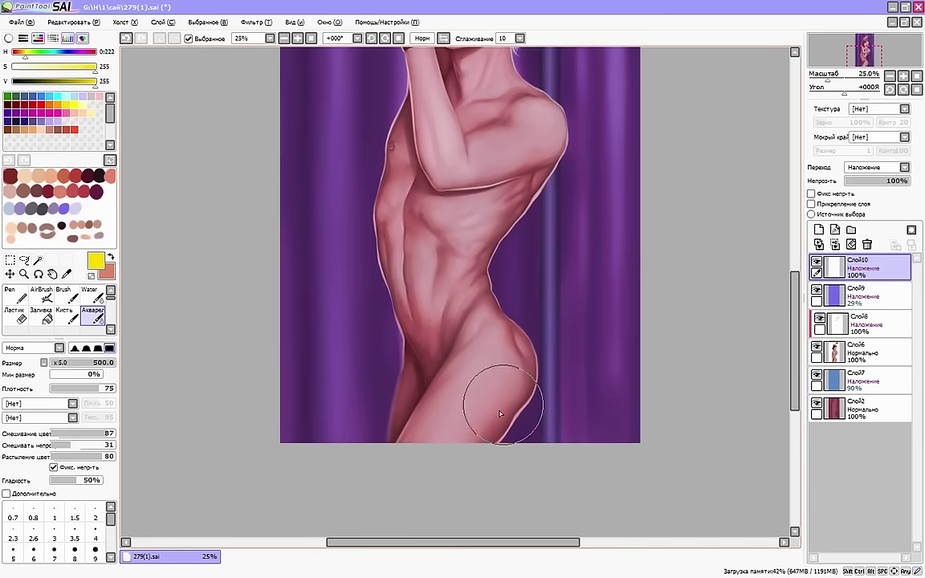
mouse_move(543, 430)
mouse_down()
mouse_move(483, 455)
mouse_move(547, 391)
mouse_move(544, 450)
mouse_up()
key(h)
Extend the yellow light up the curtain behind the hip and onto the thigh's edge, brush size 320
click(100, 364)
mouse_move(328, 476)
mouse_down()
mouse_move(307, 401)
mouse_move(280, 463)
mouse_up()
click(422, 38)
drag(795, 339, 795, 322)
click(111, 363)
drag(554, 422, 554, 330)
click(92, 363)
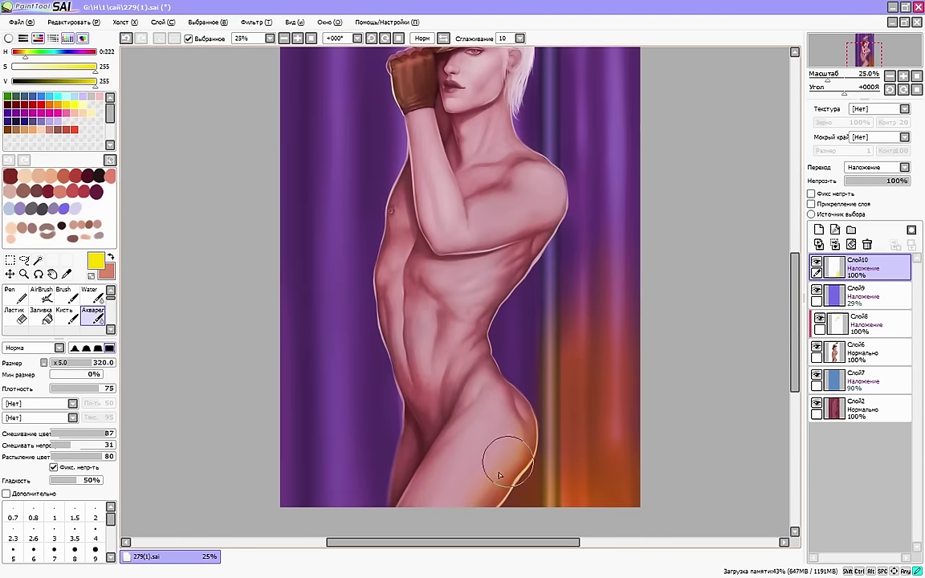
key(h)
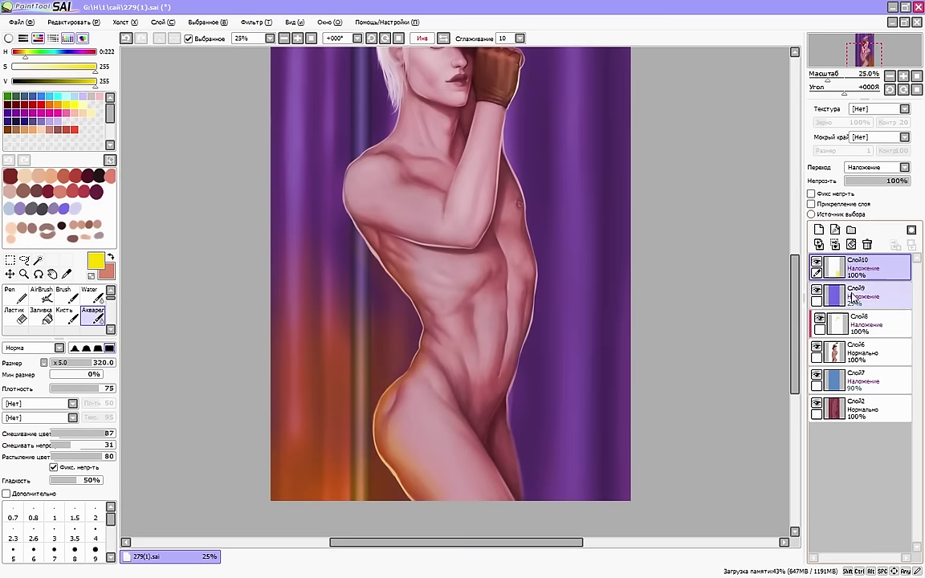
Spread the yellow light over the torso and the lower curtains on both sides with brush size 490
key([)
key(h)
key(minus)
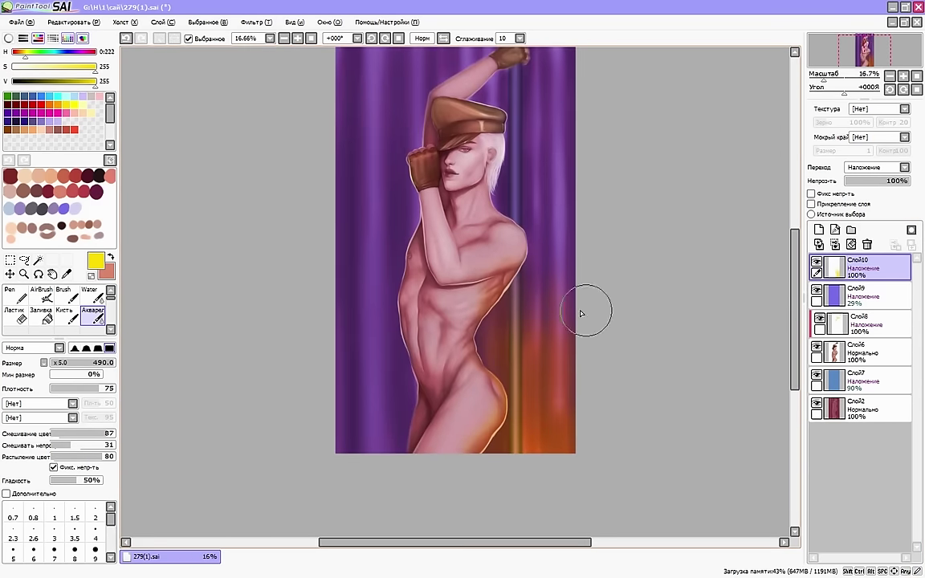
key(h)
key(])
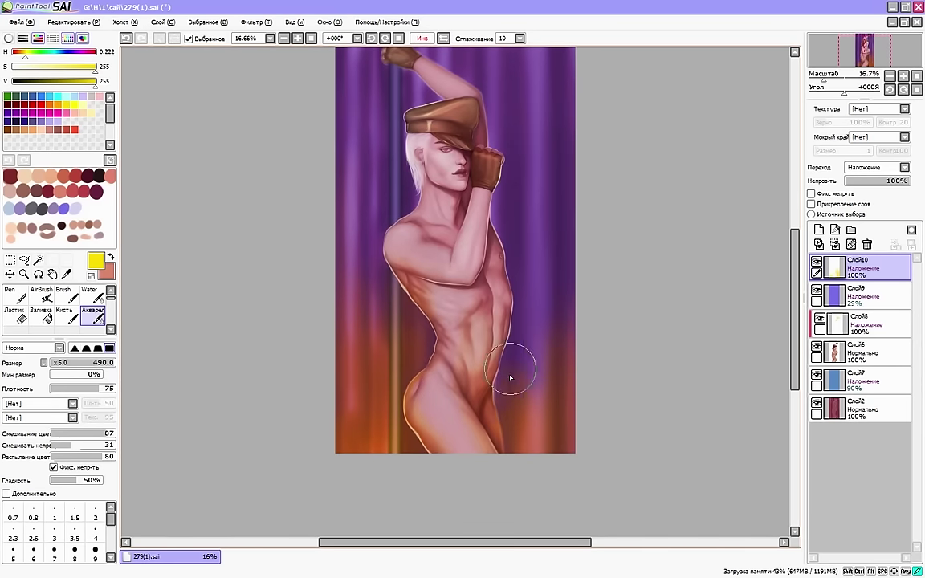
drag(511, 404, 547, 269)
key(h)
drag(364, 427, 384, 297)
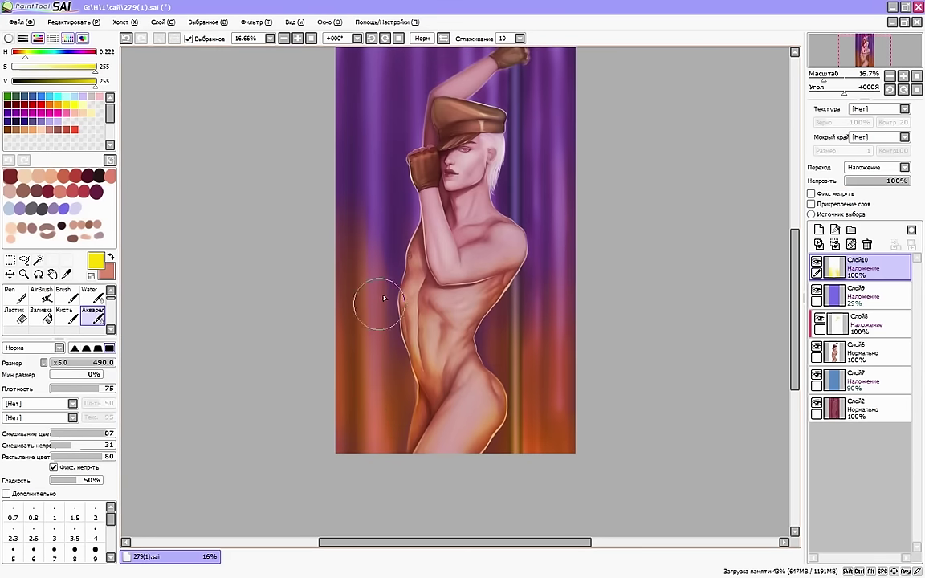
Move the yellow light Overlay layer below the figure layer
key(plus)
key([)
key([)
drag(879, 268, 879, 369)
Extend the yellow glow up the curtains on both sides of the figure with brush size 500 and set its layer's opacity to 73%
key(])
key(])
drag(538, 369, 576, 188)
drag(795, 305, 795, 271)
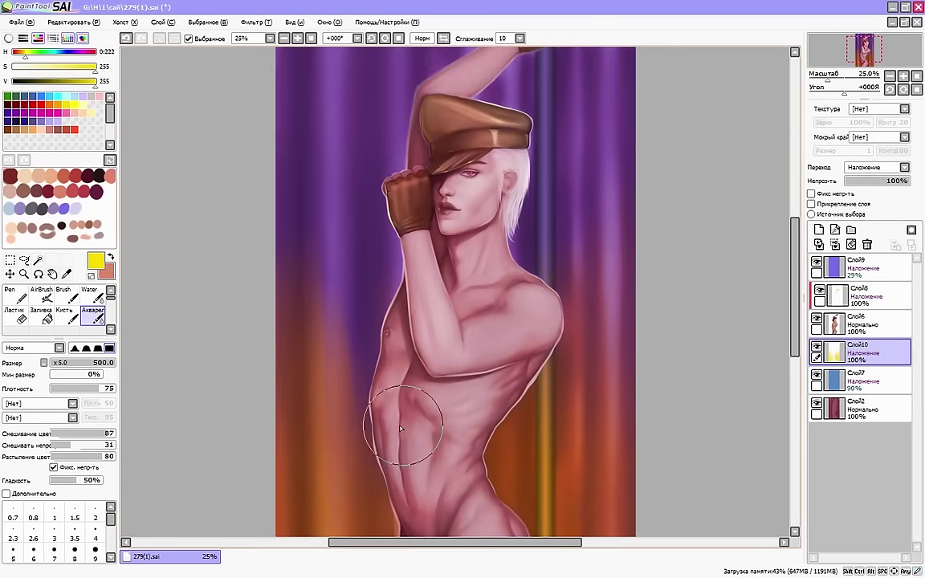
drag(402, 430, 334, 228)
mouse_move(795, 254)
mouse_down()
mouse_move(797, 219)
mouse_move(798, 230)
mouse_up()
drag(909, 181, 892, 181)
drag(381, 365, 379, 205)
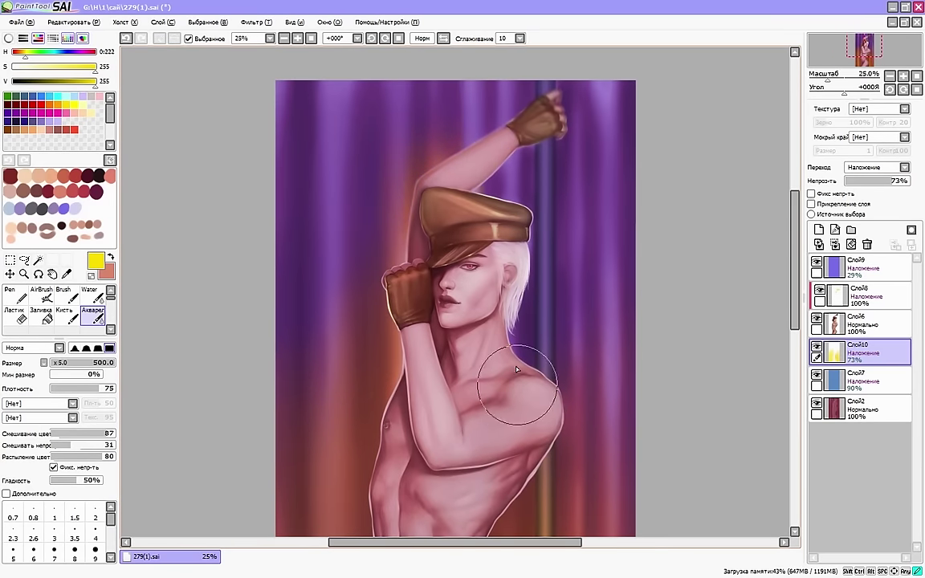
Extend the yellow glow up the pole beside the shoulder with brush size 500
drag(537, 361, 540, 221)
drag(795, 233, 792, 314)
key(h)
scroll(579, 482, up, 3)
Replace the old clipped layer above the figure with a new clipped Overlay layer
click(871, 297)
click(819, 230)
click(811, 204)
click(871, 324)
click(867, 244)
Paint yellow light along the back, waist and hip edge on the new clipped layer with brush size 340
drag(113, 363, 97, 363)
drag(387, 221, 424, 309)
click(444, 38)
click(444, 38)
click(871, 409)
click(872, 324)
drag(795, 335, 795, 322)
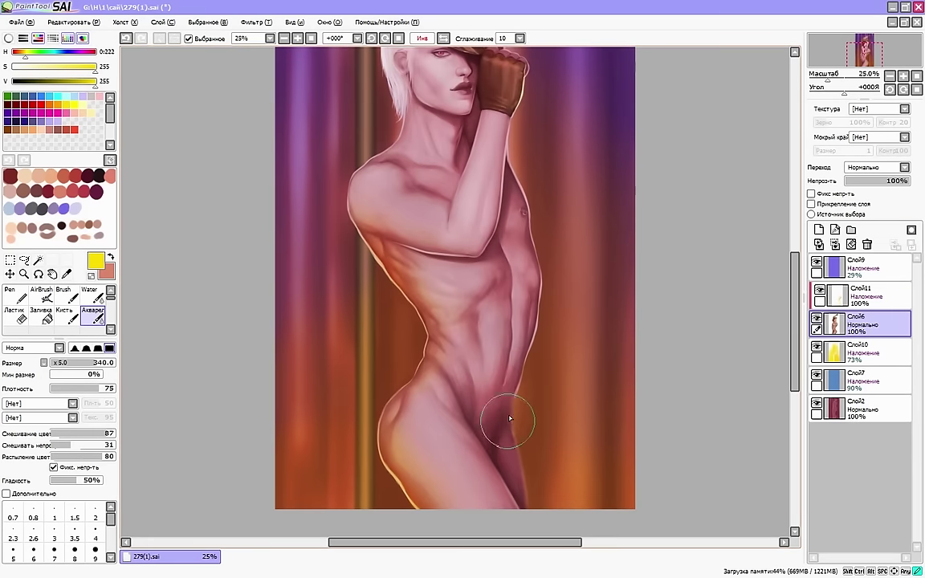
Paint yellow rim light along the front edge of the thigh and lower belly on the clipped Overlay layer
click(872, 296)
drag(508, 400, 508, 333)
click(871, 409)
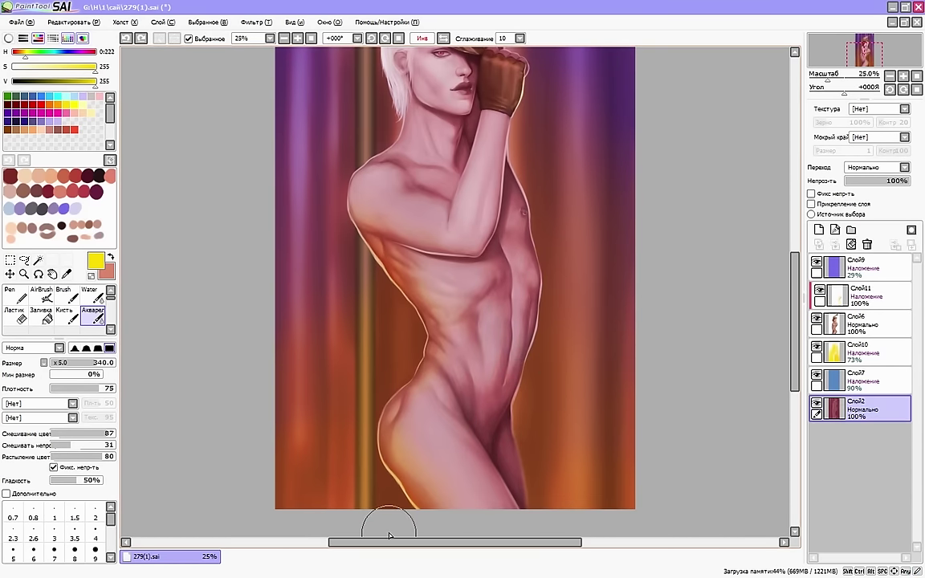
click(859, 298)
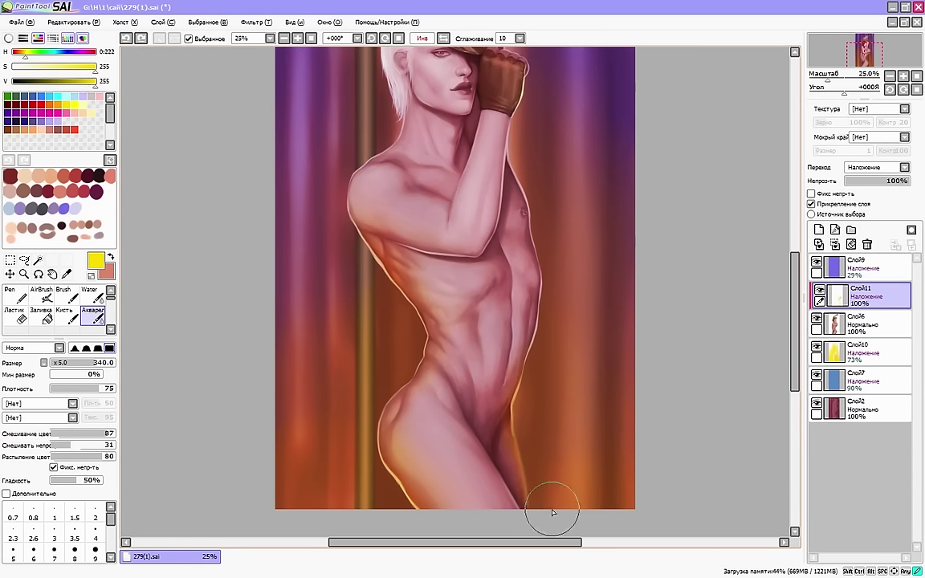
key(h)
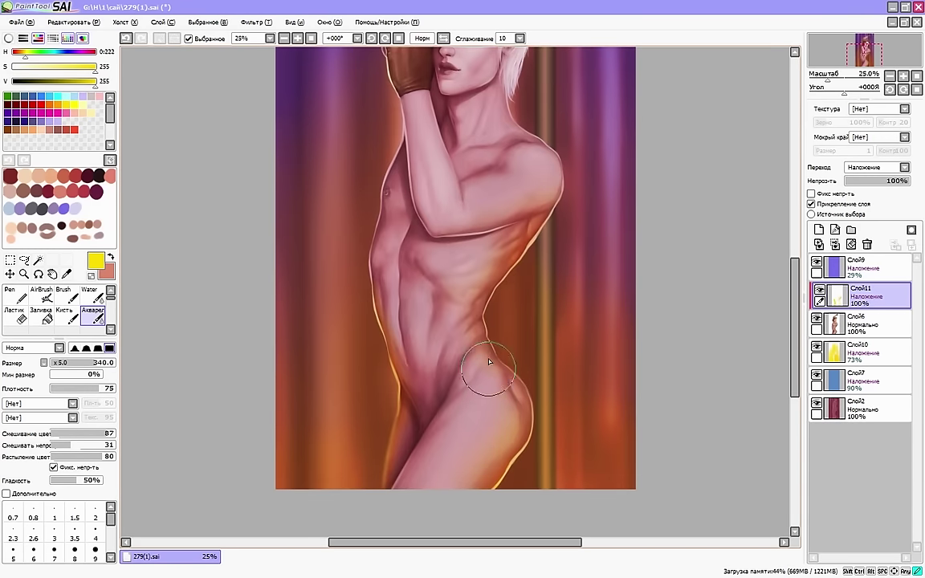
Carry the yellow rim light up the front torso, forearm and glove, and around the shoulder with brush size 290
scroll(489, 362, up, 3)
key(h)
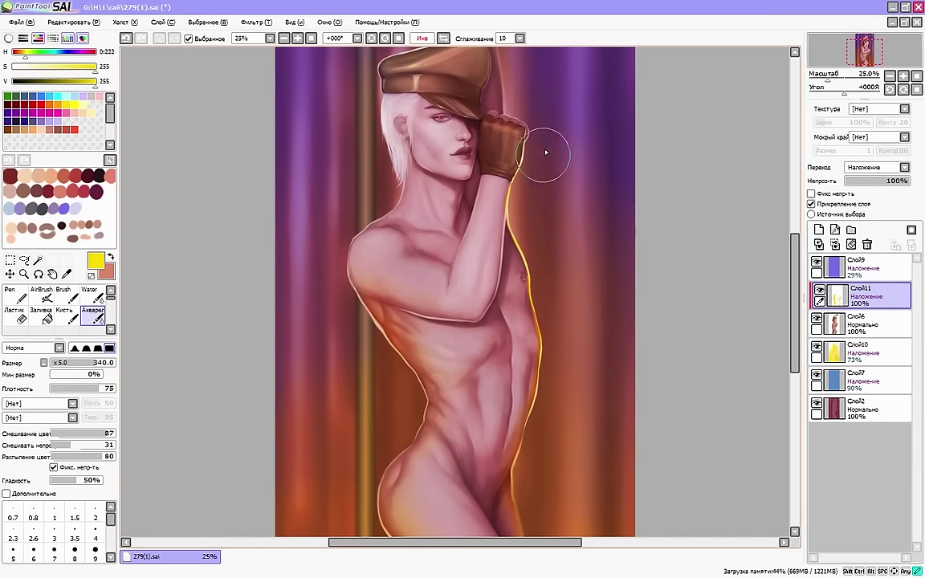
key(h)
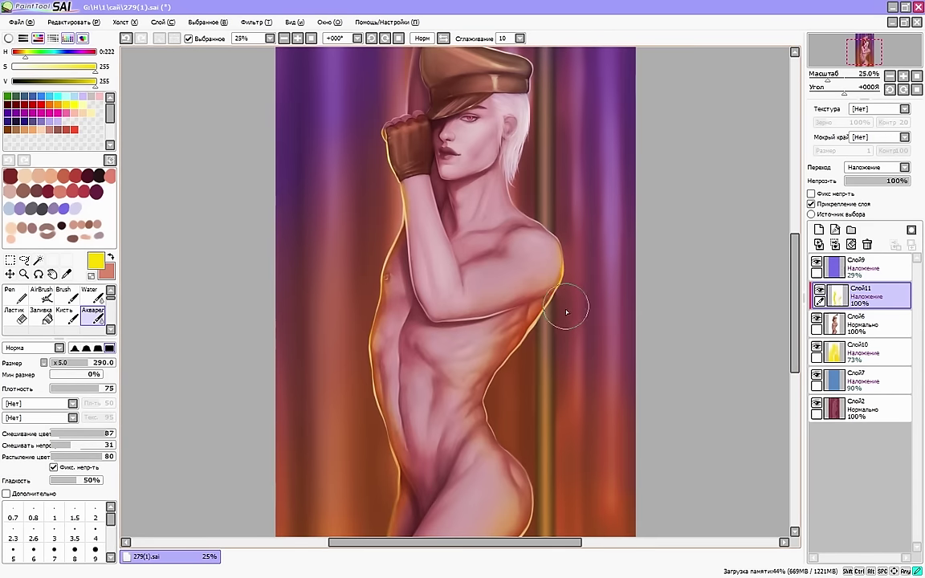
scroll(539, 515, down, 3)
scroll(514, 386, up, 5)
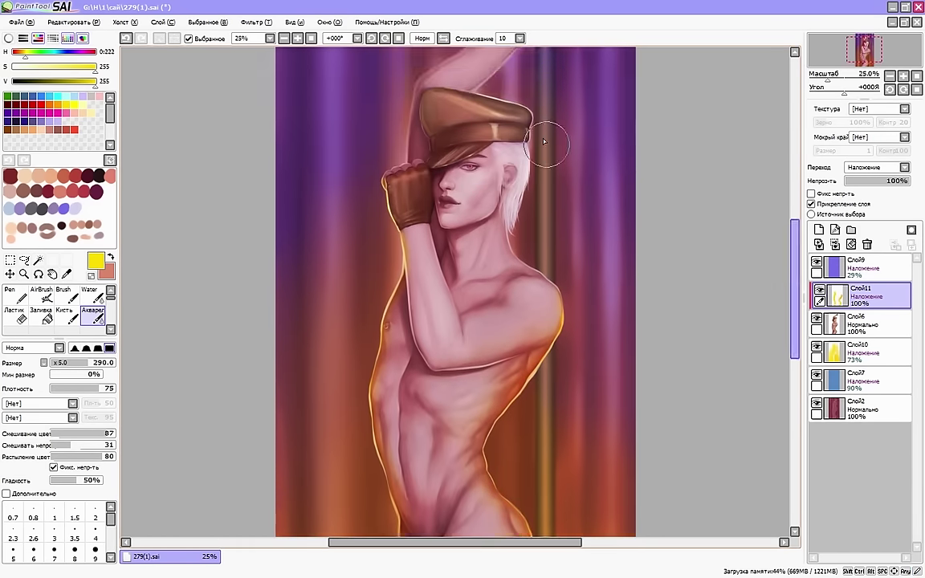
Continue the yellow light over the cap, hair, neck and shoulder edge with a smaller brush
key(h)
key(h)
drag(520, 269, 511, 229)
key(bracketleft)
key(bracketleft)
key(bracketleft)
key(bracketleft)
key(bracketleft)
key(bracketleft)
key(bracketleft)
scroll(525, 200, down, 1)
scroll(596, 319, down, 1)
Add an Overlay layer at 37% opacity above the rim light layer and reduce the brush size to 140
click(820, 230)
click(904, 168)
click(871, 209)
key(bracketleft)
key(bracketleft)
key(bracketleft)
key(bracketleft)
key(bracketleft)
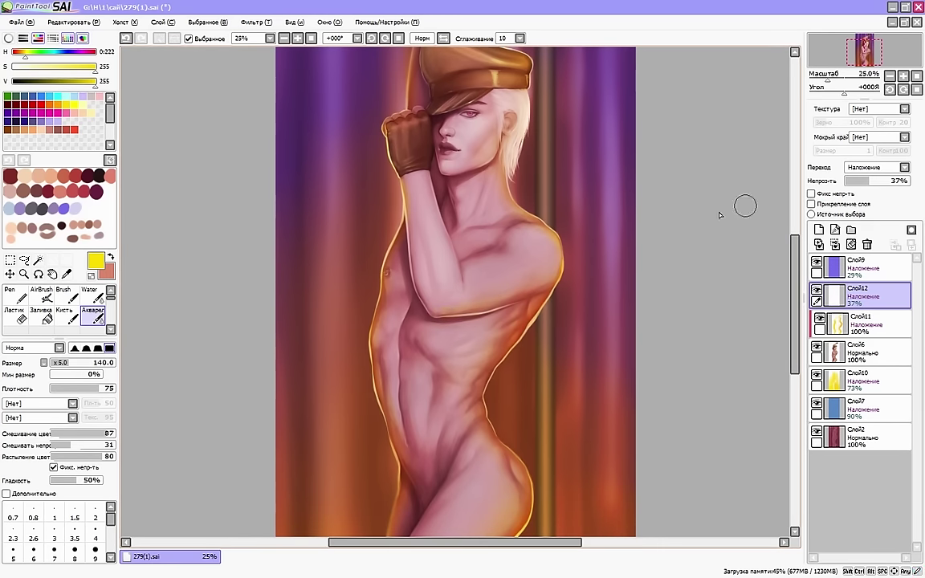
Strengthen the rim light along the hips and thighs on the clipped yellow layer with brush size 250
click(868, 321)
scroll(458, 290, right, 1)
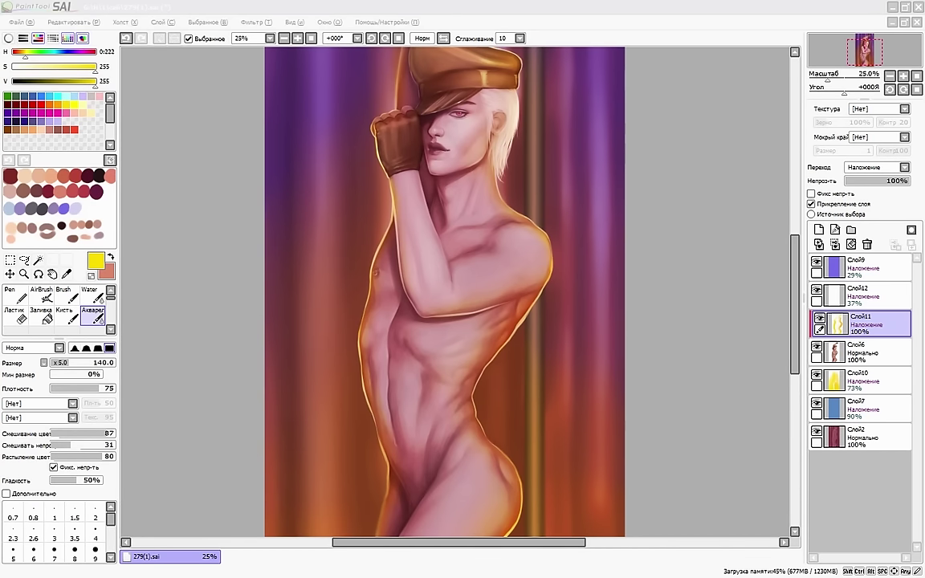
click(727, 273)
scroll(411, 379, up, 1)
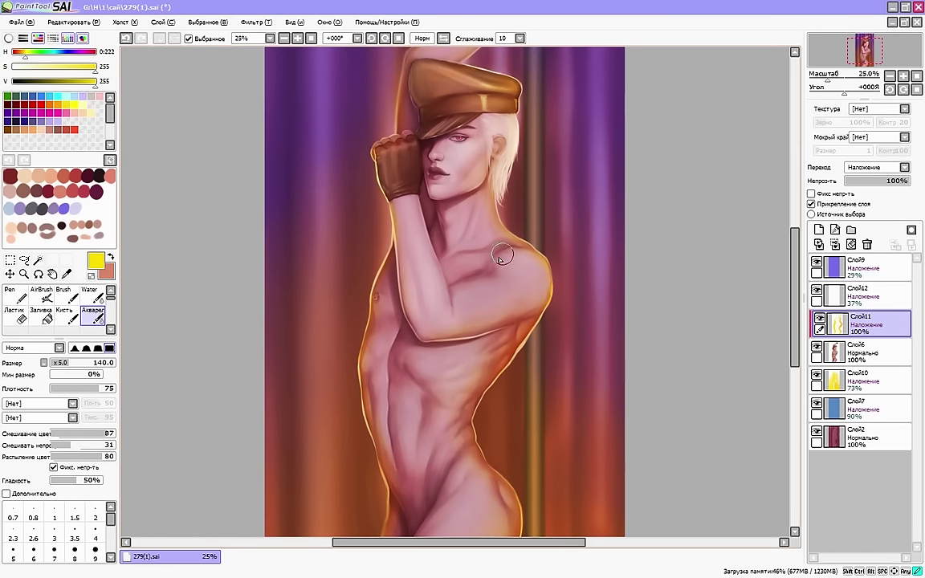
drag(795, 306, 794, 347)
key(bracketright)
key(bracketright)
key(bracketright)
key(bracketright)
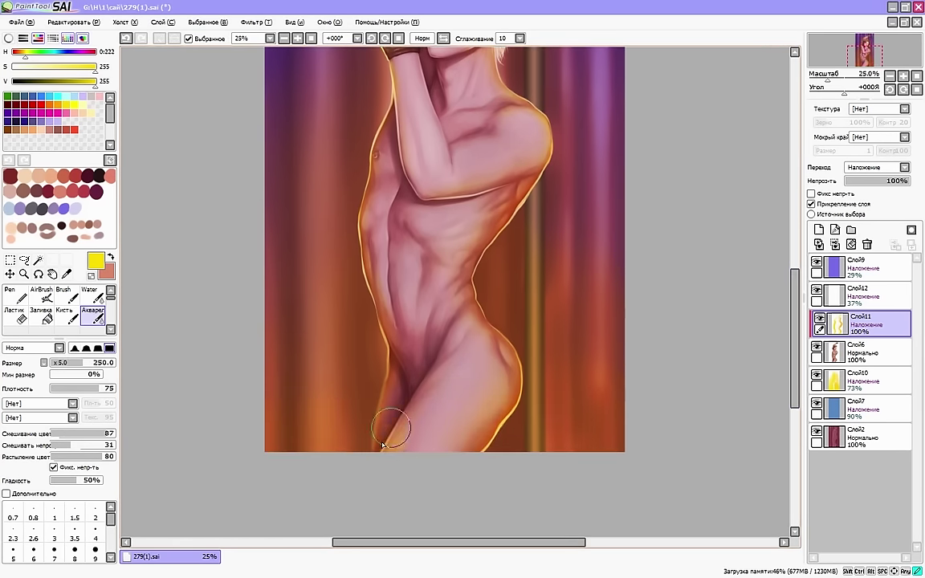
key(h)
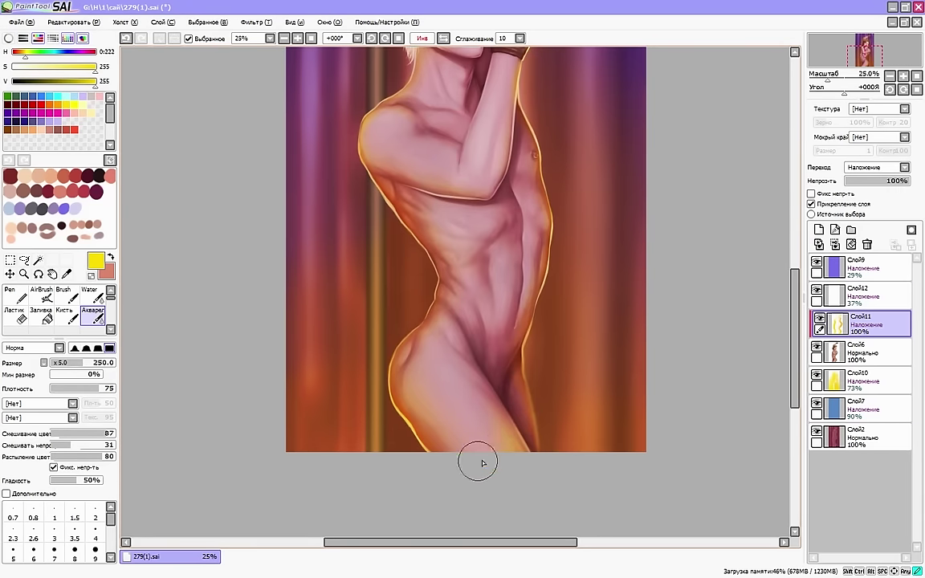
click(423, 38)
Sign the painting in white beside the raised arm on a new topmost Overlay layer with brush size 3
click(14, 315)
mouse_move(794, 352)
mouse_down()
mouse_move(803, 324)
mouse_move(791, 397)
mouse_move(791, 343)
mouse_up()
click(868, 268)
scroll(795, 368, down, 5)
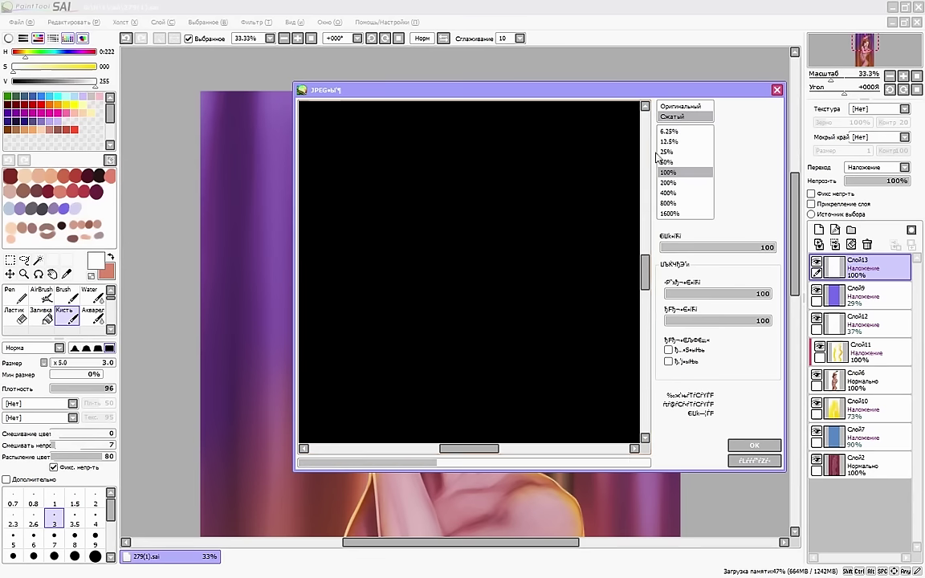
Export the painting as a JPEG and open 279(1).jpg in Photoshop
key(Return)
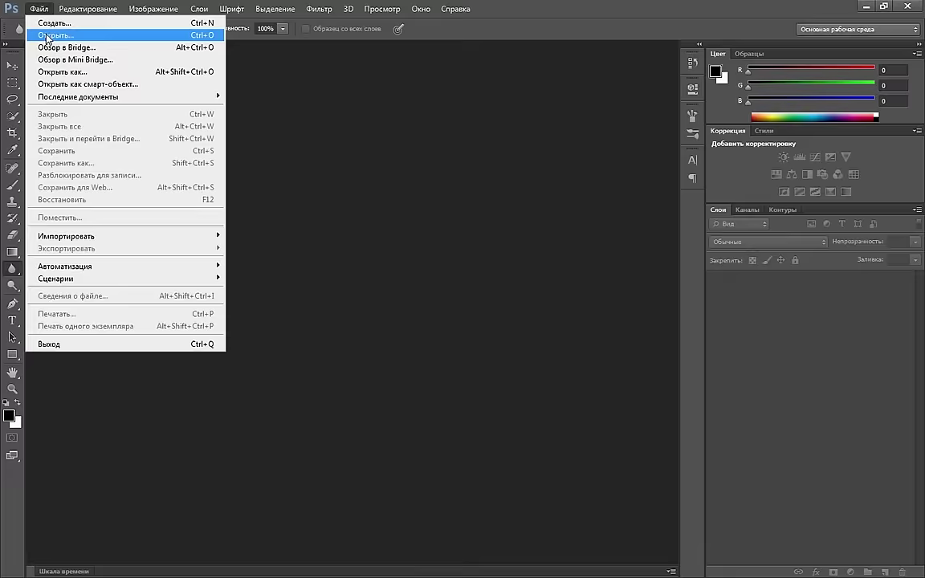
click(62, 35)
click(601, 438)
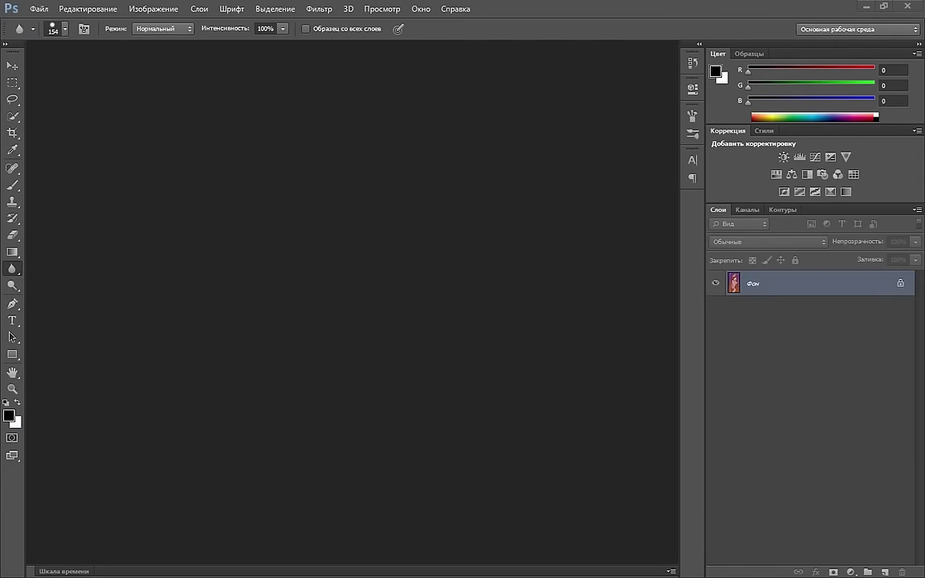
Apply a filter to the opened image and check the cap, face and torso up close
scroll(286, 98, up, 1)
click(319, 9)
click(506, 217)
click(547, 151)
scroll(410, 192, up, 7)
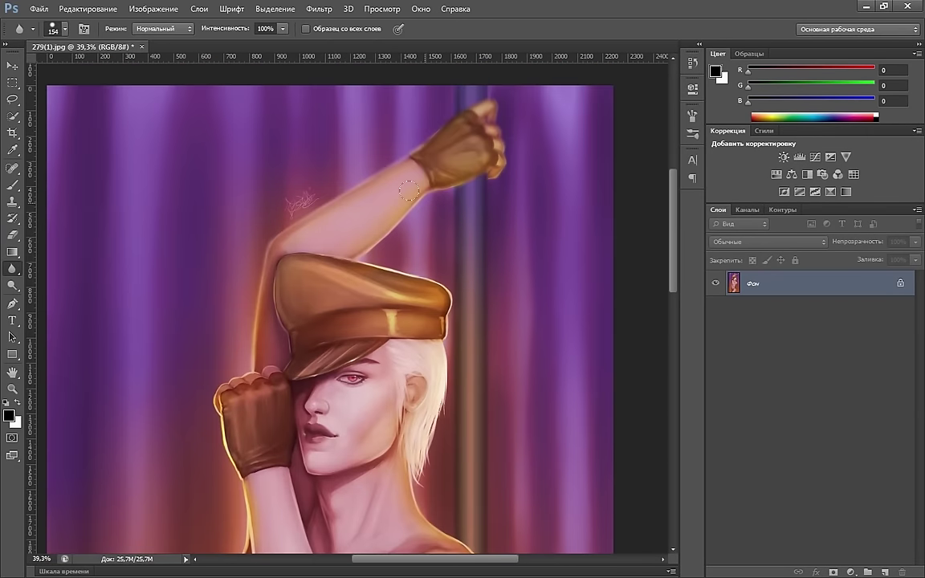
scroll(458, 280, down, 3)
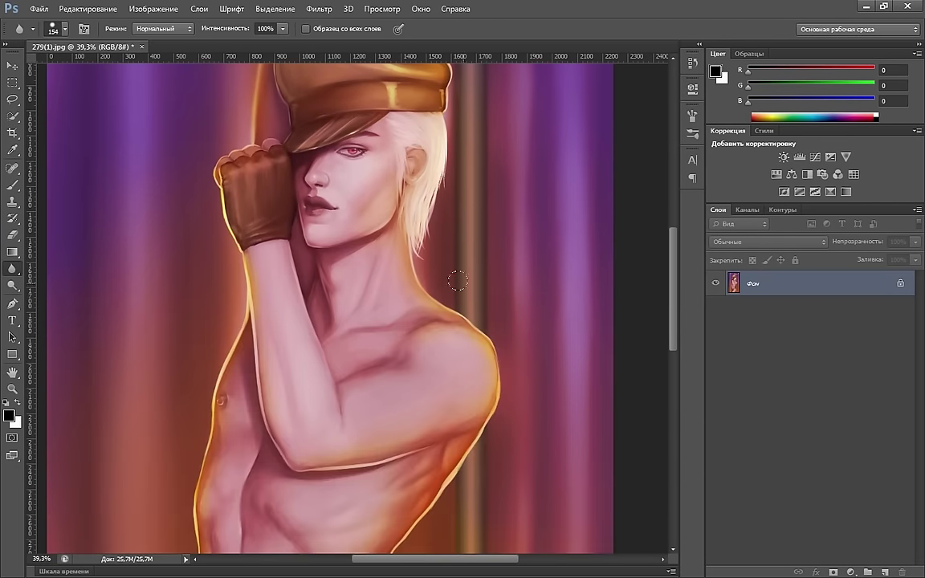
drag(674, 338, 675, 309)
drag(440, 559, 423, 559)
drag(676, 257, 677, 273)
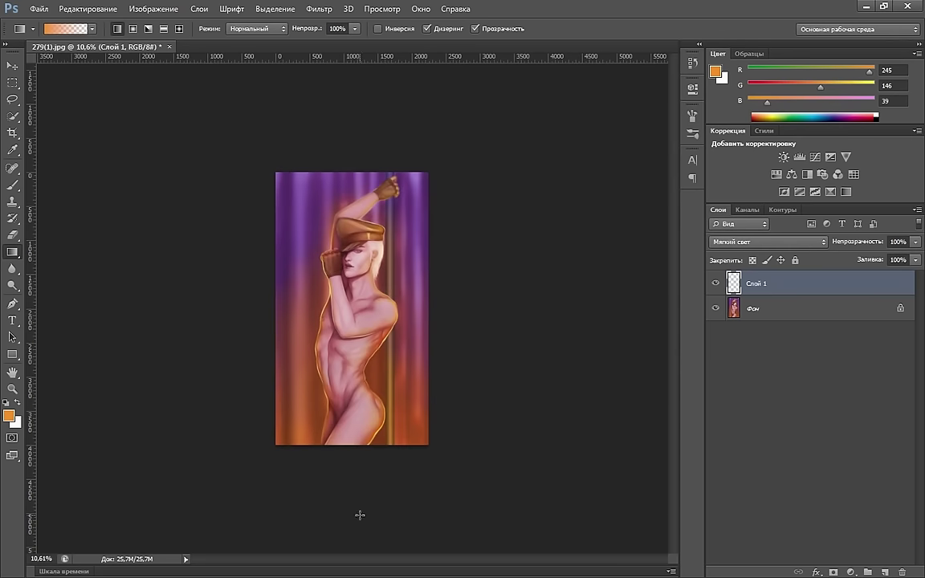
Add Soft Light gradients on separate layers, orange-red f56627 rising from the canvas bottom and violet (R 76, G 45, B 138) from the top
scroll(359, 513, up, 3)
drag(915, 241, 880, 262)
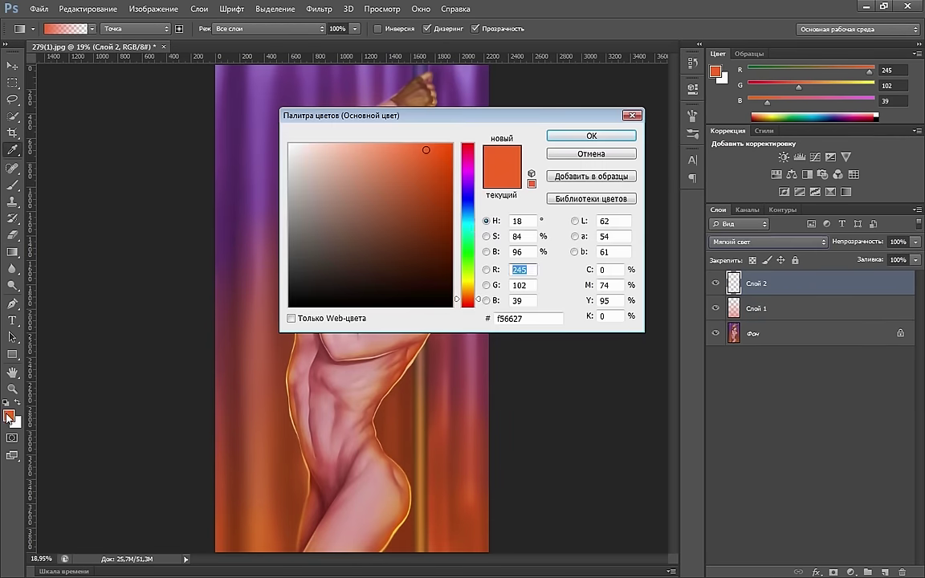
click(468, 217)
click(468, 188)
click(479, 192)
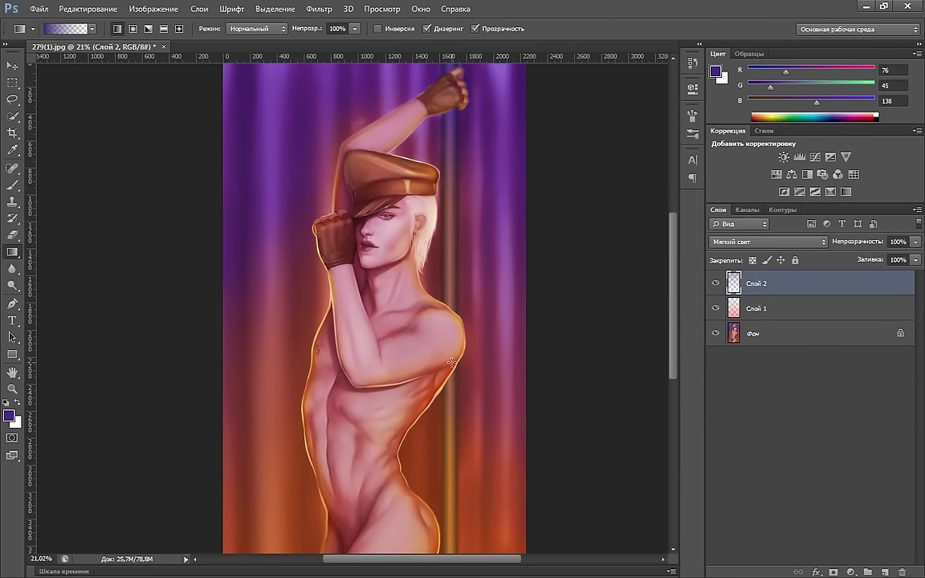
drag(673, 290, 673, 278)
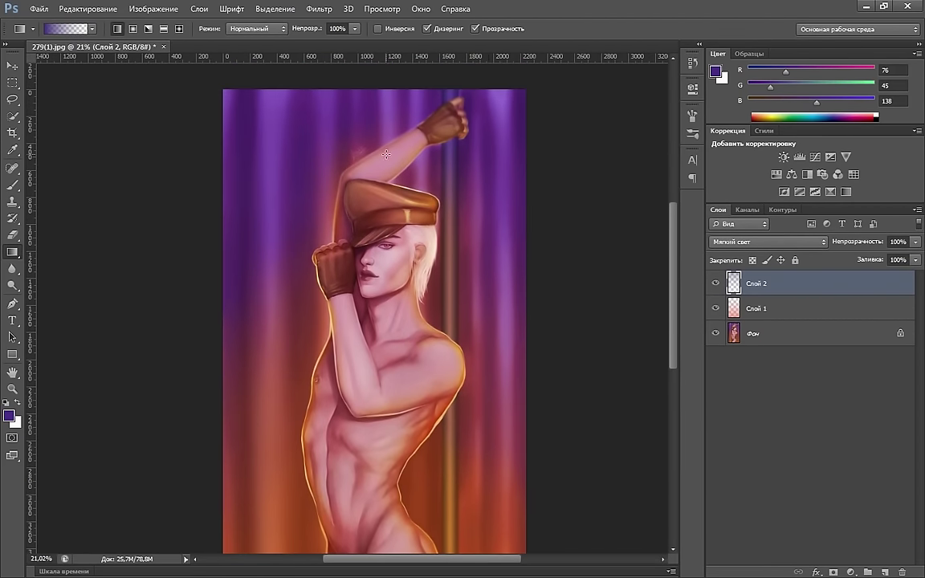
Create another Soft Light layer and darken the upper canvas with a black-to-transparent gradient running downward
click(885, 573)
click(771, 242)
click(767, 311)
click(6, 403)
scroll(455, 205, down, 7)
drag(340, 71, 341, 201)
scroll(347, 241, down, 4)
scroll(345, 215, down, 1)
scroll(341, 201, up, 13)
Set the black gradient layer's opacity to 92%
click(916, 241)
drag(916, 257, 914, 261)
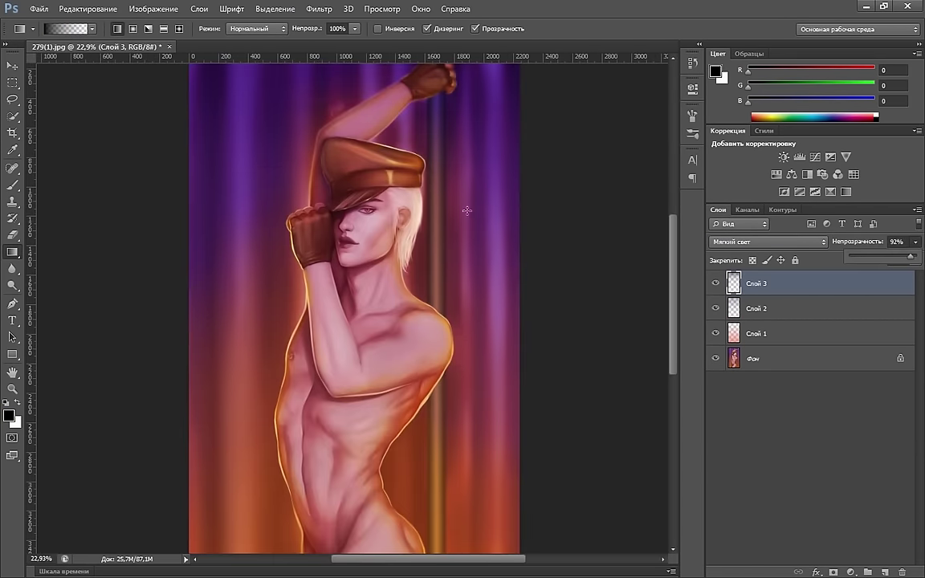
scroll(475, 251, down, 1)
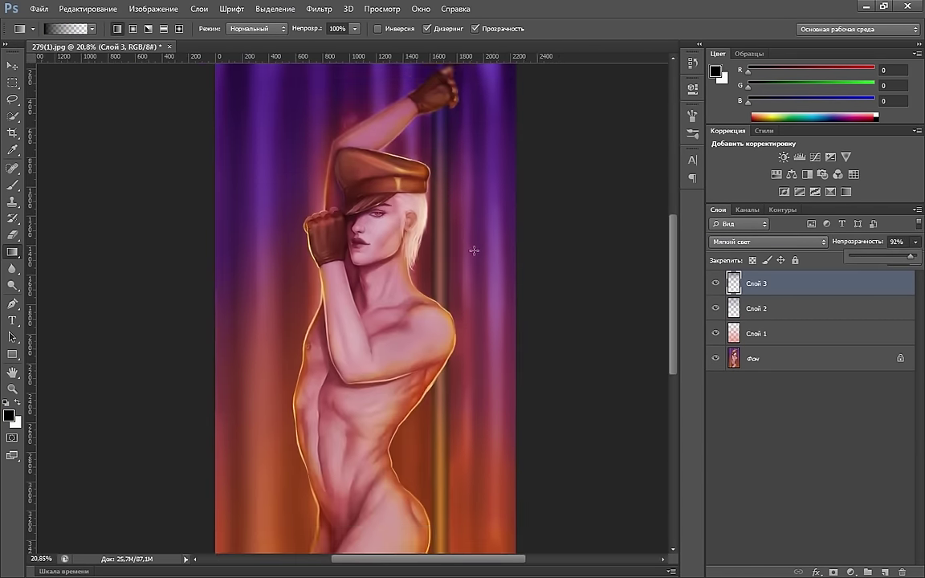